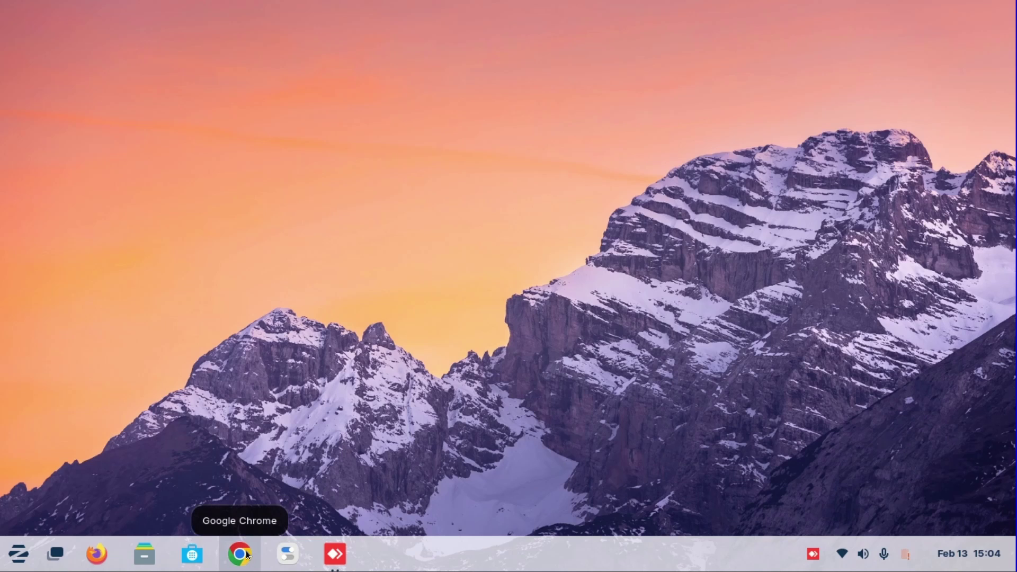
Search the software store for "tweak", view the Tweaks app's page, and close the store
left_click(194, 553)
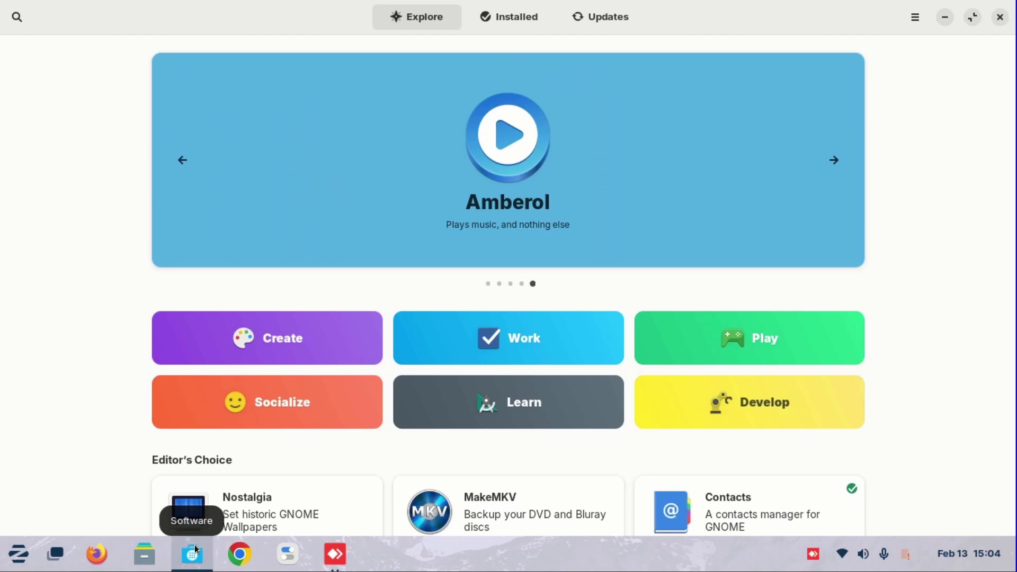
left_click(23, 21)
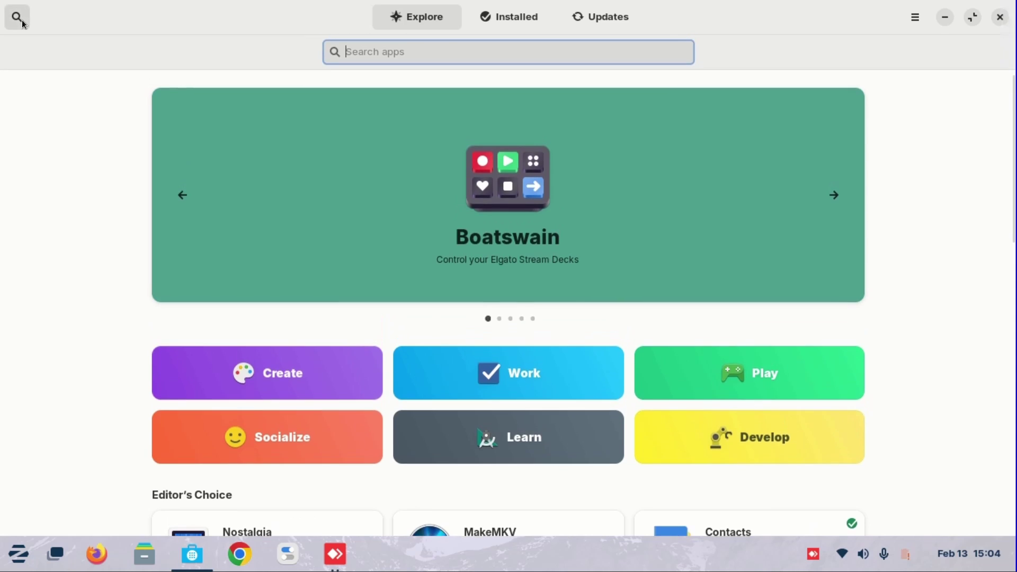
type("tweak")
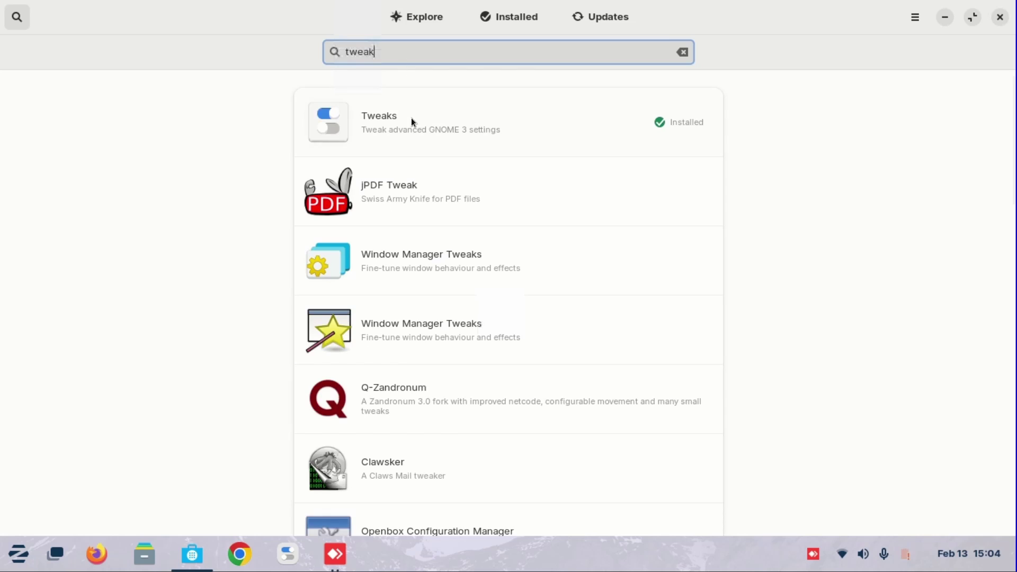
left_click(412, 123)
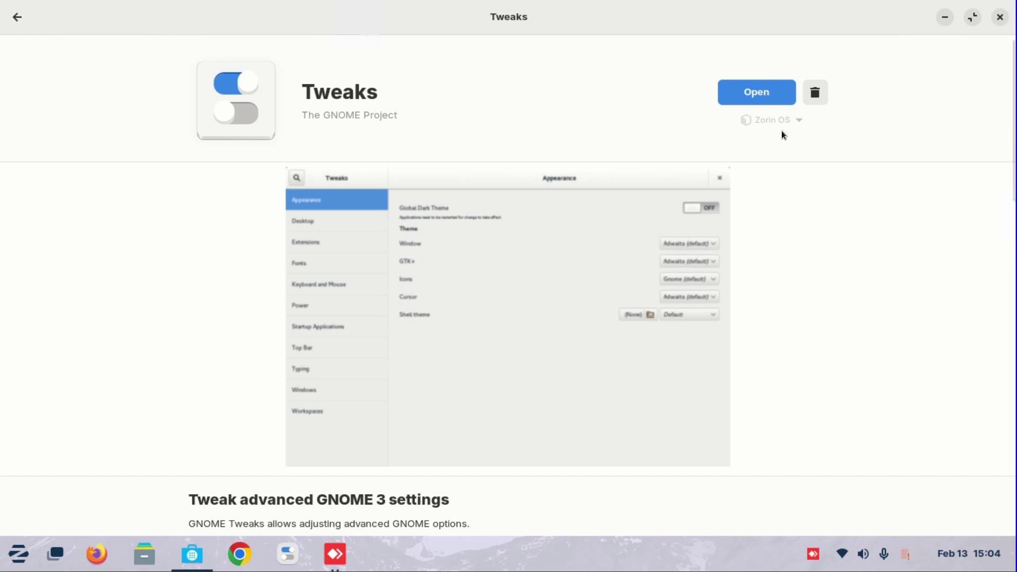
left_click(1000, 18)
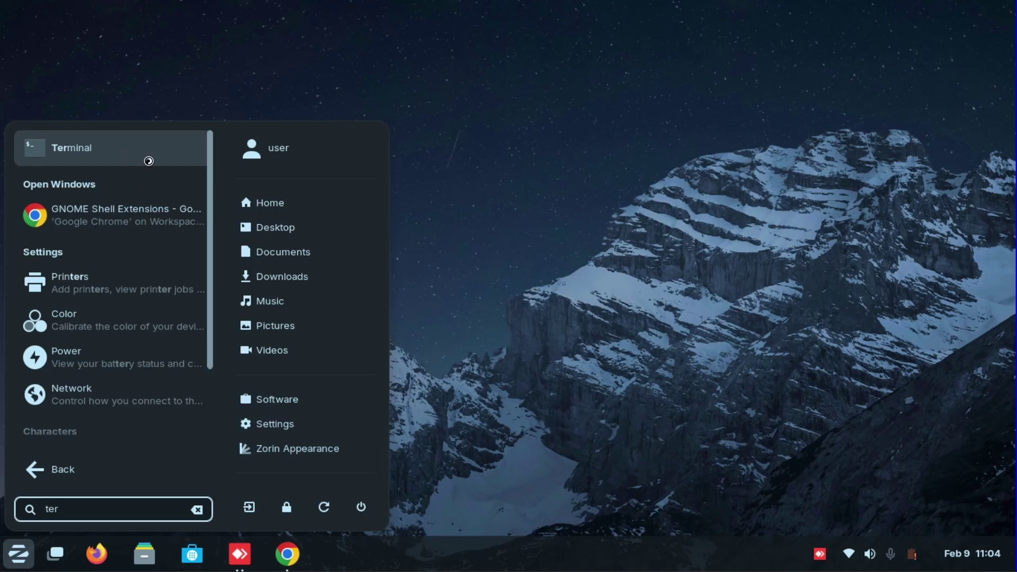
In a terminal, run sudo apt install gnome-shell-extensions gnome-shell-extension-manager -y and enter the sudo password
left_click(145, 159)
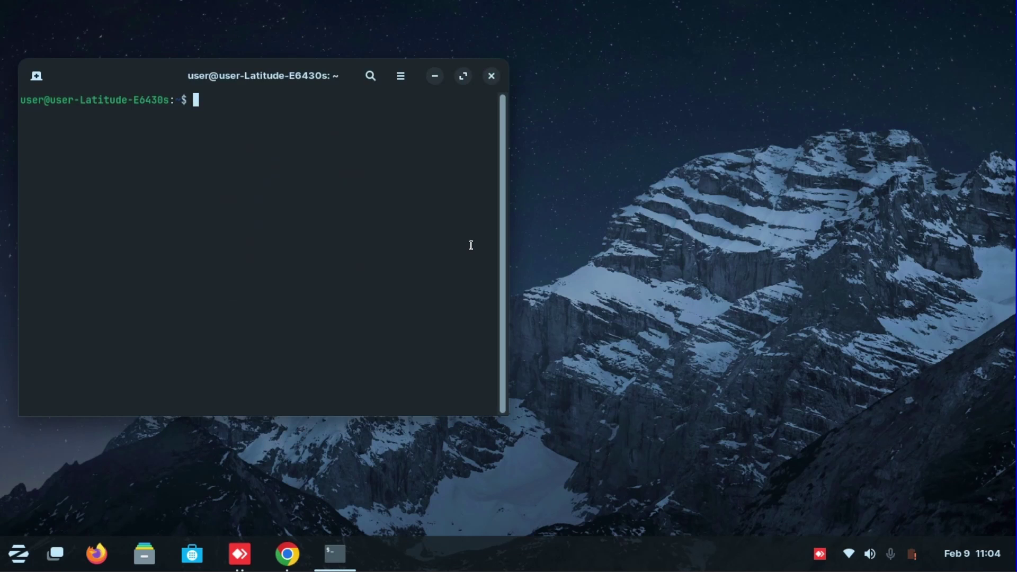
right_click(370, 189)
left_click(407, 236)
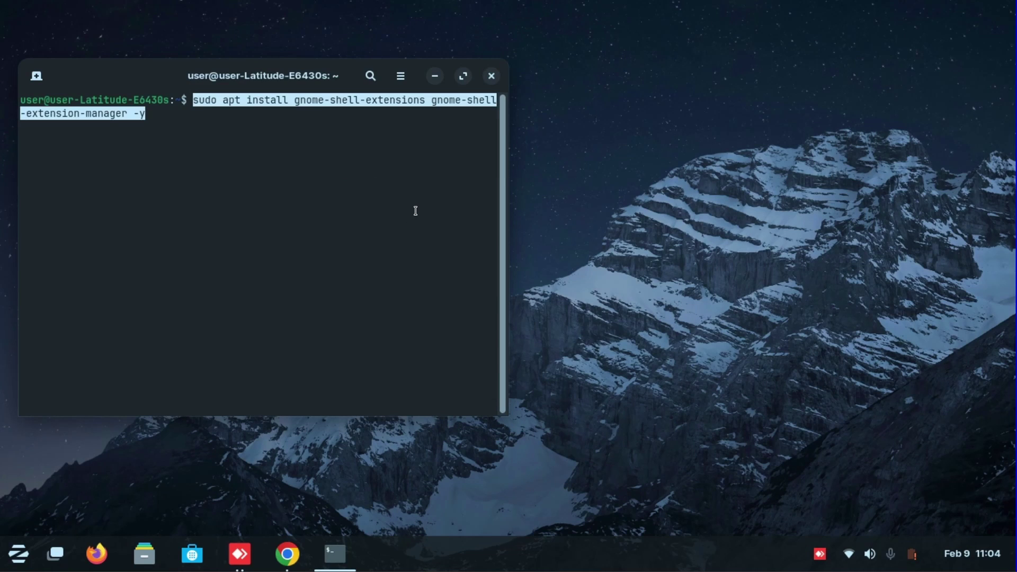
key("Return")
type("*********")
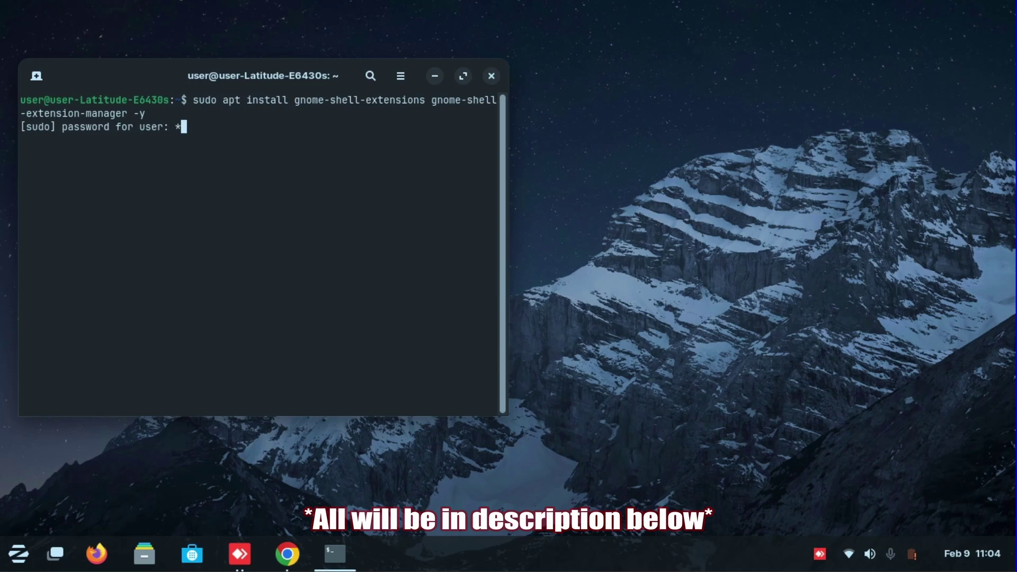
key("Return")
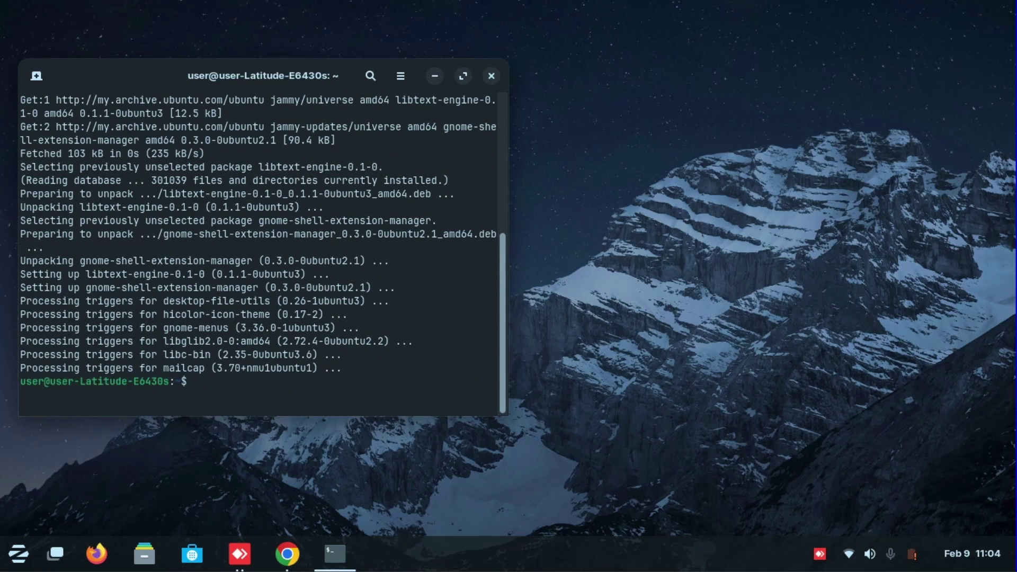
Find and open Extension Manager, and dismiss its What's New dialog without viewing the release notes
key("super")
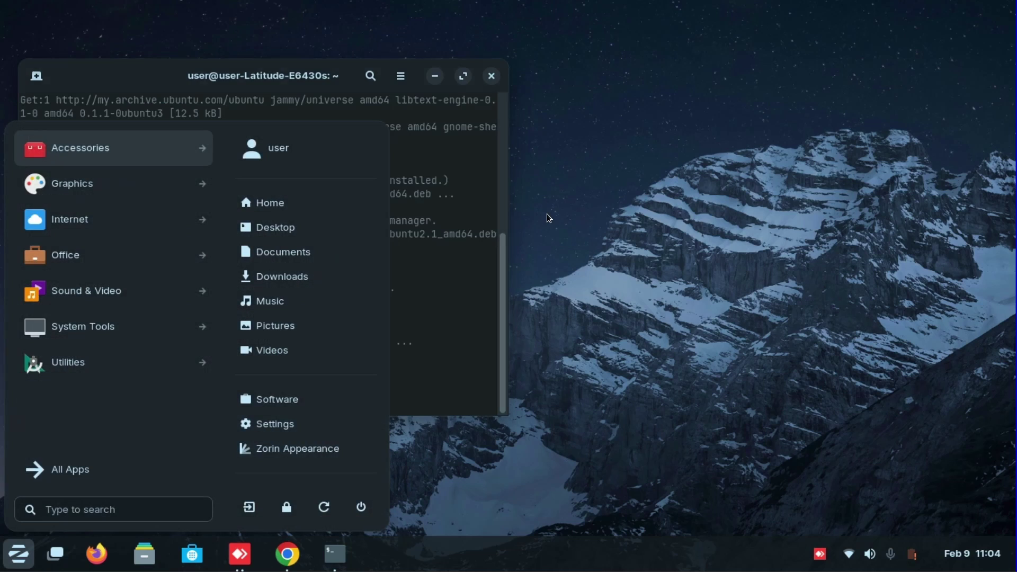
type("extensi")
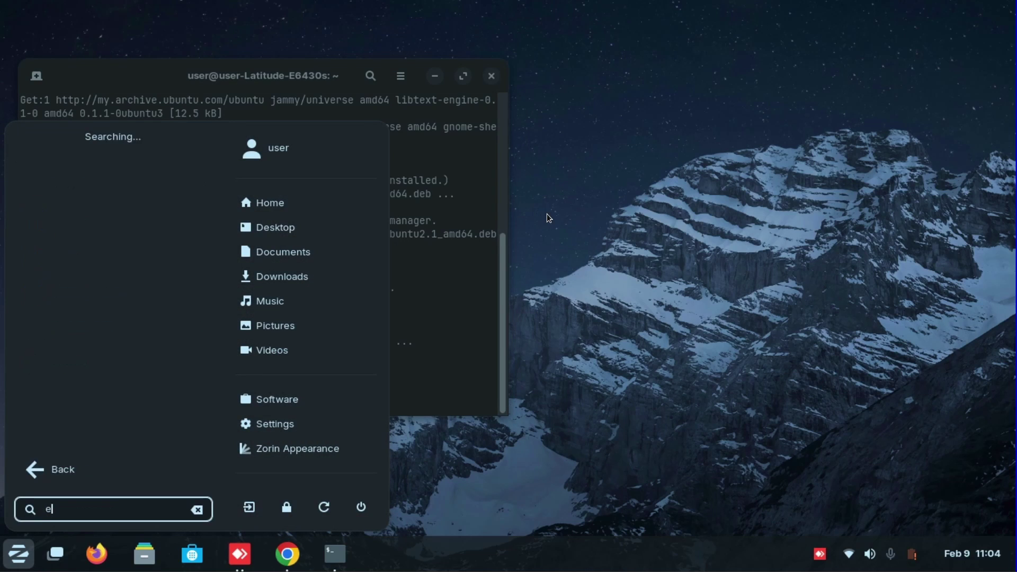
key("Return")
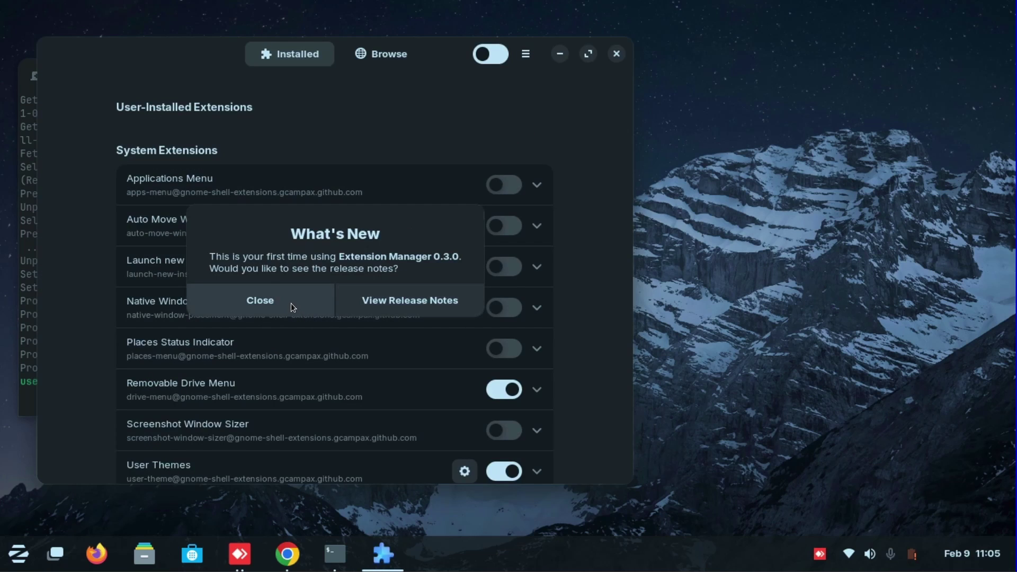
left_click(291, 307)
left_click_drag(437, 62, 548, 77)
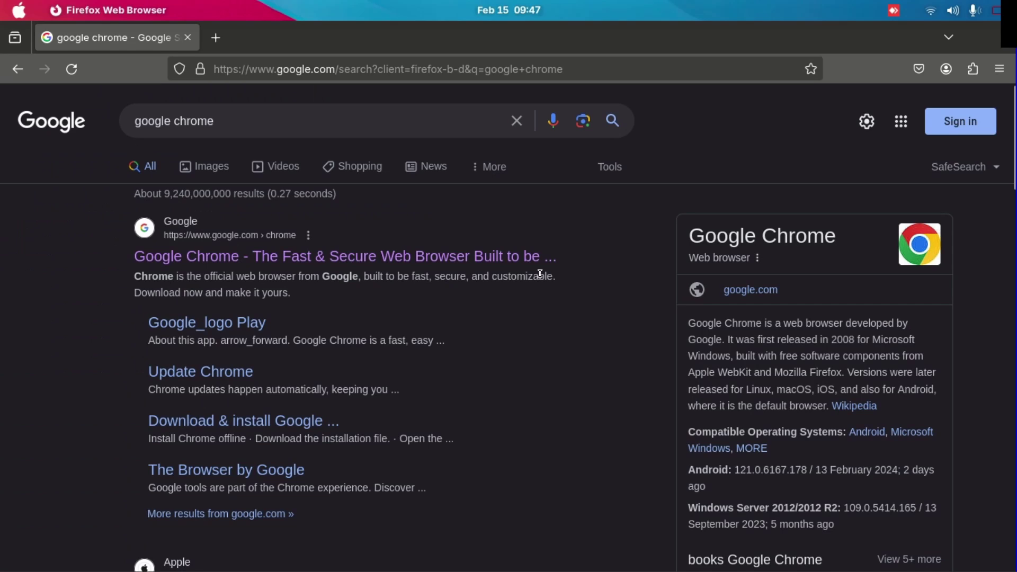
Open the Google Chrome website in Firefox and download the 64 bit .deb package for Debian/Ubuntu
left_click(536, 259)
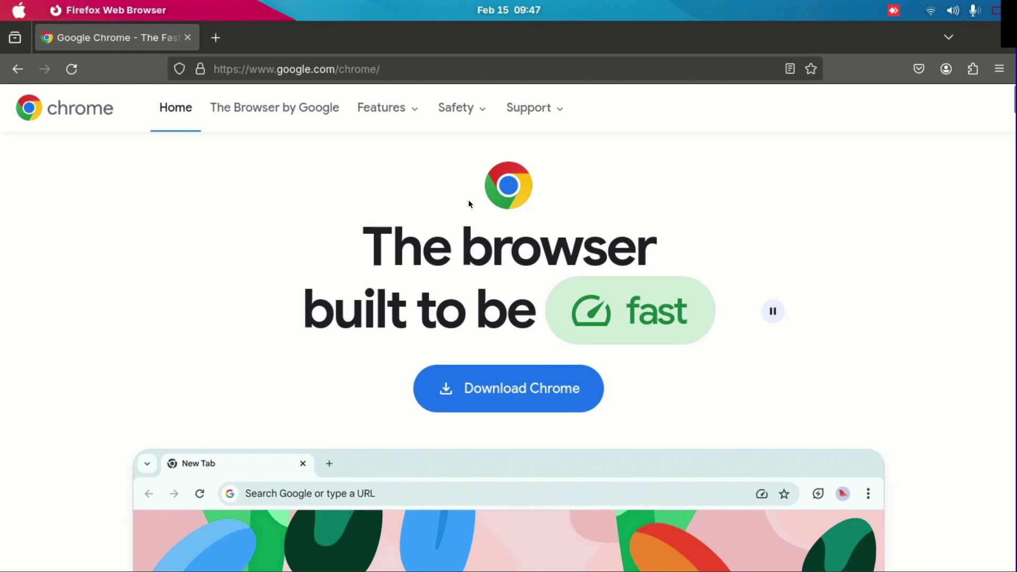
left_click(524, 390)
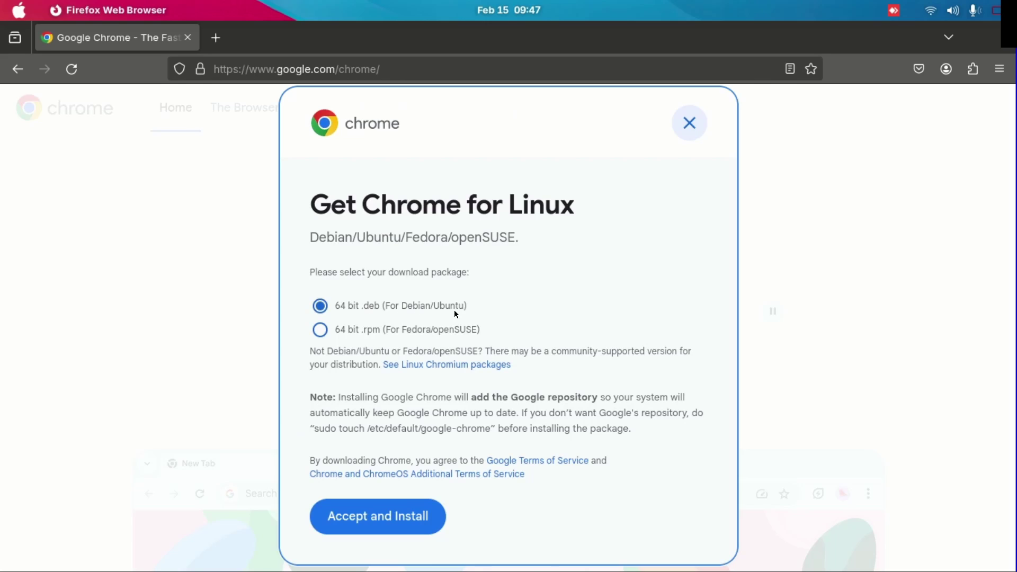
left_click(428, 511)
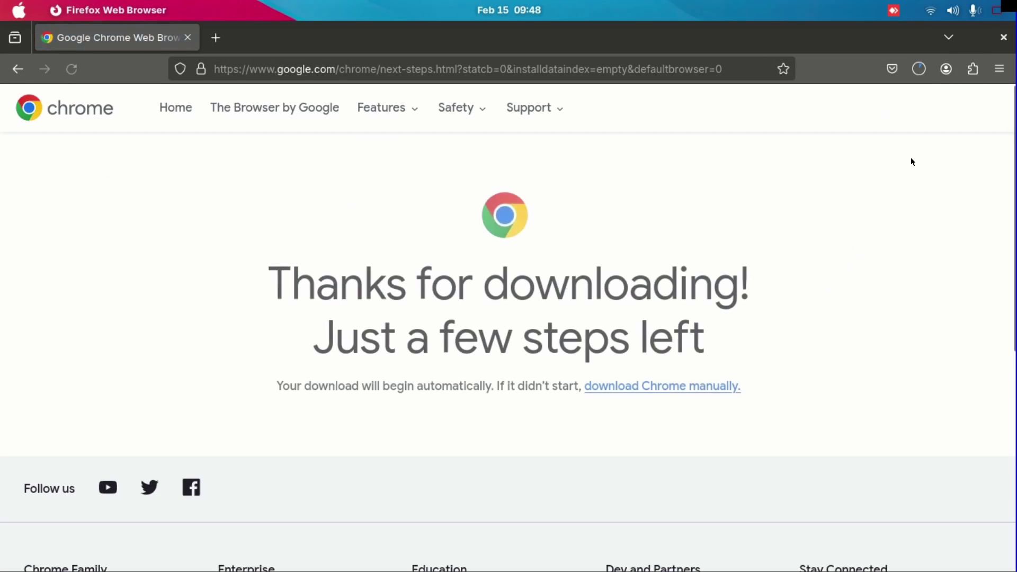
Open the downloaded google-chrome-stable_current_amd64.deb with Install Linux Application and allow the unknown package to run
left_click(919, 78)
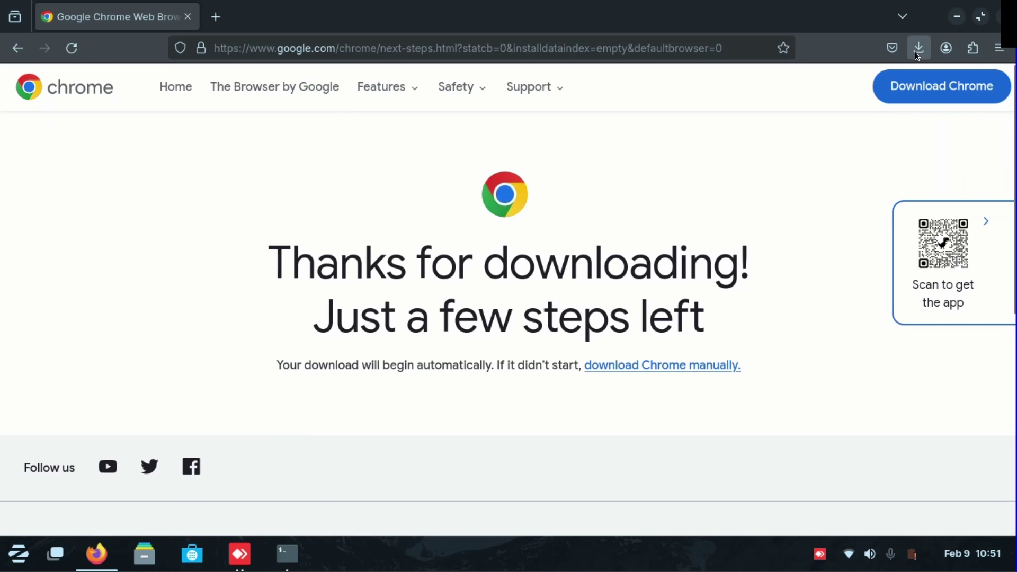
left_click(917, 49)
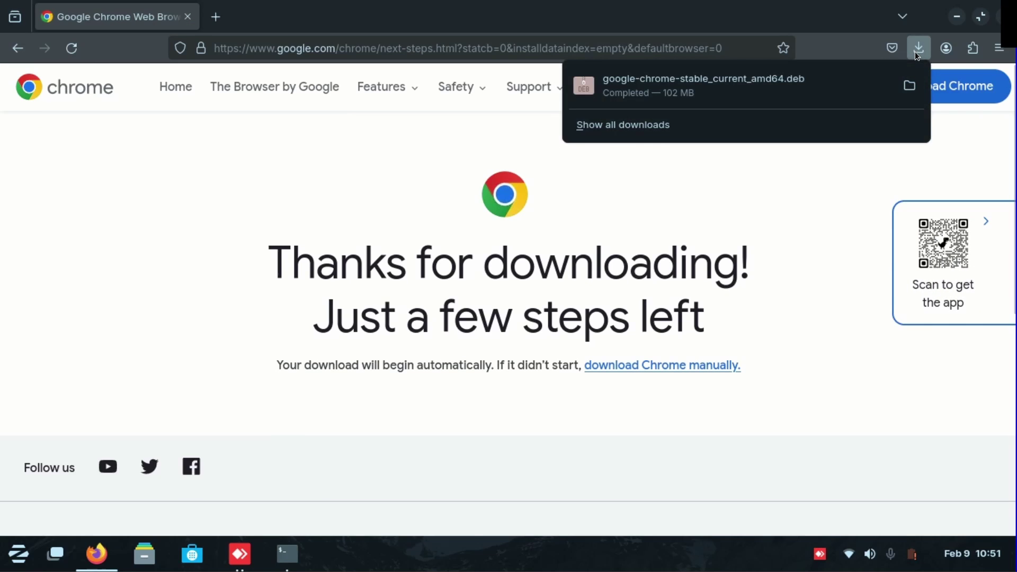
left_click(701, 90)
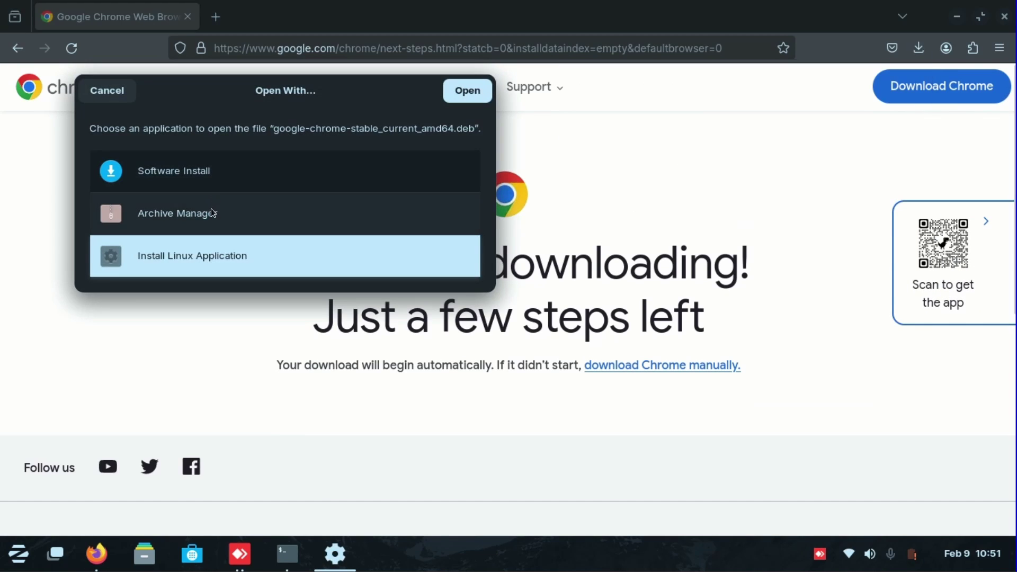
left_click(467, 91)
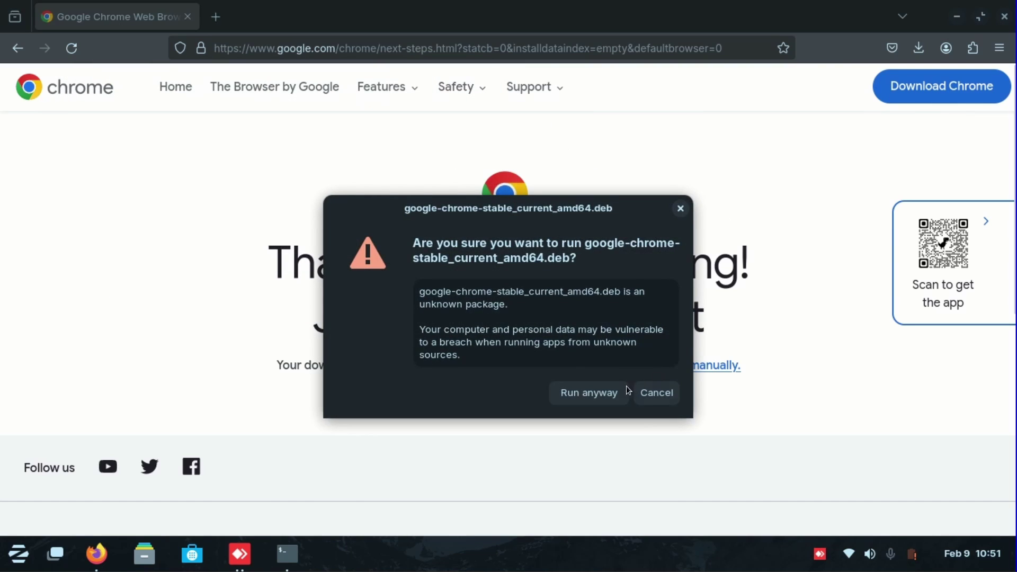
left_click(626, 391)
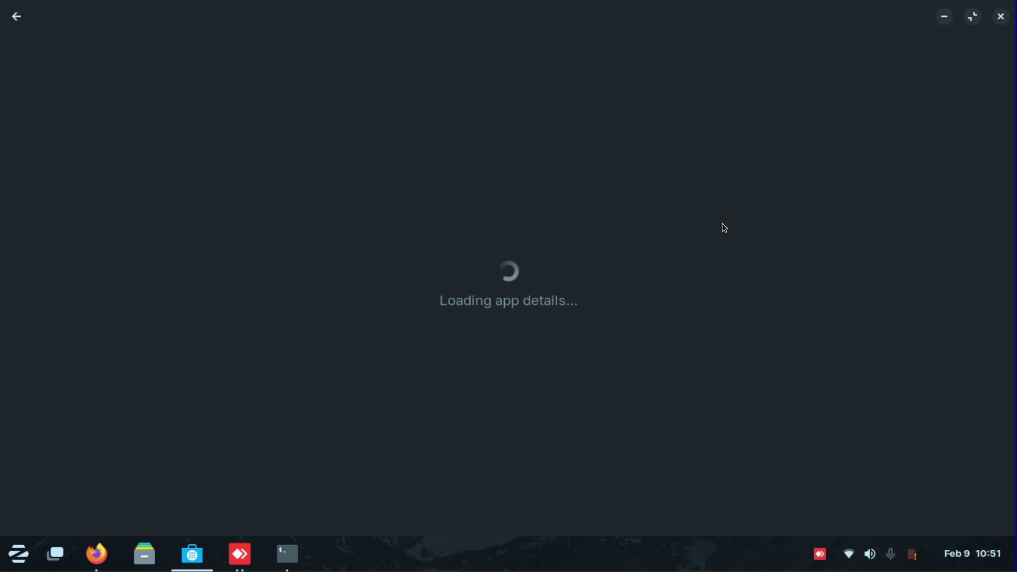
Install the google-chrome-stable package, authenticating with the account password
left_click(790, 125)
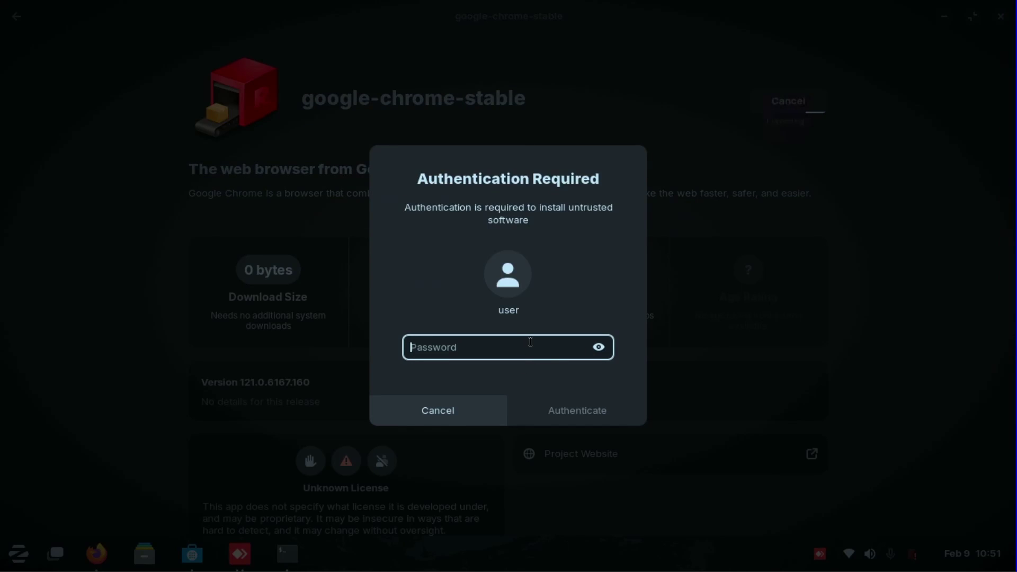
type("•")
key("Caps_Lock")
type("•••••")
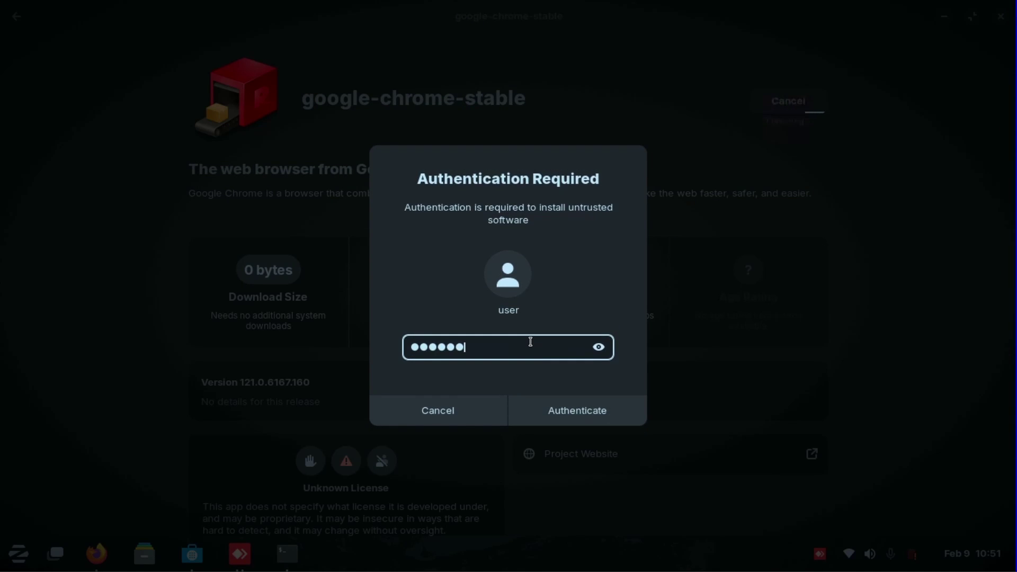
type("•••••")
key("Return")
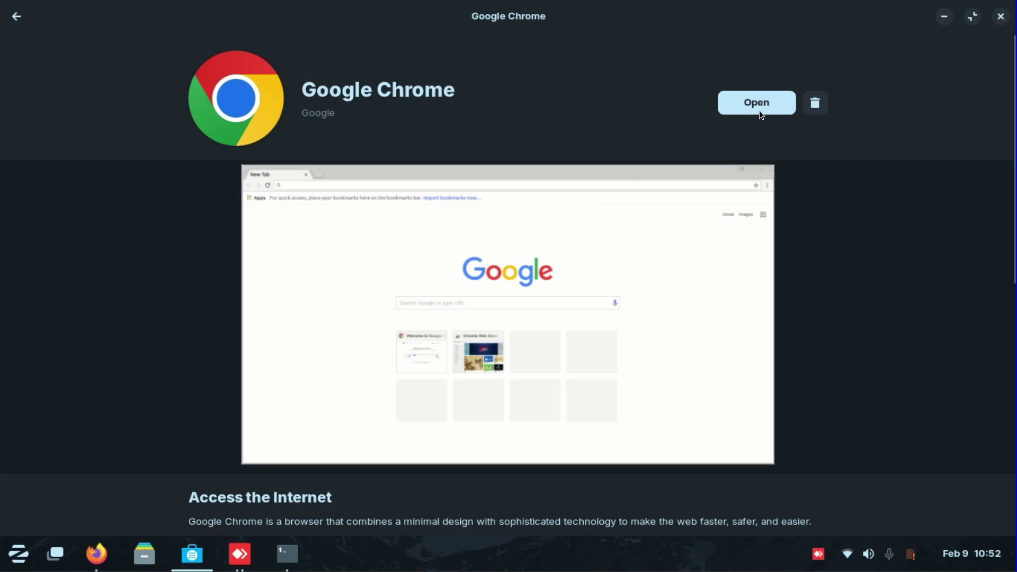
Launch Google Chrome, open the GNOME Shell Extensions website from a "gnome extensions" search, and maximize the window
left_click(761, 110)
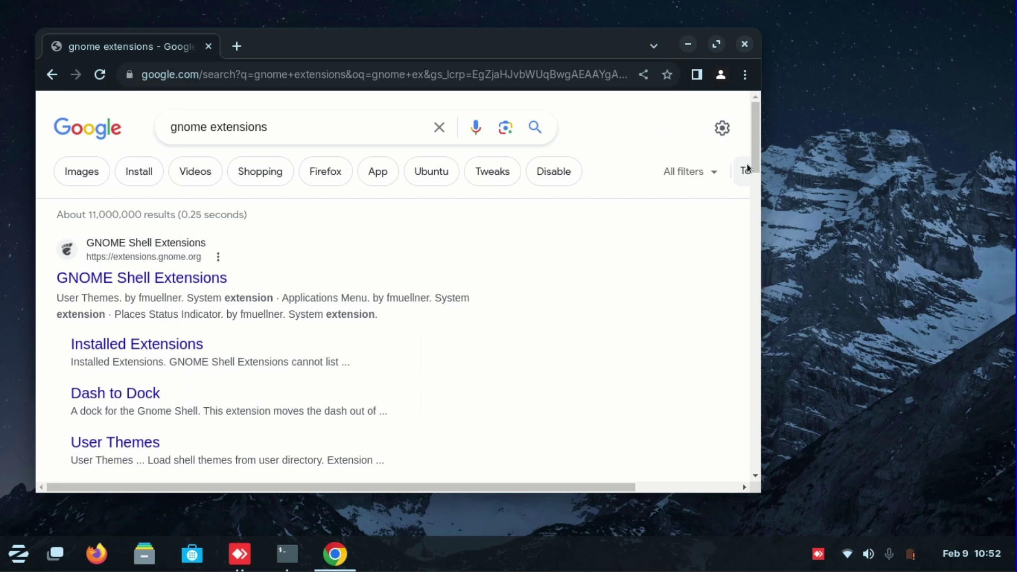
left_click(217, 278)
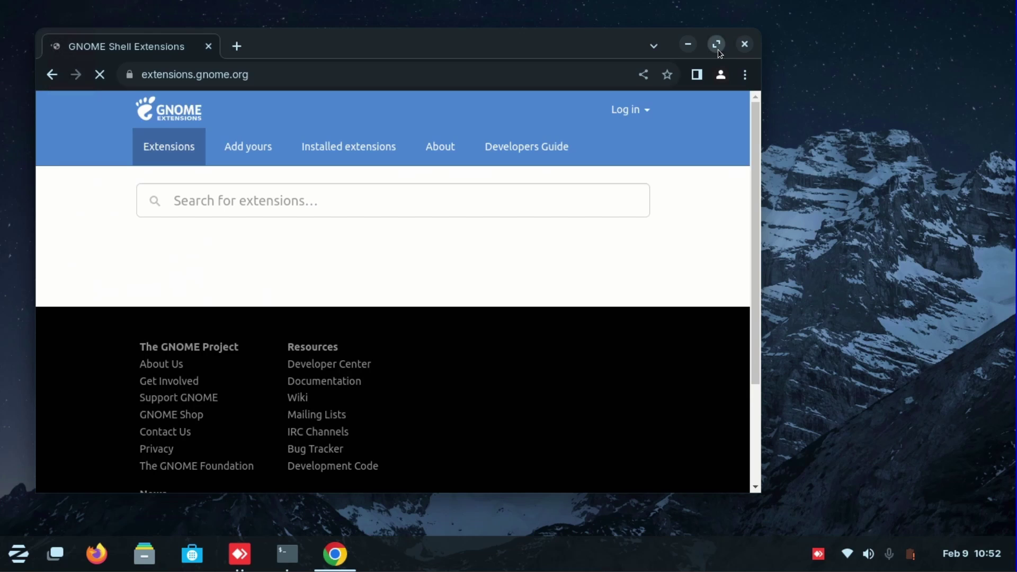
left_click(717, 48)
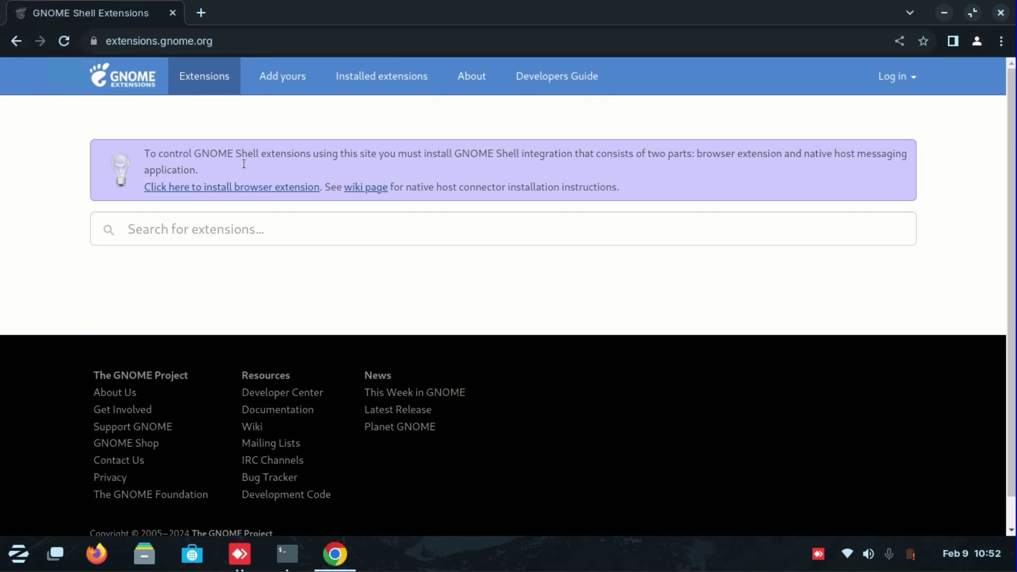
Add the GNOME Shell integration browser extension to Chrome from the Chrome Web Store and dismiss the sync offer
left_click(250, 188)
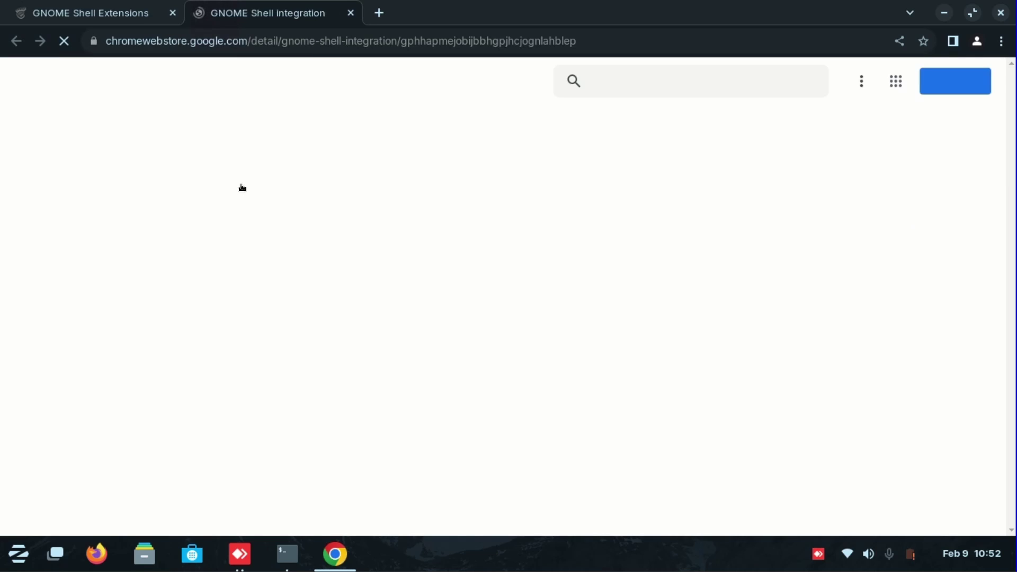
left_click(848, 175)
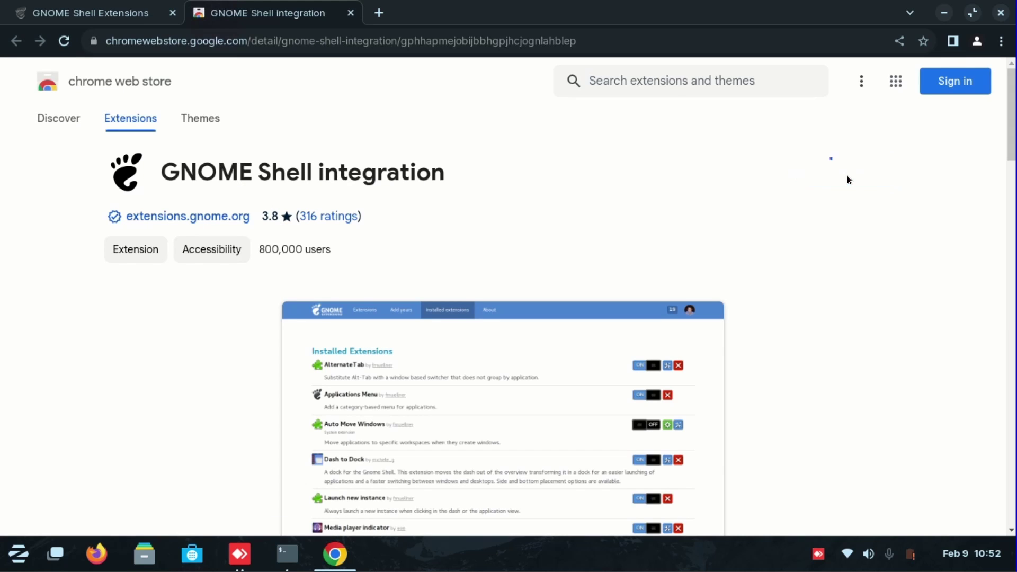
left_click(607, 218)
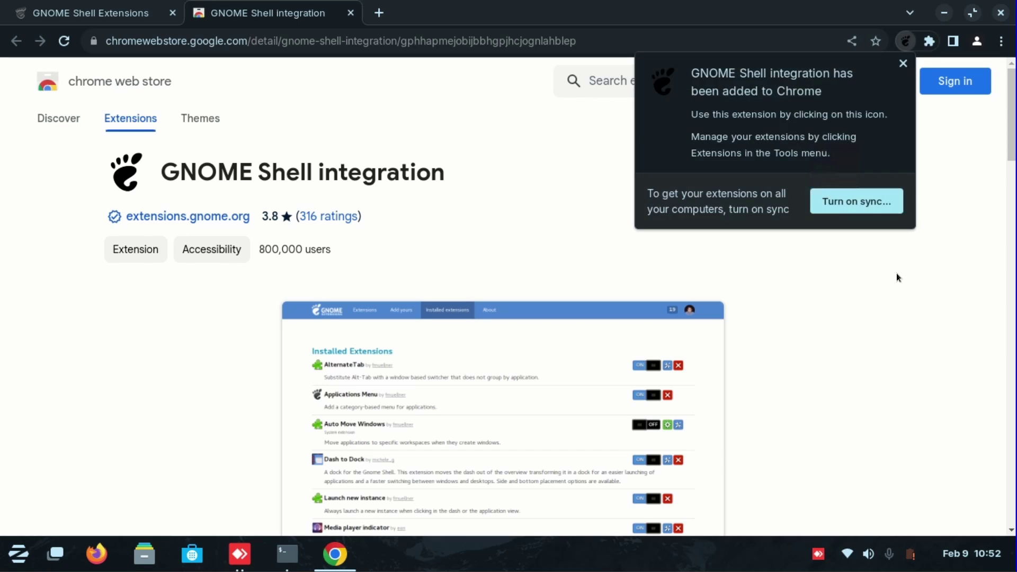
left_click(903, 64)
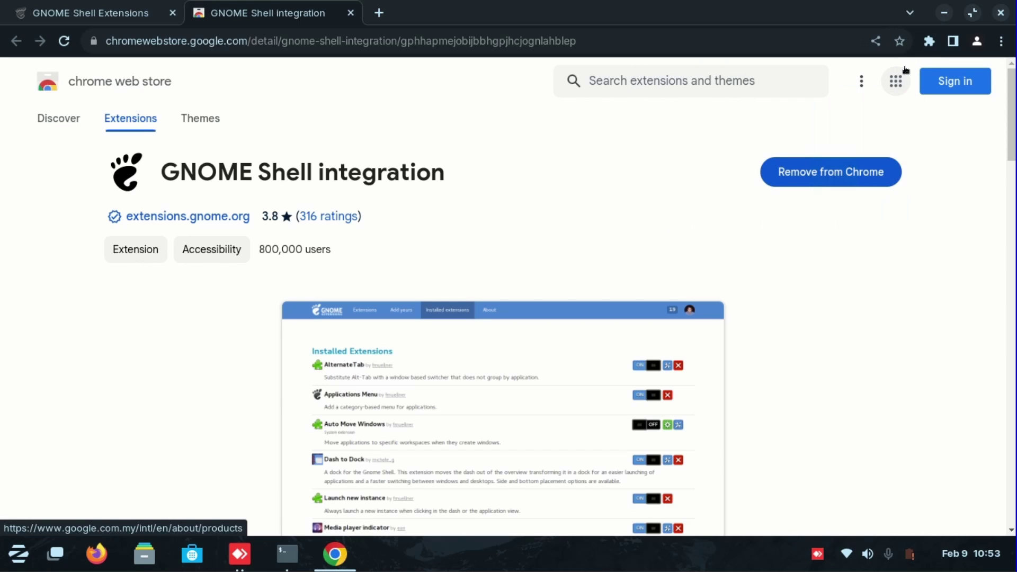
Open the GNOME extensions site through the GNOME Shell integration extension and close the Chrome Web Store tab
left_click(932, 49)
left_click(791, 154)
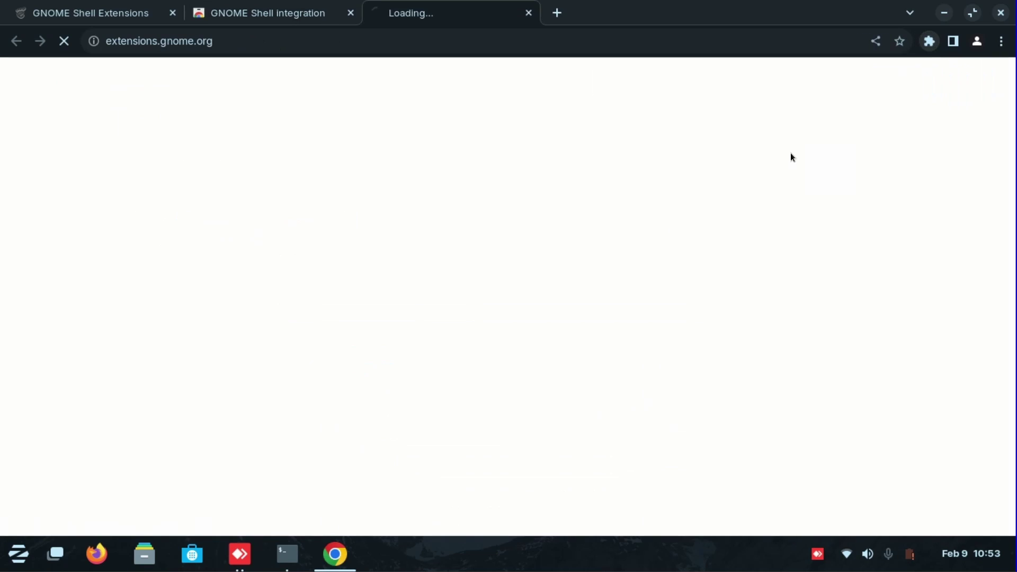
left_click(351, 12)
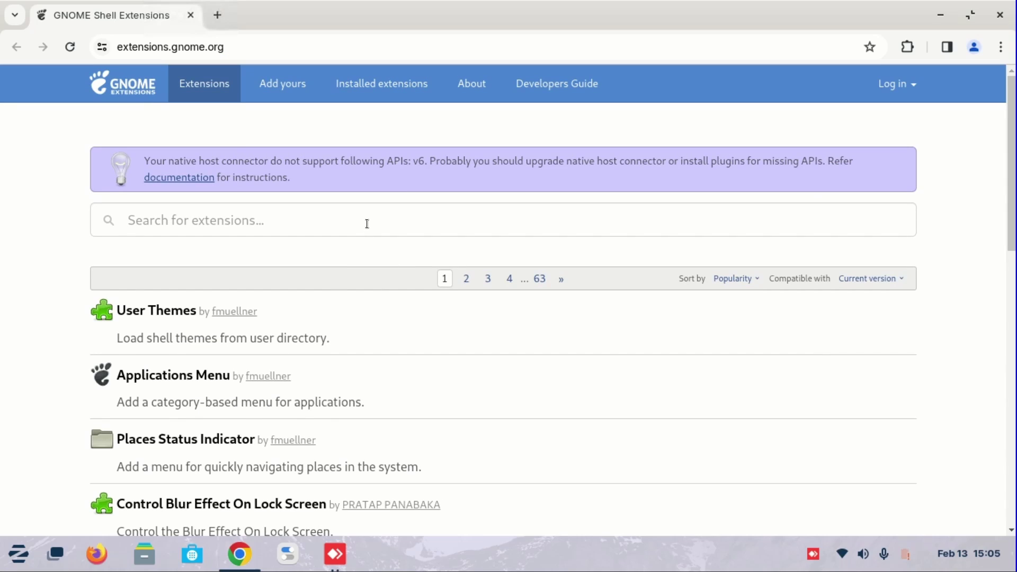
Search the GNOME extensions site for "logo menu" and open the Logo Menu extension page
left_click(369, 222)
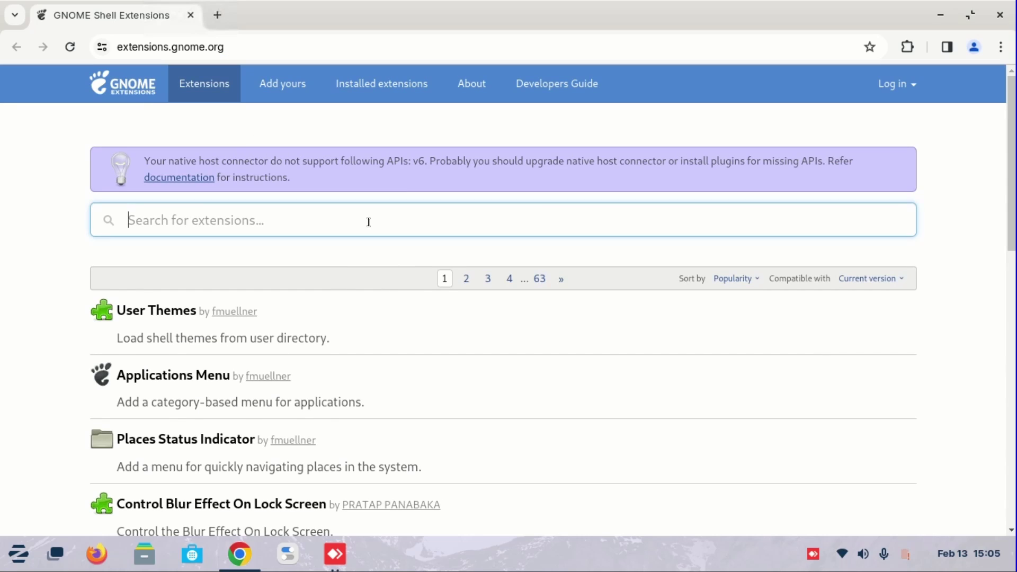
type("logo")
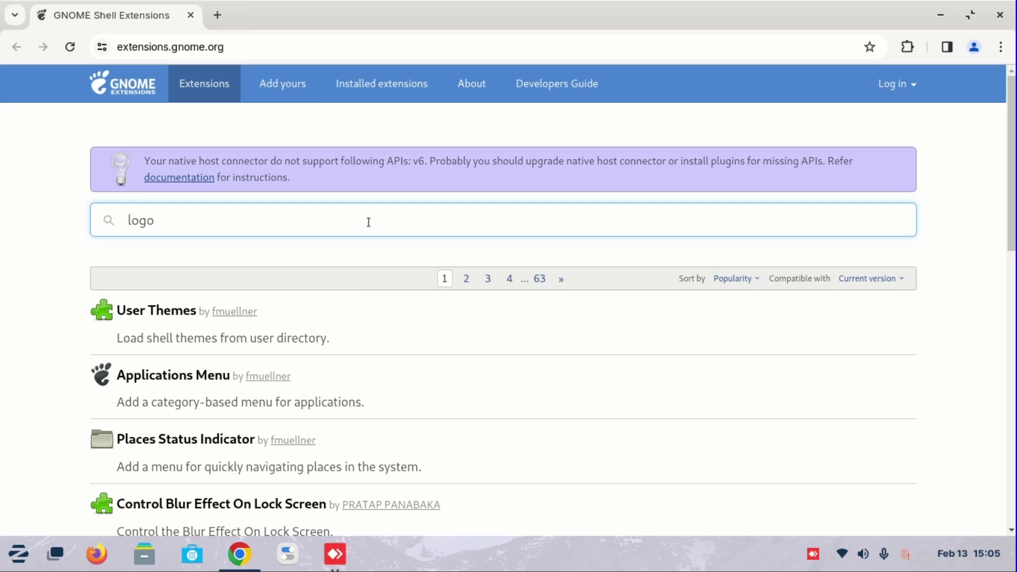
type(" menu")
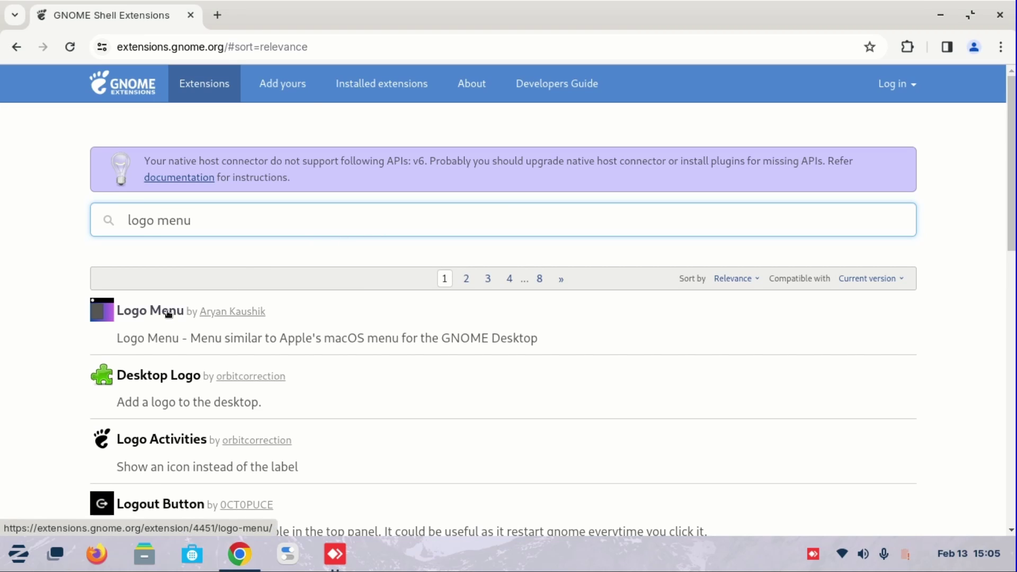
left_click(151, 310)
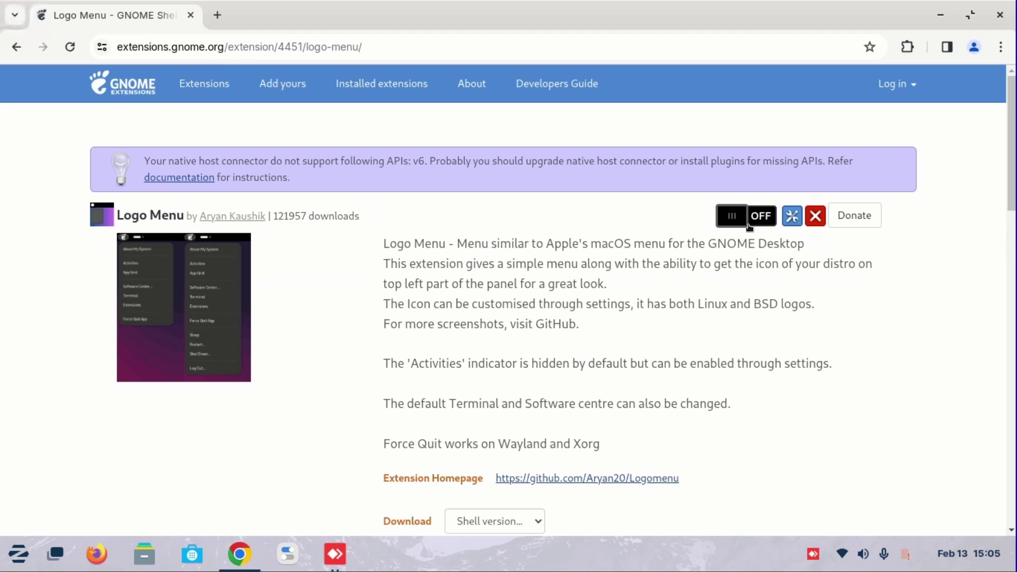
Return to the extension search, look up "start overlay" and open the Start Overlay in Application View page
left_click(19, 51)
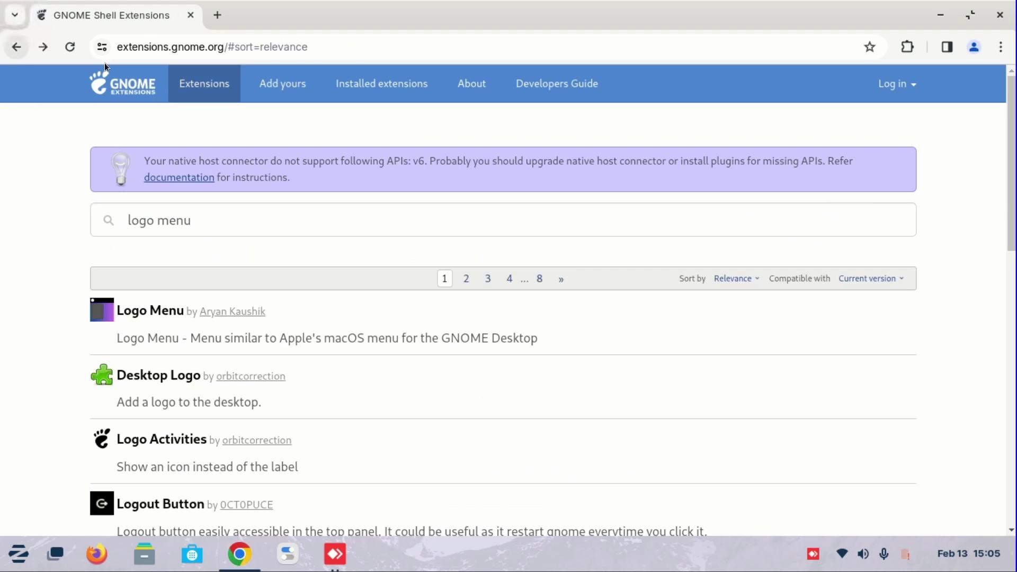
triple_click(285, 218)
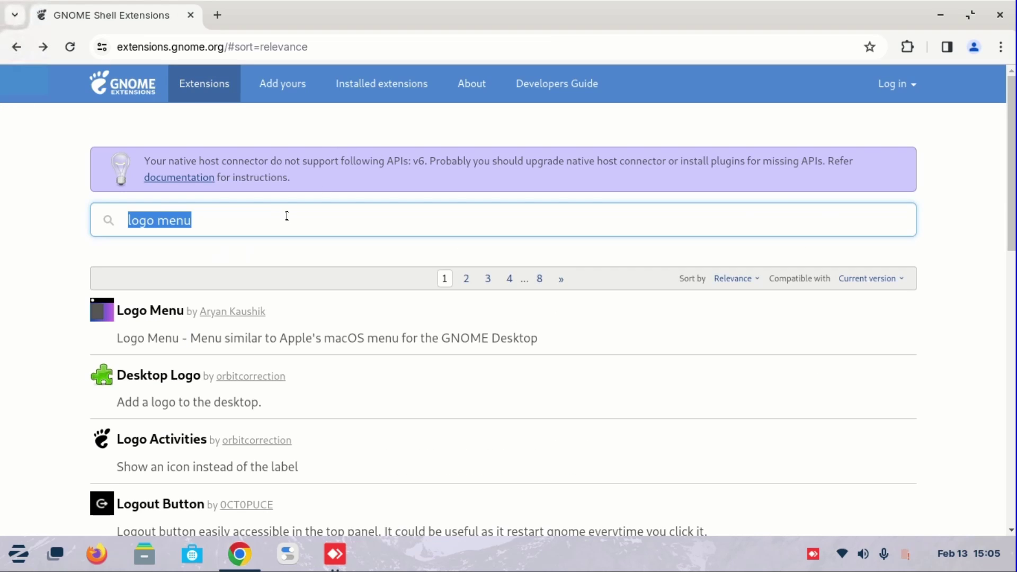
type("st")
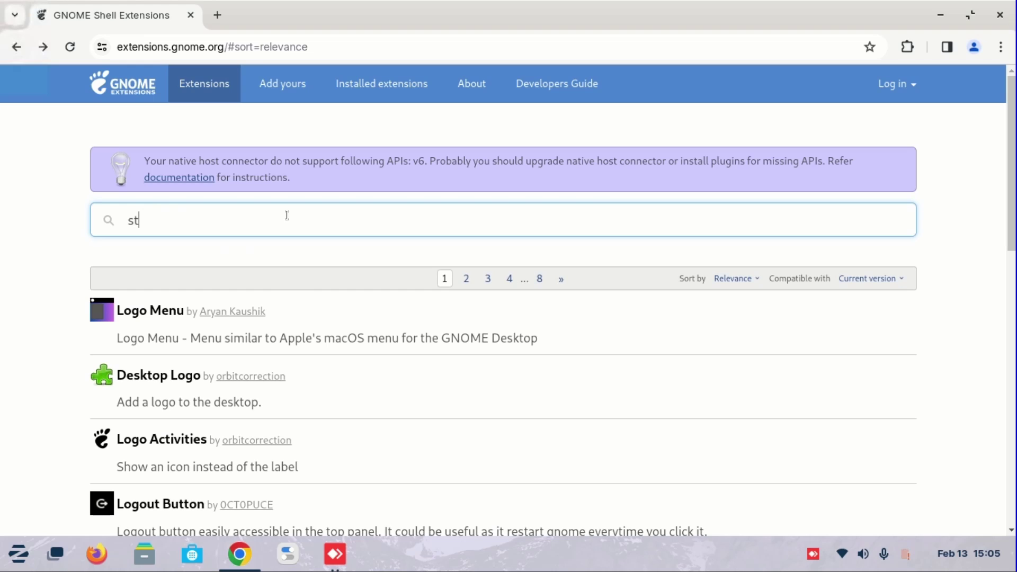
type("art overlay")
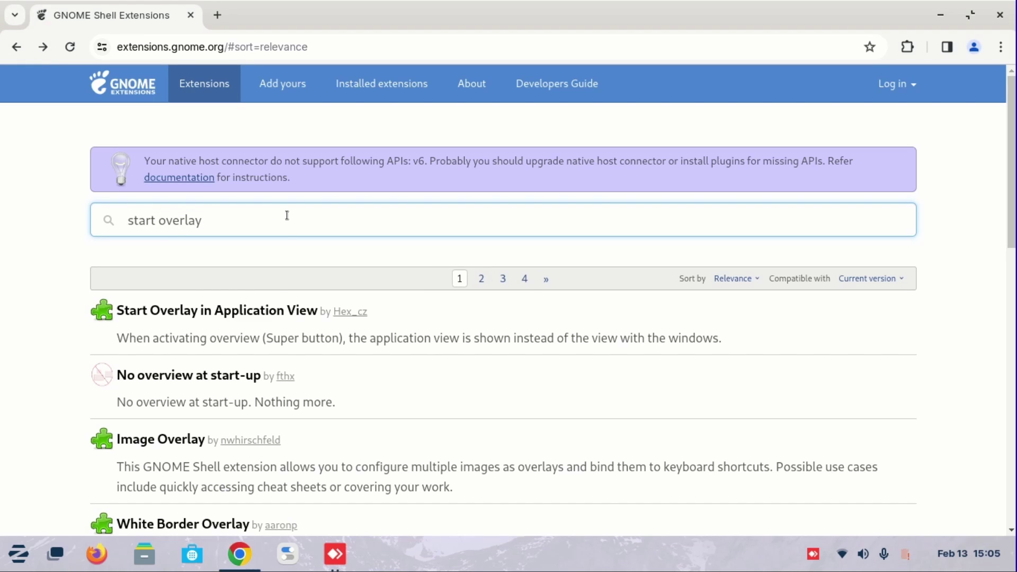
left_click(246, 312)
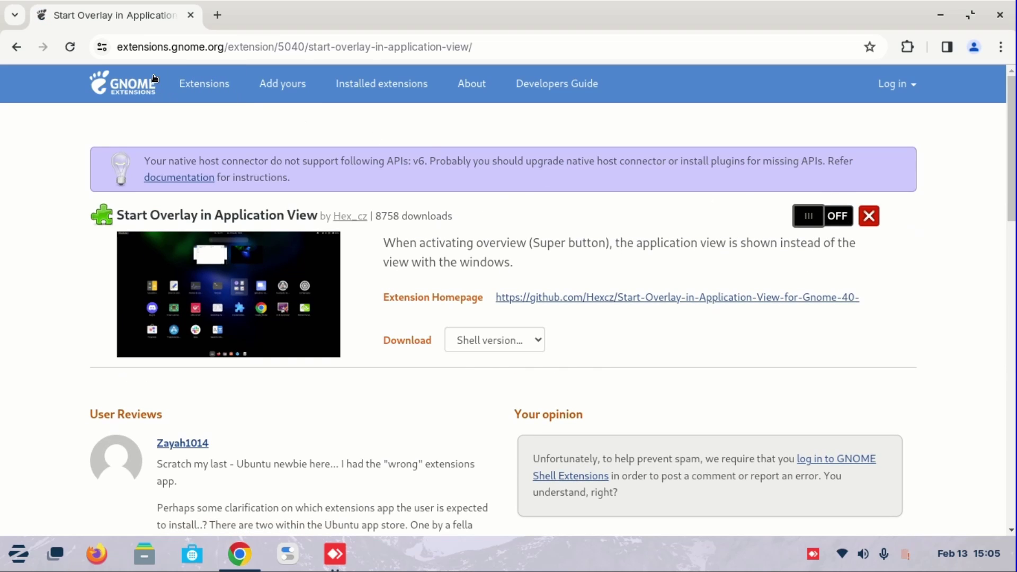
Search the web for "gnome look" and open the Gnome Look website from the results
left_click(191, 47)
type("gnome")
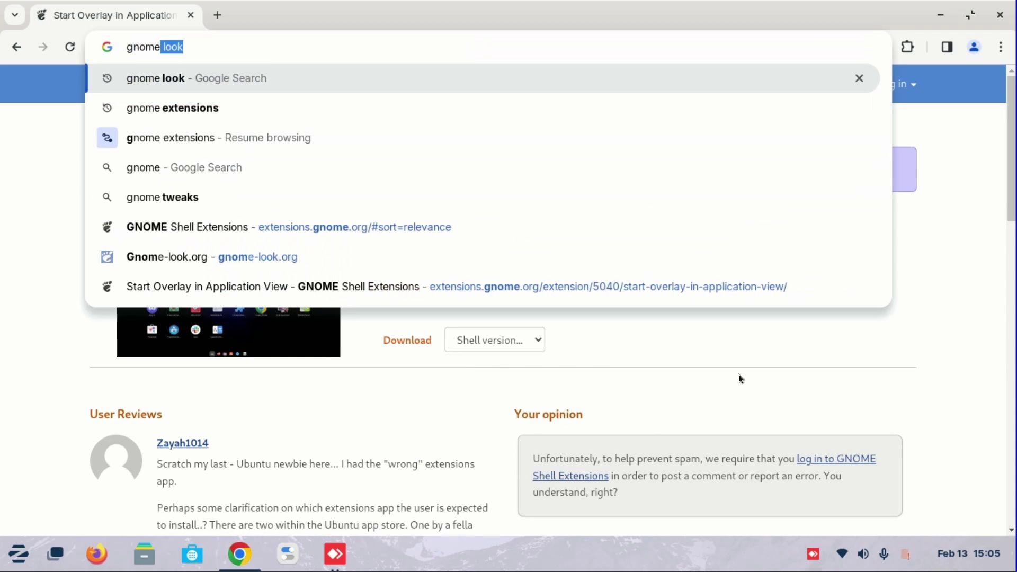
key("Return")
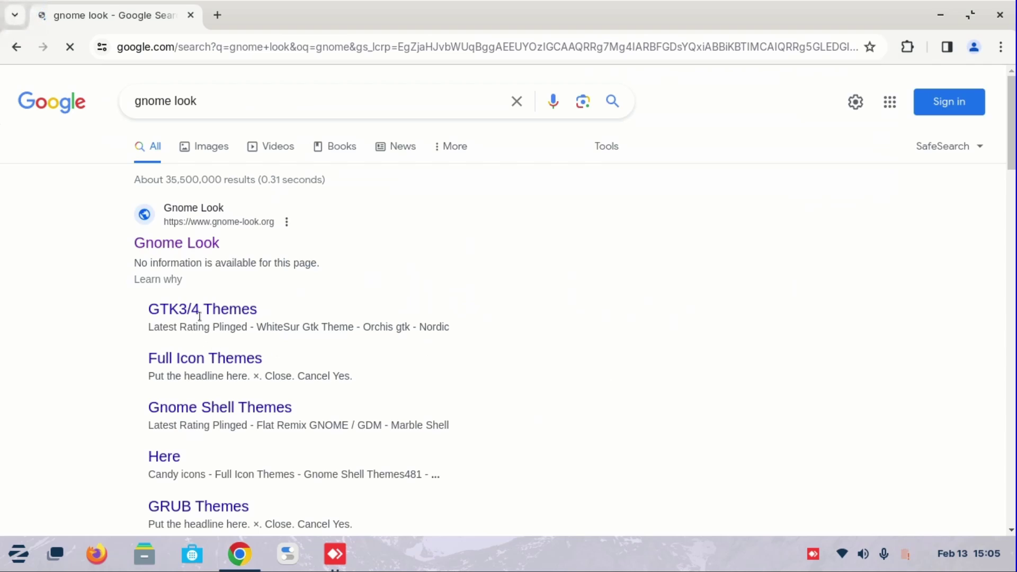
left_click(194, 242)
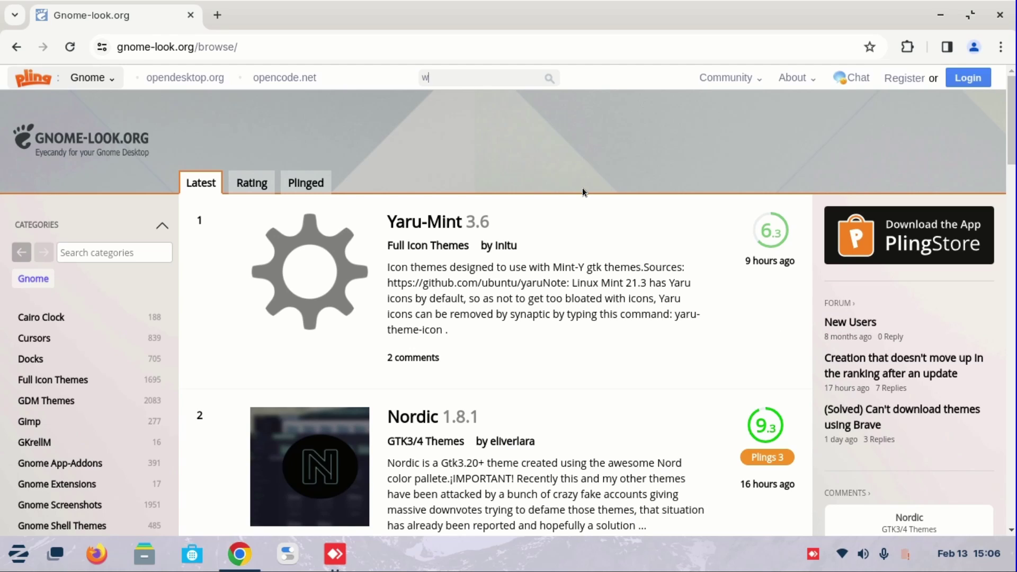
Search Gnome-look for "whitesur", open WhiteSur Gtk Theme and download the file WhiteSur-Dark.tar.xz
type("whitesur")
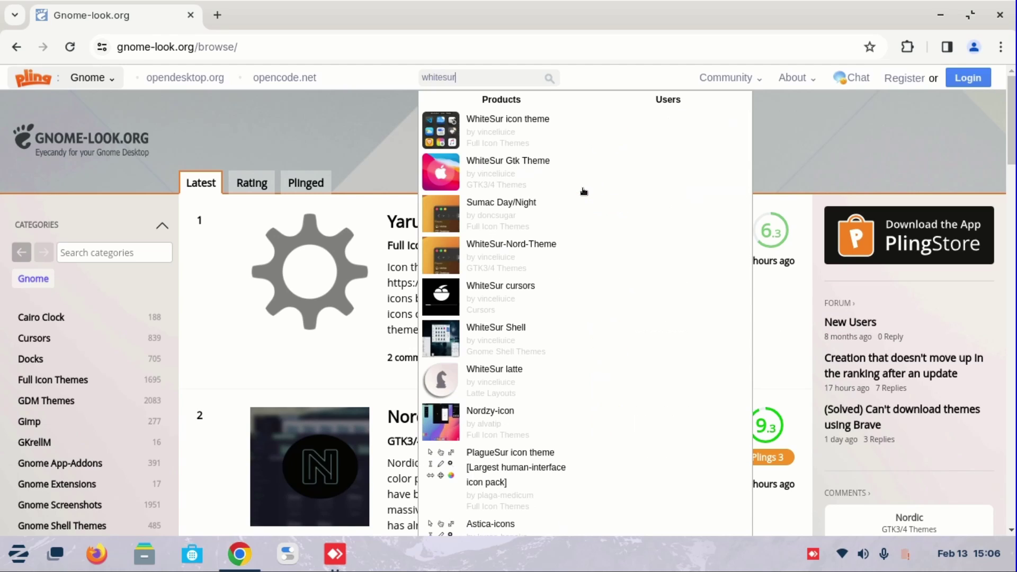
left_click(494, 165)
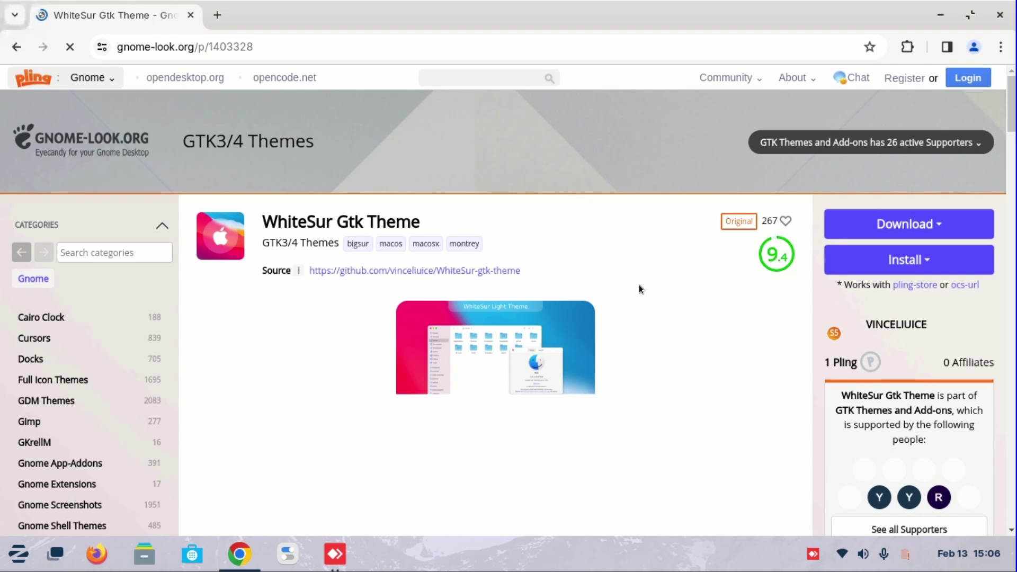
scroll(640, 291, "down", 5)
left_click(290, 379)
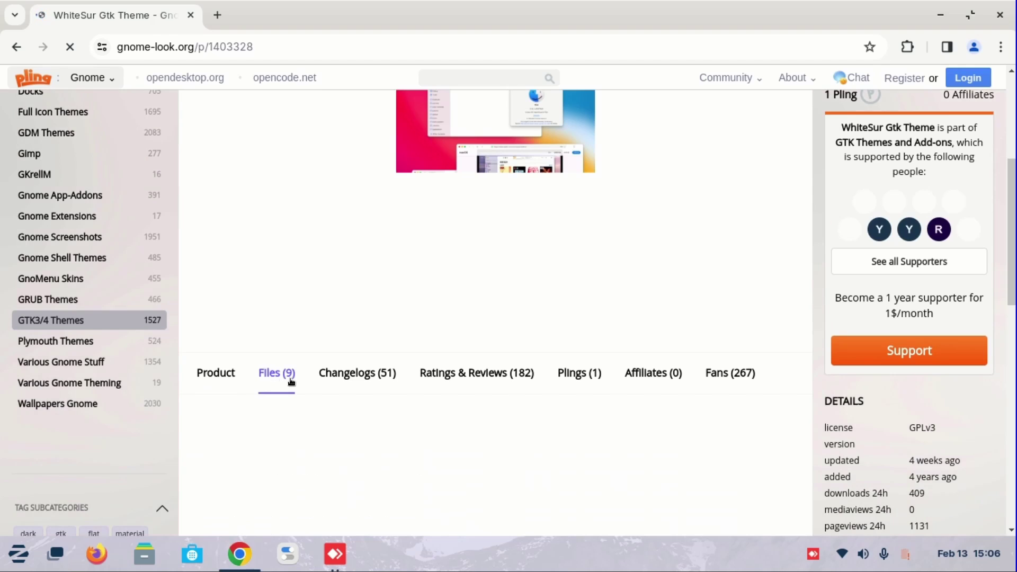
scroll(590, 374, "down", 5)
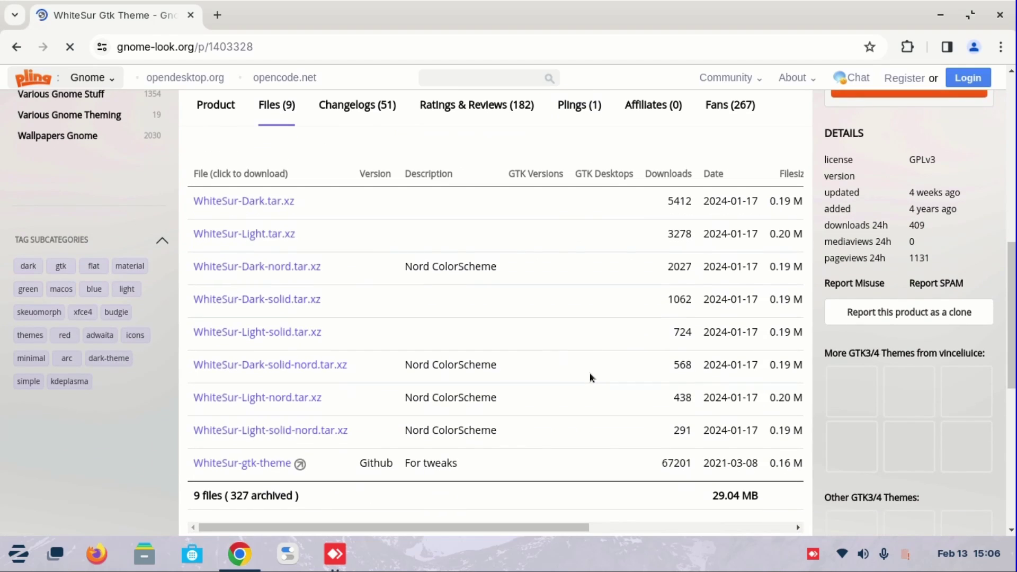
left_click(255, 202)
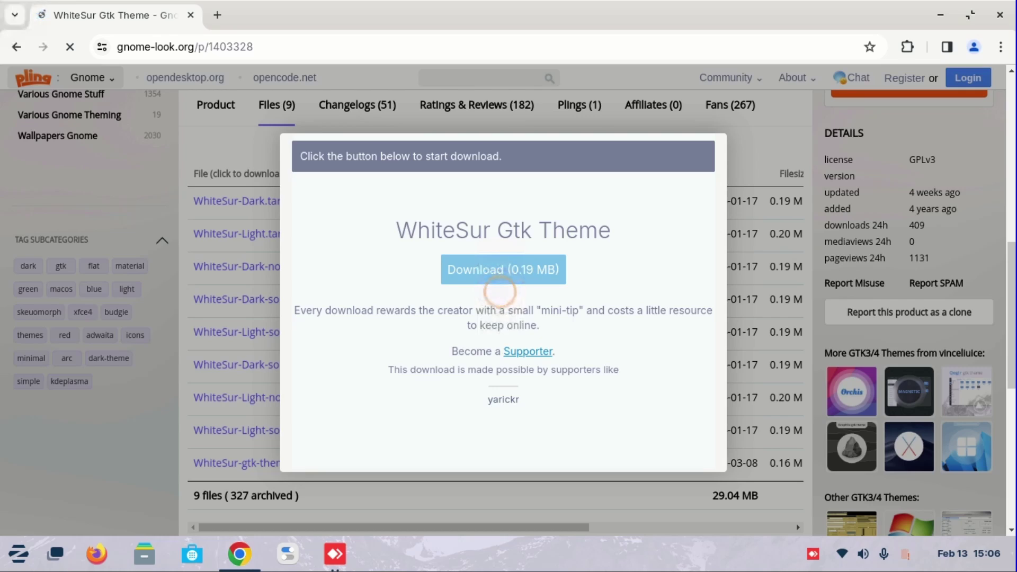
left_click(555, 271)
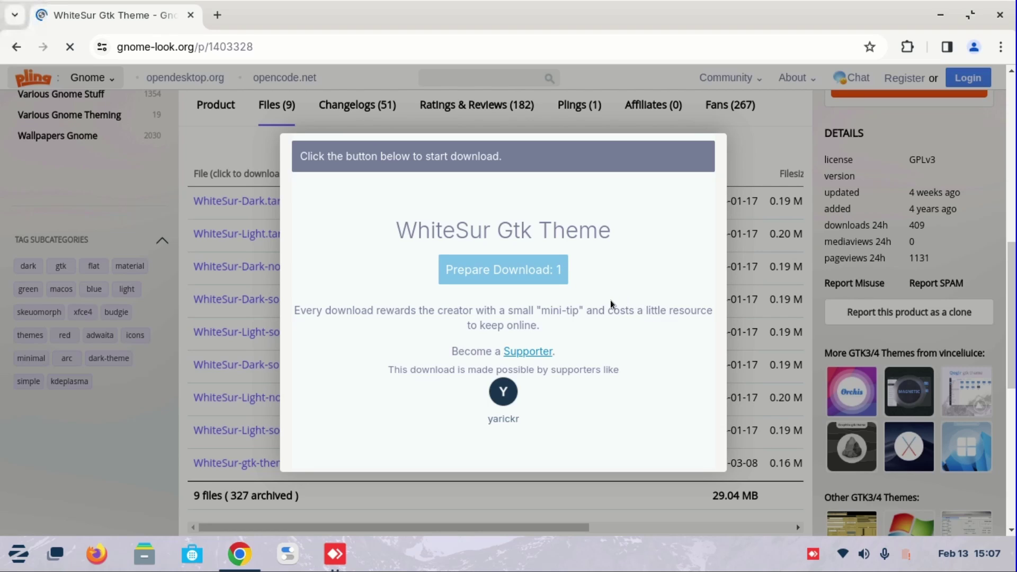
left_click(533, 275)
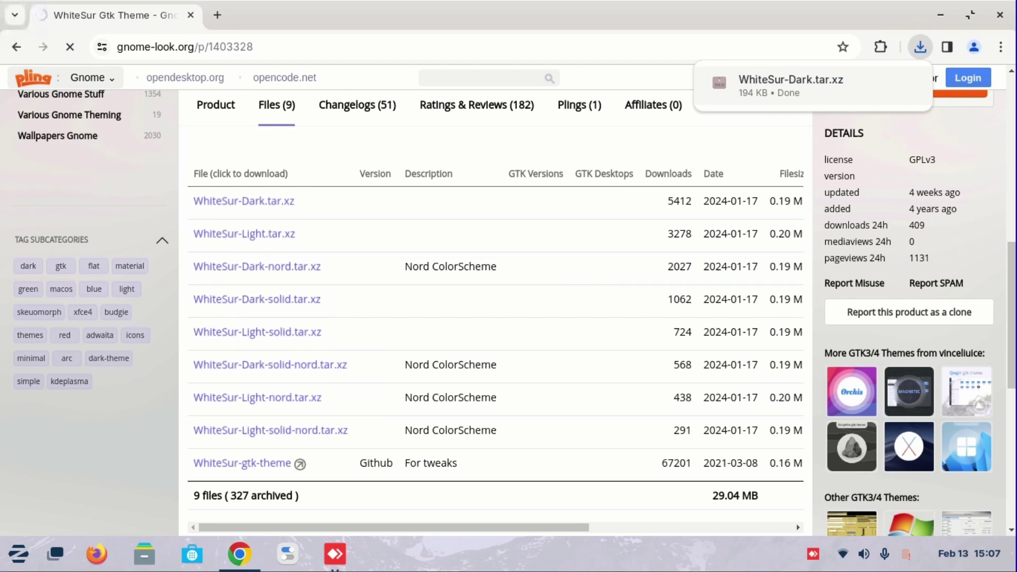
Search Gnome-look for "mcmojave", open McMojave cursors and download McMojave-cursors.tar.xz
left_click(432, 78)
type("mcmojave")
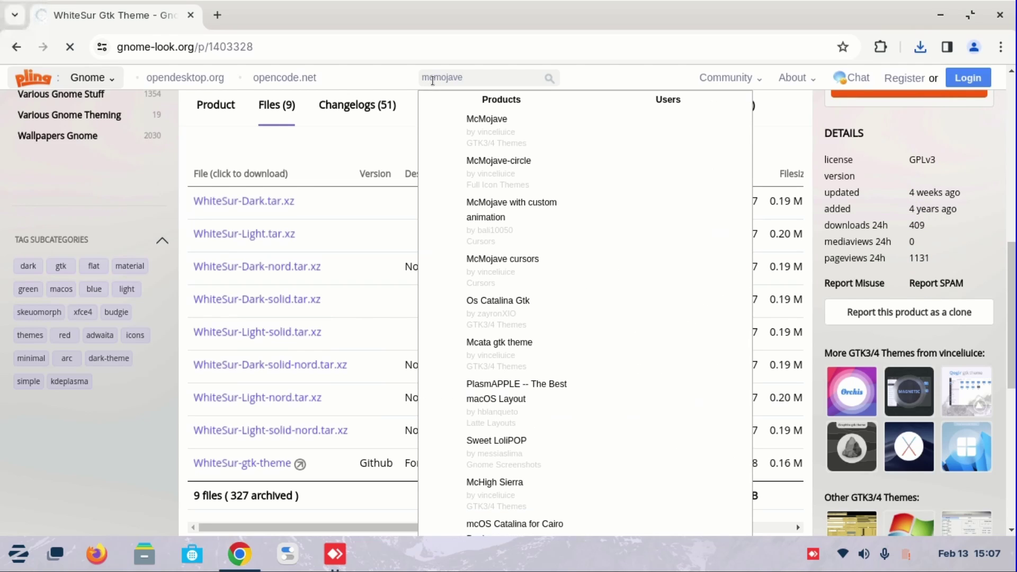
left_click(508, 274)
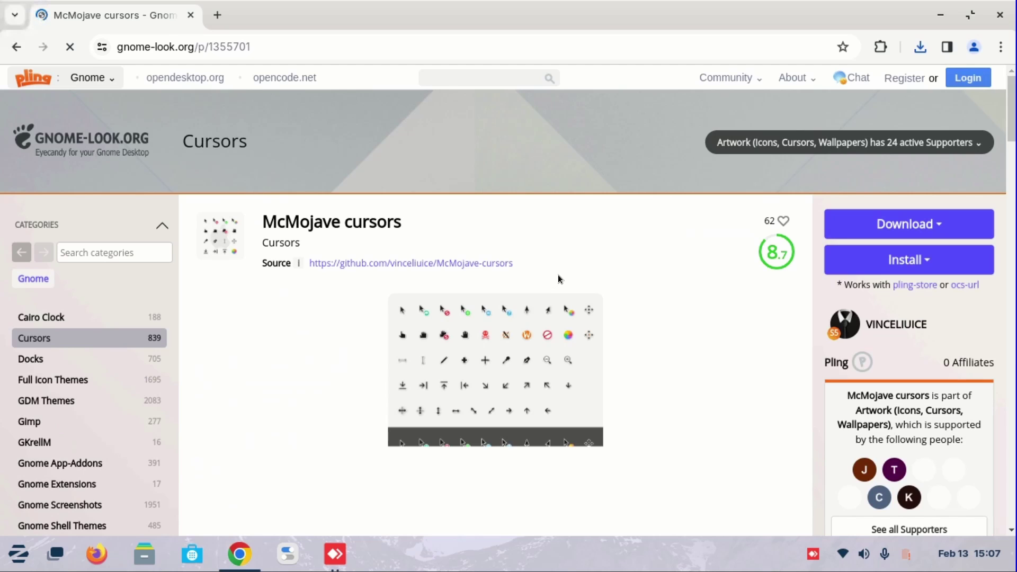
scroll(215, 302, "down", 2)
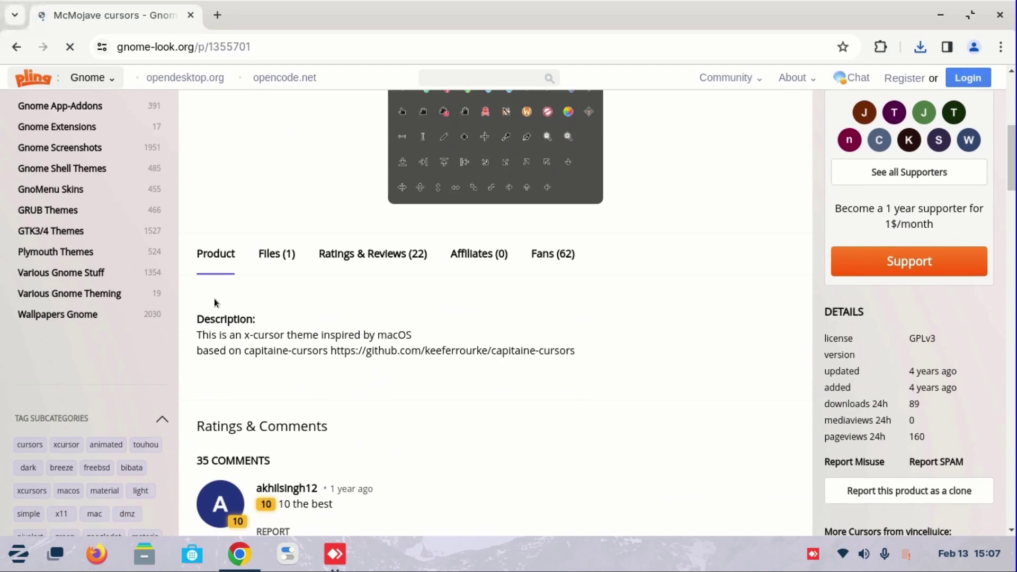
left_click(261, 266)
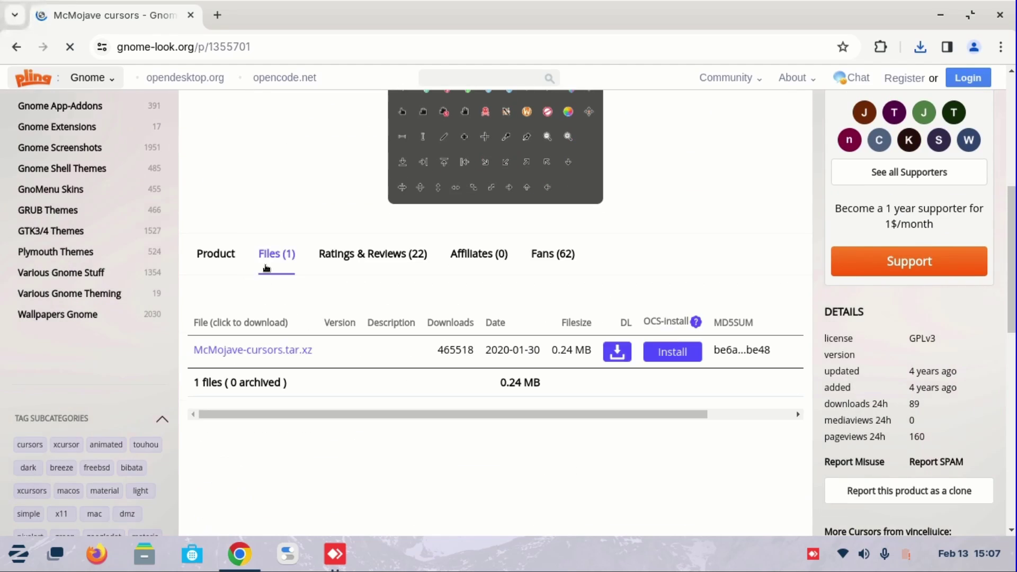
left_click(274, 349)
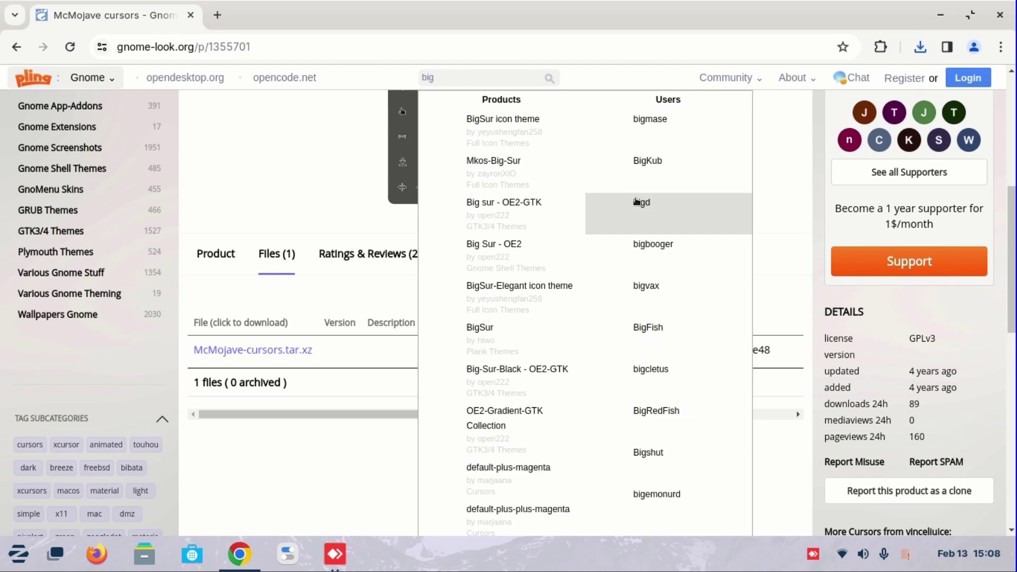
Search for "bigsur original icons" and open the BigSur icon theme from the results
type("sur")
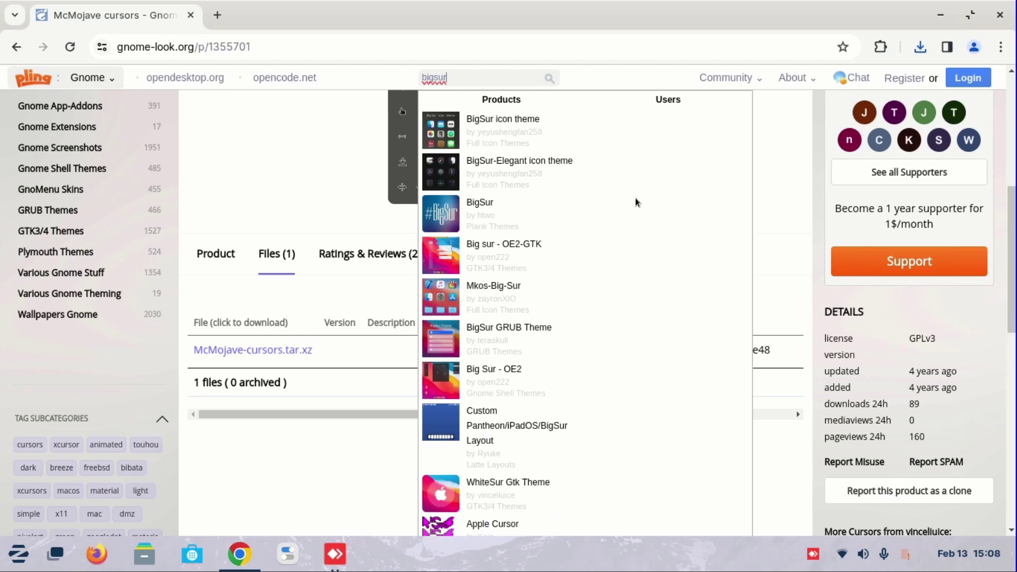
type(" original icon")
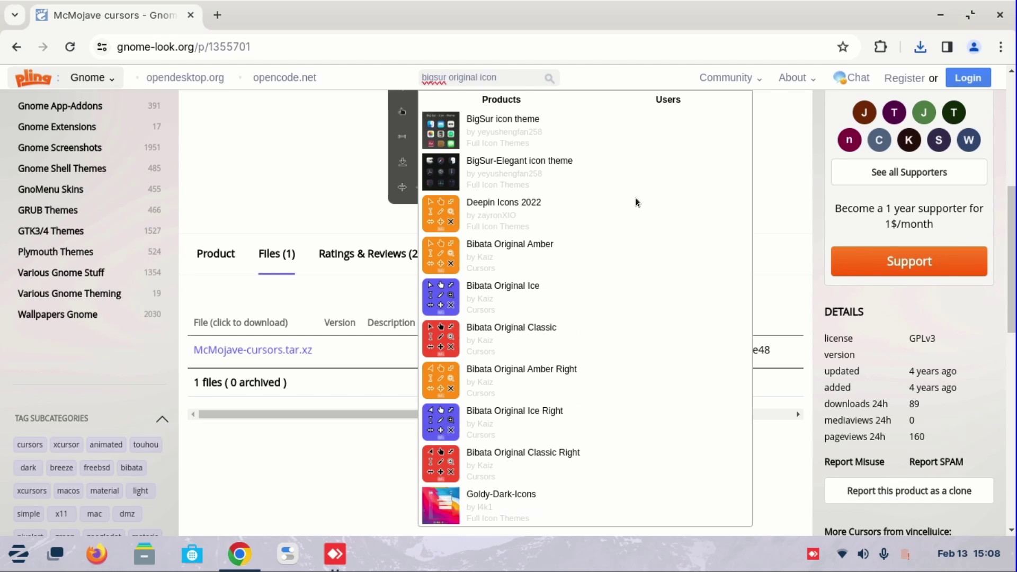
type("s")
key("Return")
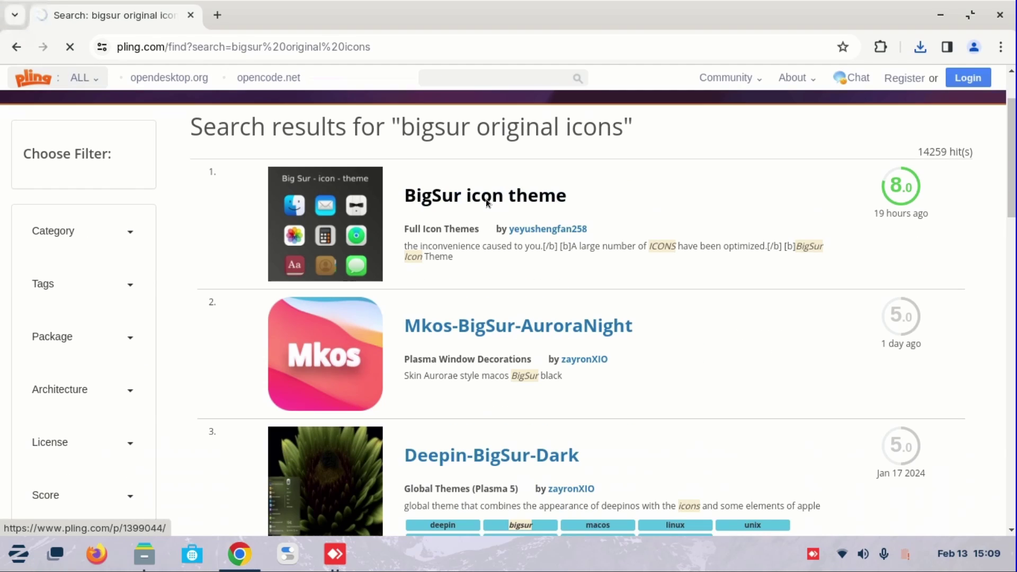
left_click(485, 198)
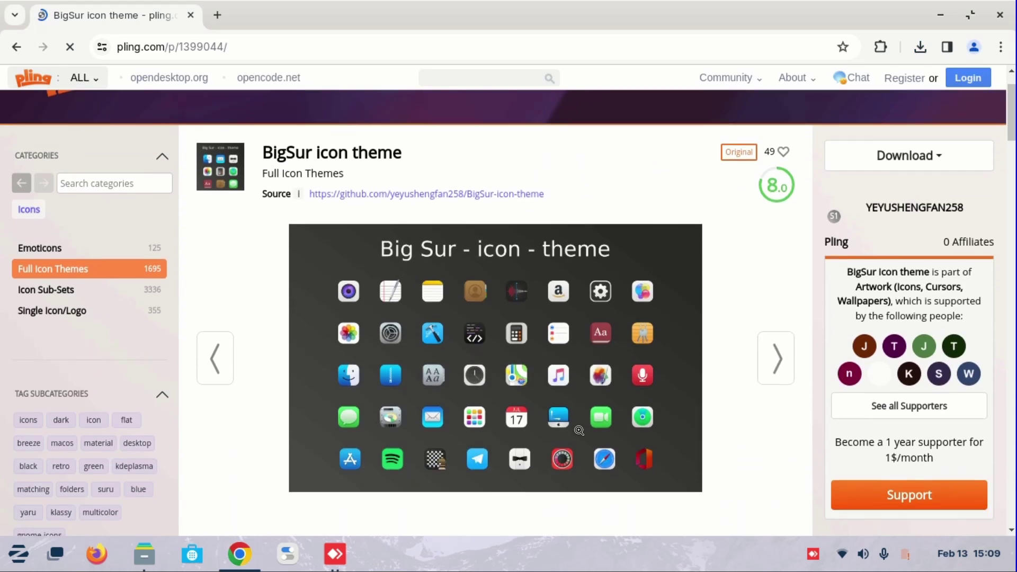
Download BigSur-black.tar.xz from the BigSur icon theme's files and close the download dialog
scroll(575, 420, "down", 5)
left_click(291, 368)
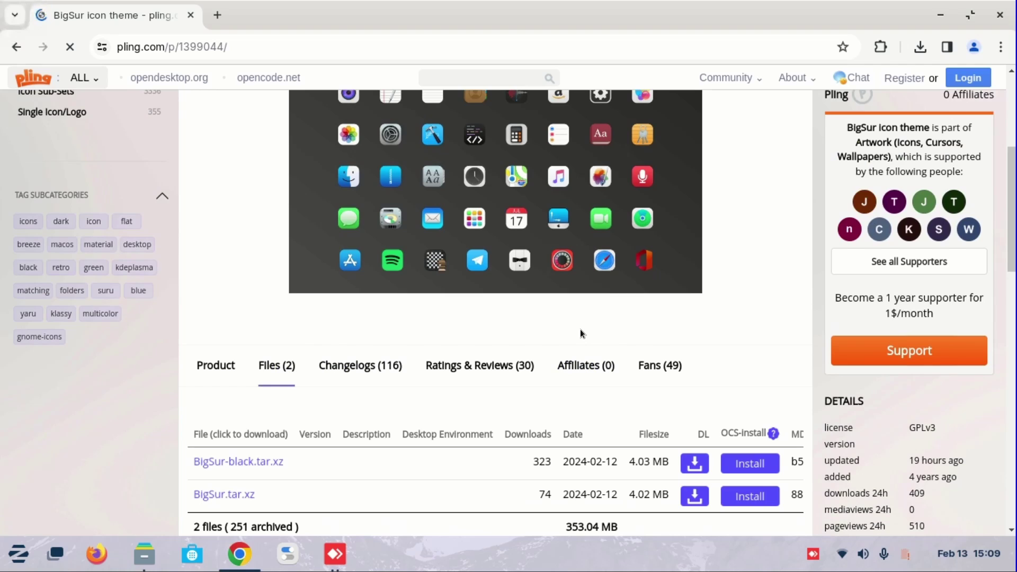
scroll(769, 421, "down", 2)
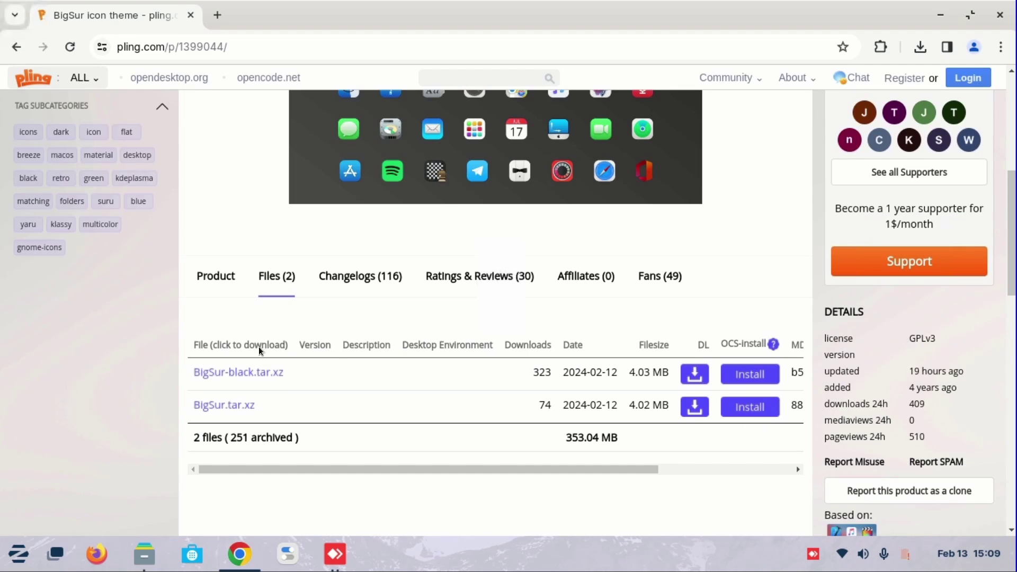
left_click(246, 374)
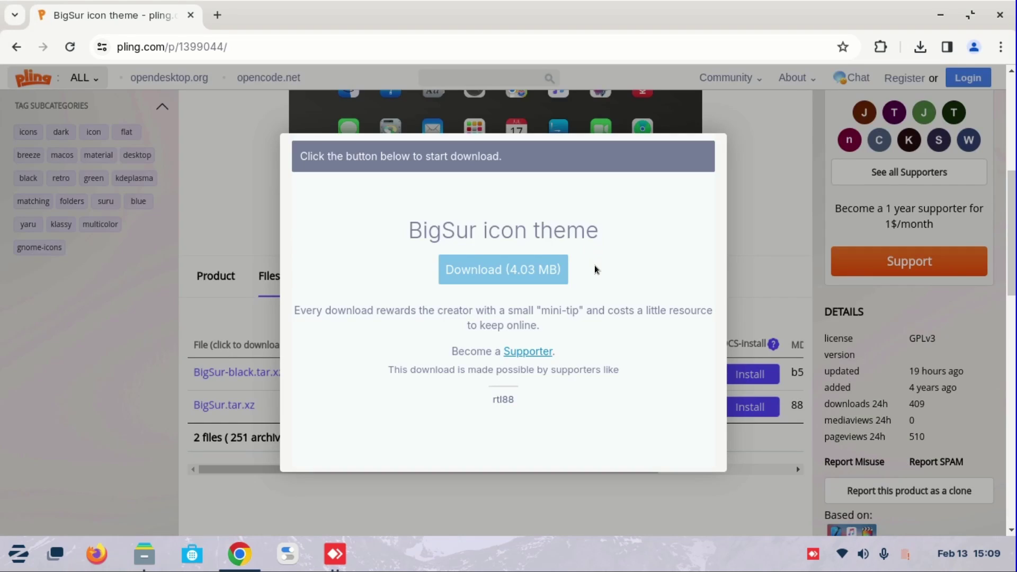
left_click(786, 280)
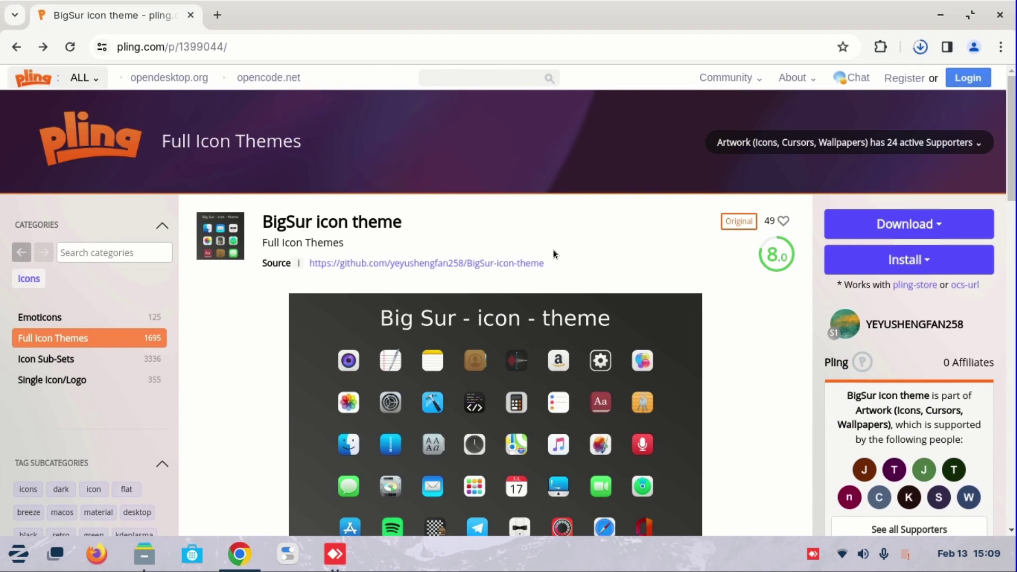
Return to the search results, open Mkos-BigSur-AuroraNight and download its file Mkos-BigSur-Night.tar.xz
left_click(16, 46)
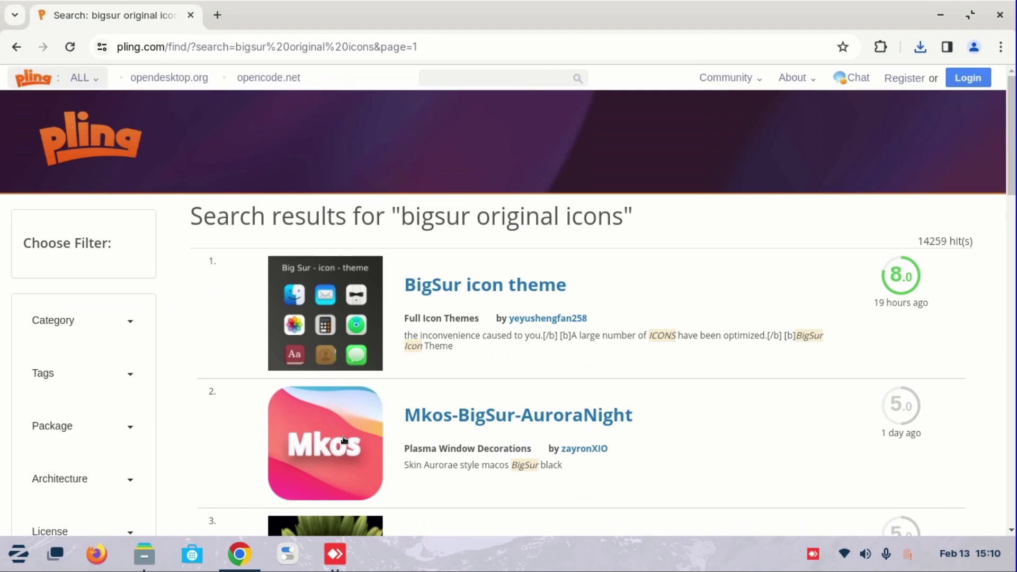
left_click(343, 436)
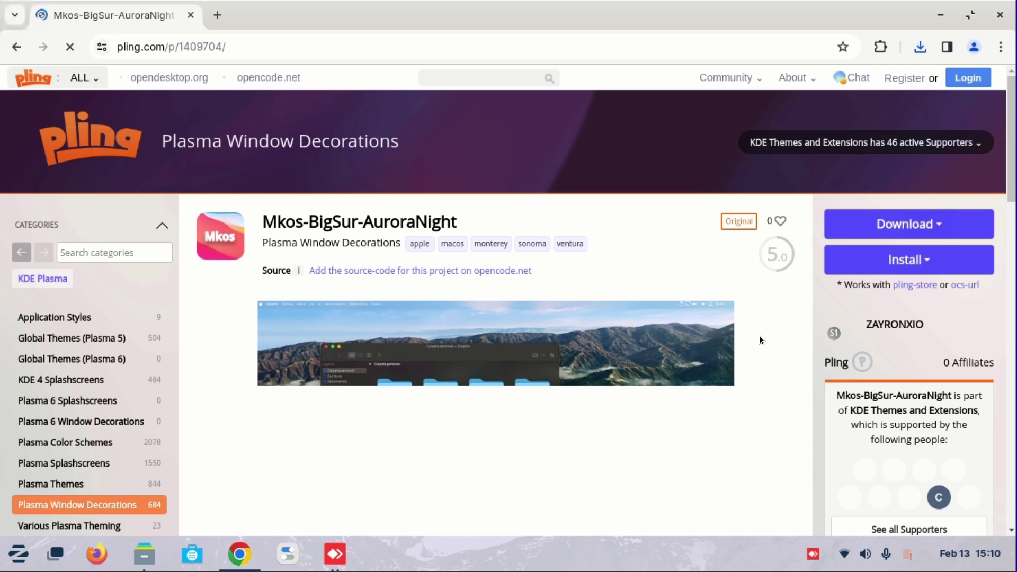
scroll(759, 335, "down", 3)
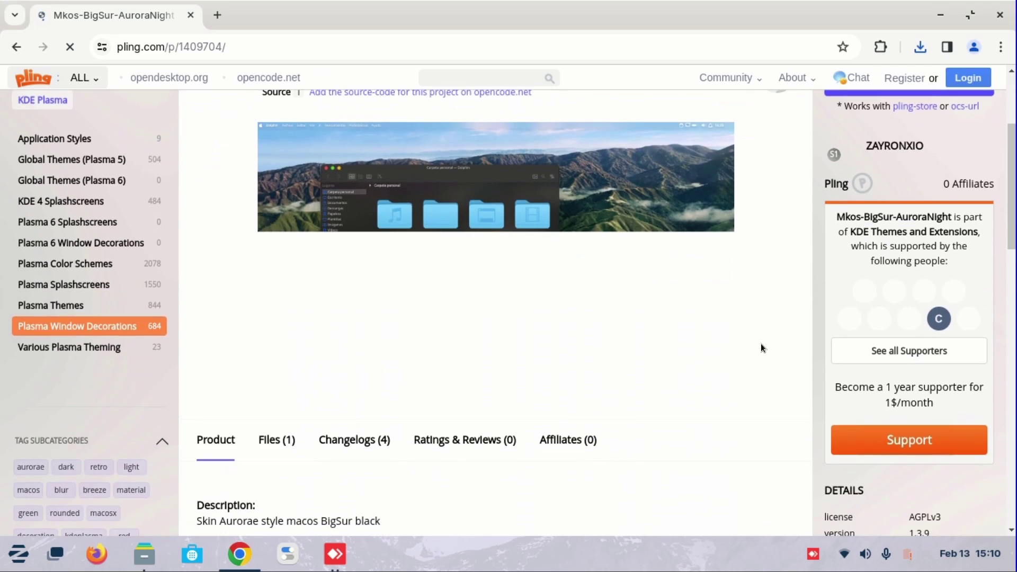
left_click(276, 441)
scroll(431, 400, "down", 2)
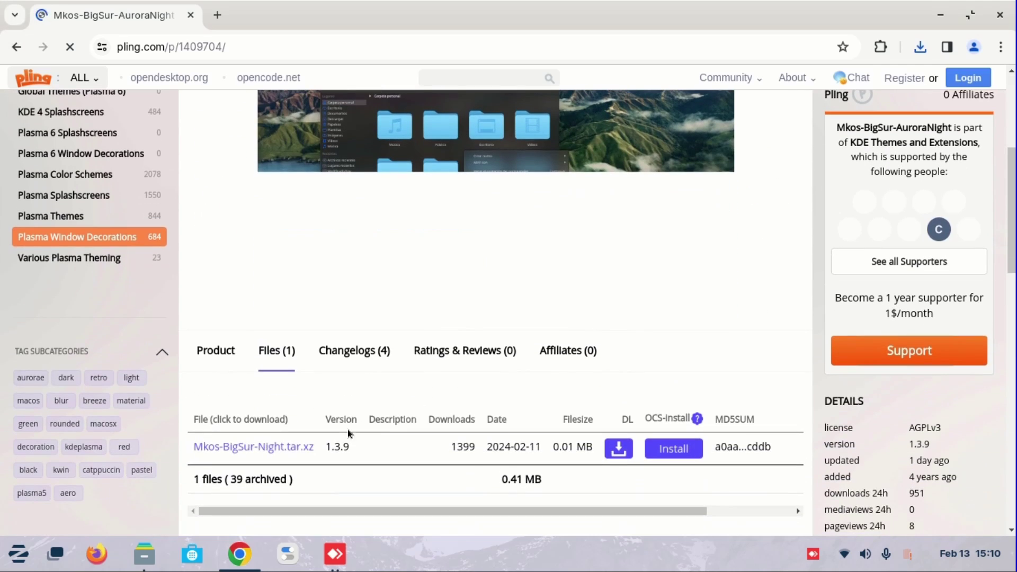
left_click(278, 448)
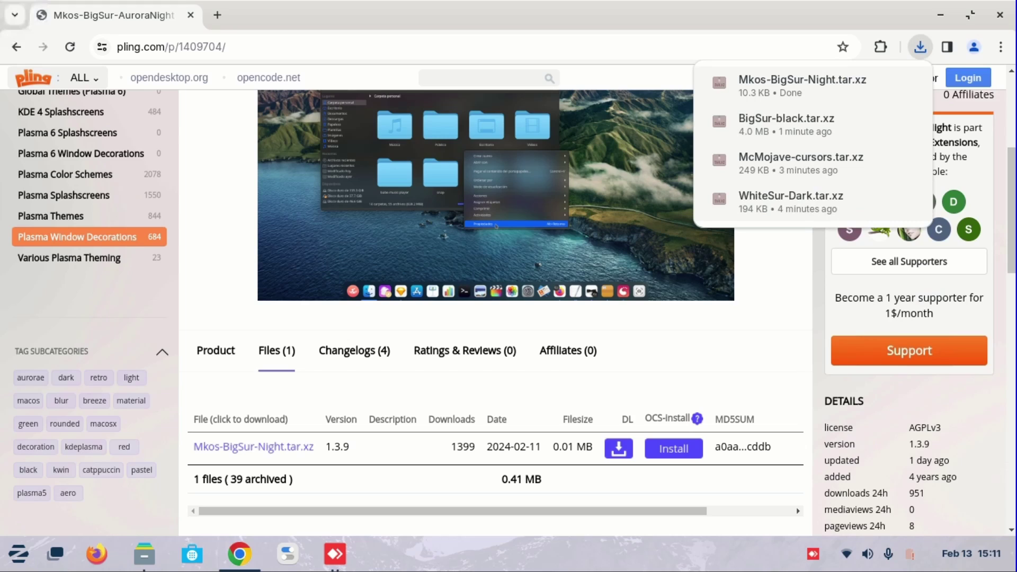
Search the site for "macos bs for plank" and look through the results
left_click(450, 79)
type("mac")
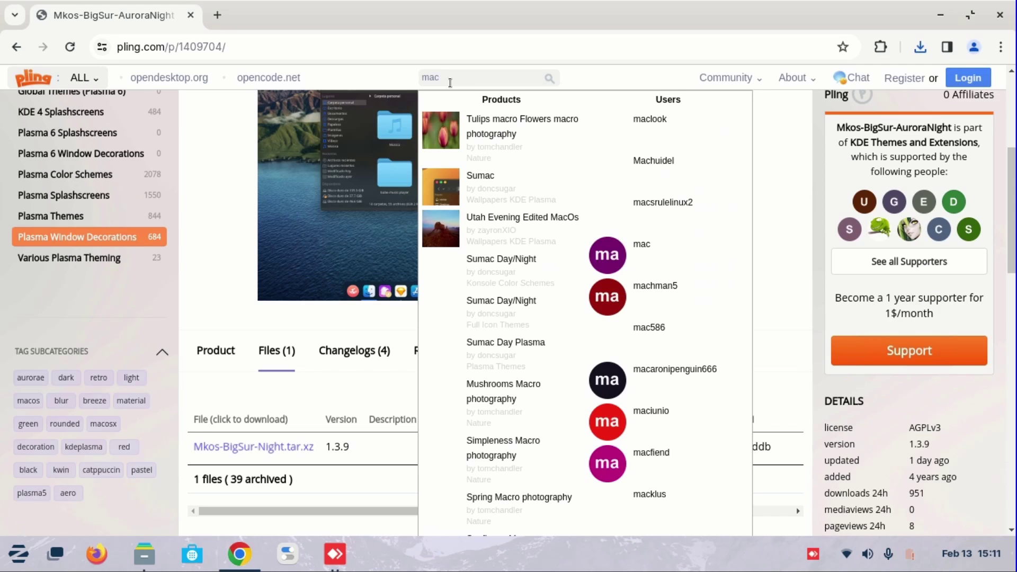
type("os bs for plank")
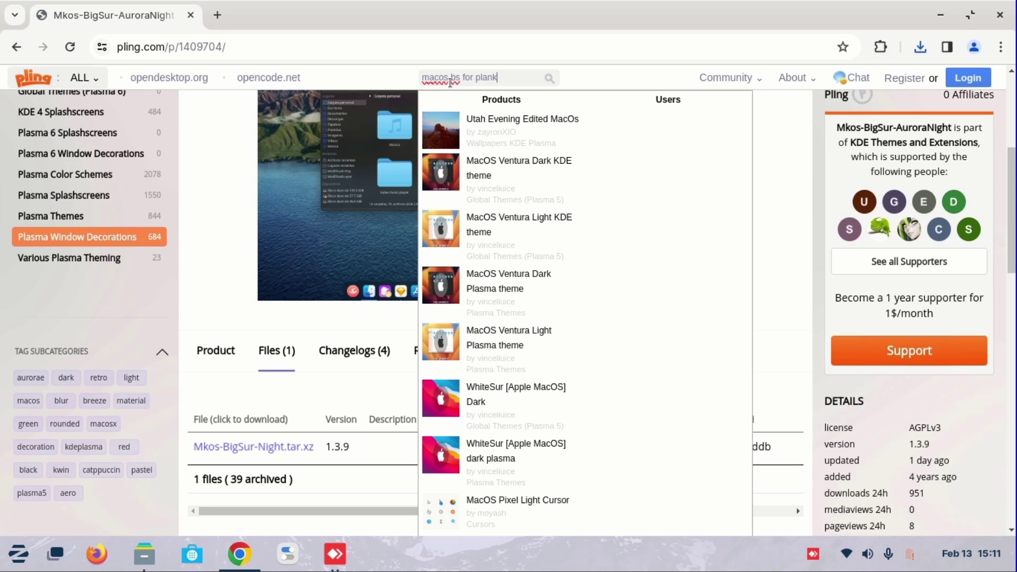
key("Return")
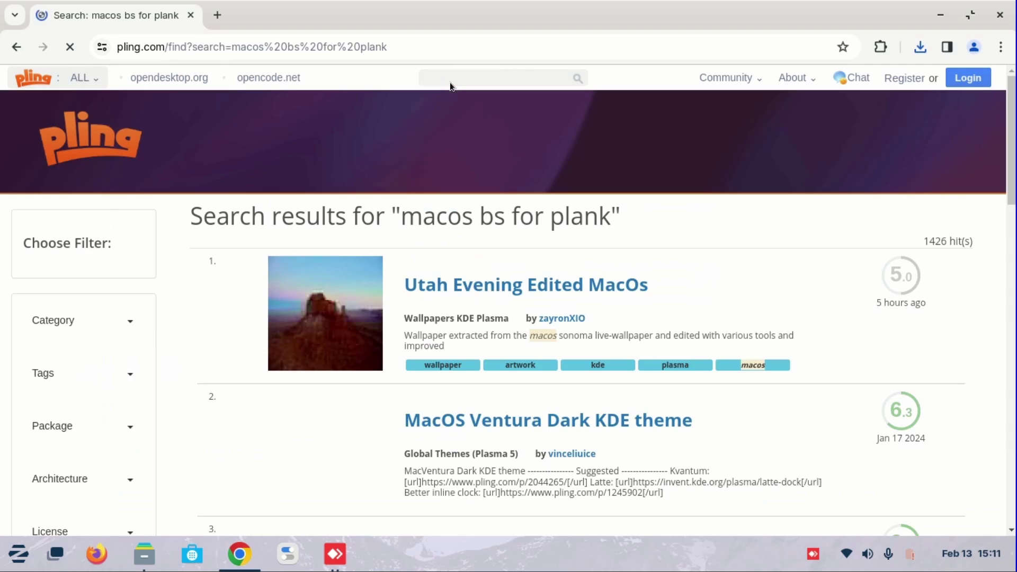
scroll(717, 393, "down", 5)
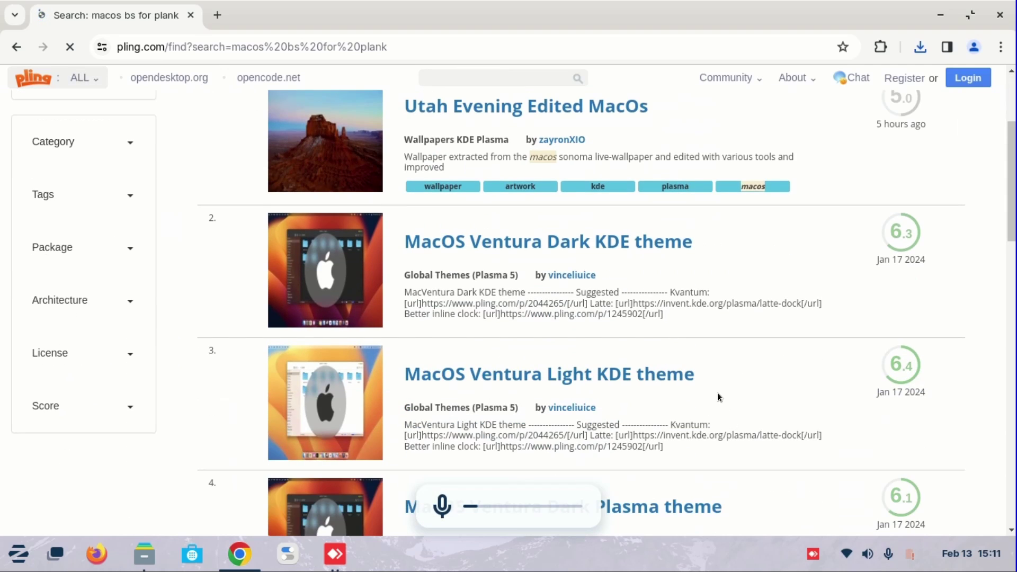
scroll(706, 379, "down", 5)
scroll(556, 323, "up", 10)
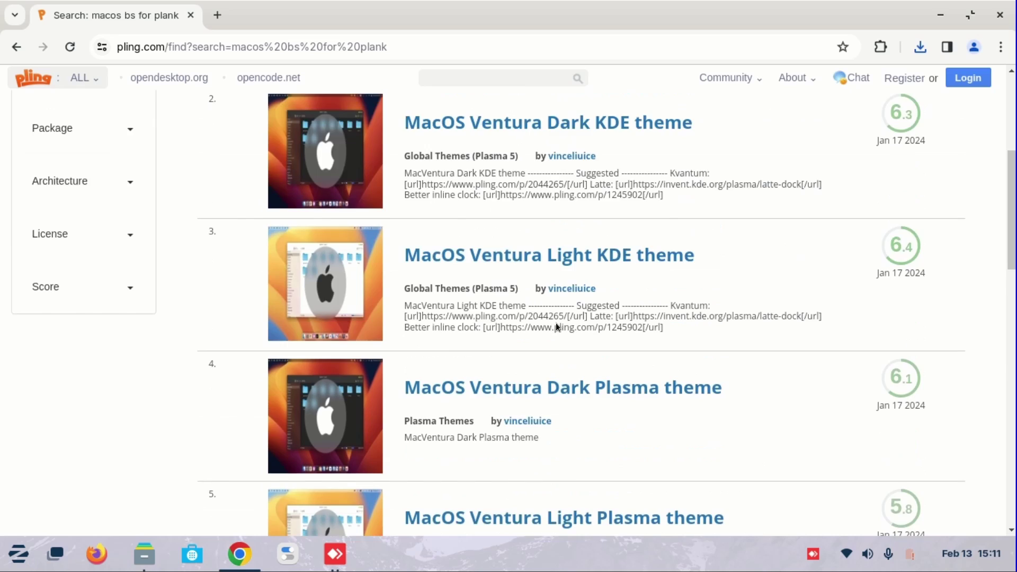
Filter the search results to the Plank Themes category and open mcOS BS for Plank Dock
left_click(102, 320)
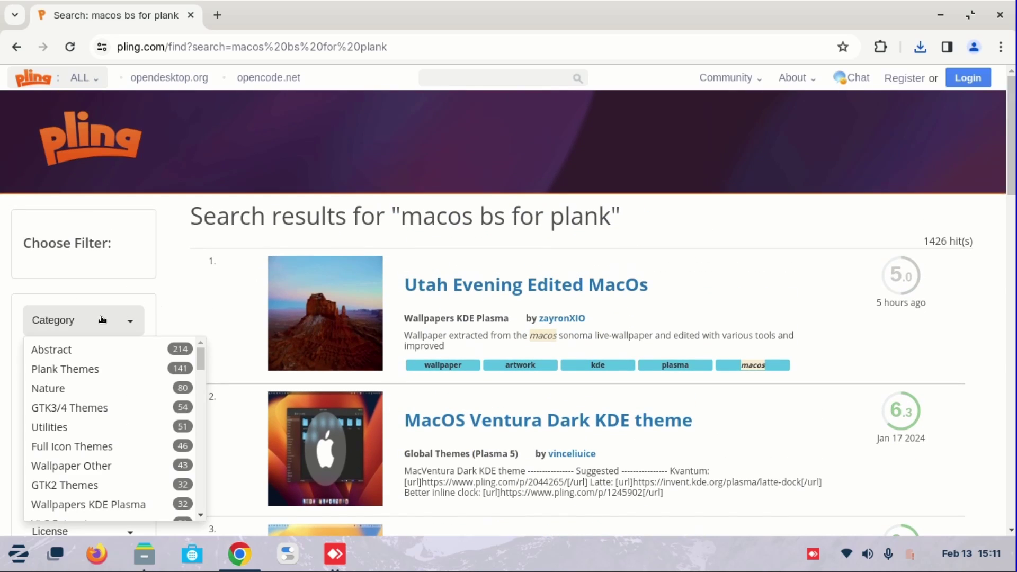
left_click(106, 368)
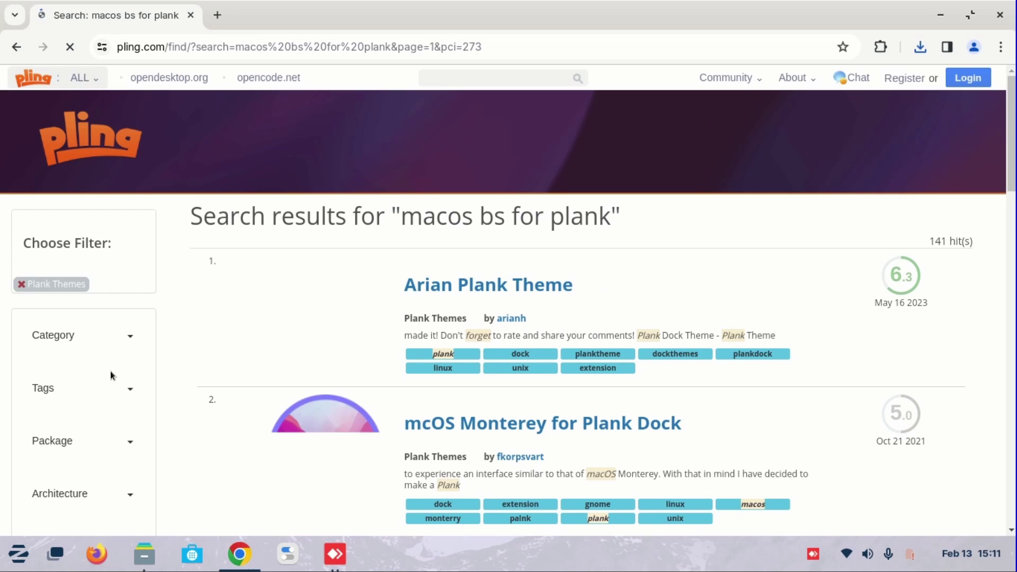
scroll(383, 382, "down", 2)
scroll(385, 383, "down", 5)
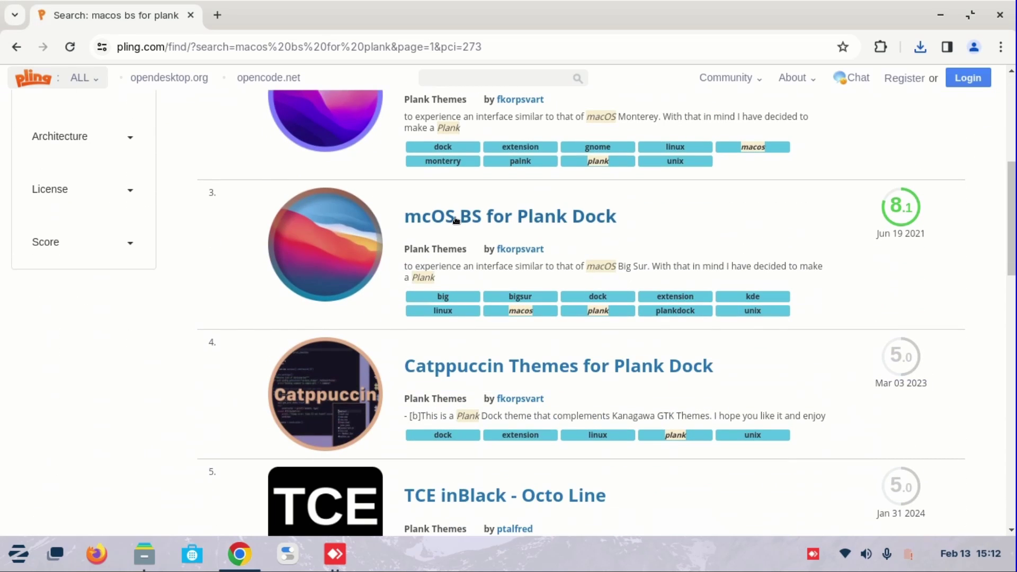
left_click(651, 229)
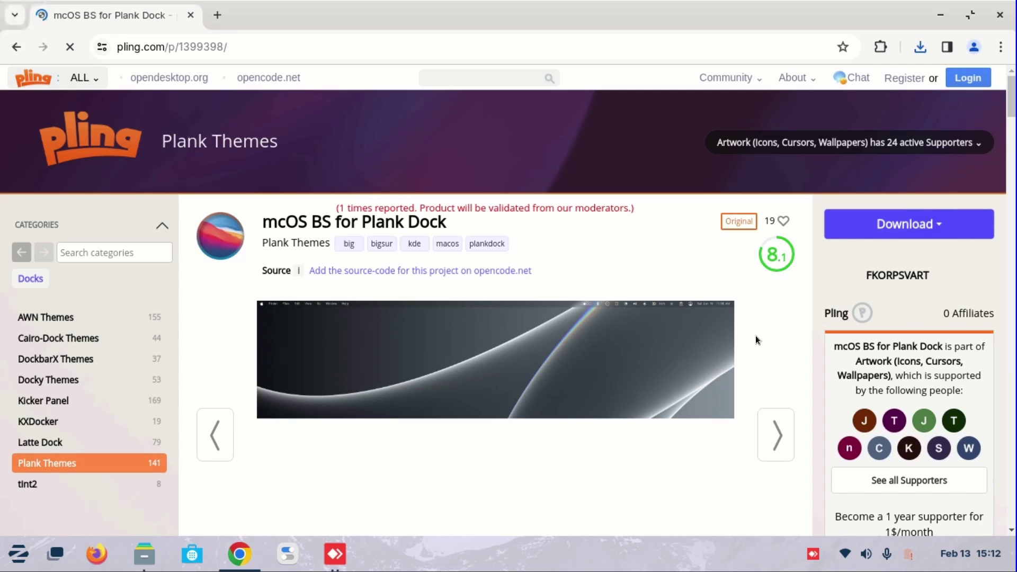
Download mcOS-BS-iMacM1-Black.zip from the files of mcOS BS for Plank Dock
scroll(756, 336, "down", 5)
left_click(222, 373)
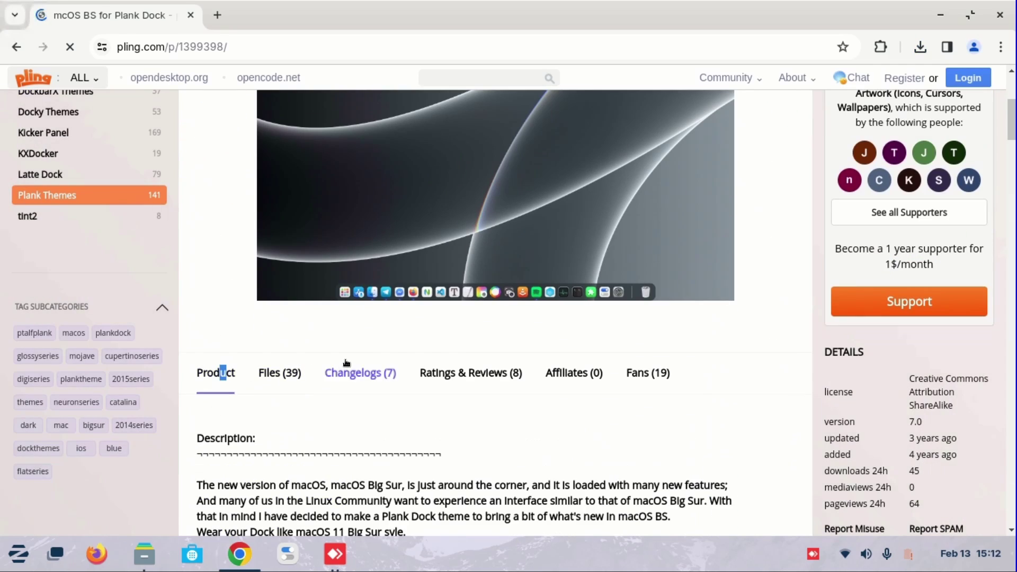
left_click(291, 374)
scroll(350, 369, "down", 2)
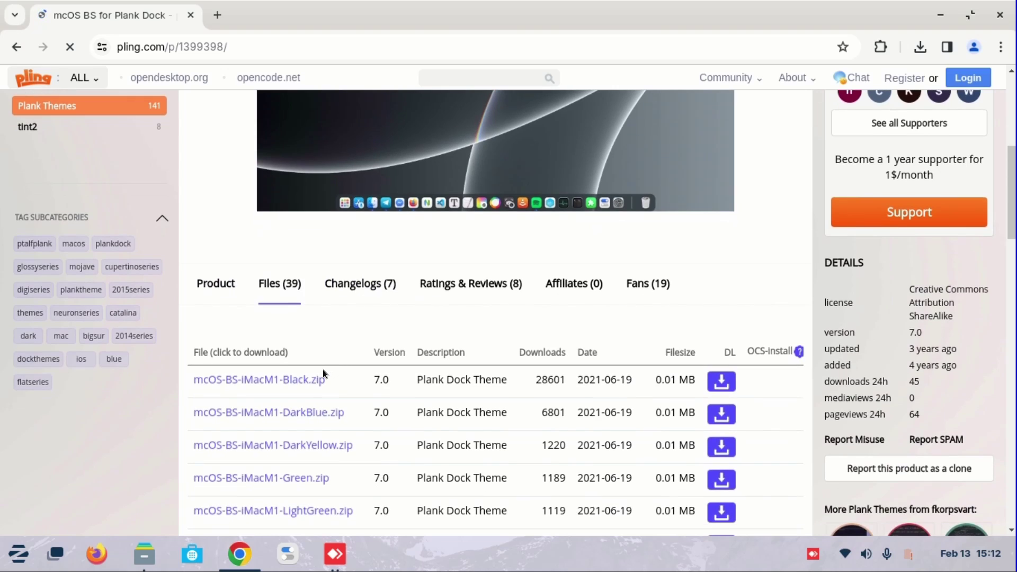
left_click(314, 379)
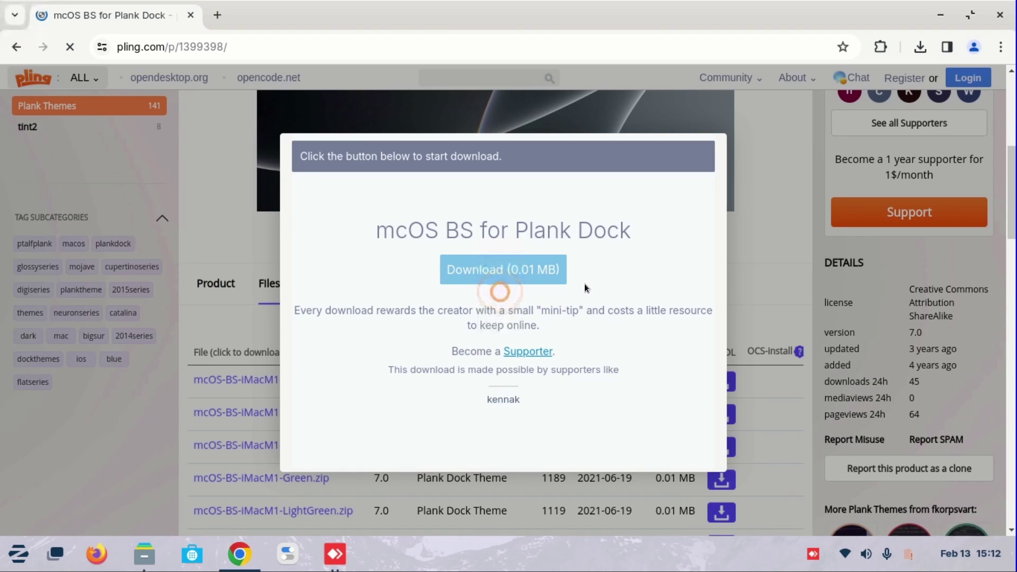
left_click(557, 271)
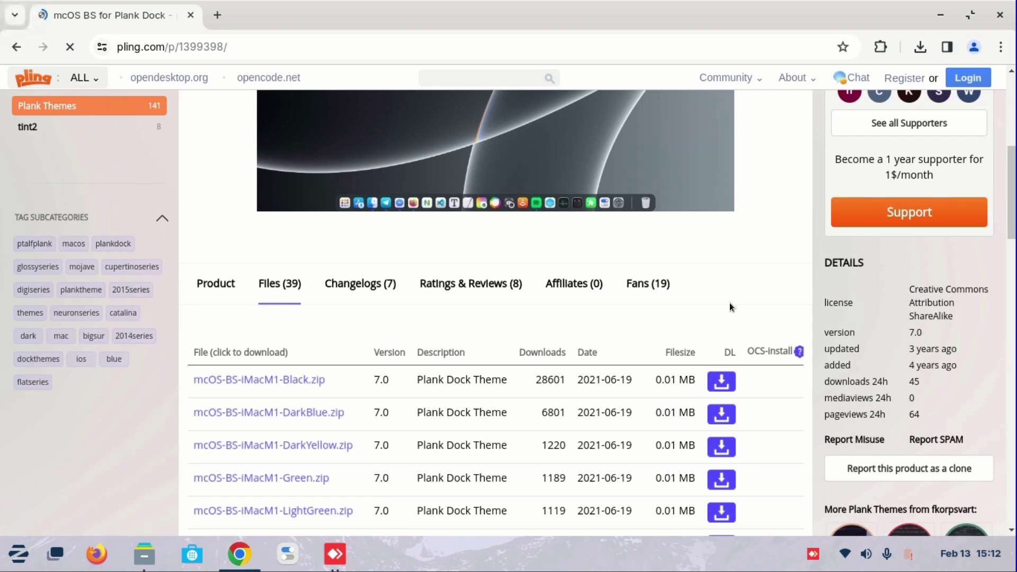
Download Plank_Separators.zip from the end of the theme's file list
scroll(774, 299, "down", 20)
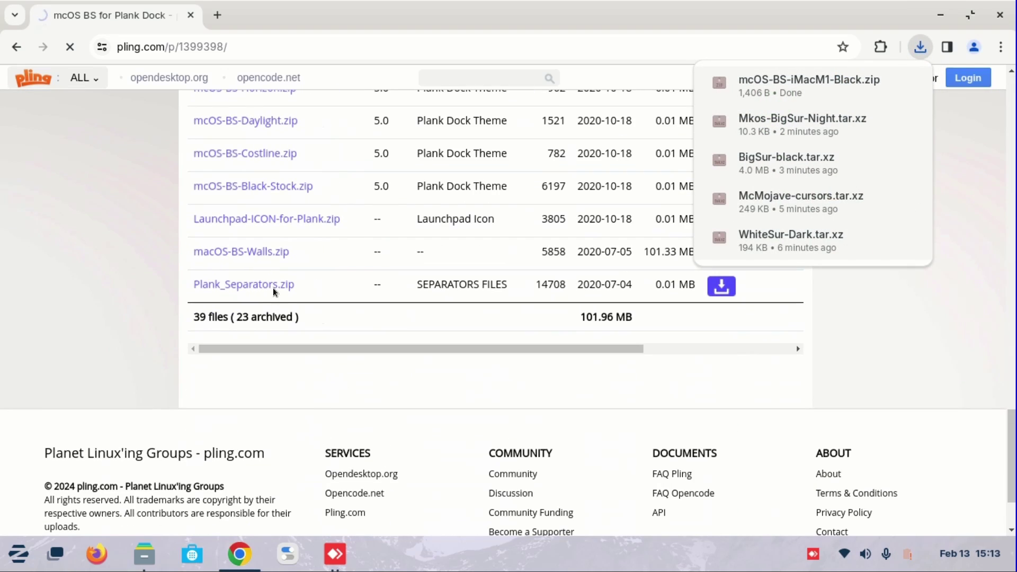
left_click(272, 286)
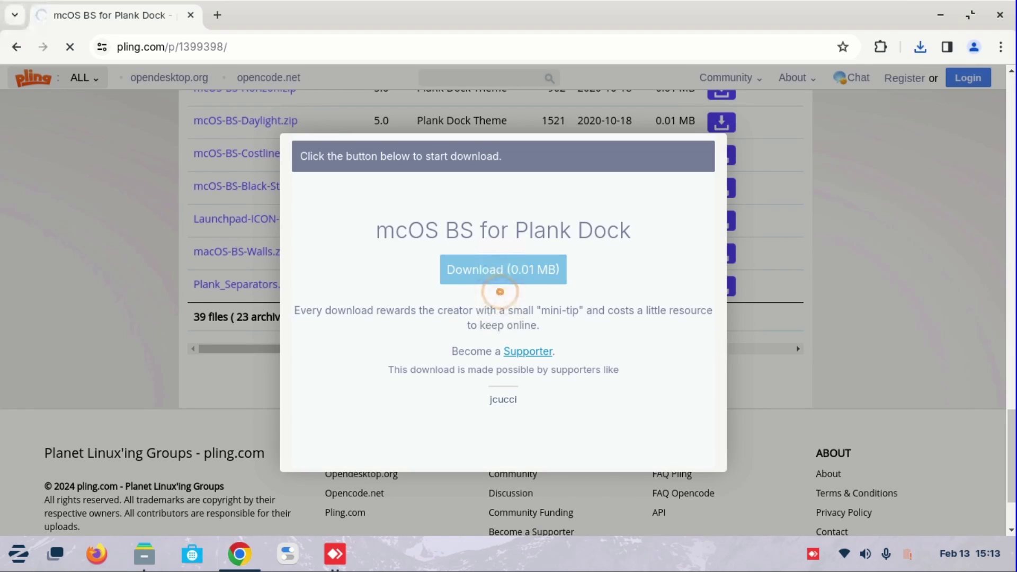
left_click(501, 279)
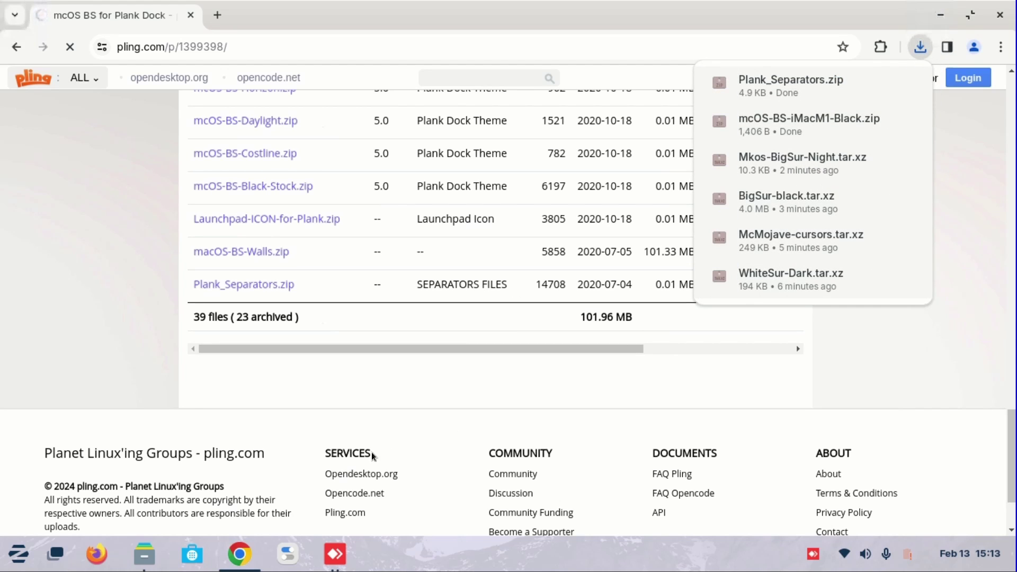
Switch to the file manager's Downloads folder and create a folder named themes there
left_click(144, 554)
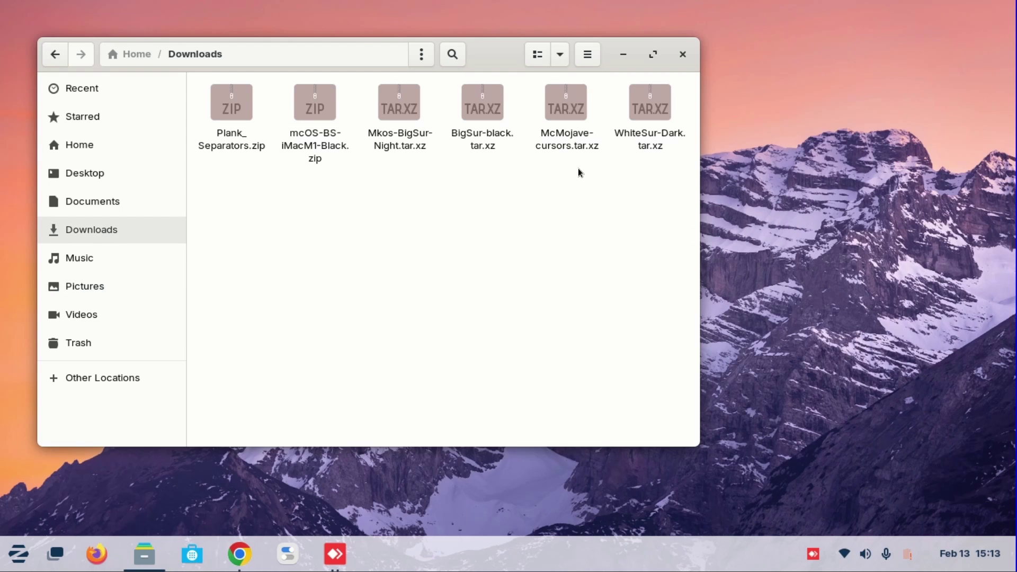
right_click(548, 236)
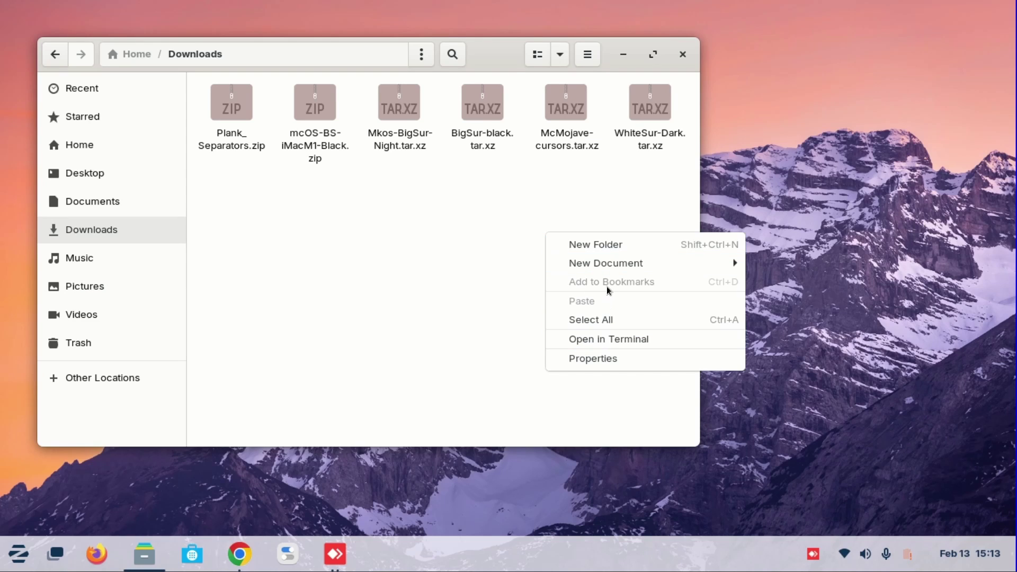
left_click(615, 244)
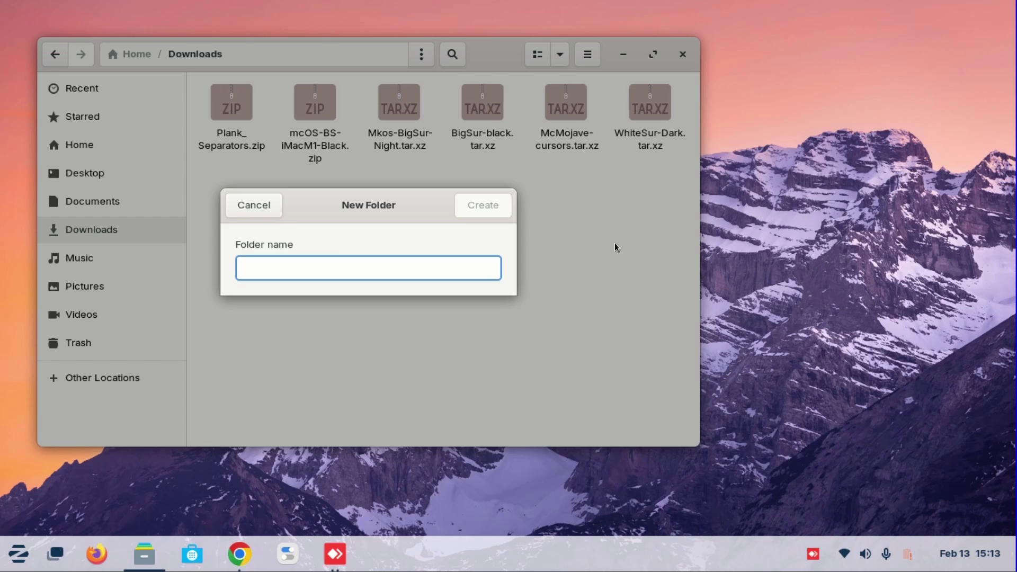
type("themes")
key("Return")
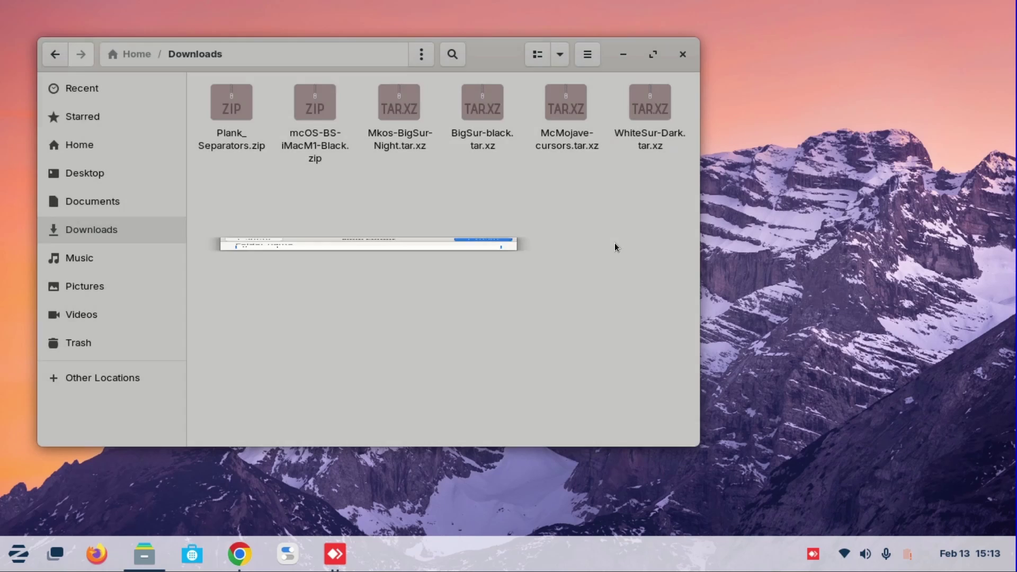
Create a second new folder named icons in Downloads
right_click(615, 243)
left_click(648, 258)
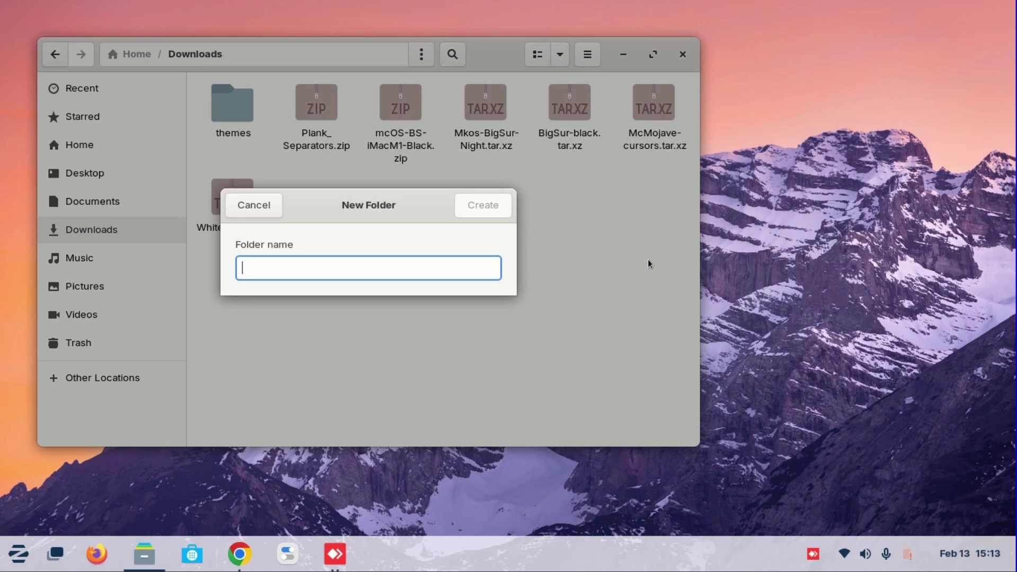
type("icons")
key("Return")
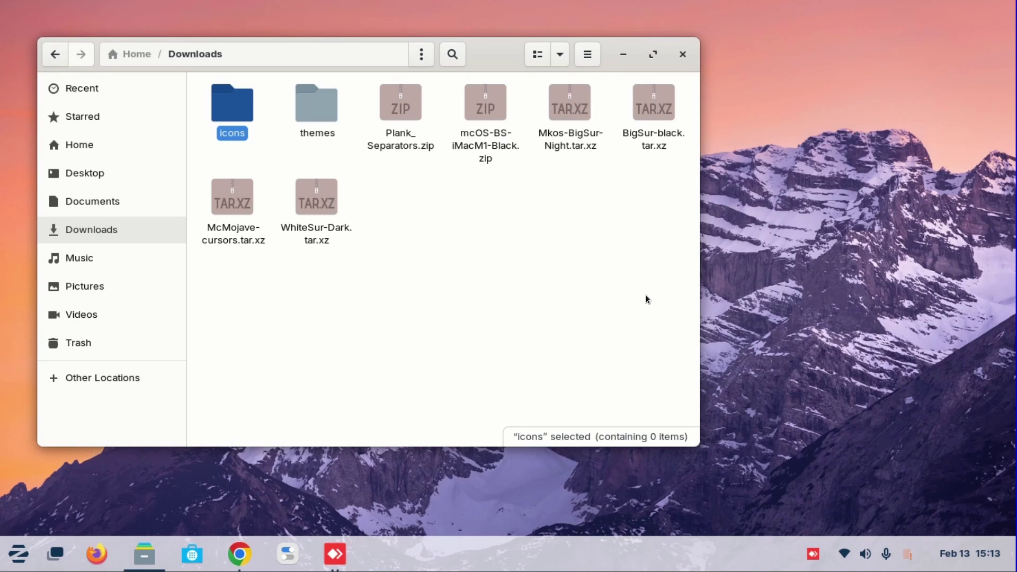
Create a third new folder named plank in Downloads
right_click(639, 294)
left_click(685, 307)
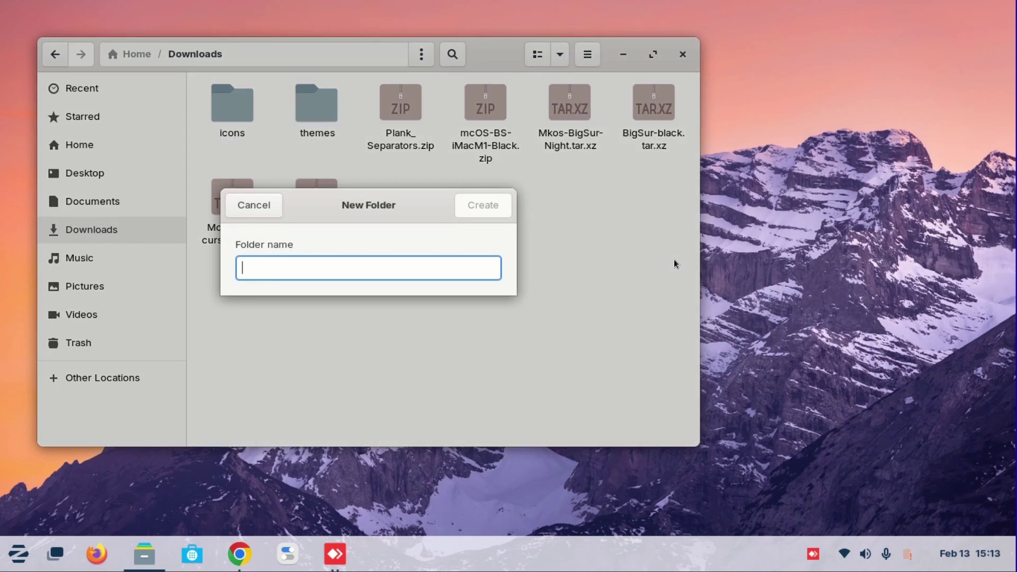
type("dock")
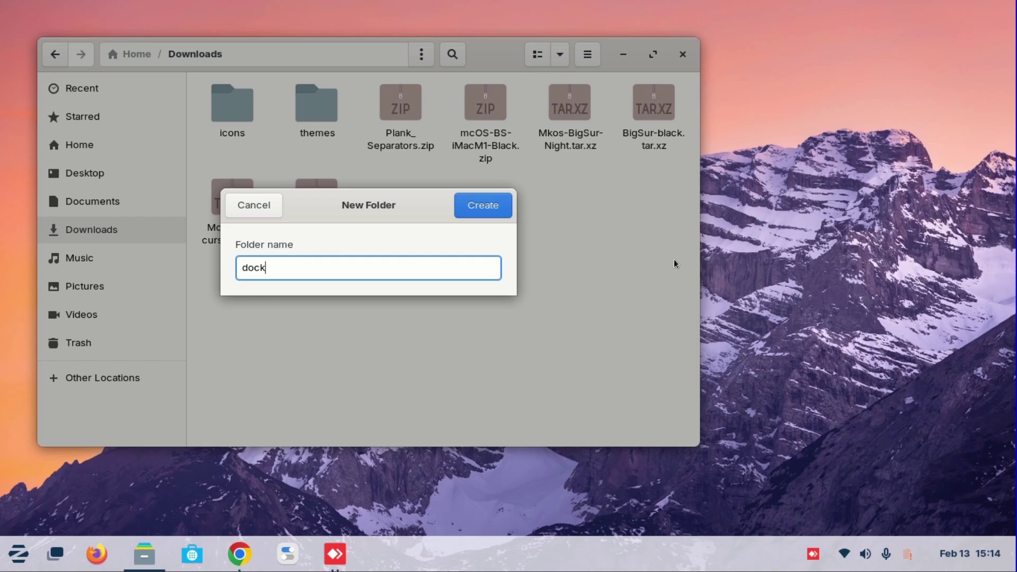
key("BackSpace")
key("BackSpace")
key("BackSpace")
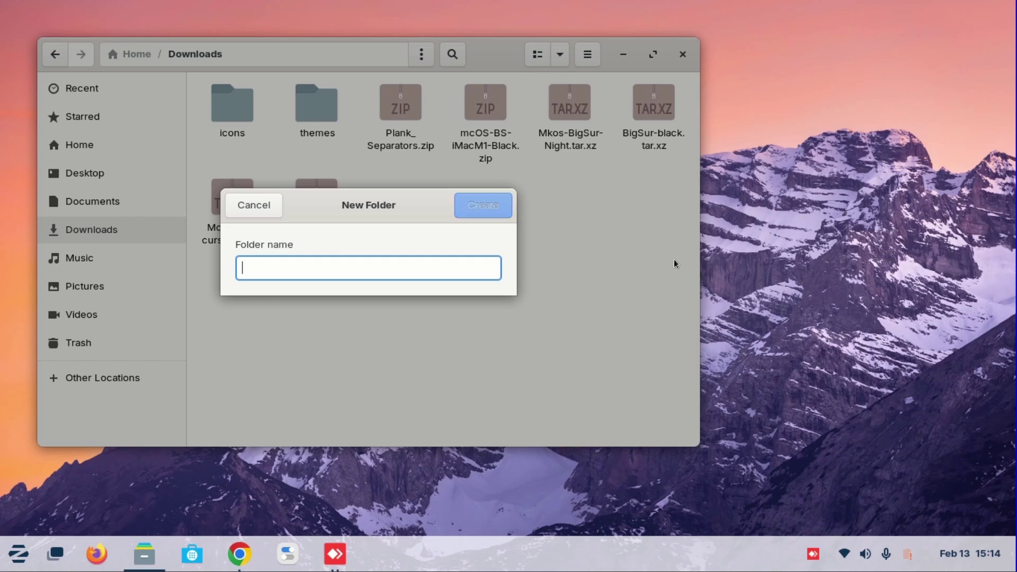
type("plank")
key("Return")
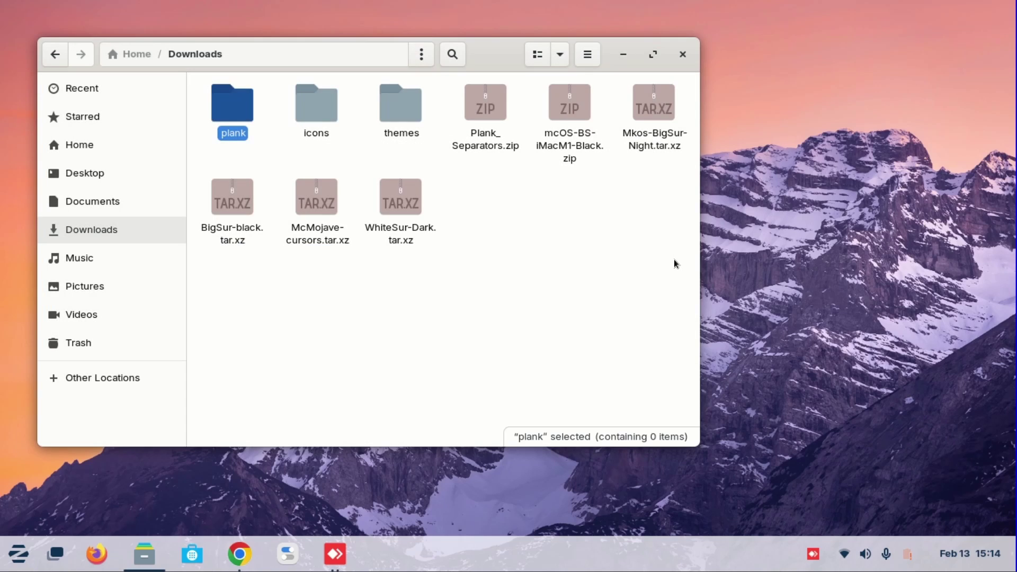
Move mcOS-BS-iMacM1-Black.zip and Plank_Separators.zip into the plank folder
left_click(614, 237)
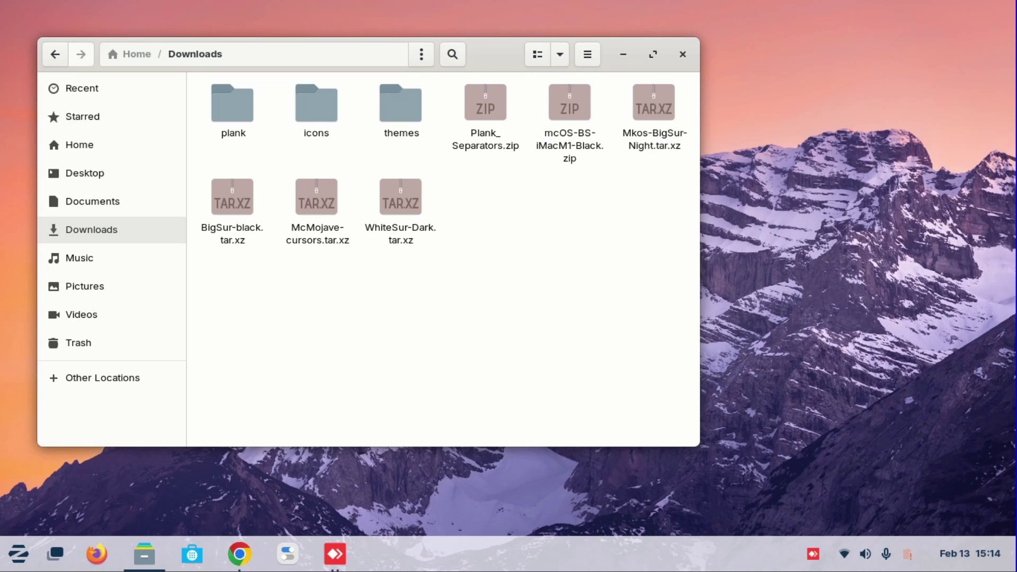
left_click(563, 146)
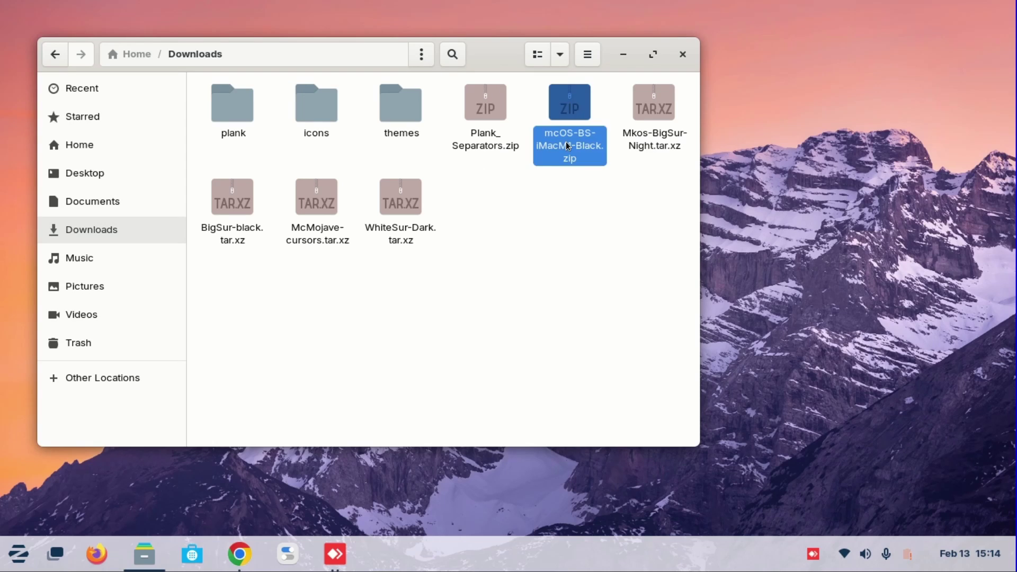
left_click(492, 135, "ctrl")
left_click_drag(493, 143, 240, 115)
left_click(204, 54)
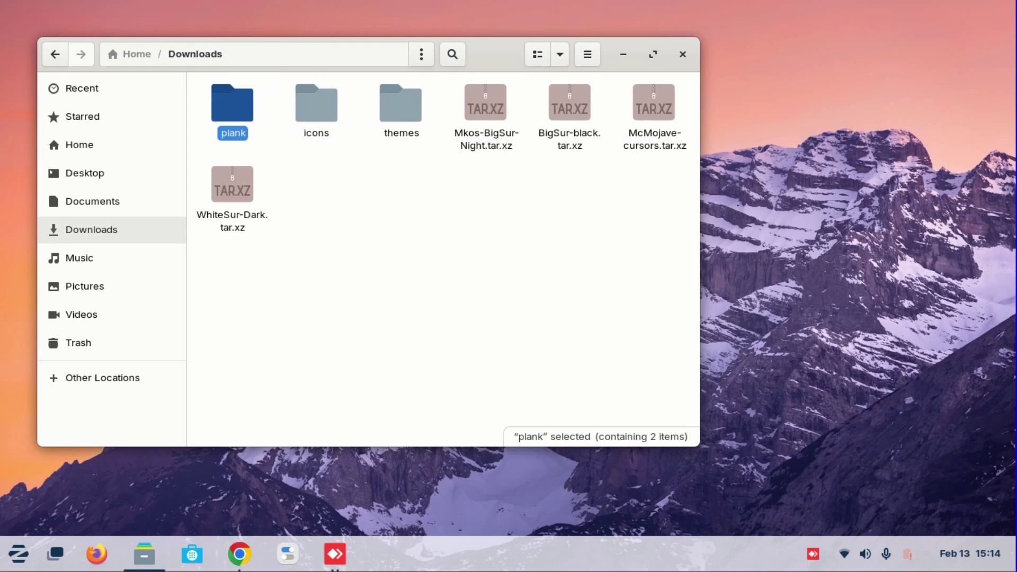
Move the Mkos-BigSur-Night, BigSur-black and McMojave-cursors archives into the icons folder, and WhiteSur-Dark.tar.xz into the themes folder
left_click(486, 106)
left_click(646, 117)
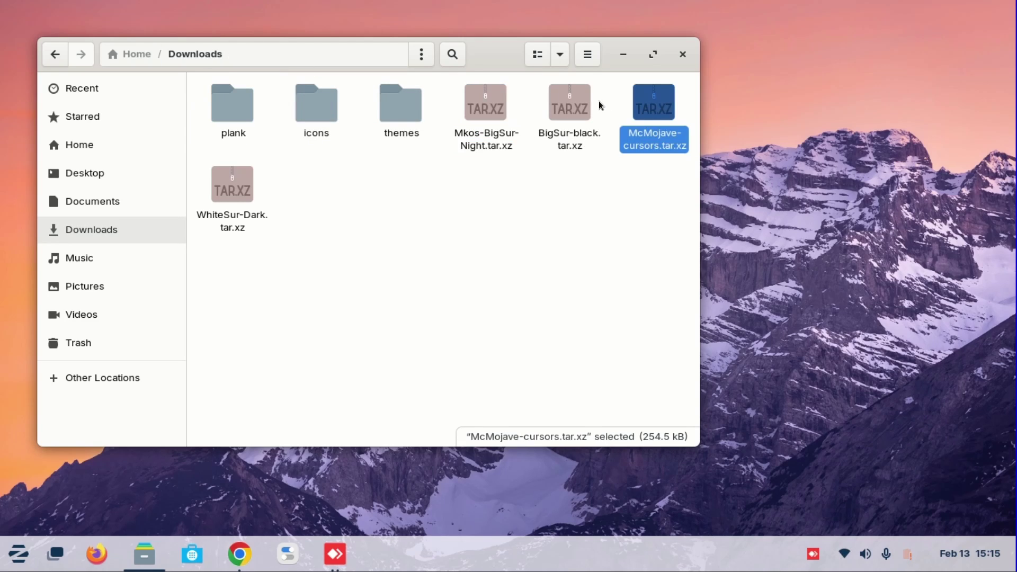
left_click(576, 104, "ctrl")
left_click(495, 108, "ctrl")
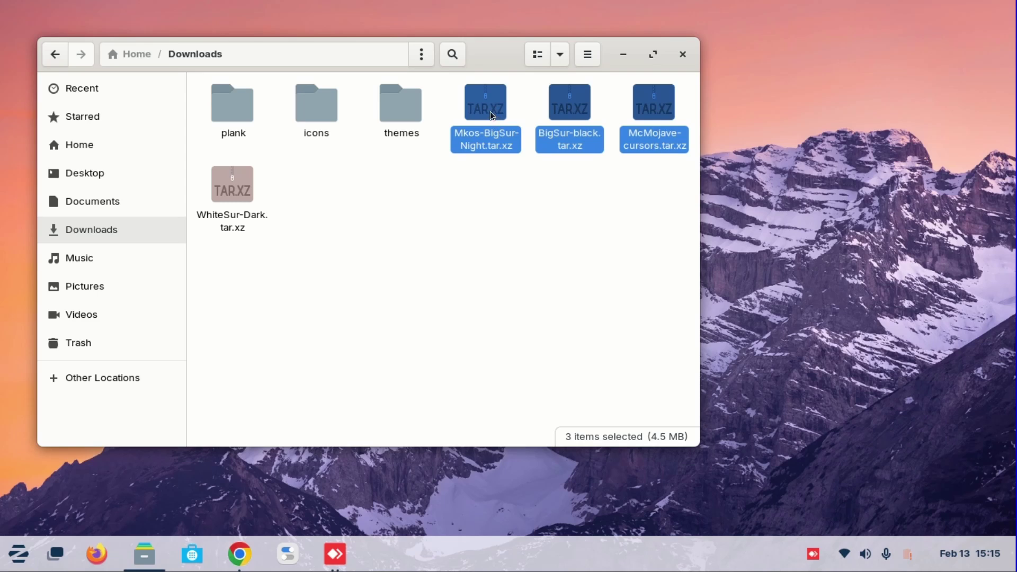
left_click_drag(488, 108, 328, 102)
left_click(209, 53)
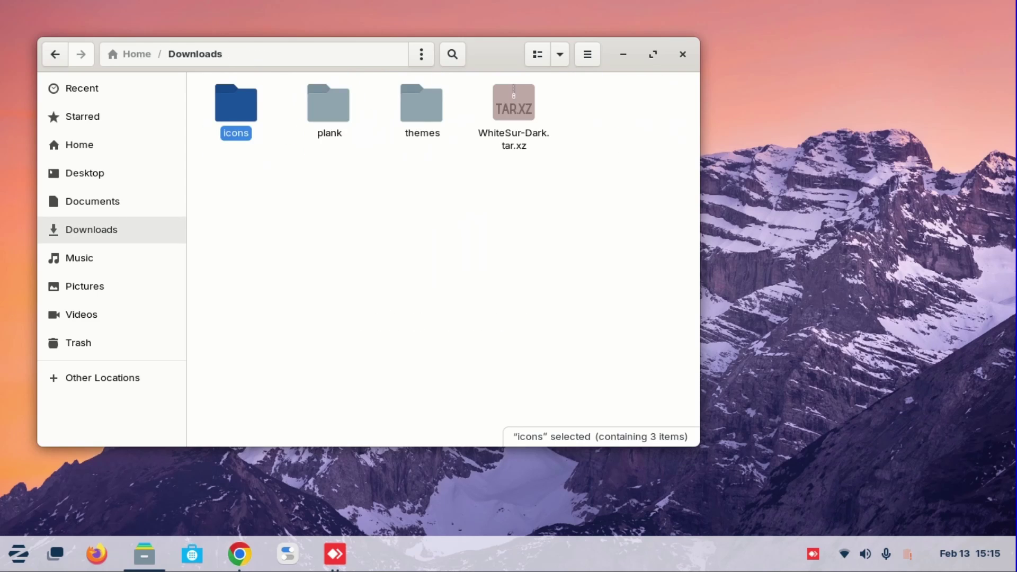
left_click_drag(525, 109, 428, 109)
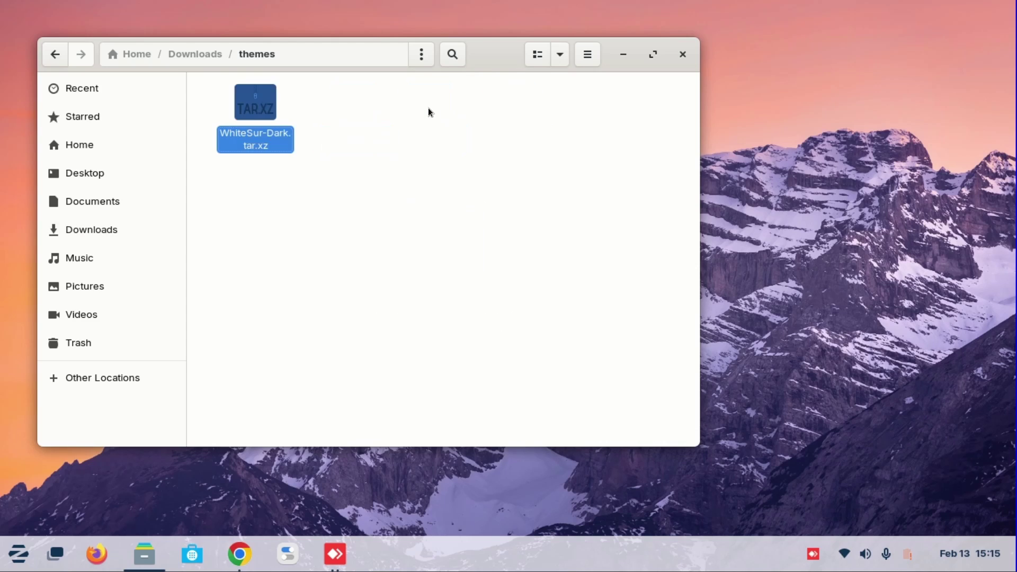
left_click(179, 48)
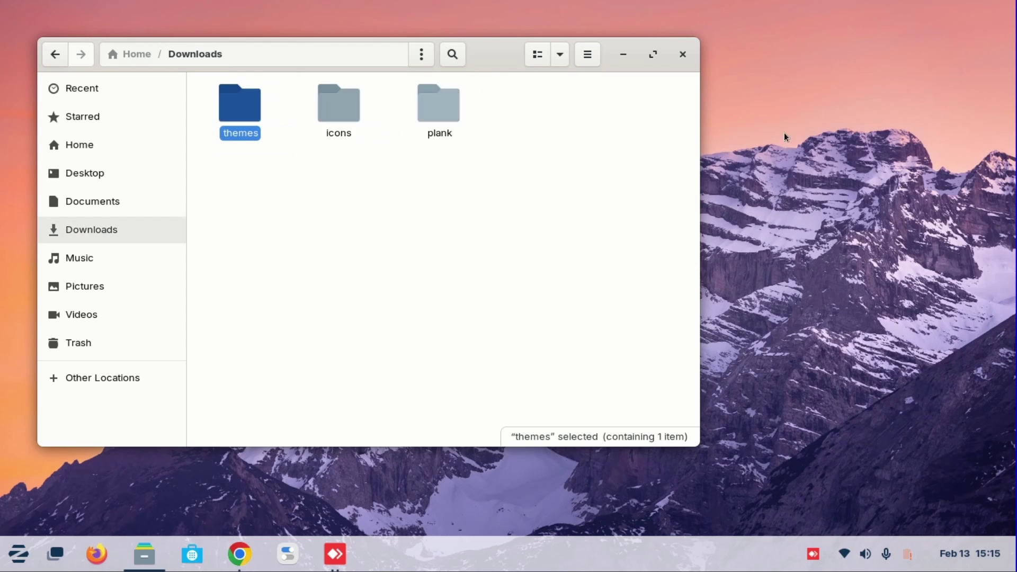
Go to the Home folder and turn on the display of hidden files
left_click(103, 148)
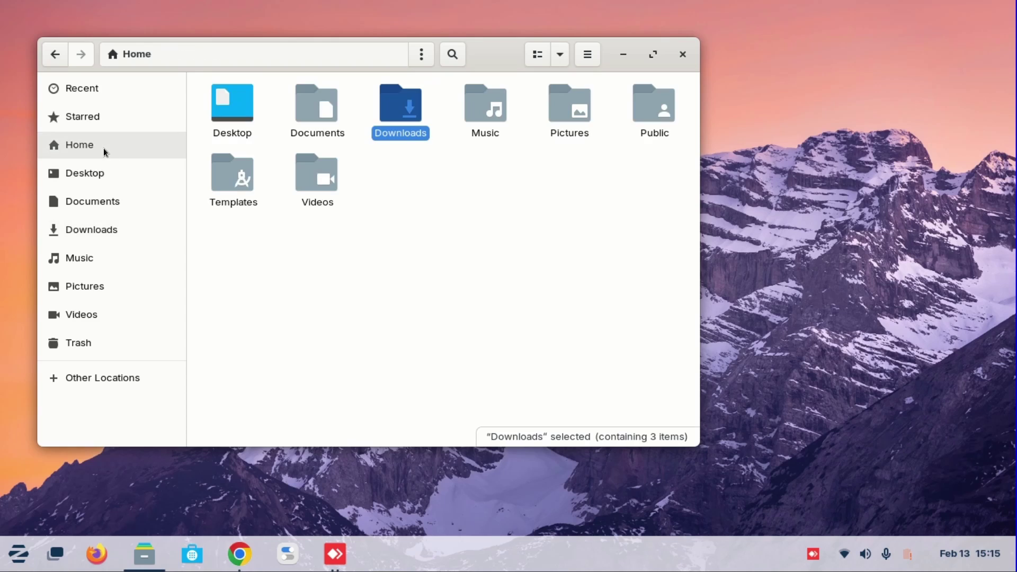
left_click(581, 78)
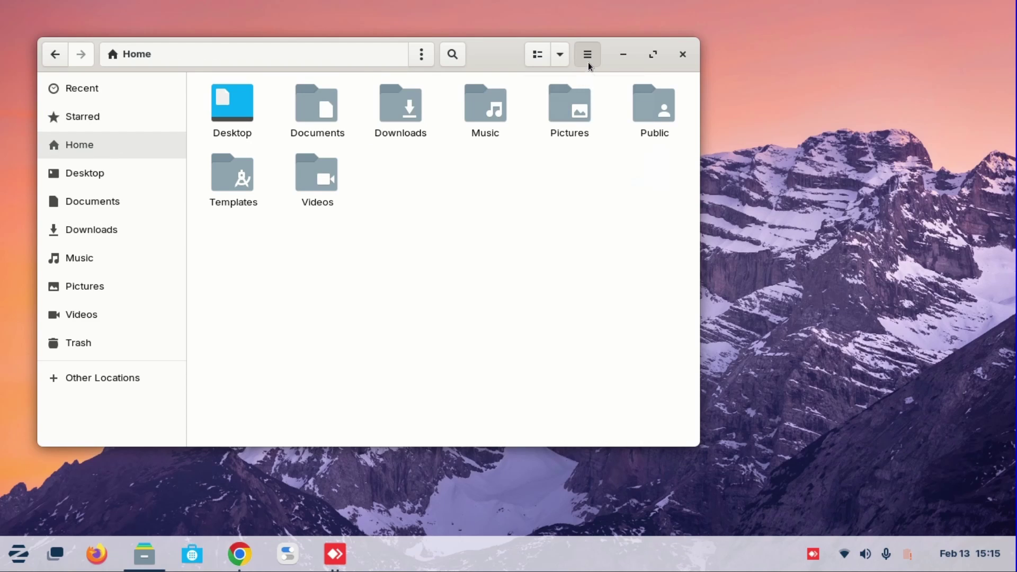
left_click(589, 62)
left_click(602, 178)
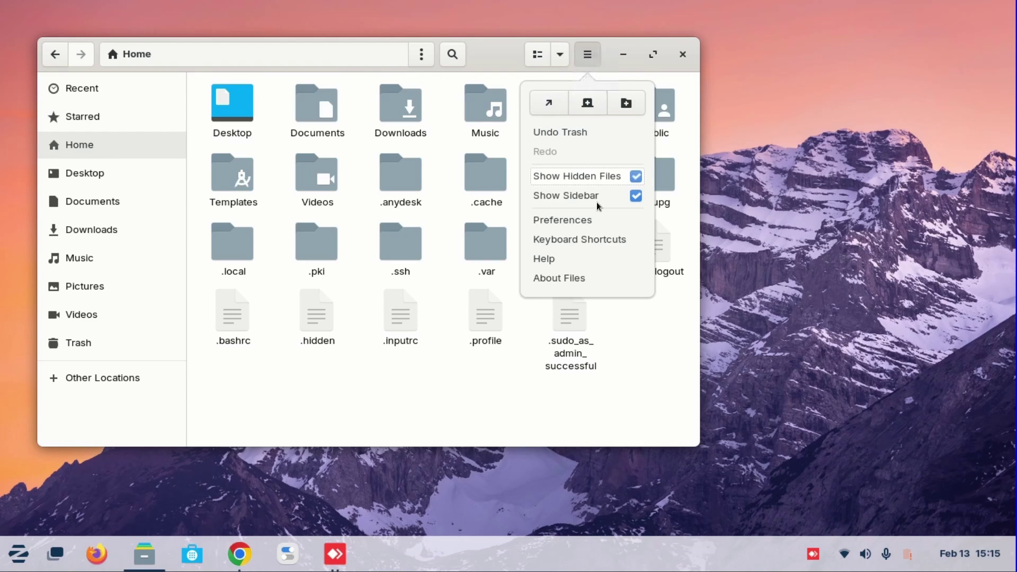
left_click(601, 417)
Create a hidden folder named .icons in the Home folder
right_click(494, 399)
left_click(504, 406)
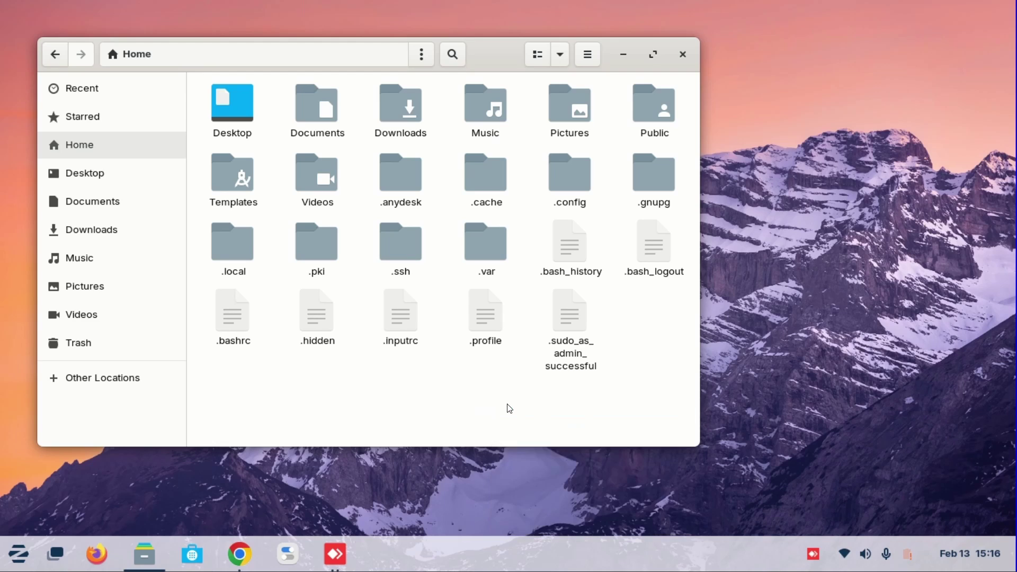
type(".icons")
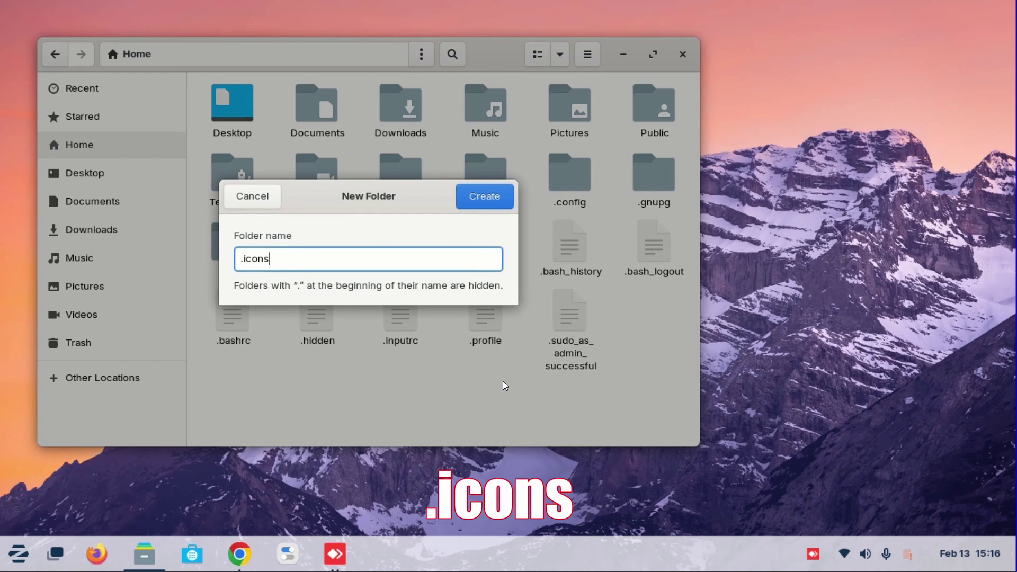
key("Return")
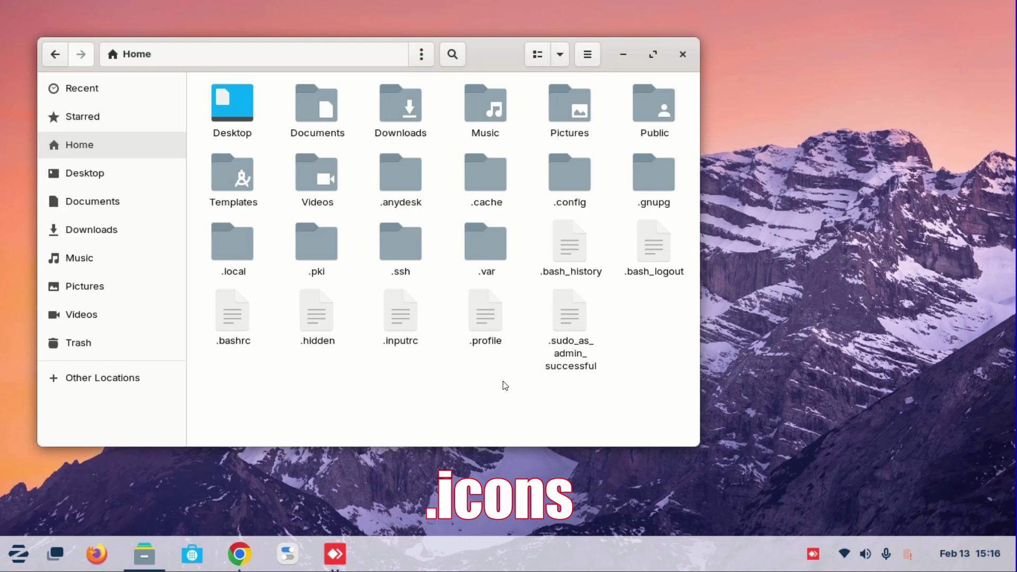
Create a hidden folder named .themes in the Home folder
right_click(504, 381)
left_click(534, 386)
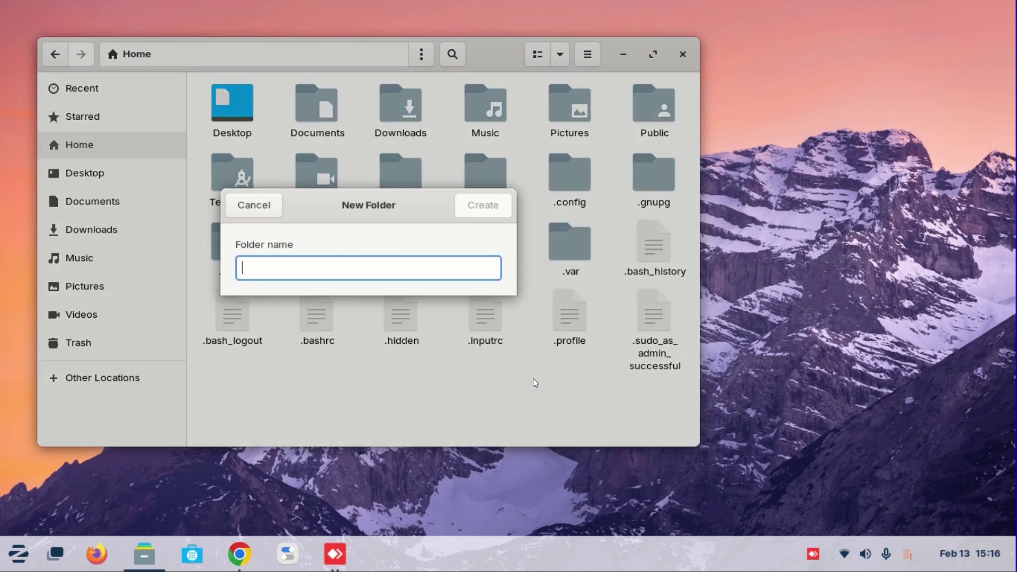
type(".themes")
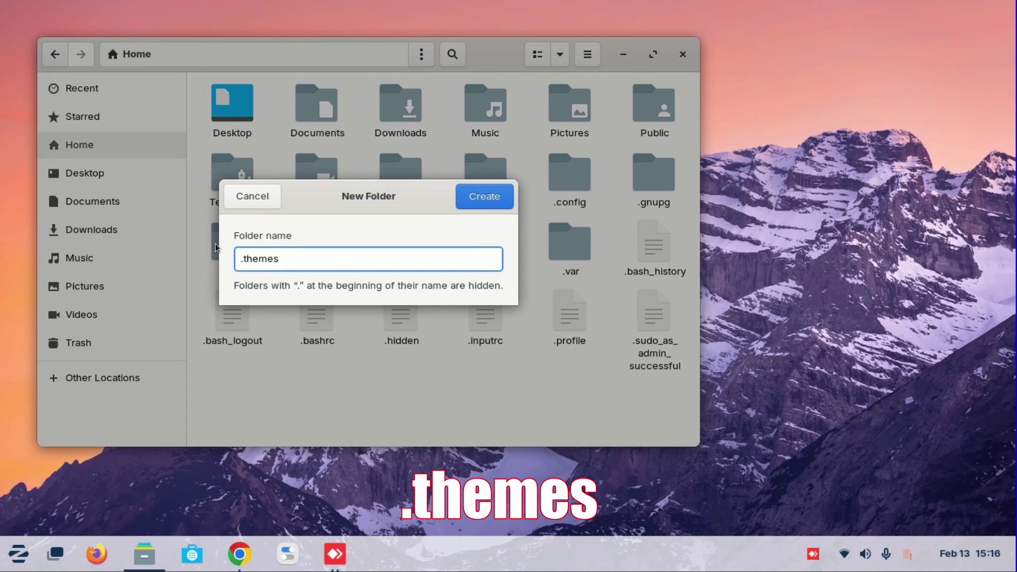
left_click(476, 198)
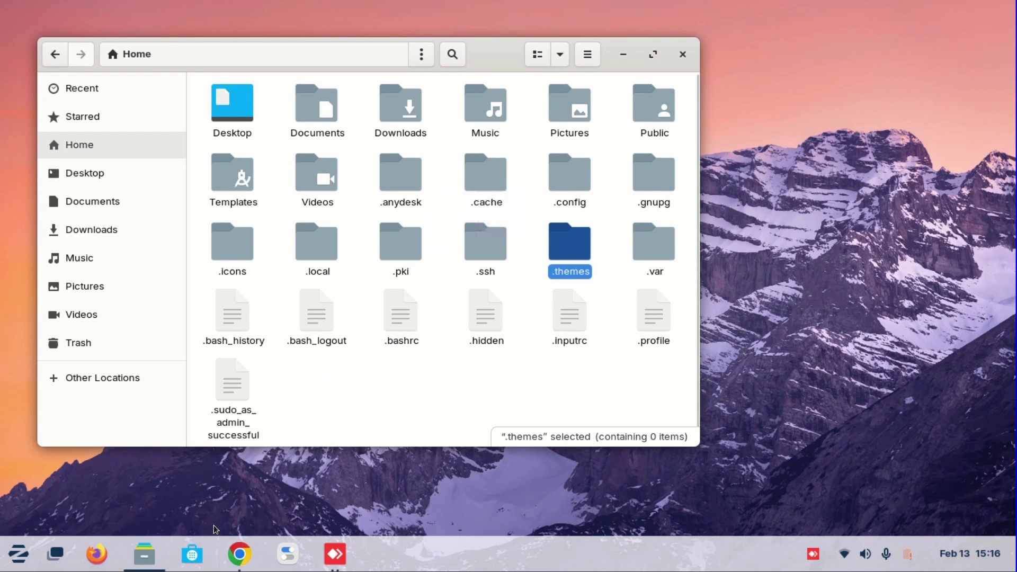
Open a second file manager window, offset from the first, and browse in it to the icons folder inside Downloads
right_click(153, 555)
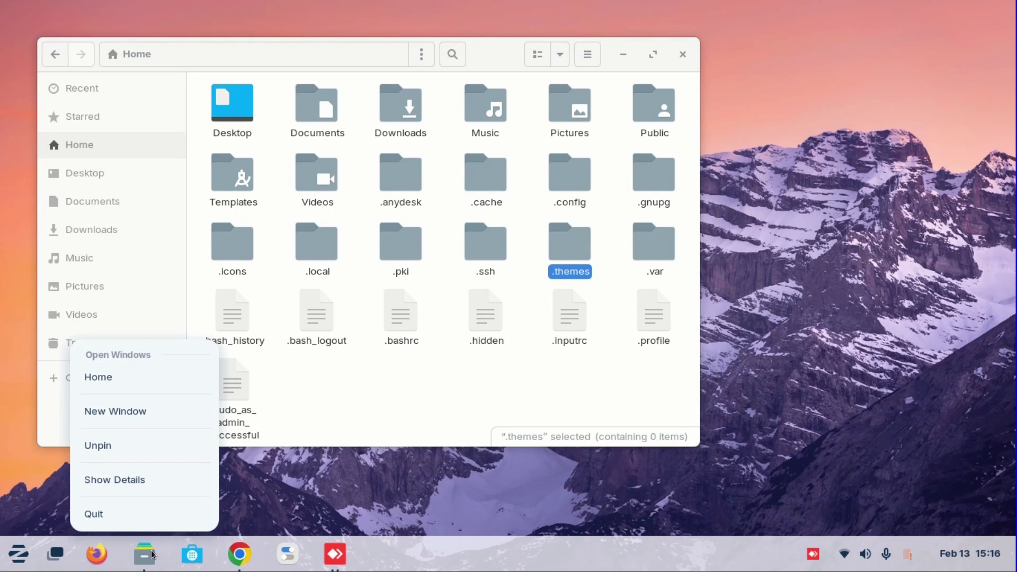
left_click(152, 416)
left_click_drag(521, 91, 800, 89)
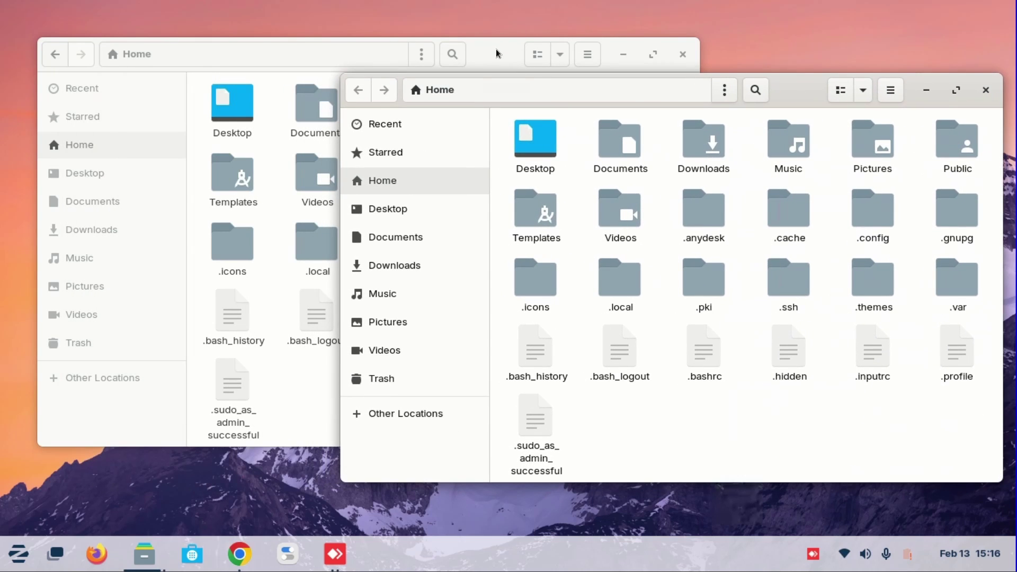
left_click_drag(496, 48, 472, 43)
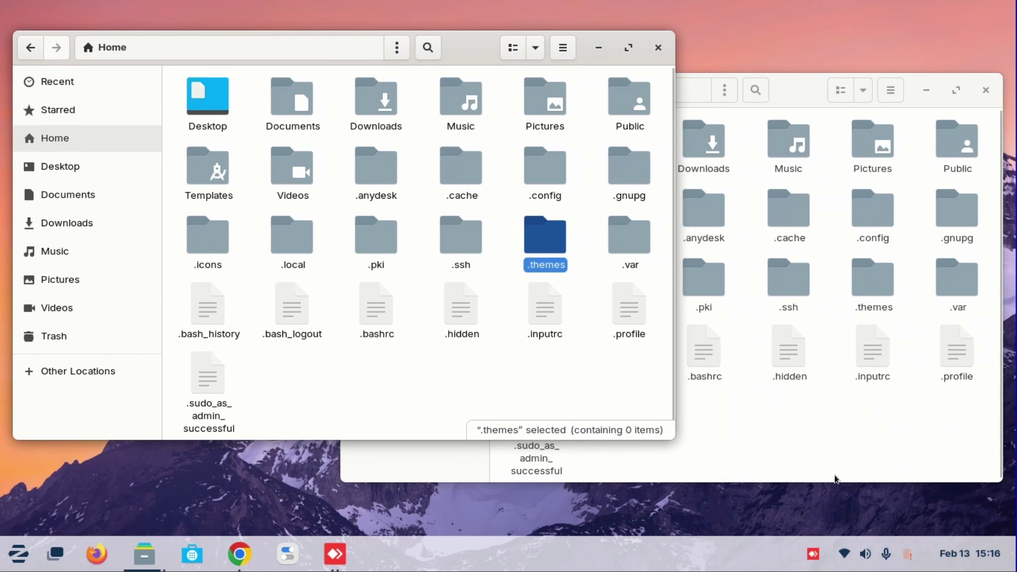
left_click(831, 394)
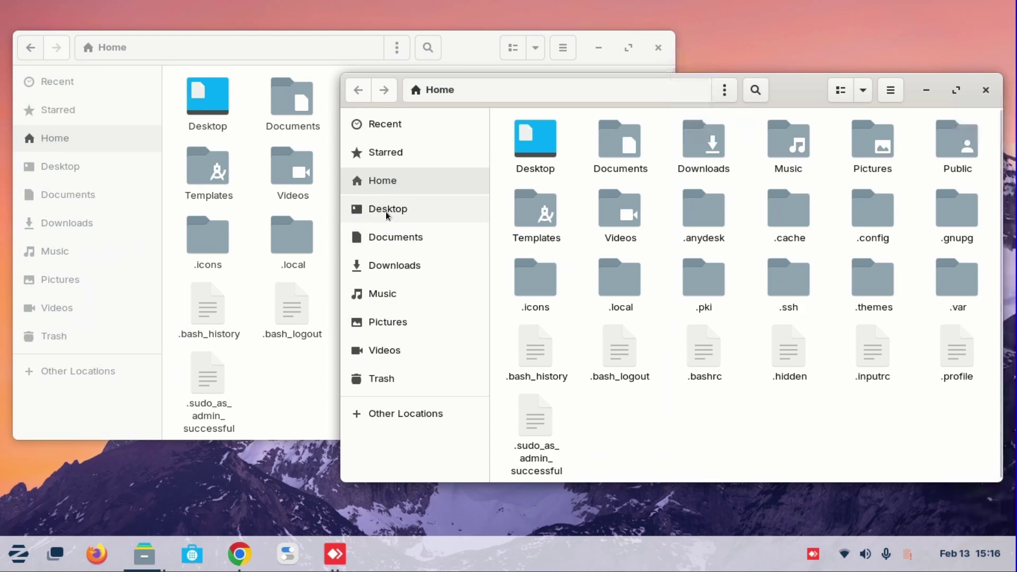
left_click(408, 266)
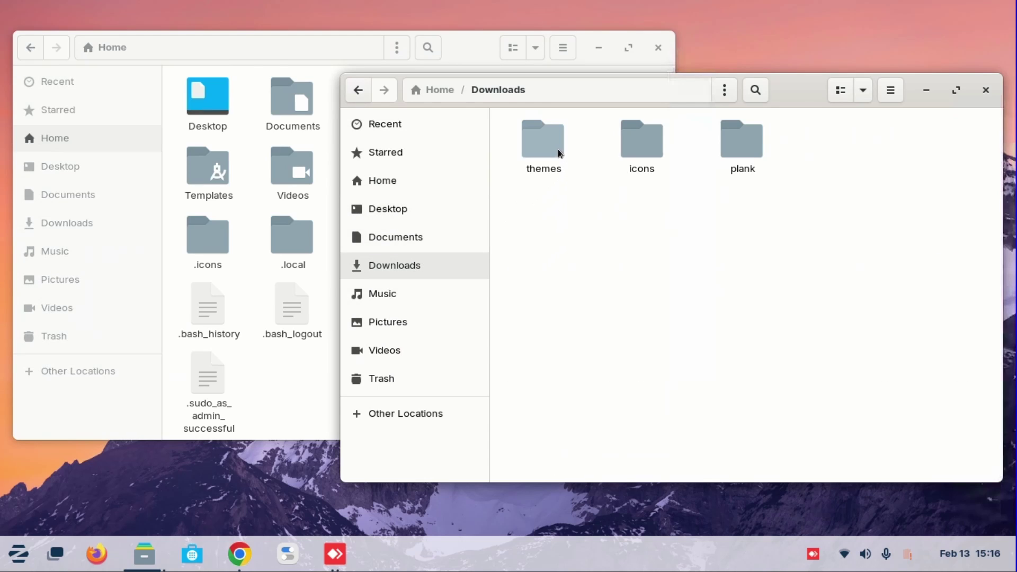
left_click(638, 154)
double_click(637, 154)
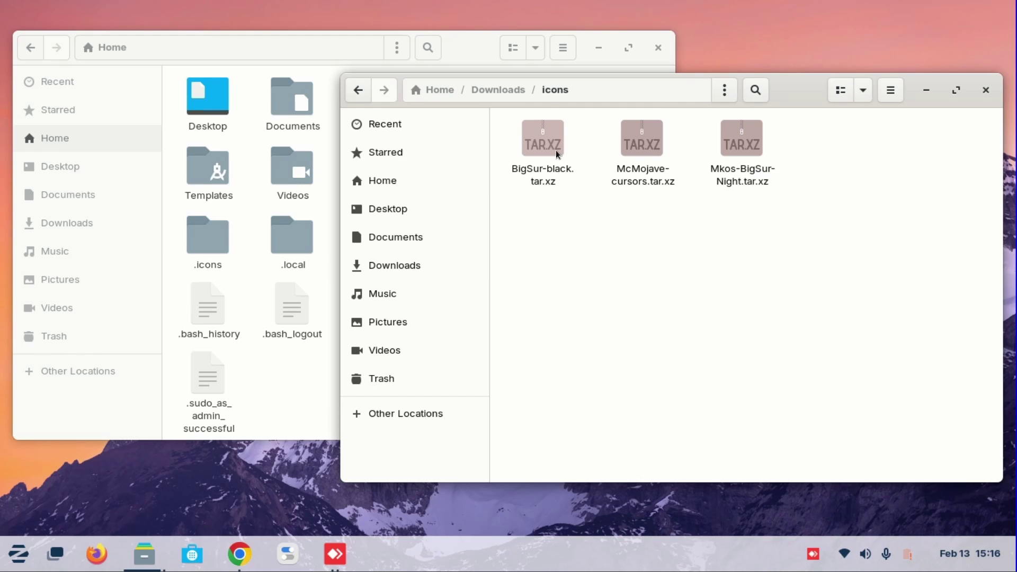
Open the BigSur-black.tar.xz archive, move its window aside, and open the hidden .icons folder in the first file manager window
left_click(536, 143)
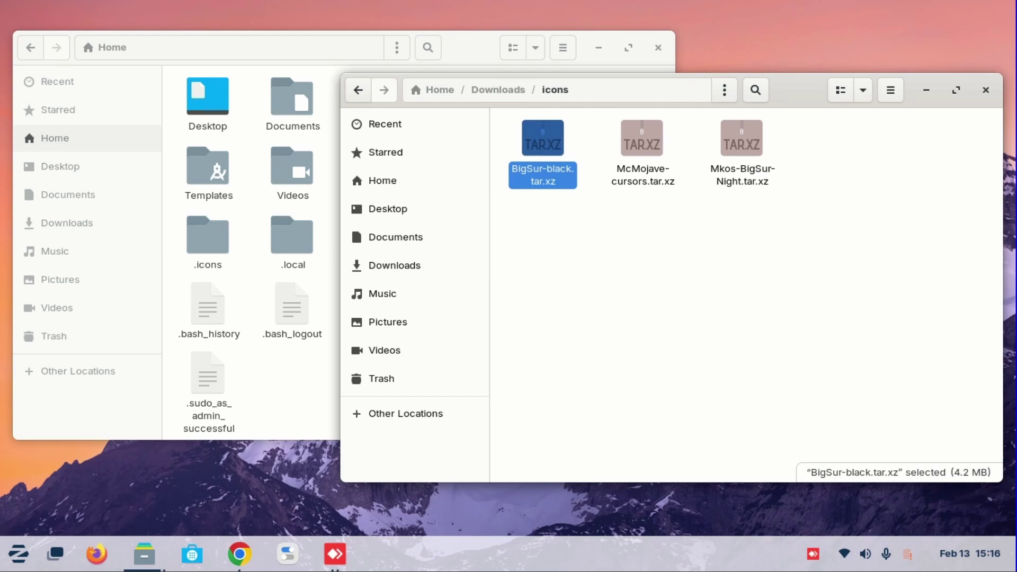
double_click(536, 143)
left_click_drag(243, 55, 901, 99)
left_click(199, 249)
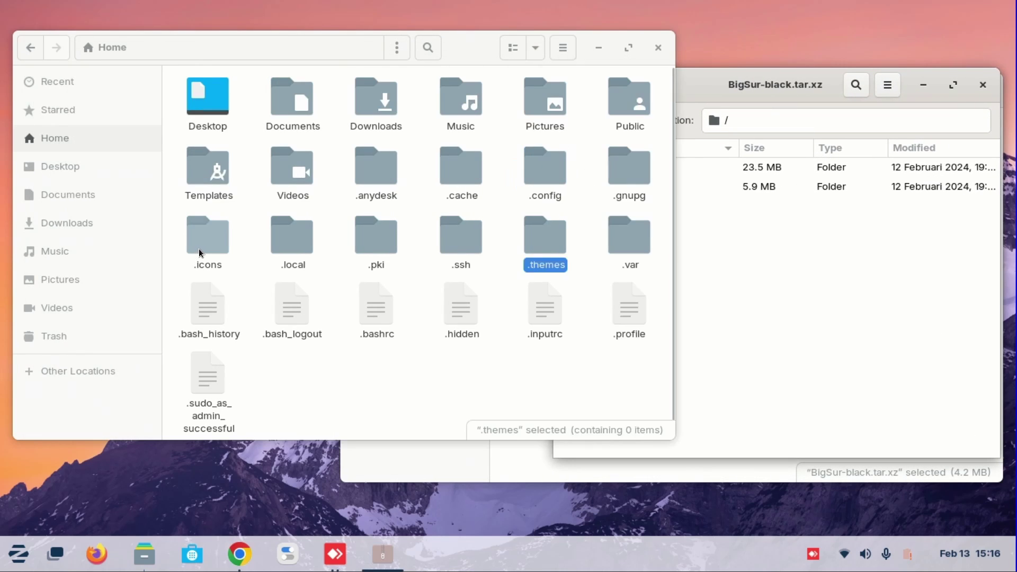
left_click(199, 249)
double_click(199, 248)
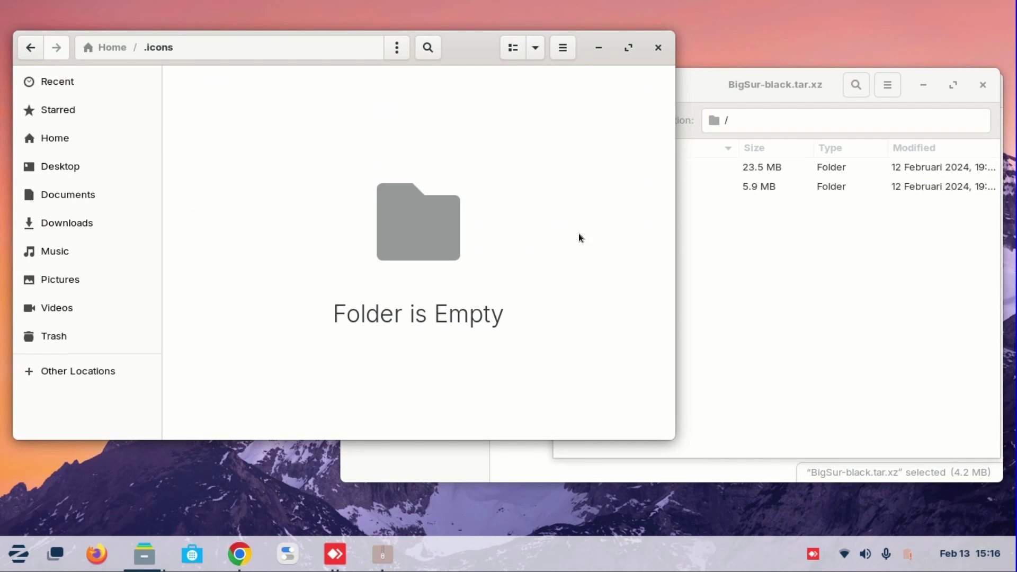
Extract the BigSur-black and BigSur-black-dark folders from the archive into .icons and close the archive
left_click(744, 248)
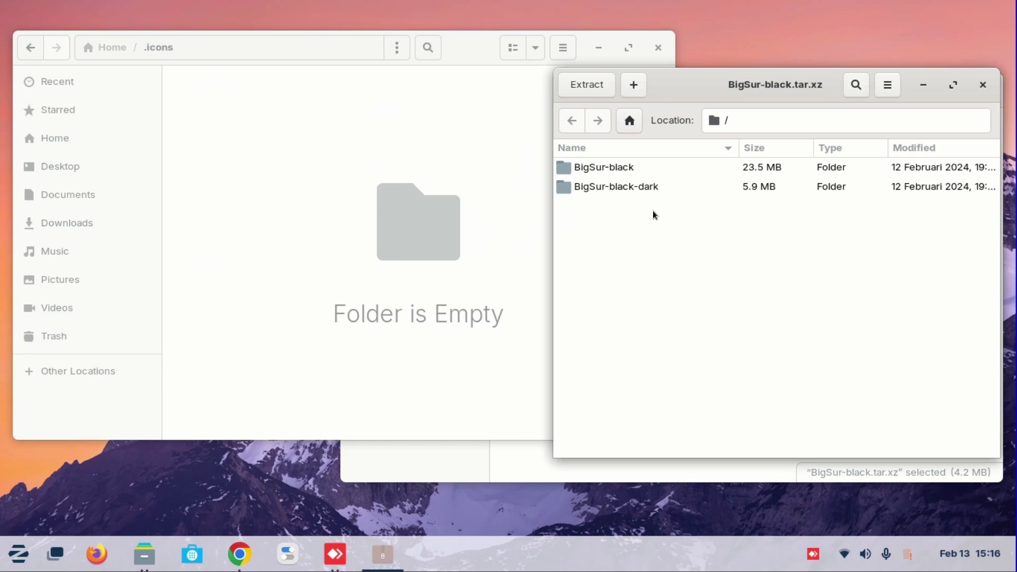
left_click(628, 168)
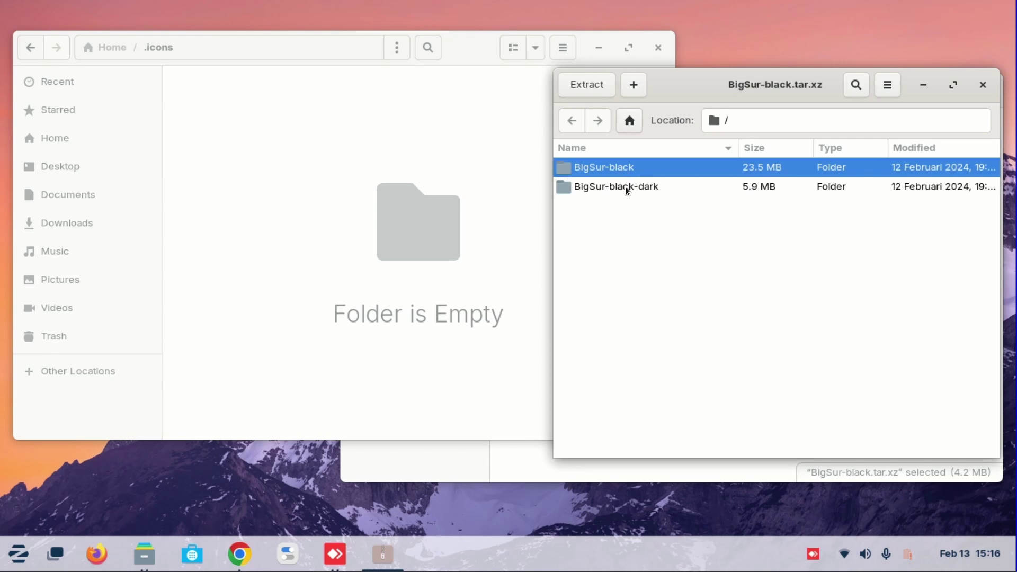
left_click(624, 186, "shift")
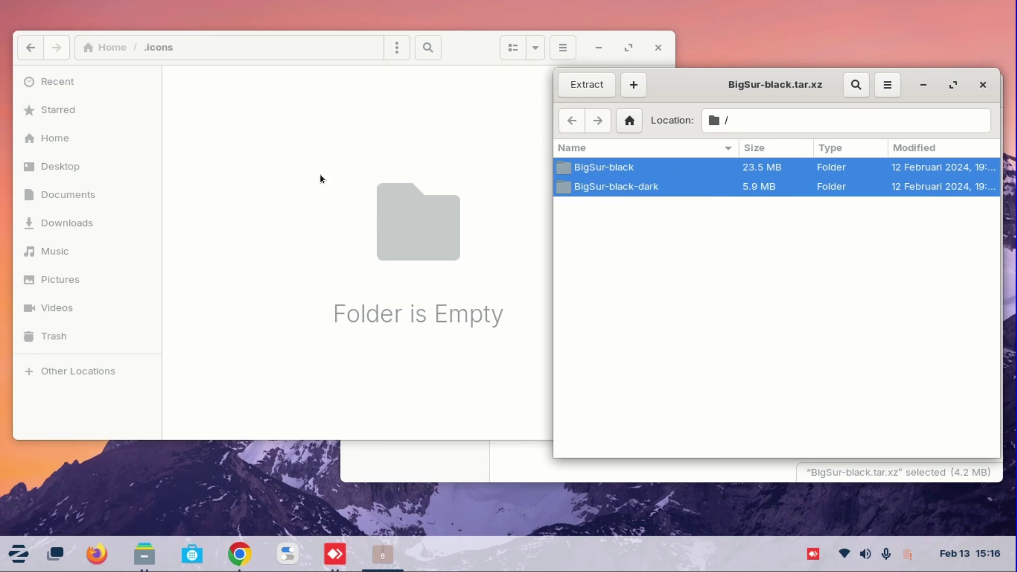
left_click_drag(519, 171, 520, 171)
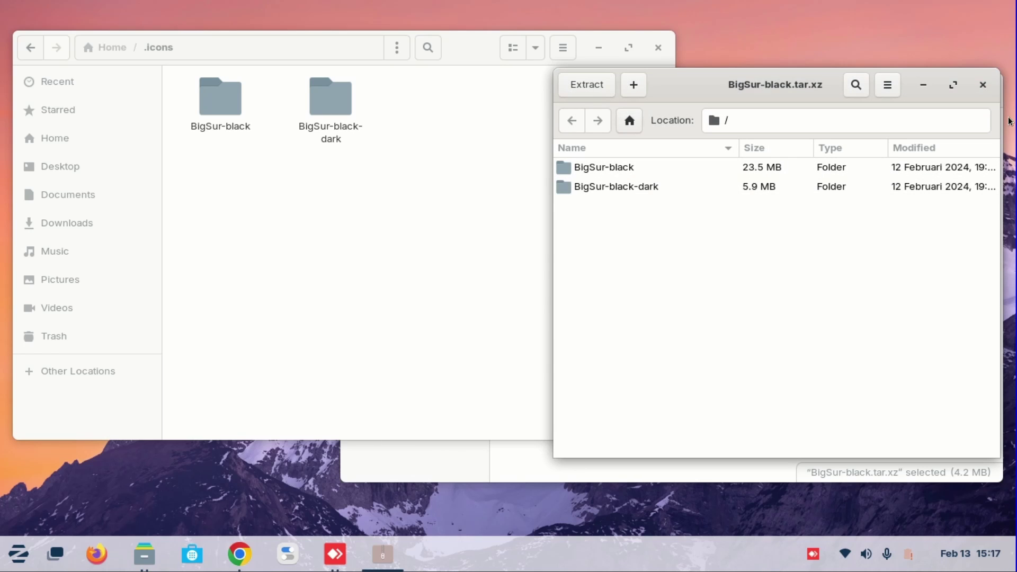
left_click(983, 85)
left_click(661, 212)
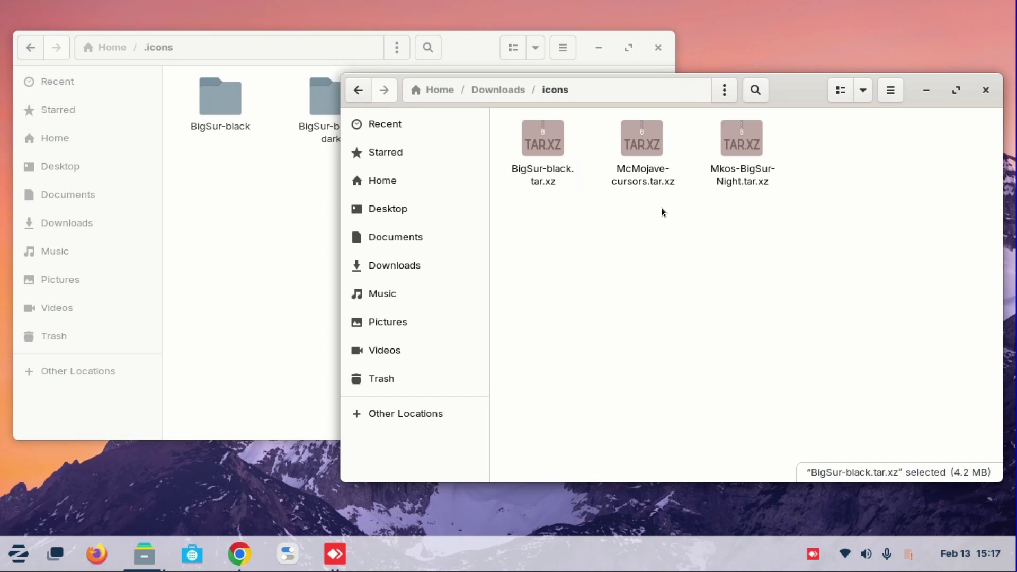
Extract the McMojave-cursors folder from McMojave-cursors.tar.xz into .icons and close the archive
double_click(644, 143)
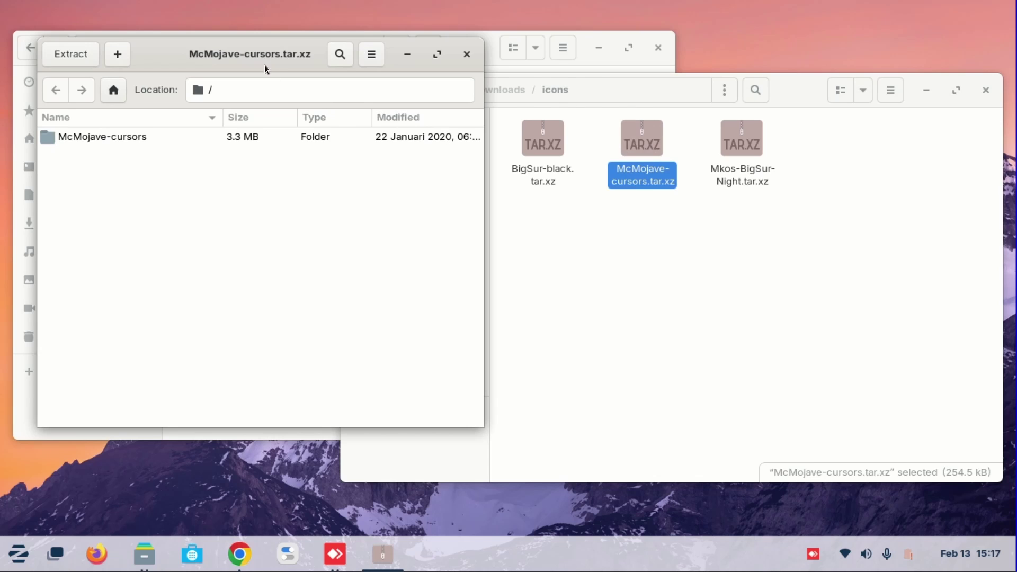
left_click_drag(267, 69, 645, 112)
left_click(492, 180)
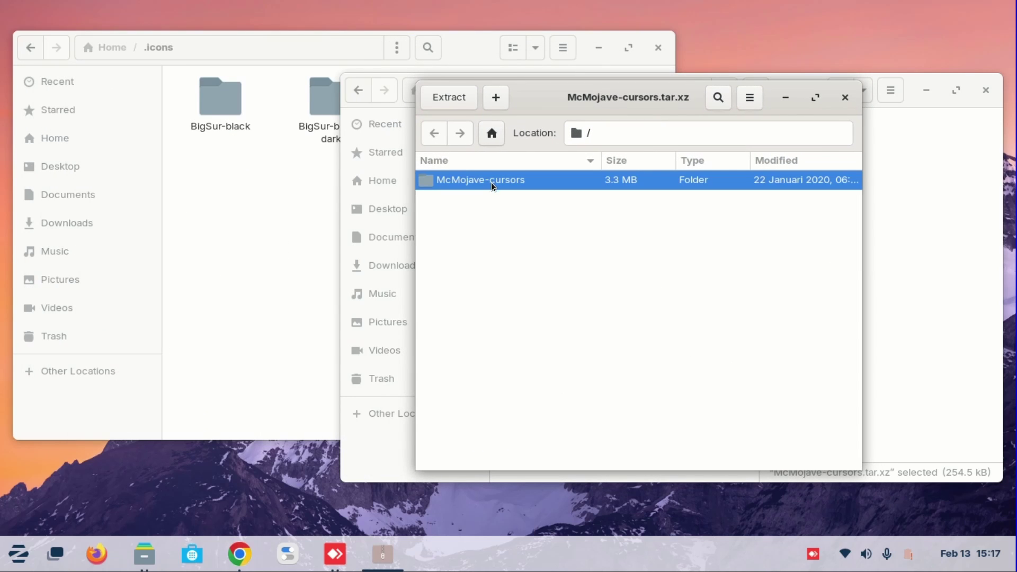
left_click_drag(491, 182, 293, 199)
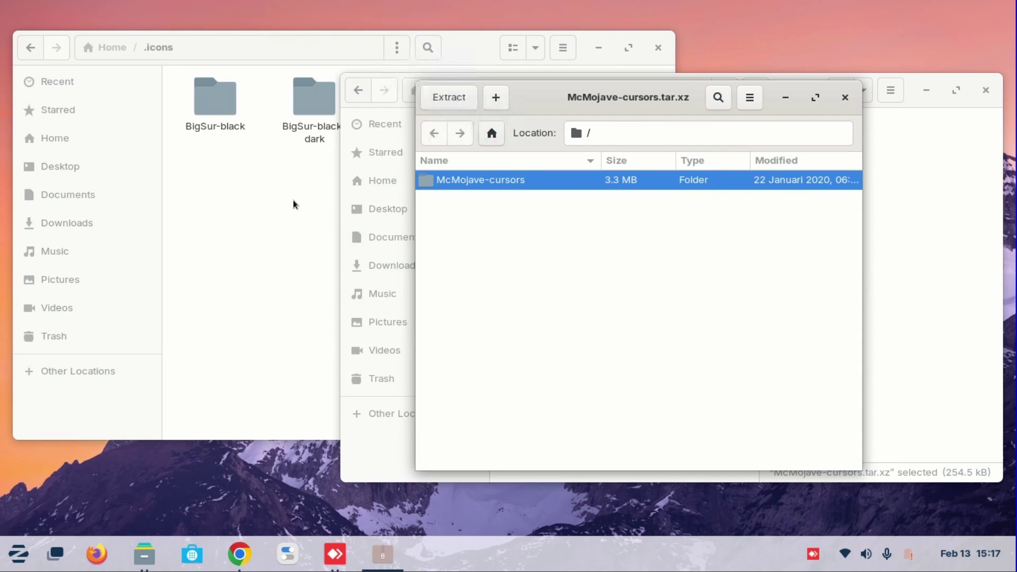
left_click(846, 98)
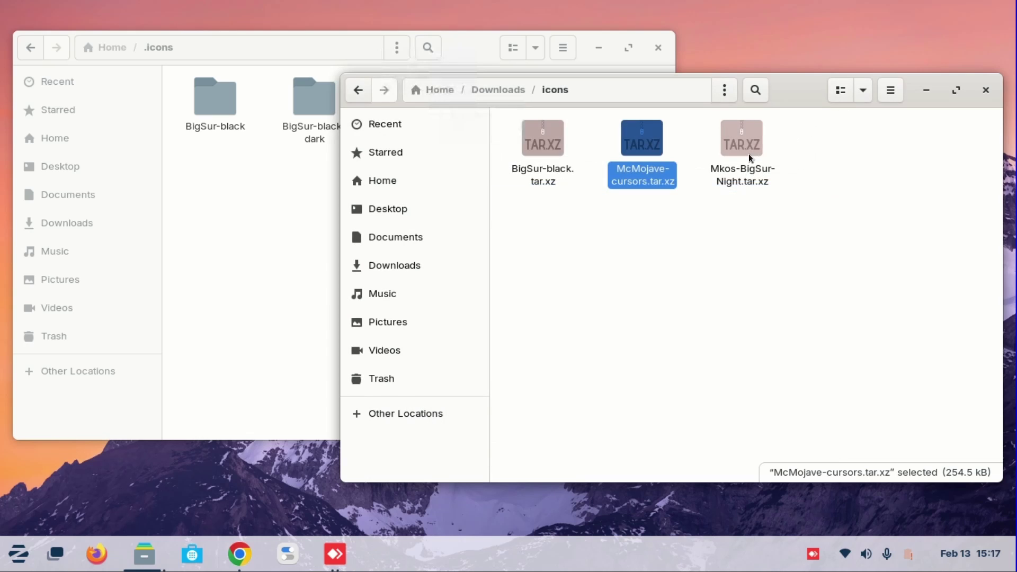
Extract the Mkos-BigSur-Night folder from its archive into .icons, close the archive and return to the Downloads folder
left_click(748, 153)
double_click(748, 153)
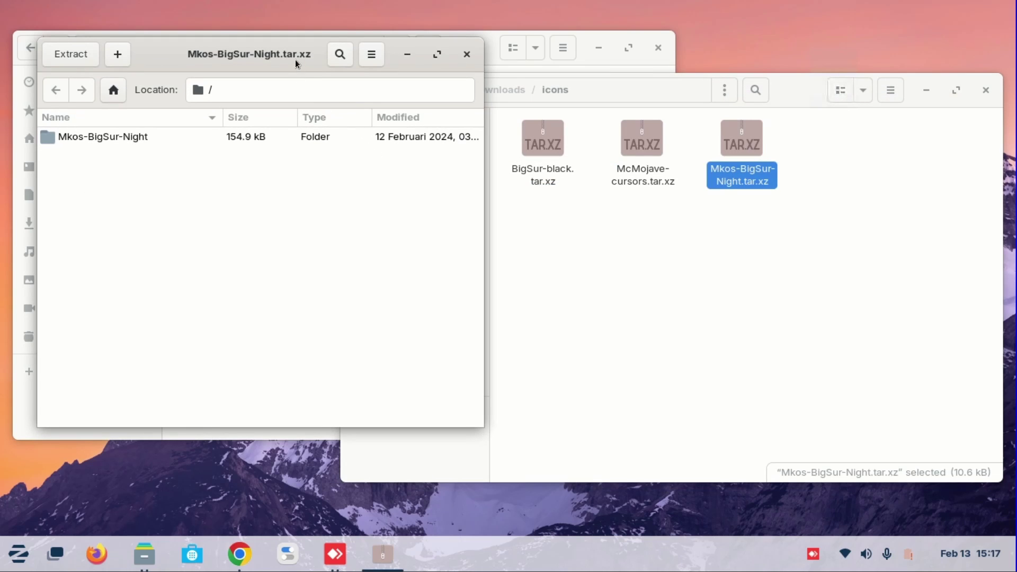
left_click_drag(295, 61, 667, 129)
left_click_drag(521, 202, 246, 219)
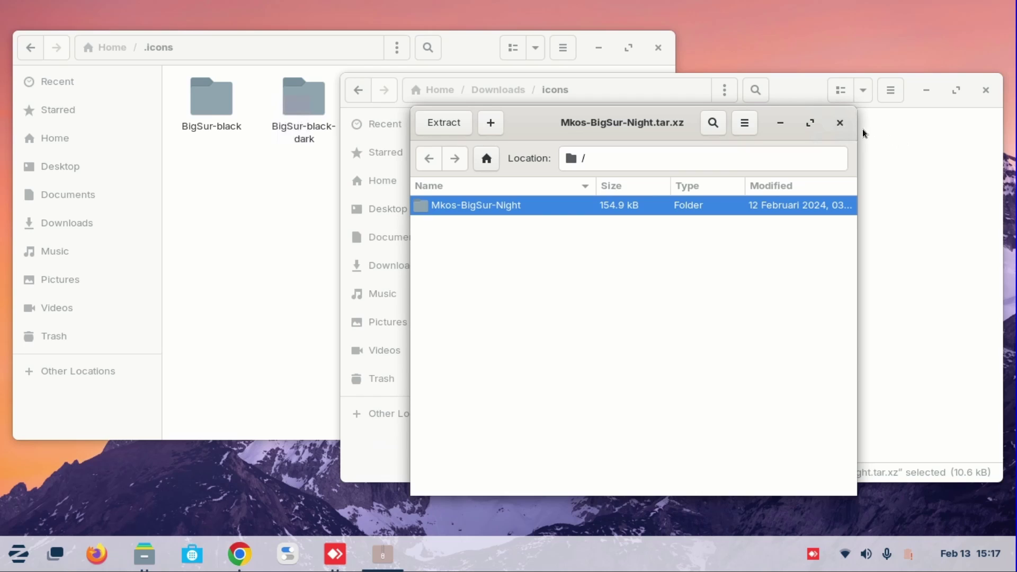
left_click(842, 124)
left_click(509, 89)
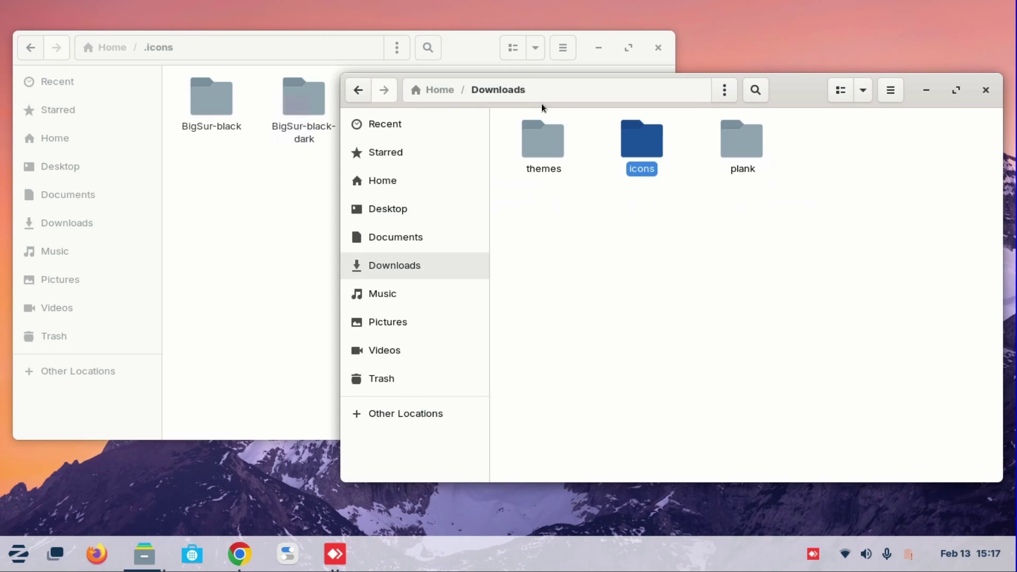
Open the hidden .themes folder in the first file manager window and the WhiteSur-Dark.tar.xz archive from the Downloads themes folder
double_click(551, 147)
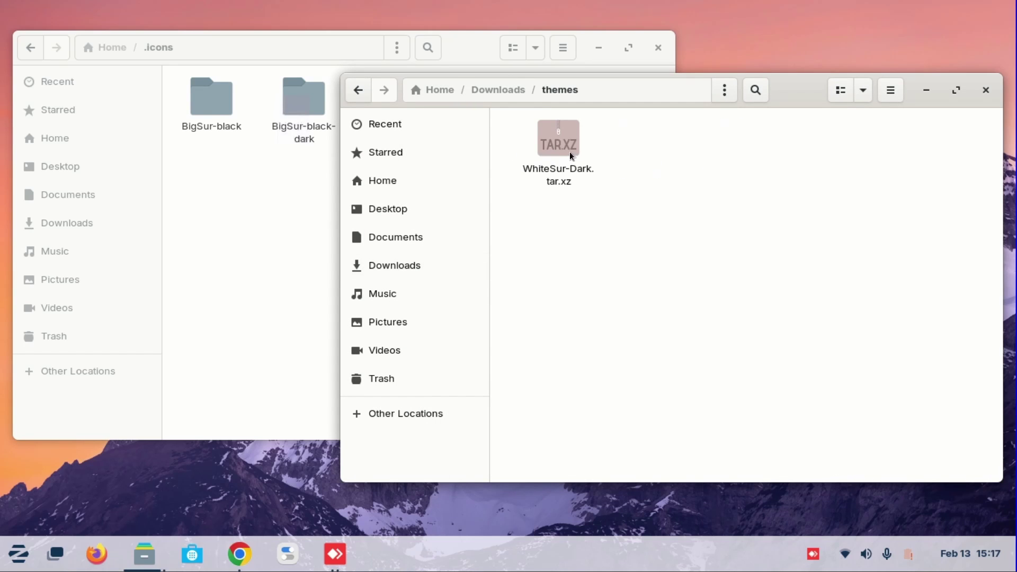
left_click(109, 47)
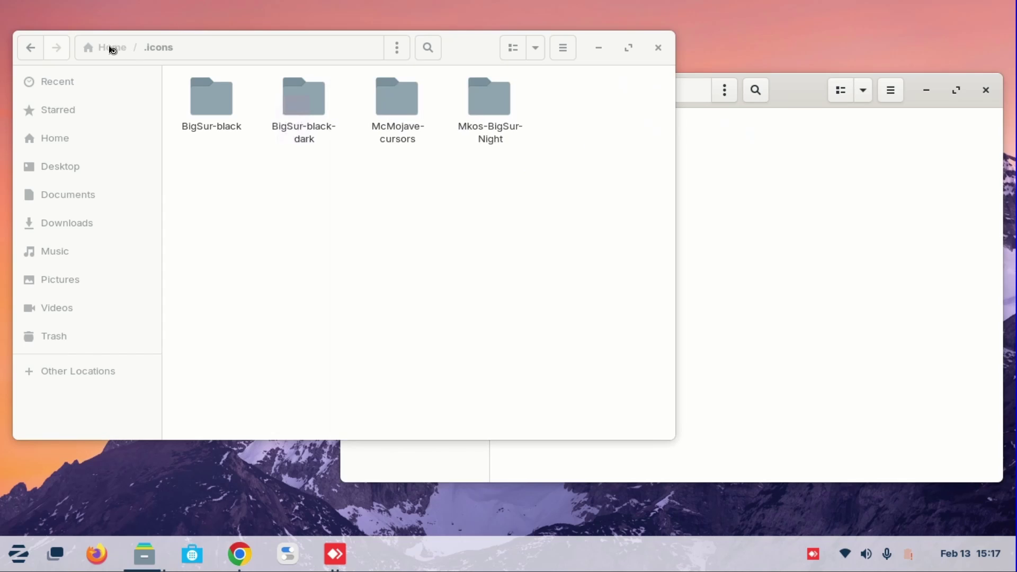
double_click(541, 254)
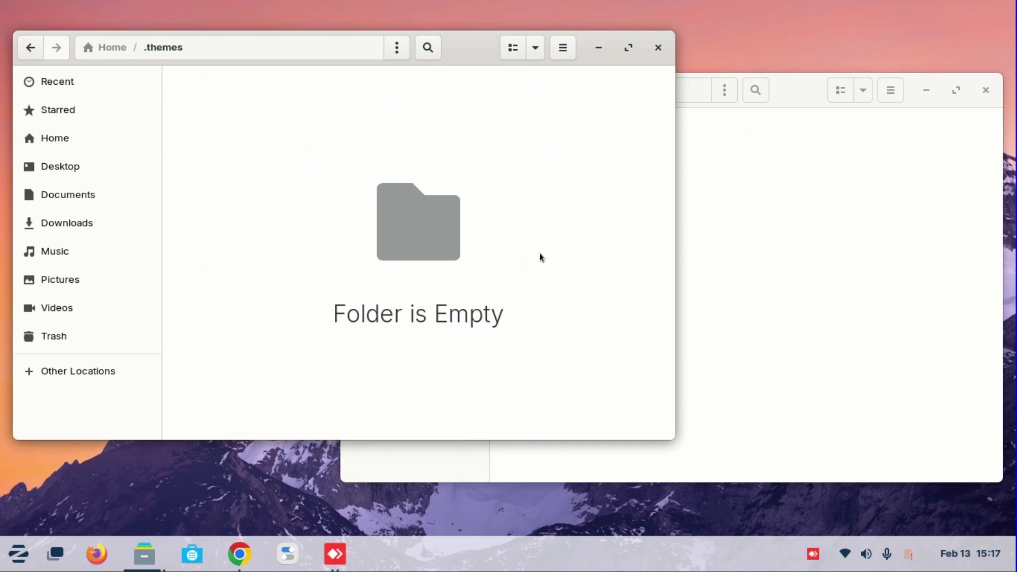
key("alt+Tab")
double_click(558, 139)
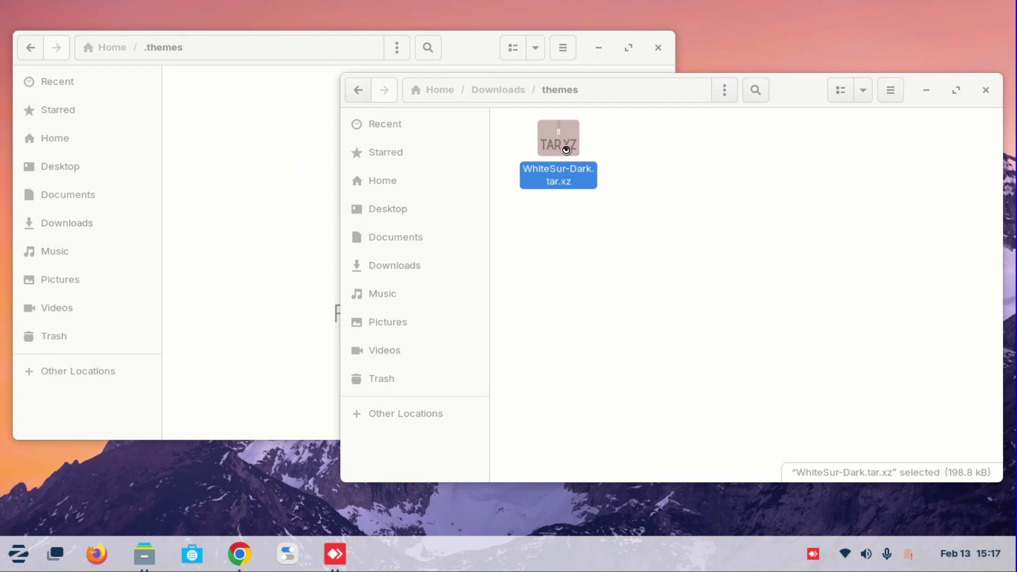
Extract the WhiteSur-Dark folder from the archive into .themes and close the archive and the Downloads window
left_click_drag(282, 43, 696, 100)
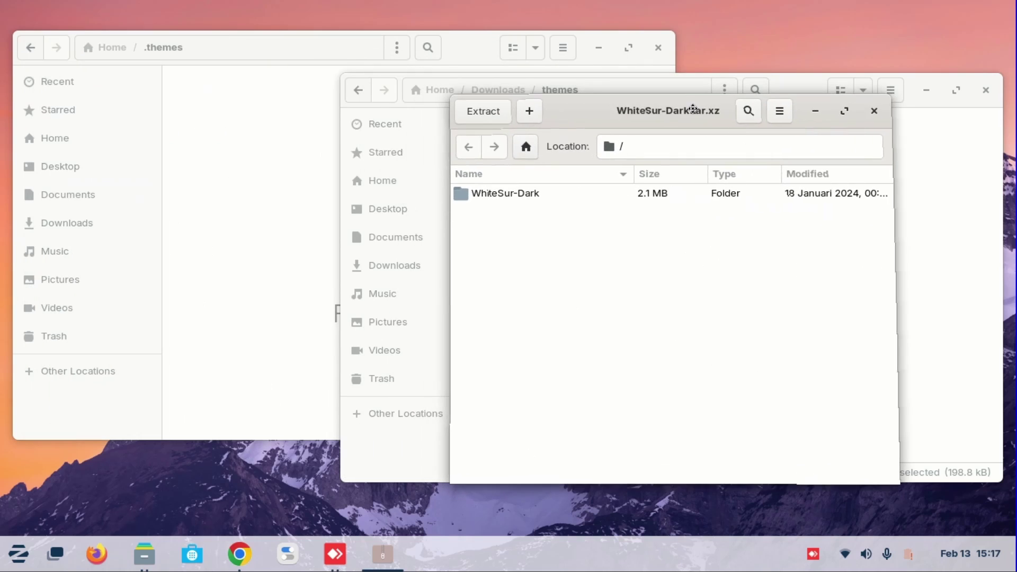
left_click(509, 196)
left_click_drag(505, 196, 266, 181)
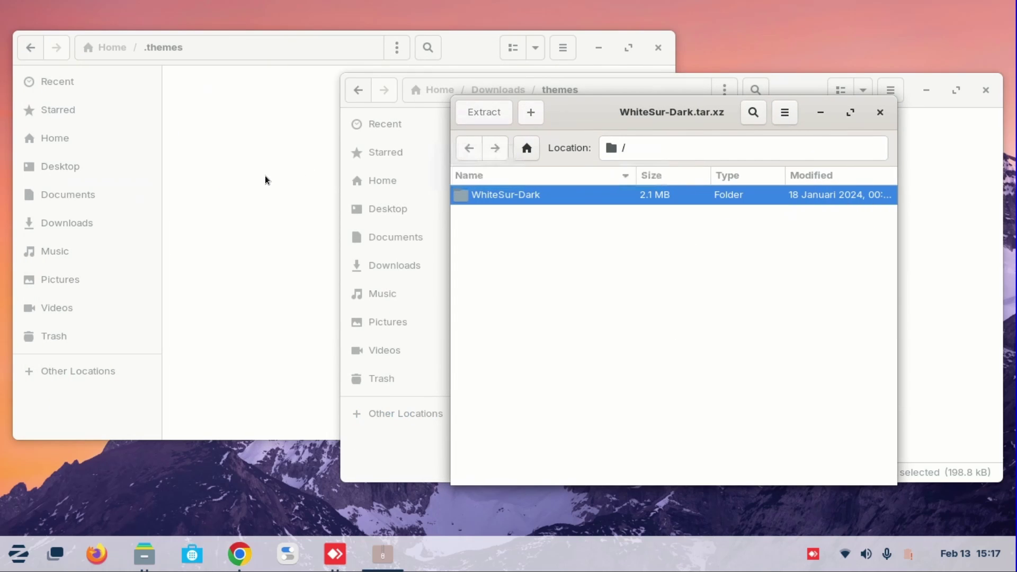
left_click(881, 113)
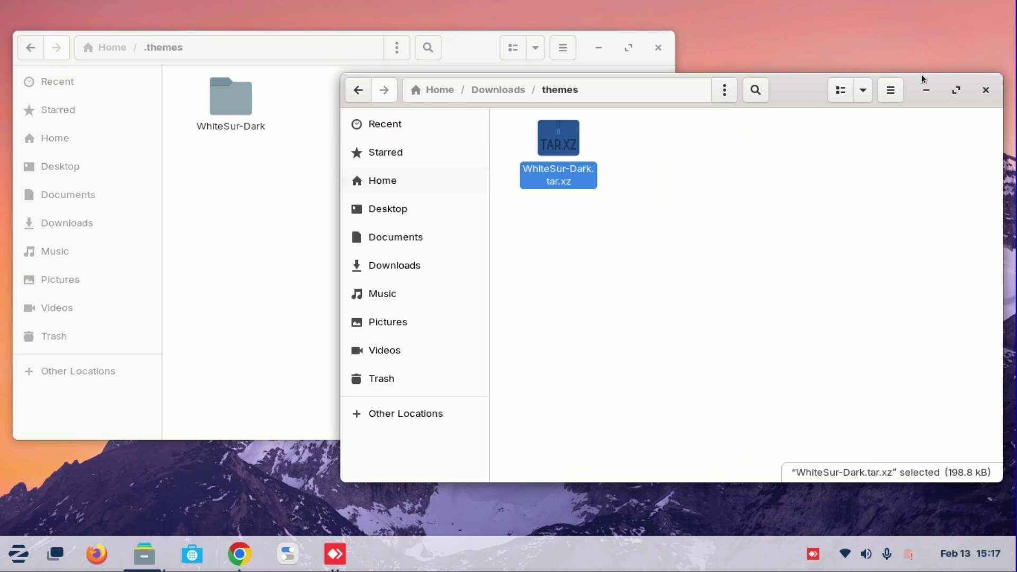
left_click(987, 90)
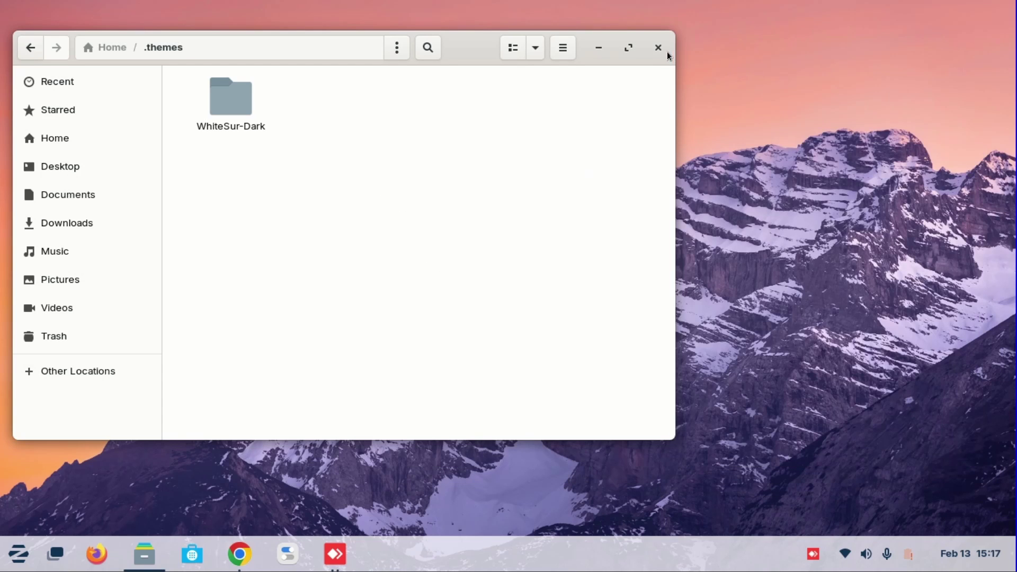
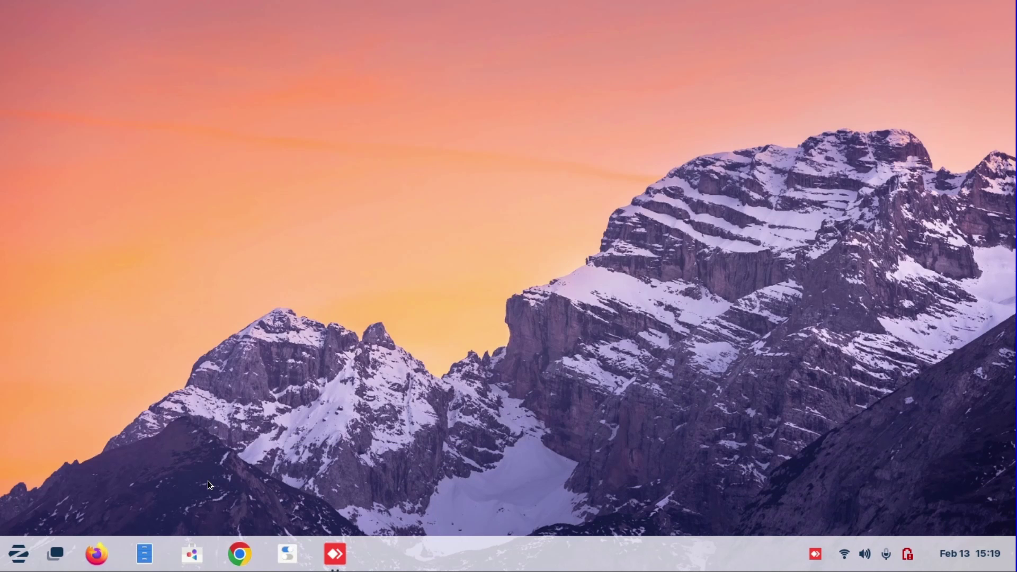
Enable the Logo Menu and Start Overlay in Application View extensions in the Extensions app and close it
key("super")
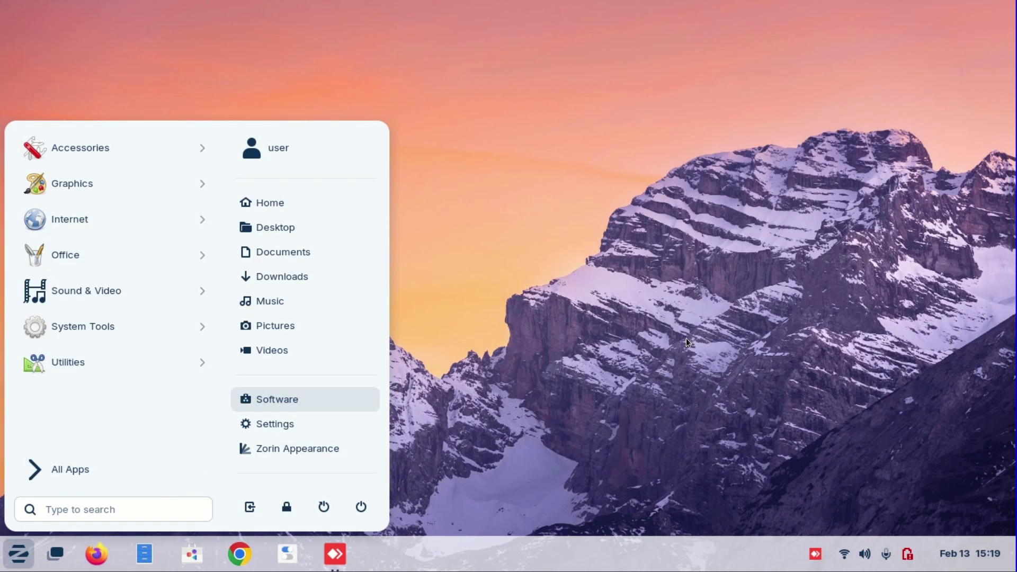
type("e")
left_click(131, 147)
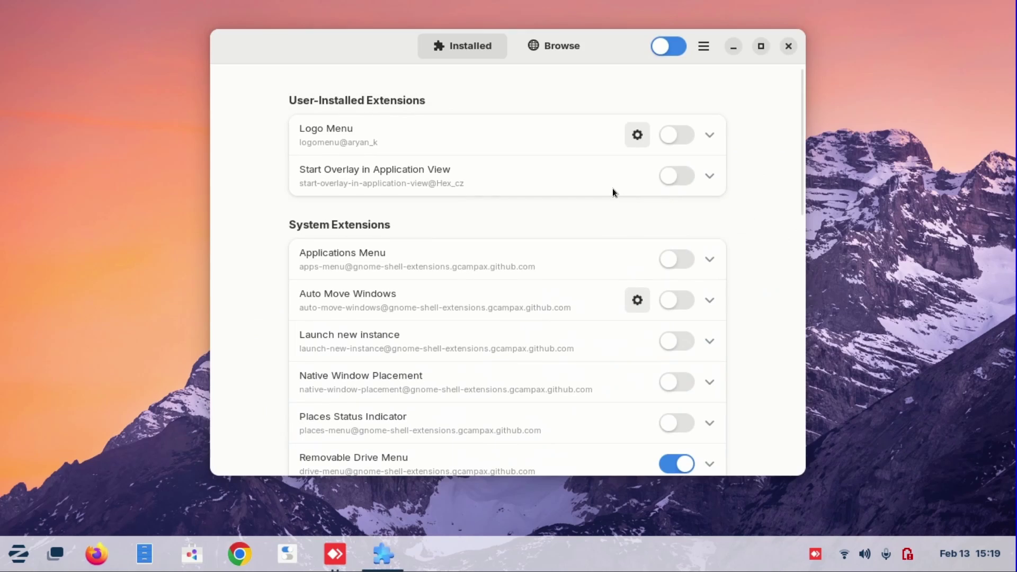
left_click(677, 138)
left_click(675, 175)
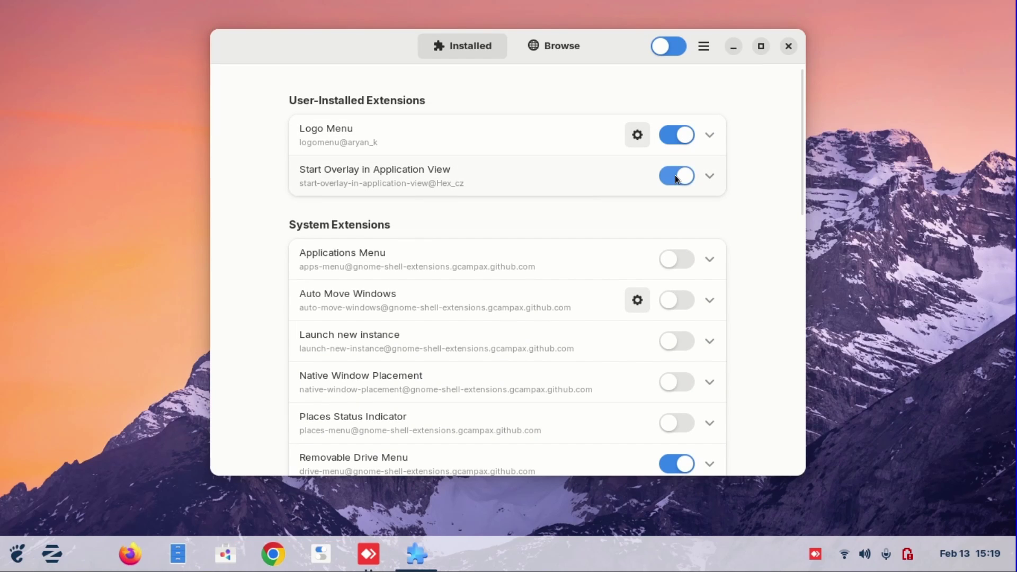
left_click(790, 46)
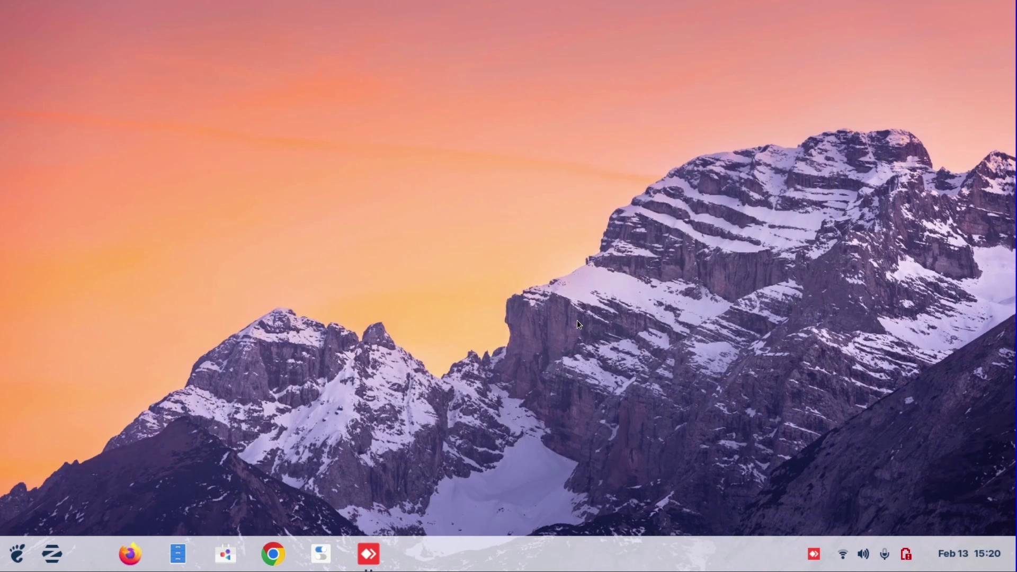
Open Zorin Appearance and switch the desktop to the layout with a top bar and a centered bottom dock
key("super")
type("zorin")
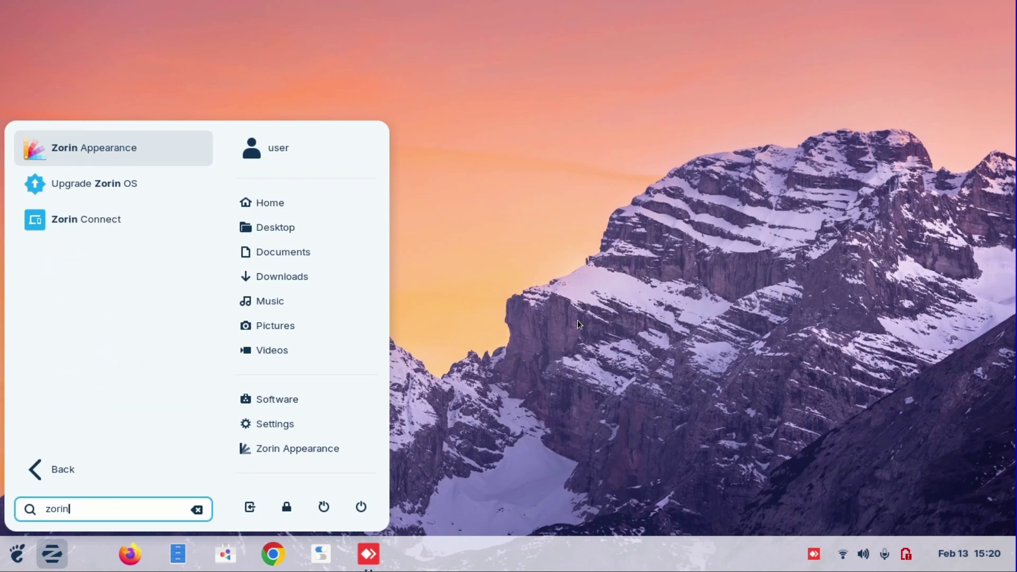
left_click(154, 139)
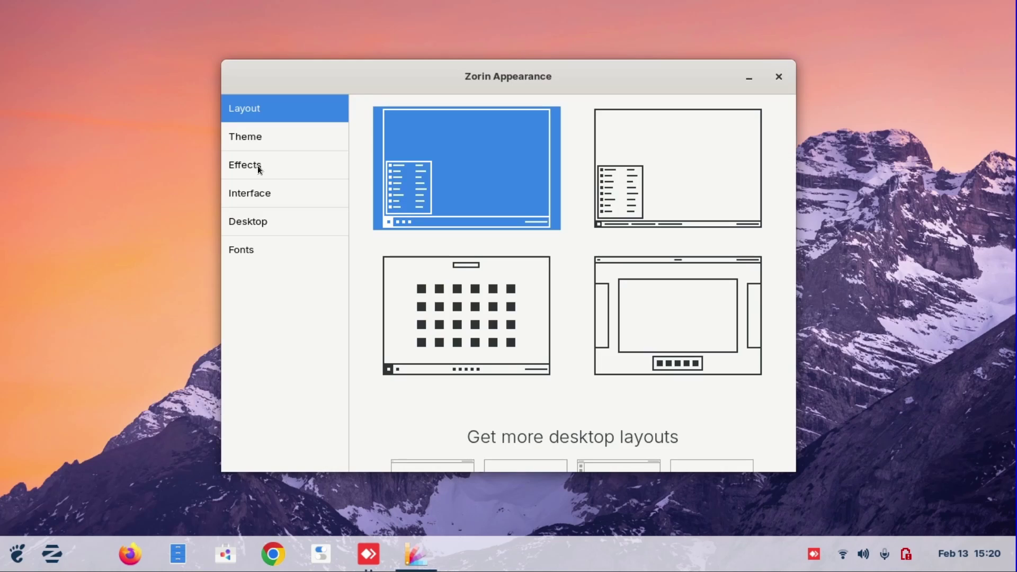
left_click(691, 329)
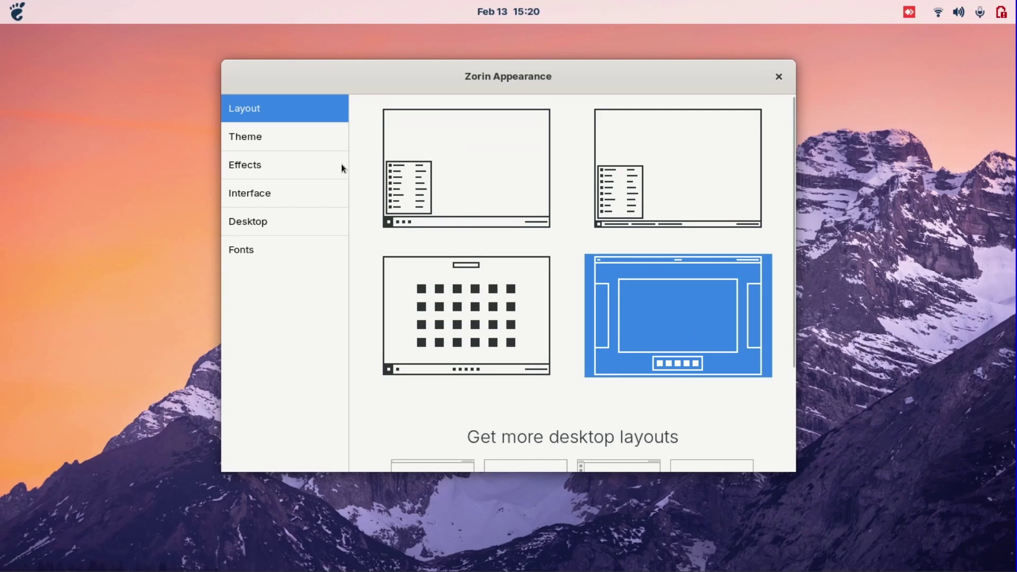
Set the applications theme to WhiteSur-Dark, the icons to BigSur-black and the shell theme to WhiteSur-Dark
left_click(308, 138)
left_click(691, 179)
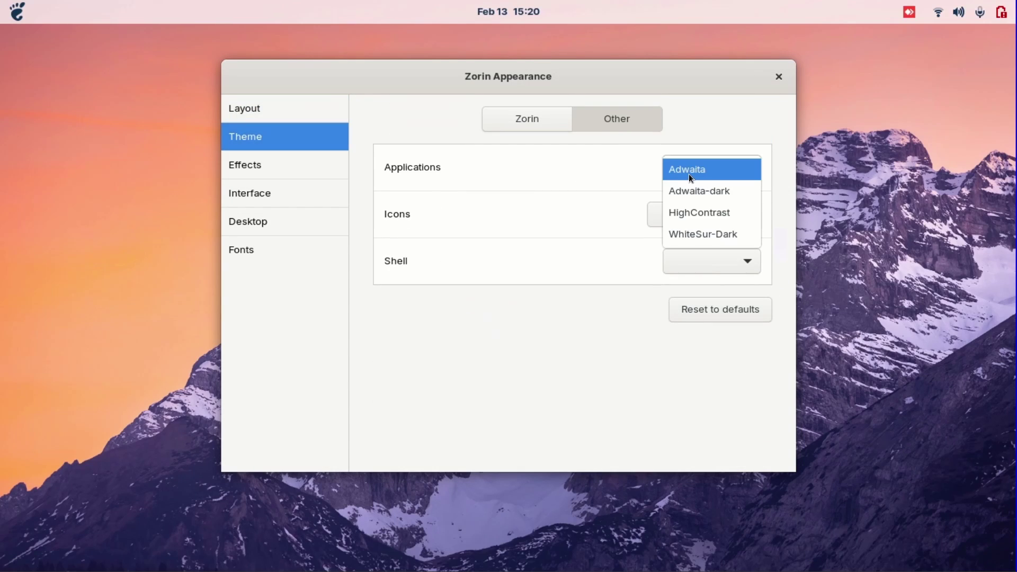
left_click(707, 233)
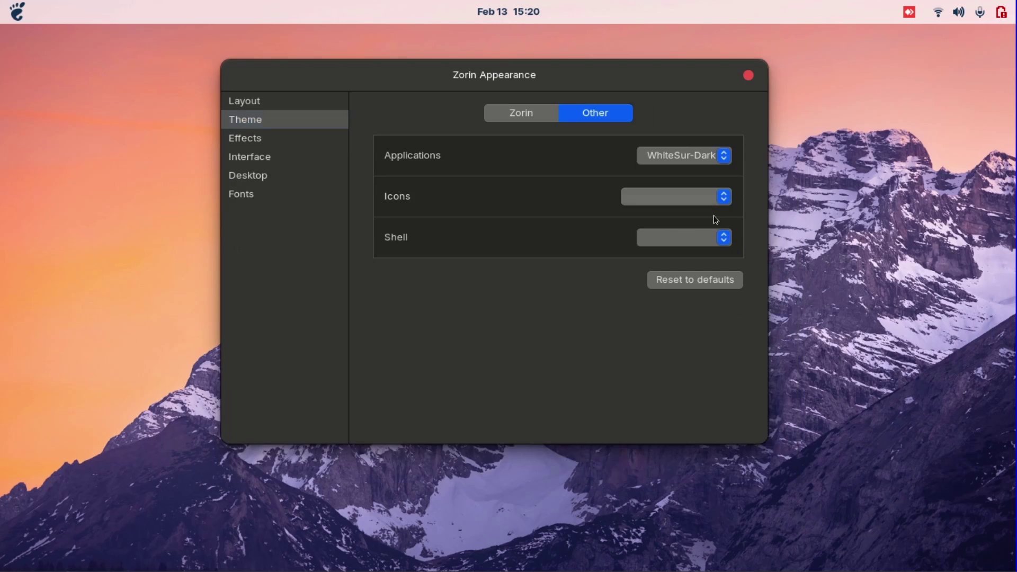
left_click(717, 202)
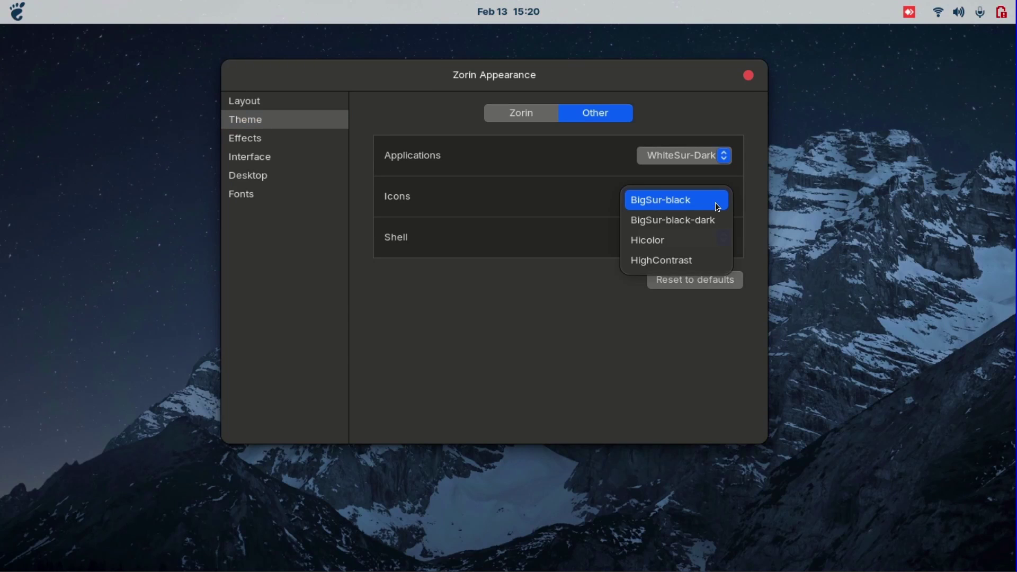
left_click(715, 203)
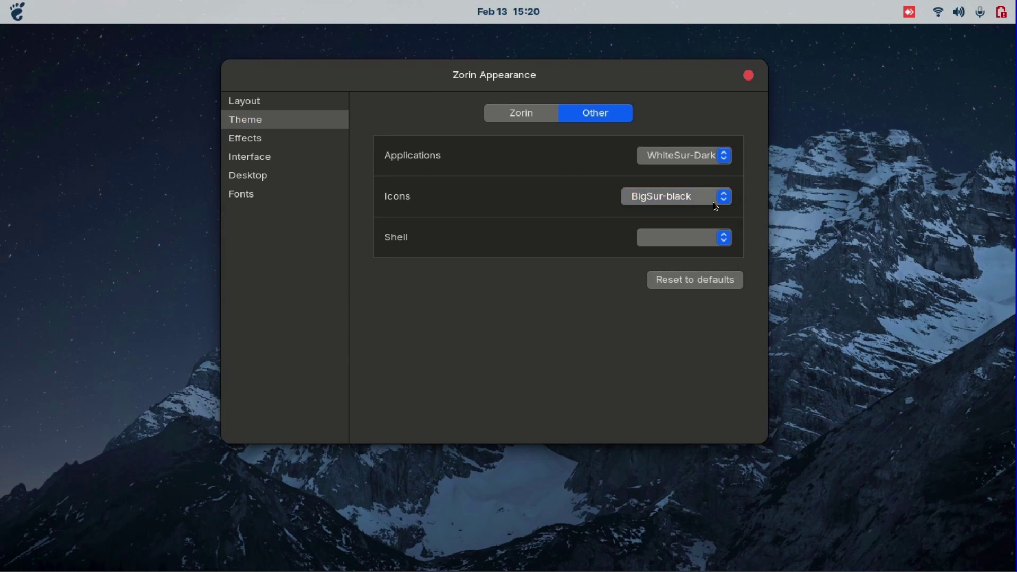
left_click(708, 236)
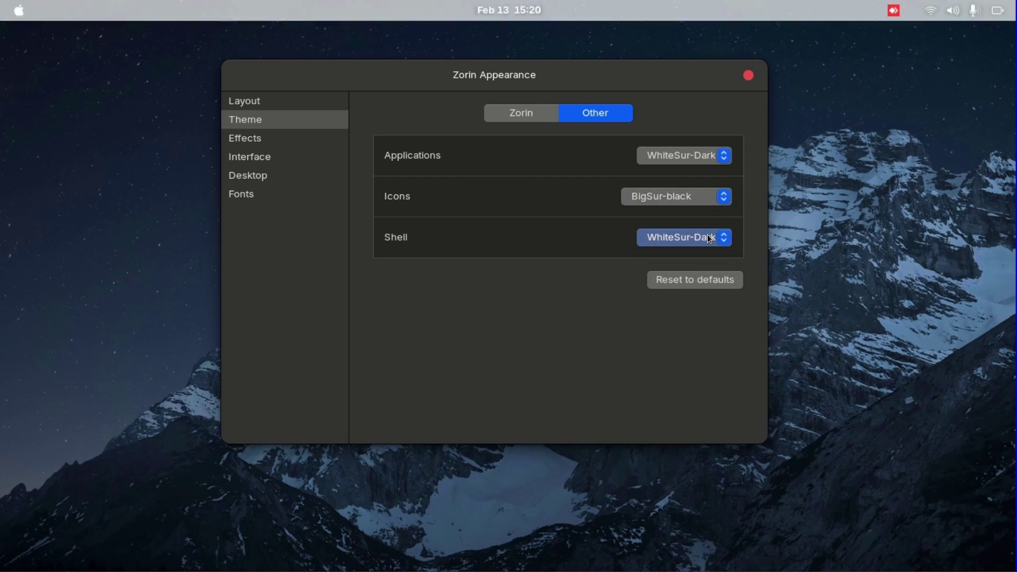
left_click(707, 237)
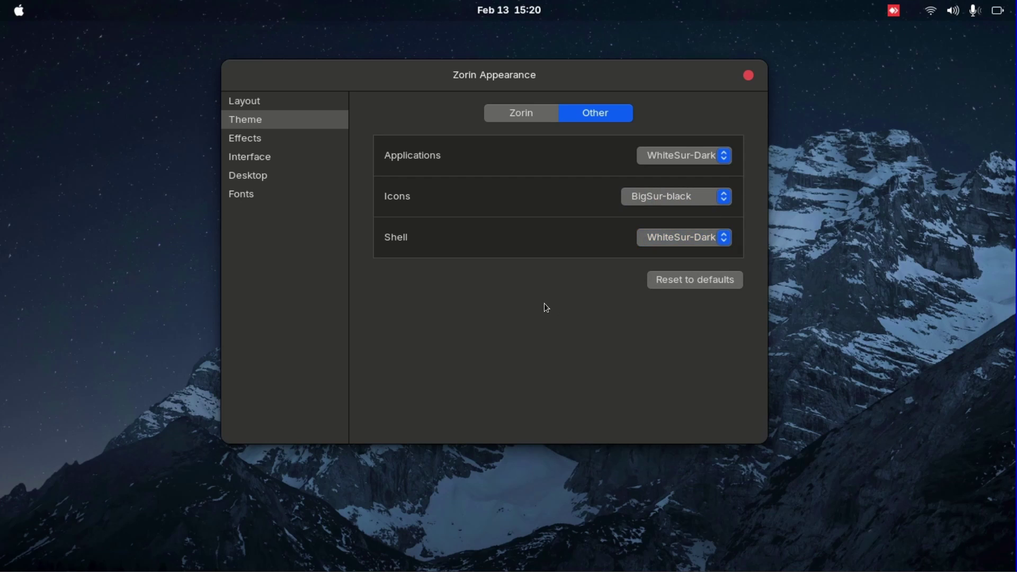
Review the Effects, Interface, Desktop and Fonts settings, toggling Jelly Mode off and back on, and close Zorin Appearance
left_click(265, 138)
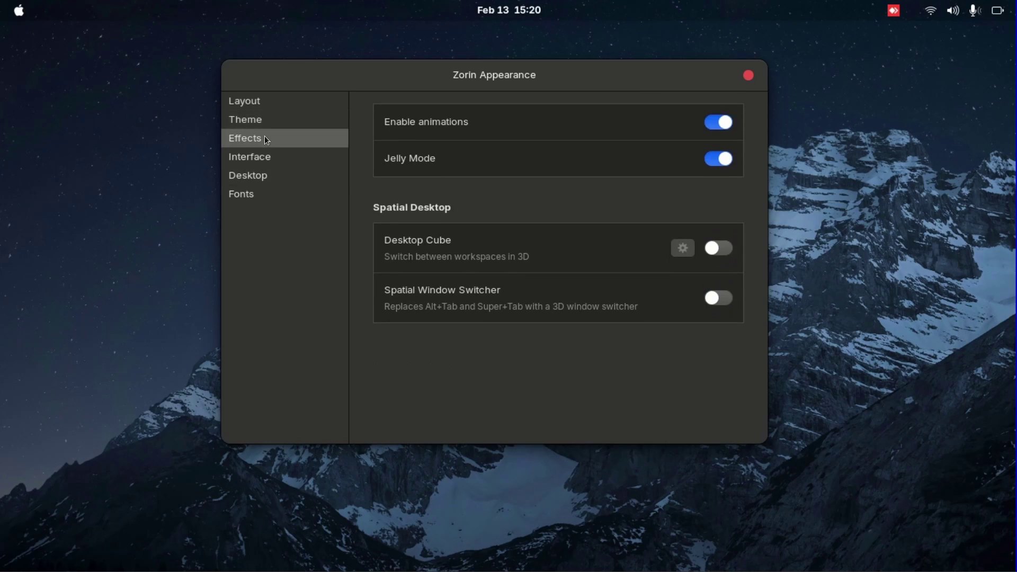
left_click(726, 159)
left_click(721, 159)
left_click(335, 163)
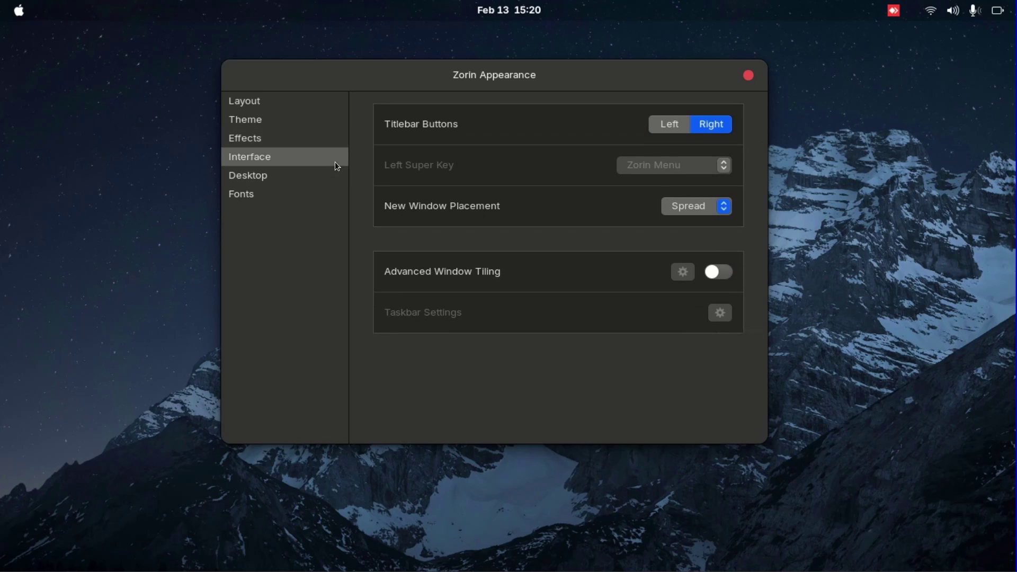
left_click(330, 178)
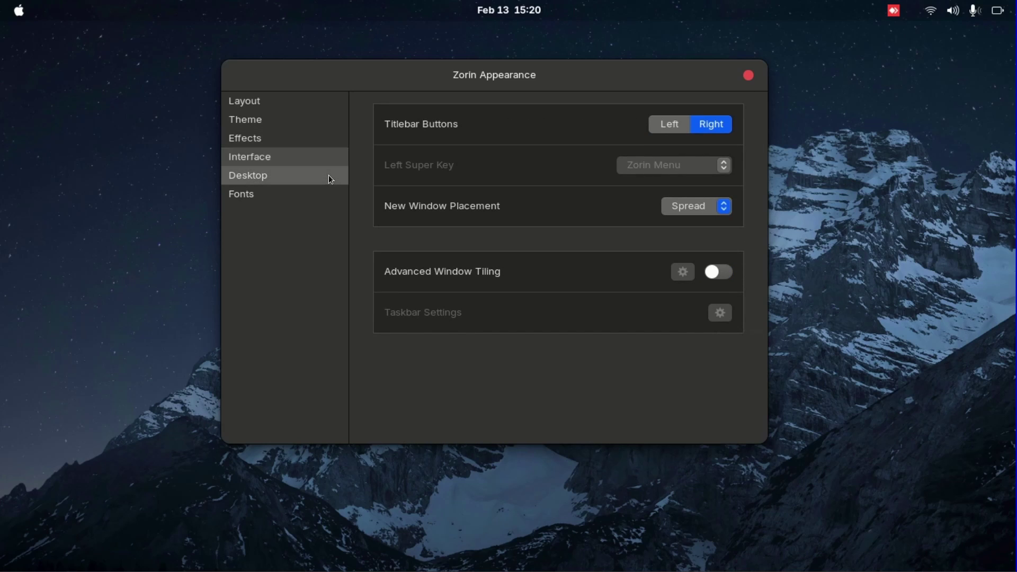
left_click(330, 196)
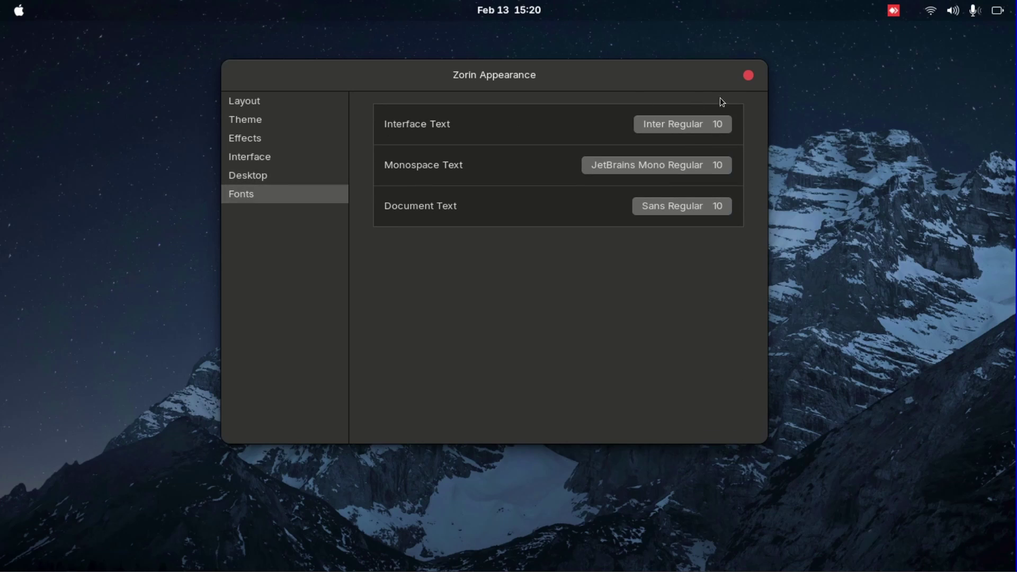
left_click(749, 76)
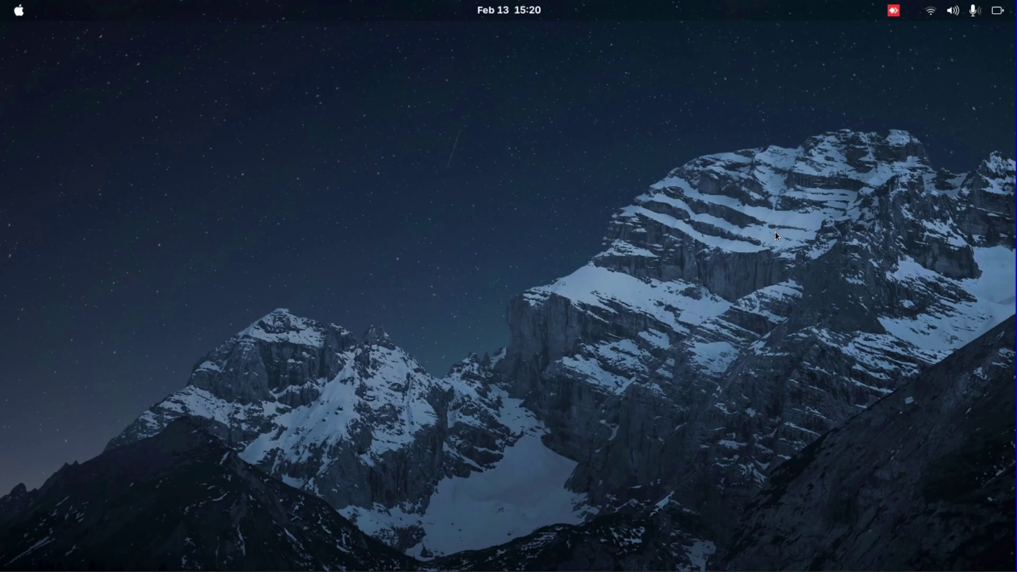
Set the cursor theme to McMojave-cursors in the Tweaks app and close it
key("super")
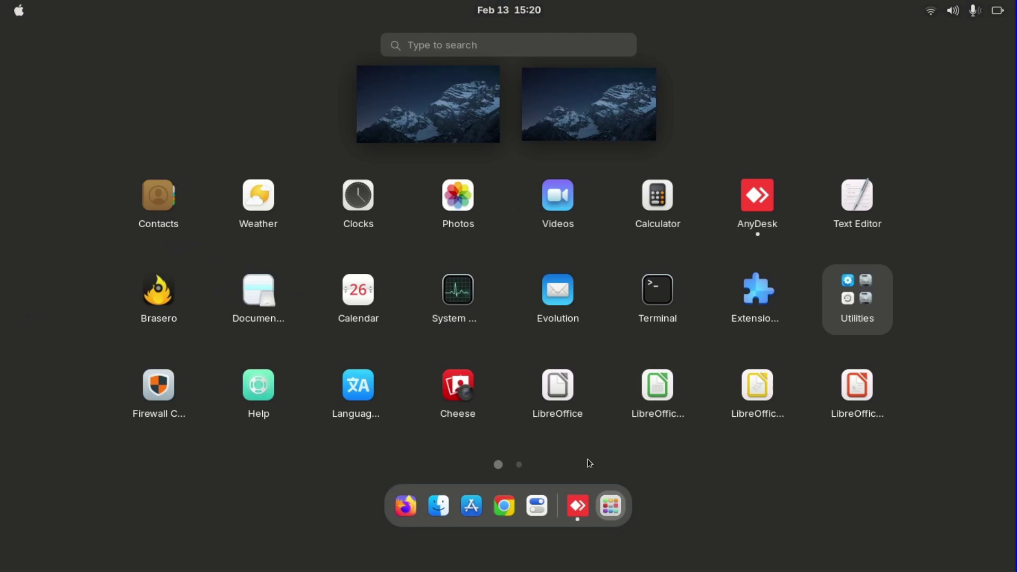
left_click(538, 506)
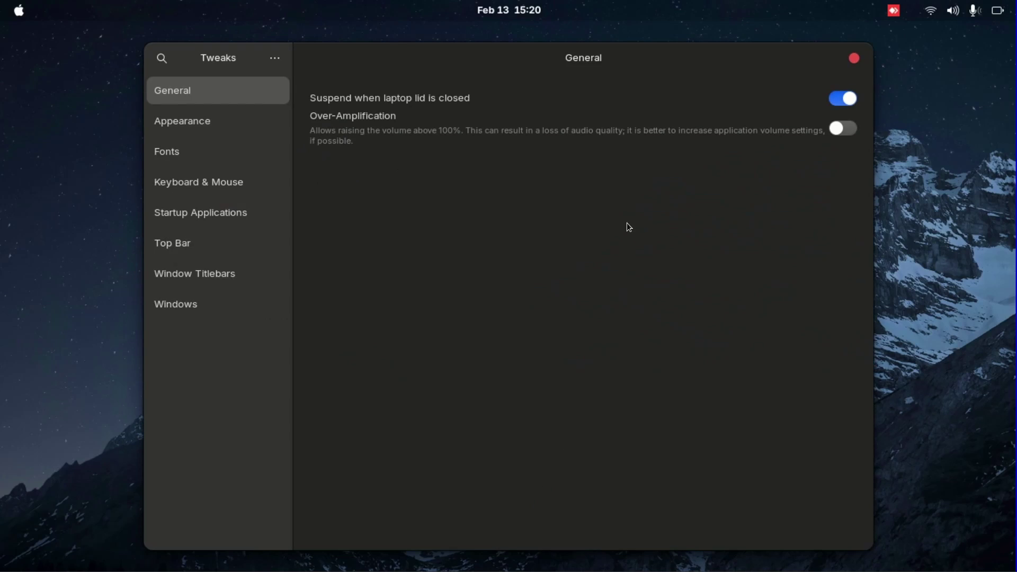
left_click(214, 130)
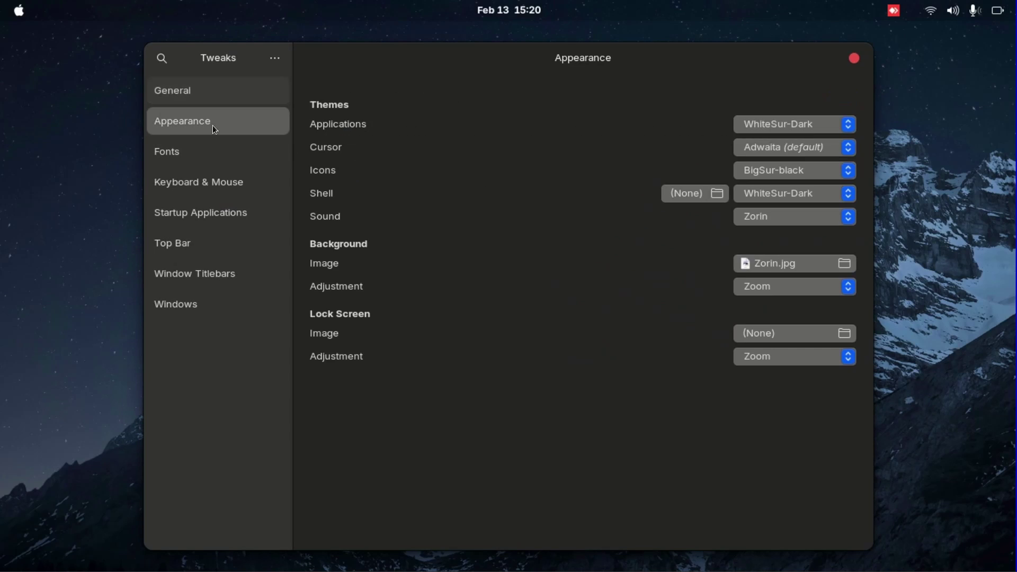
left_click(759, 152)
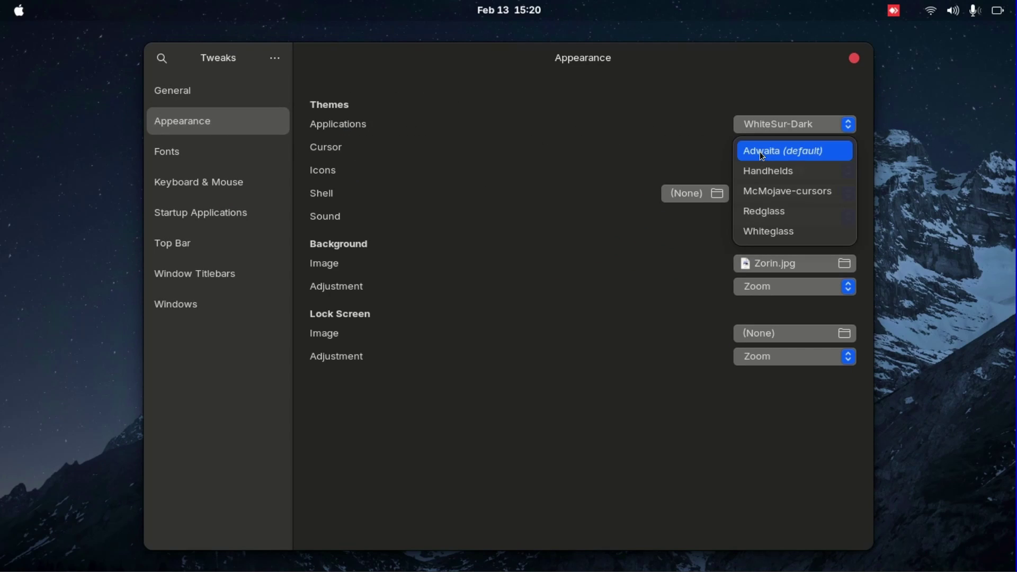
left_click(773, 190)
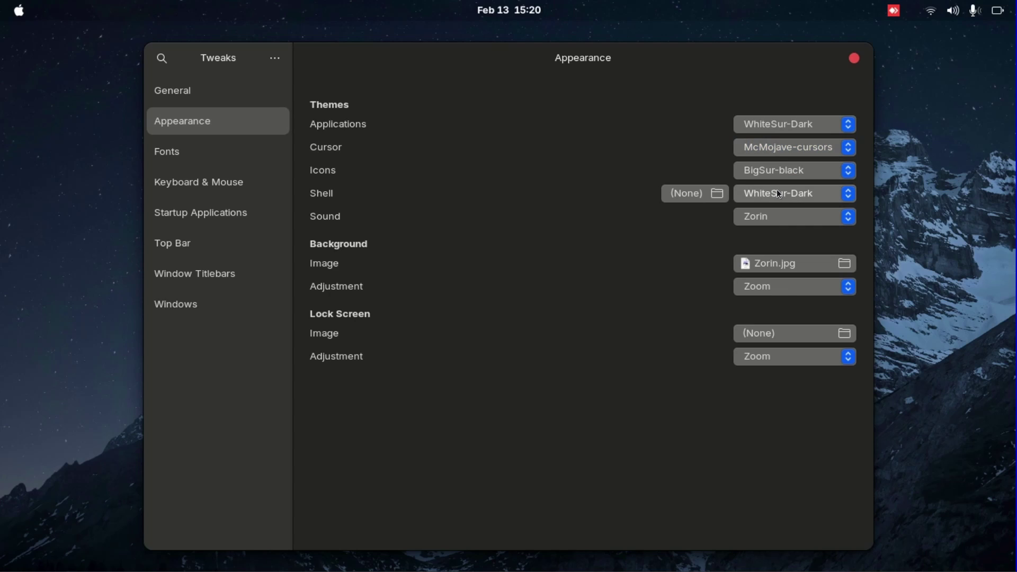
left_click(811, 217)
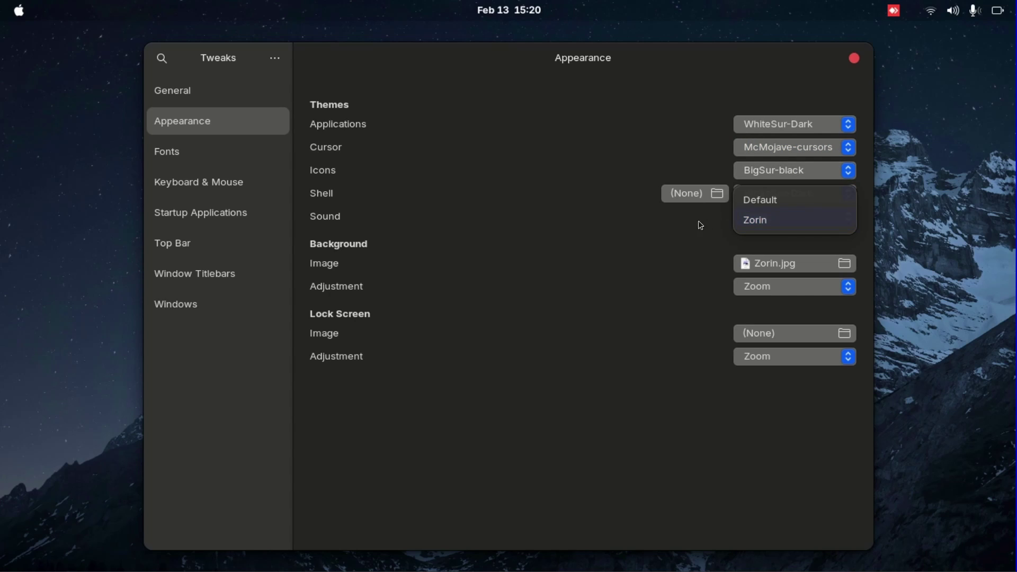
left_click(724, 211)
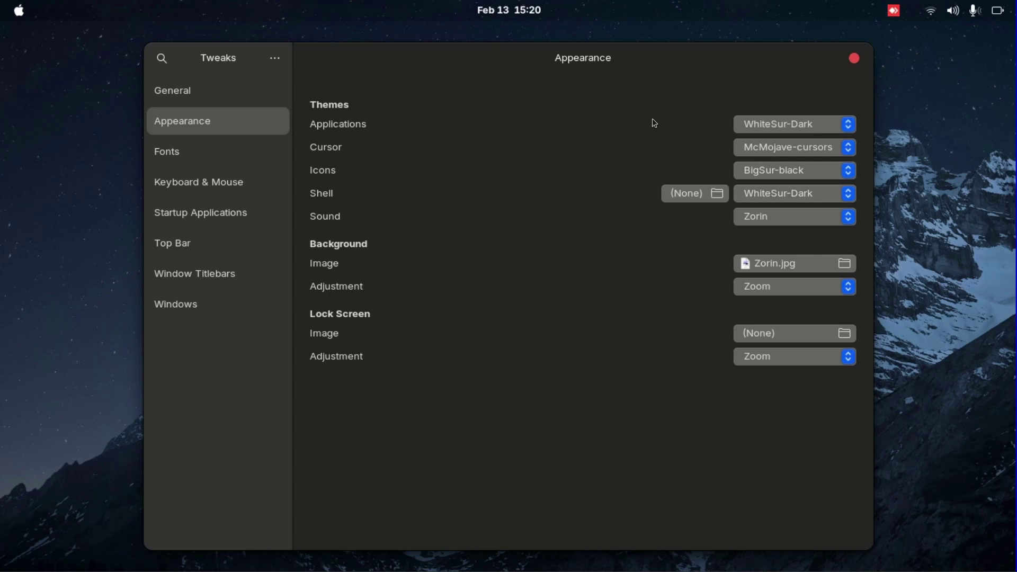
left_click(857, 58)
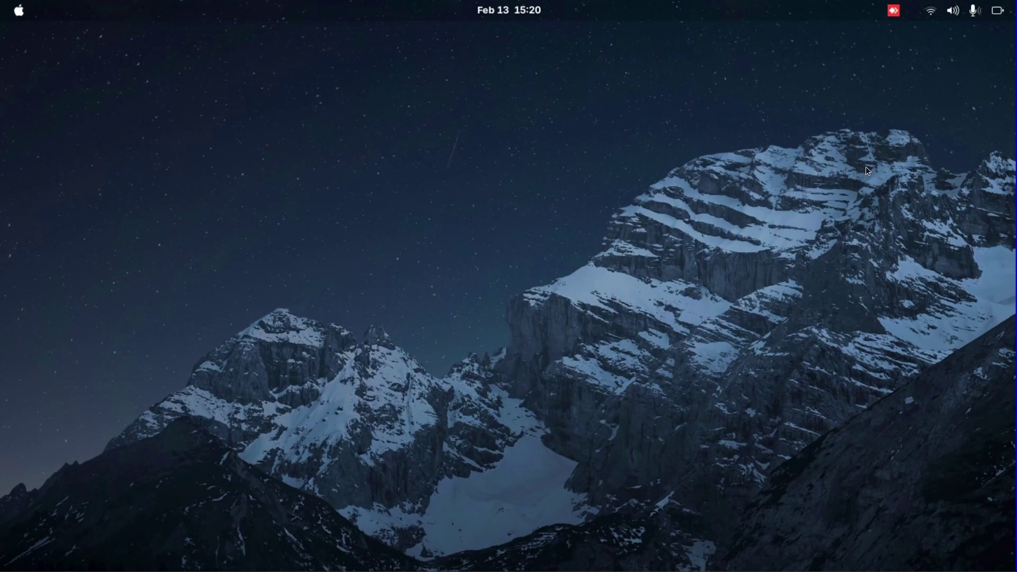
Open Terminal, run sudo apt install plank with the account password, accept the installation, and close Terminal
key("super")
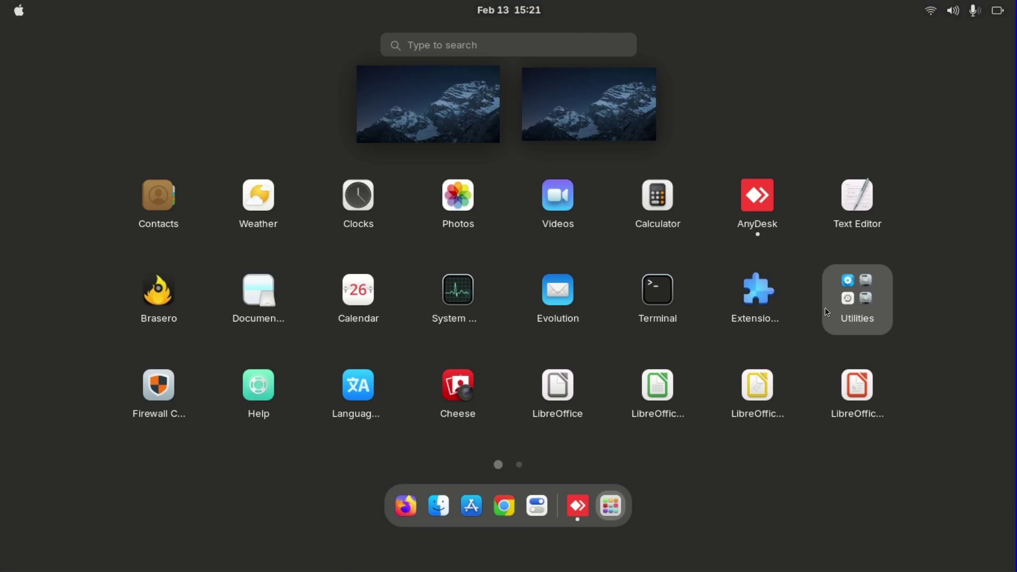
type("termin")
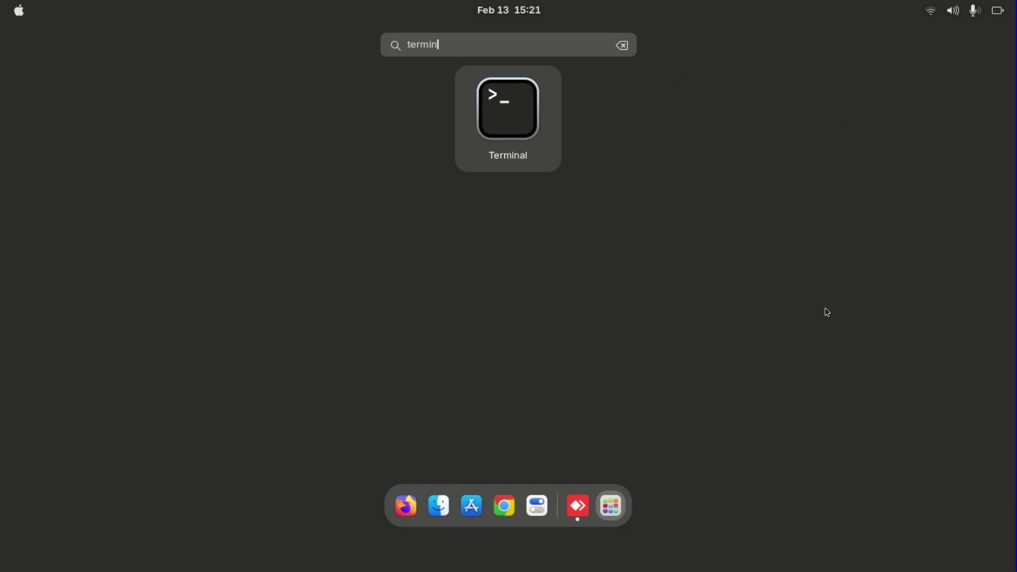
left_click(511, 112)
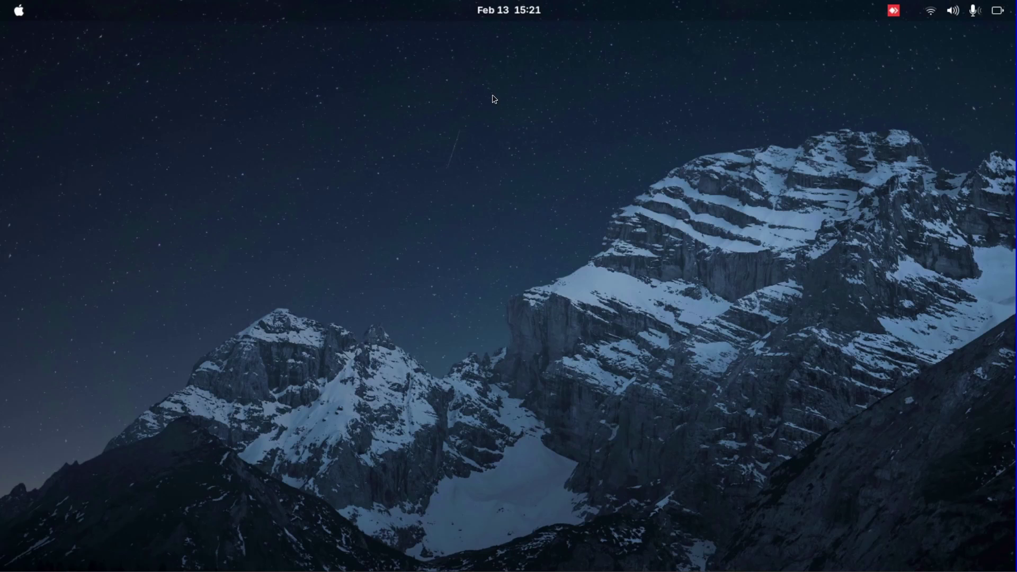
type("sudo apt install plank")
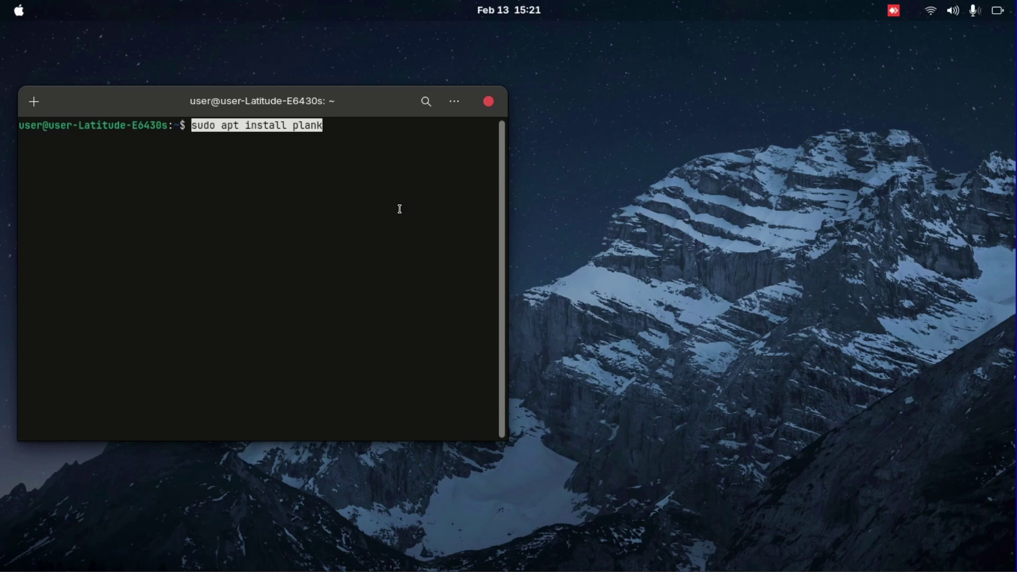
key("Return")
type("**********")
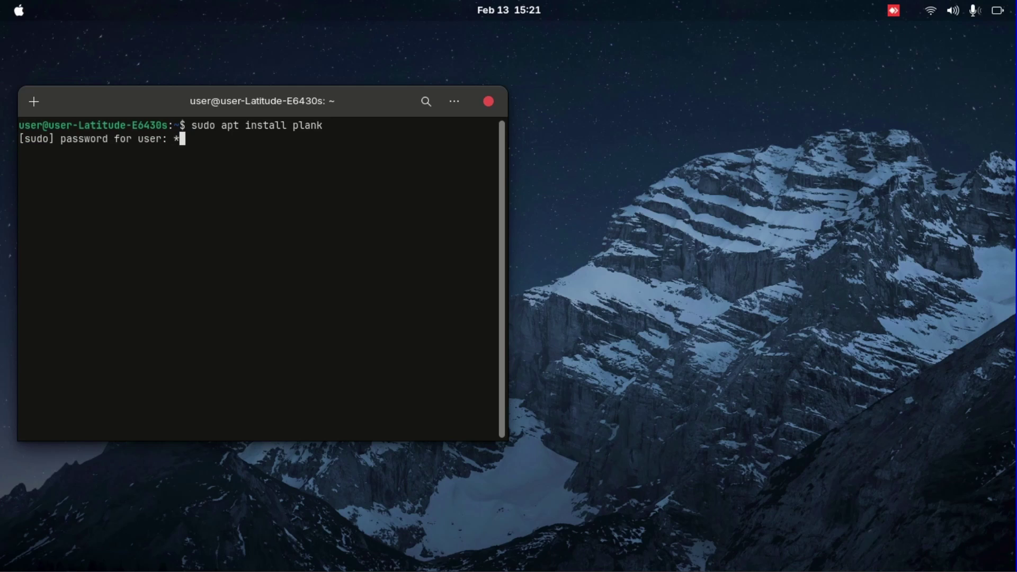
key("Return")
type("y")
key("Return")
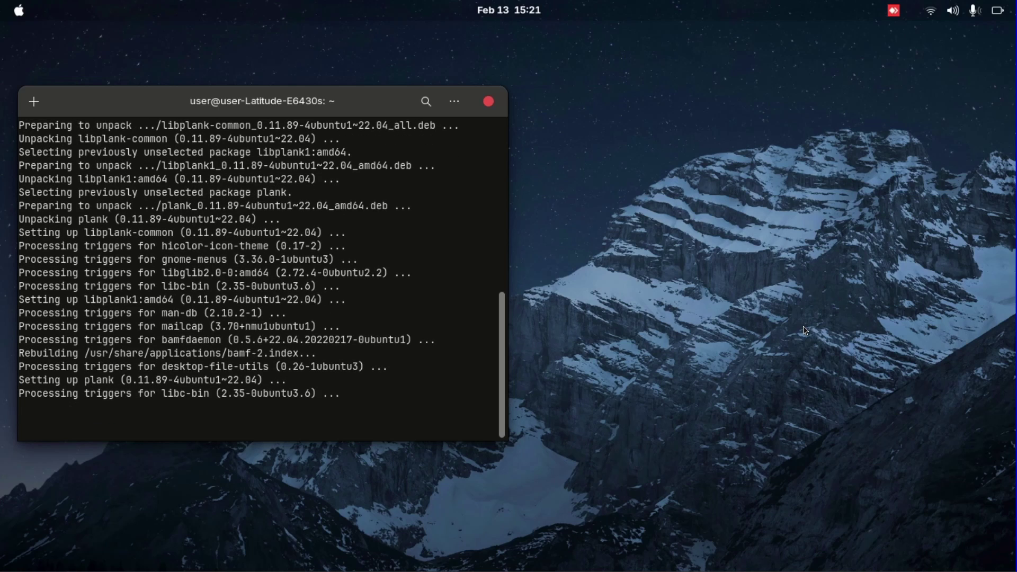
left_click(490, 103)
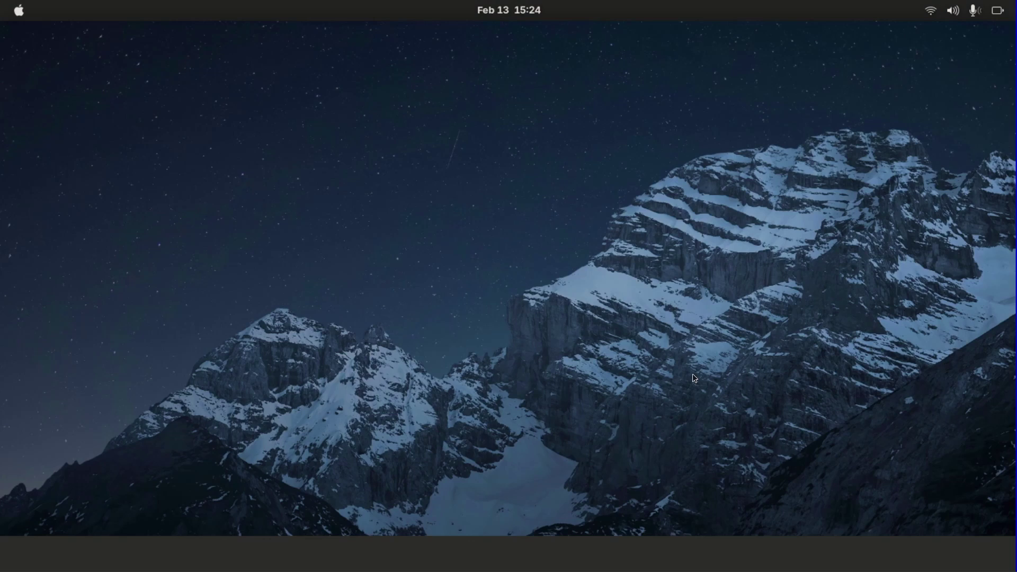
Search the applications for plank and launch the Plank dock
key("super+a")
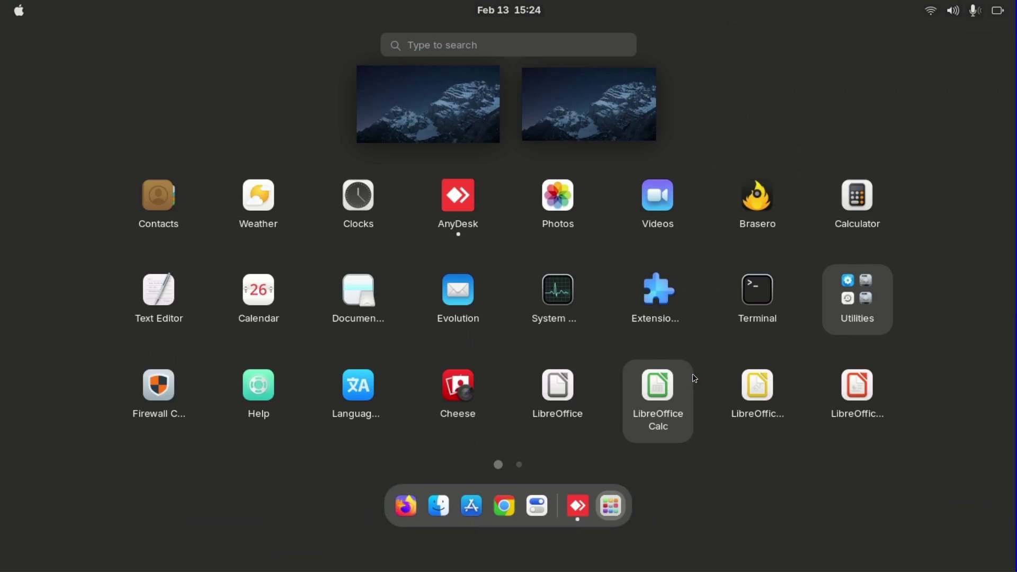
type("plank")
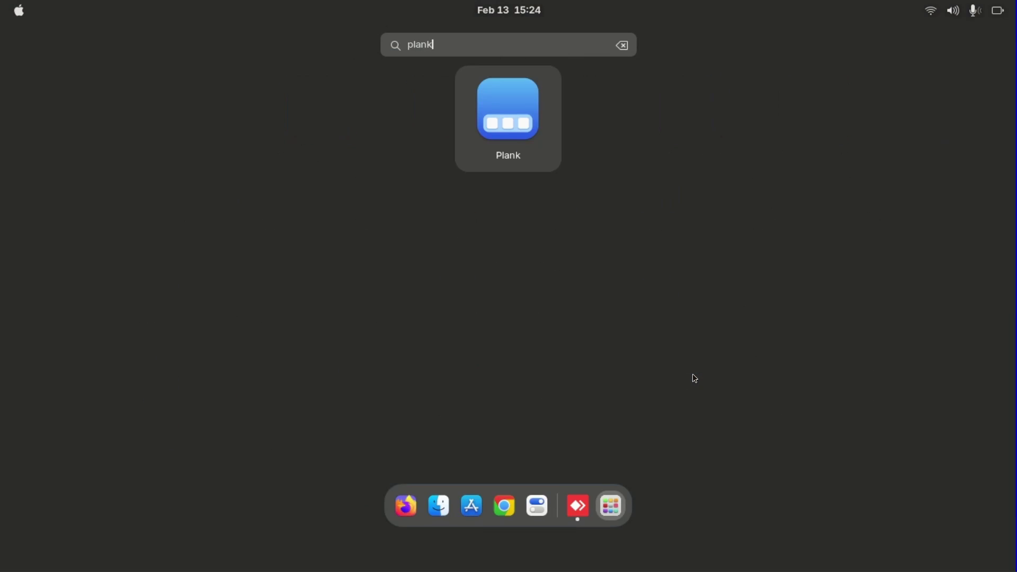
left_click(526, 127)
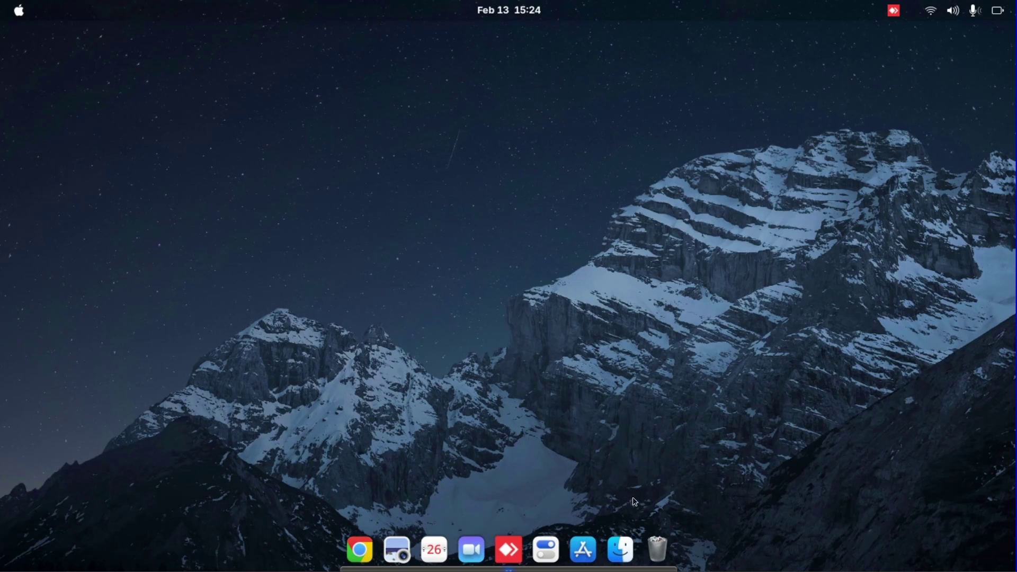
Open the .local/share/plank/themes folder of Home in Files and move its window aside
left_click(623, 539)
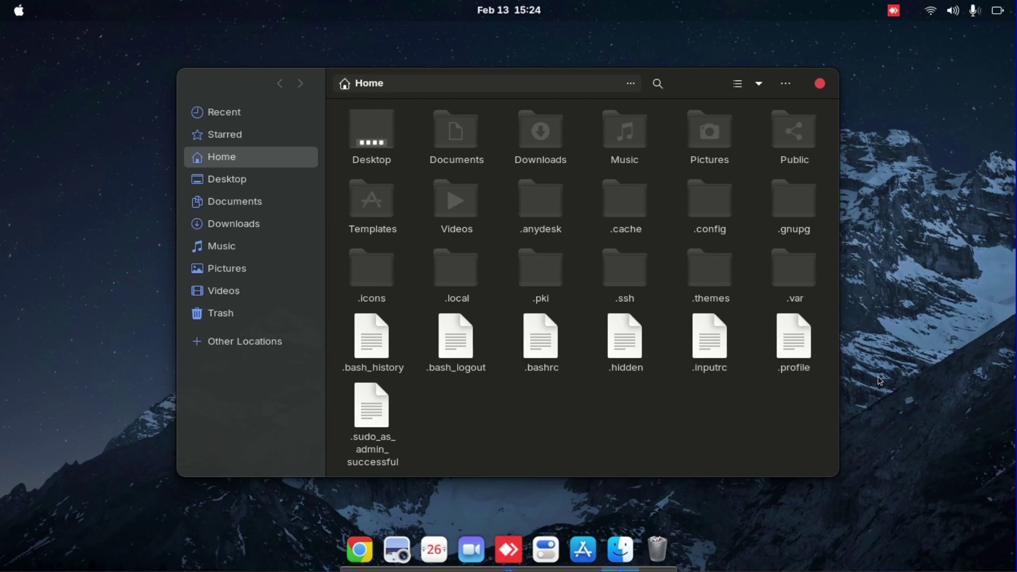
double_click(458, 283)
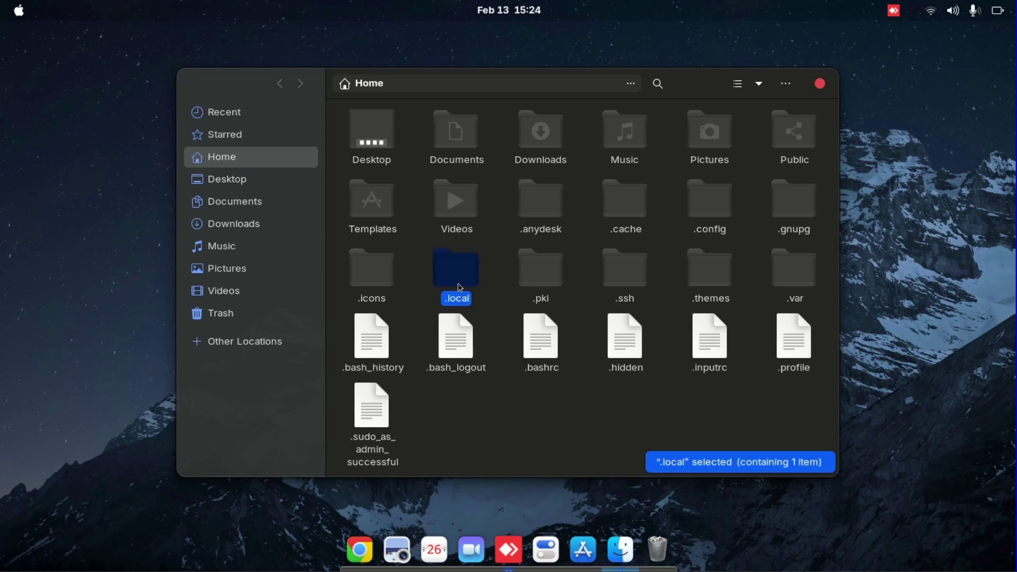
double_click(403, 135)
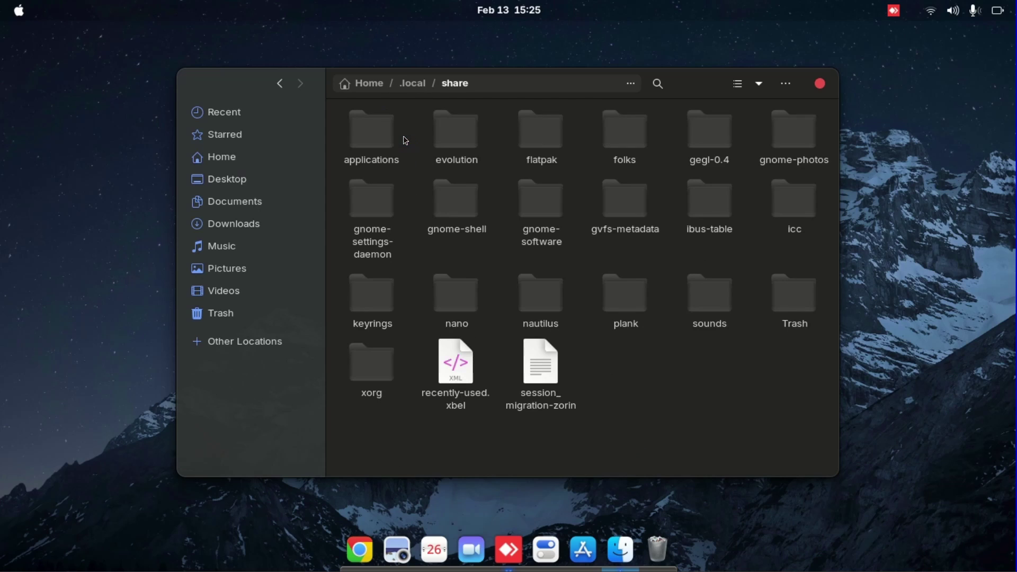
double_click(636, 309)
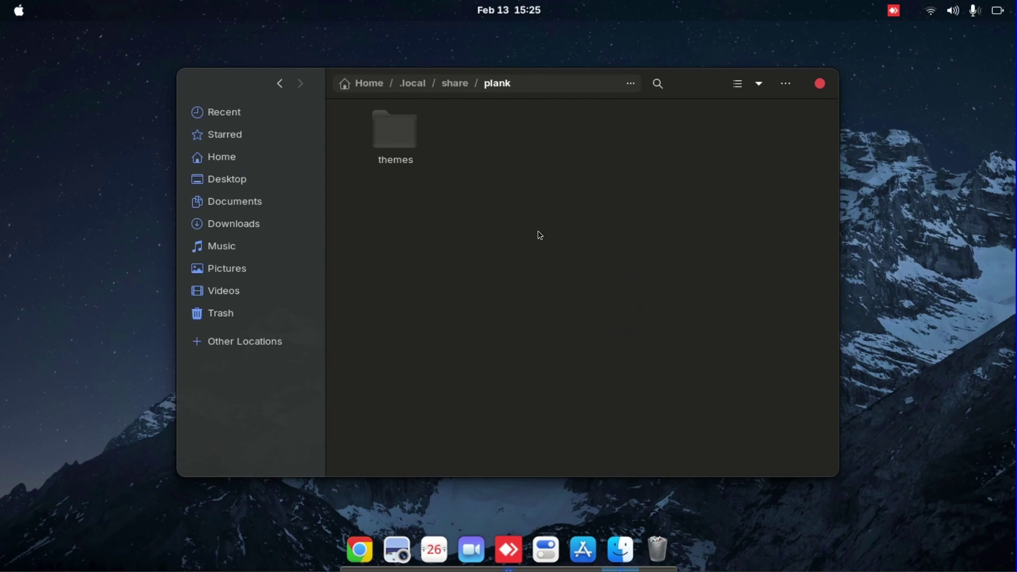
double_click(399, 135)
left_click_drag(265, 82, 395, 89)
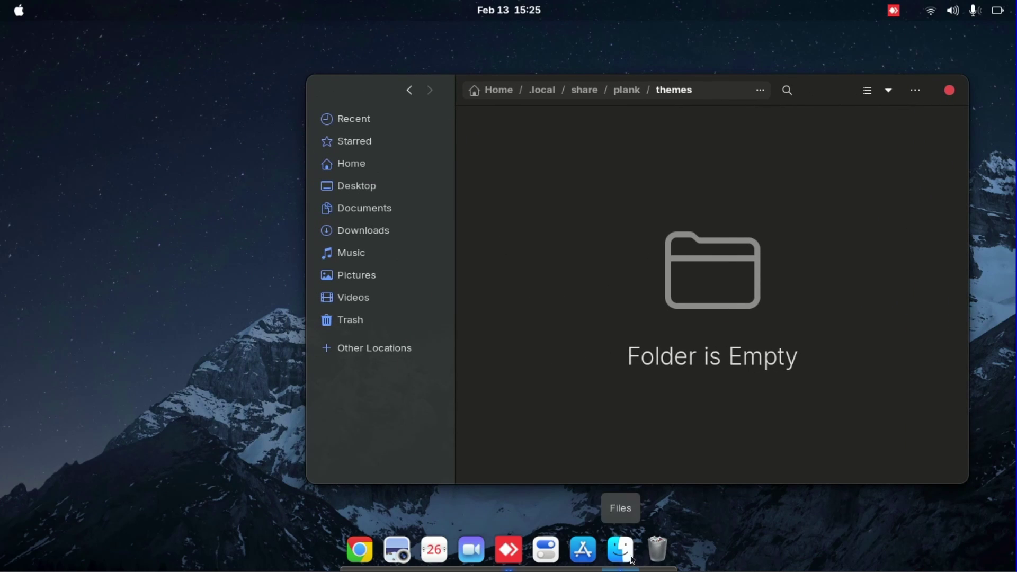
Open a second Files window on the plank folder in Downloads and open the mcOS-BS-iMacM1-Black.zip archive
right_click(621, 551)
left_click(624, 514)
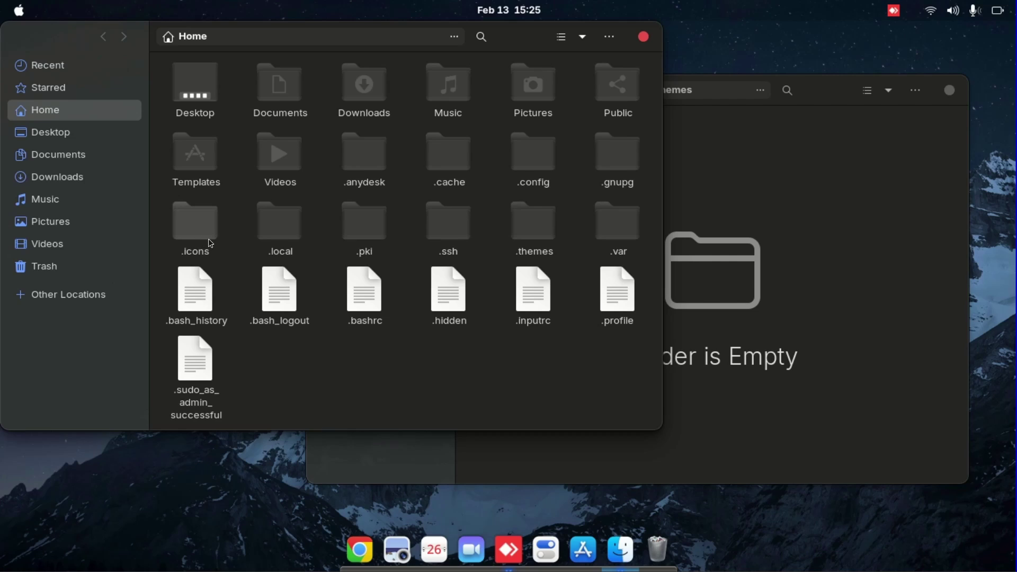
left_click(115, 181)
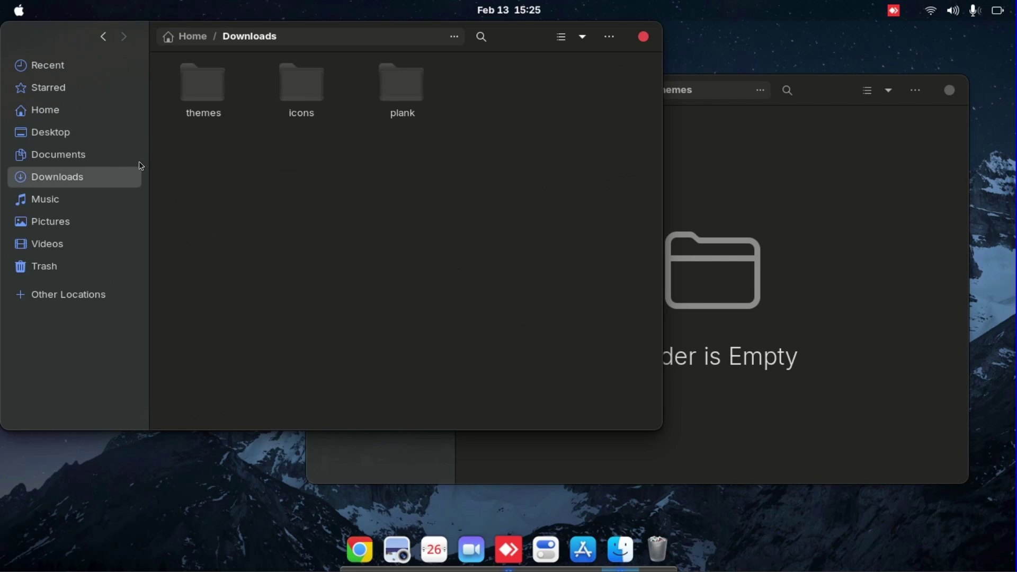
double_click(397, 90)
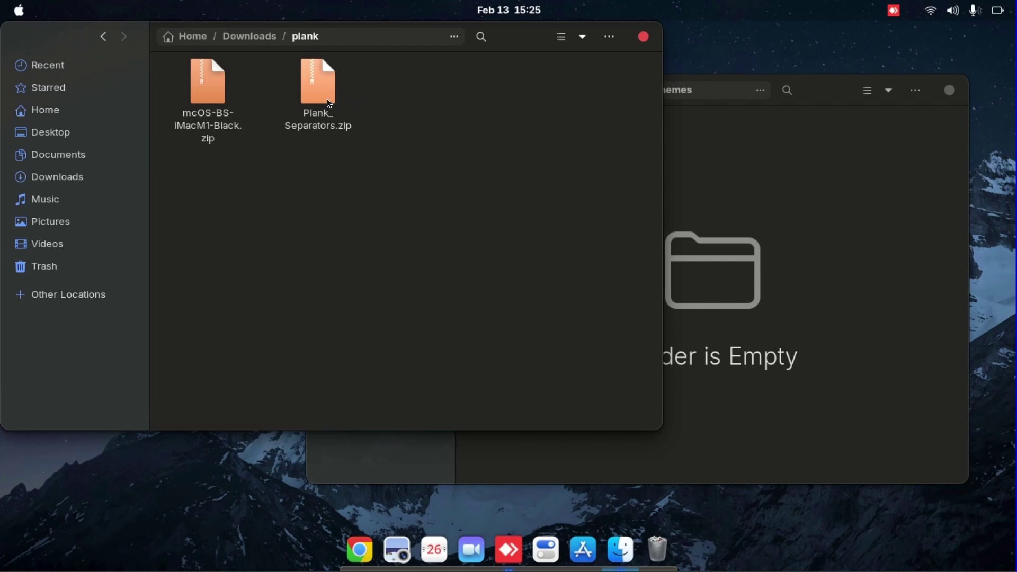
left_click(212, 84)
double_click(213, 87)
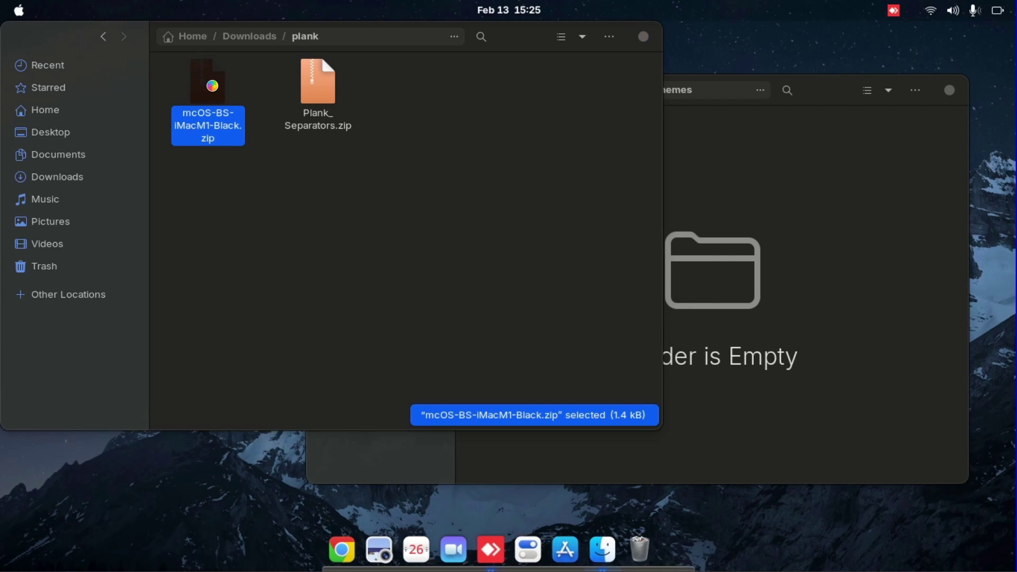
Extract the mcOS-BS-iMacM1-Black folder from the archive into Plank's themes folder, and close the archive and themes windows
left_click_drag(281, 148, 765, 227)
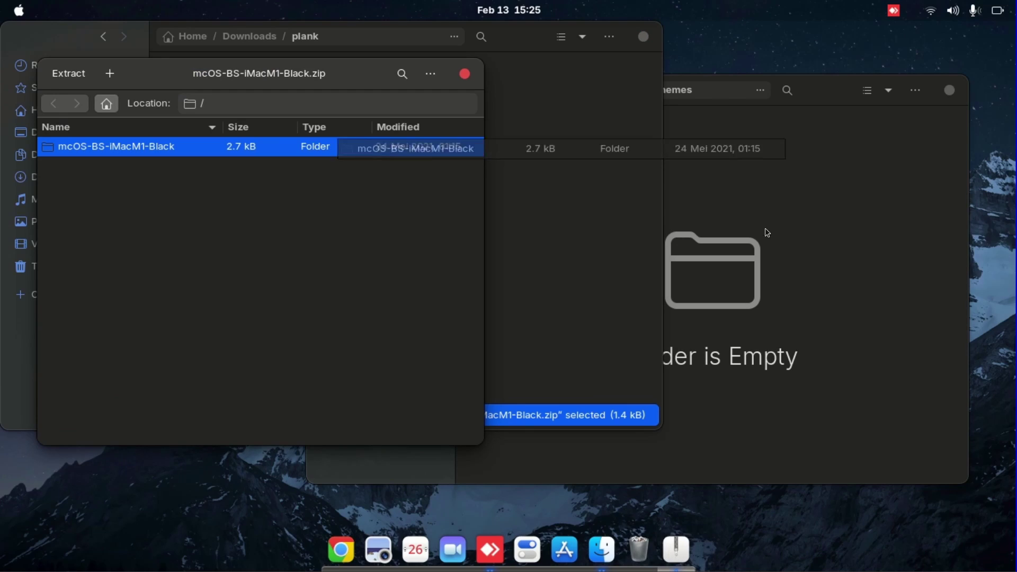
left_click(784, 217)
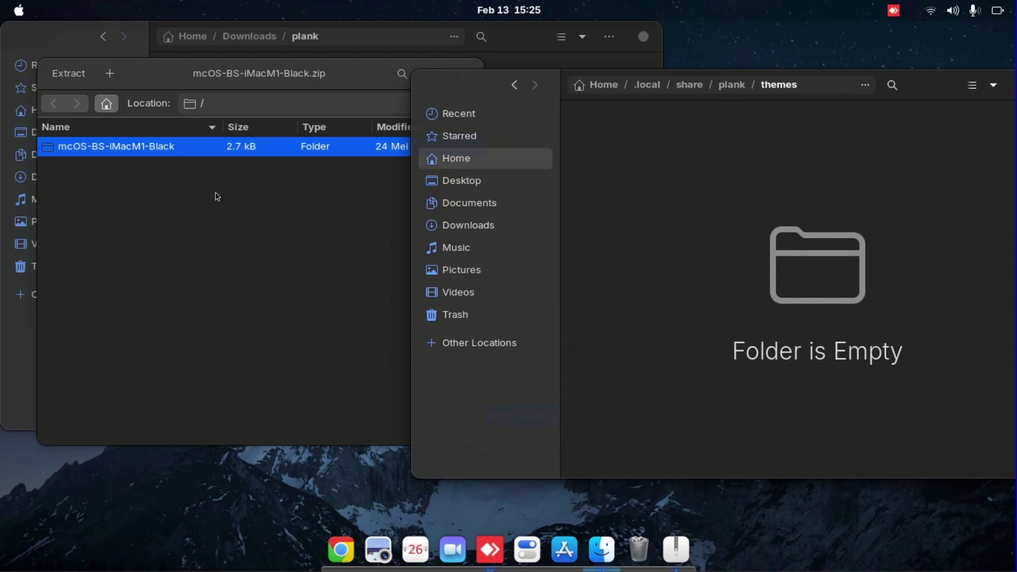
left_click_drag(252, 154, 624, 196)
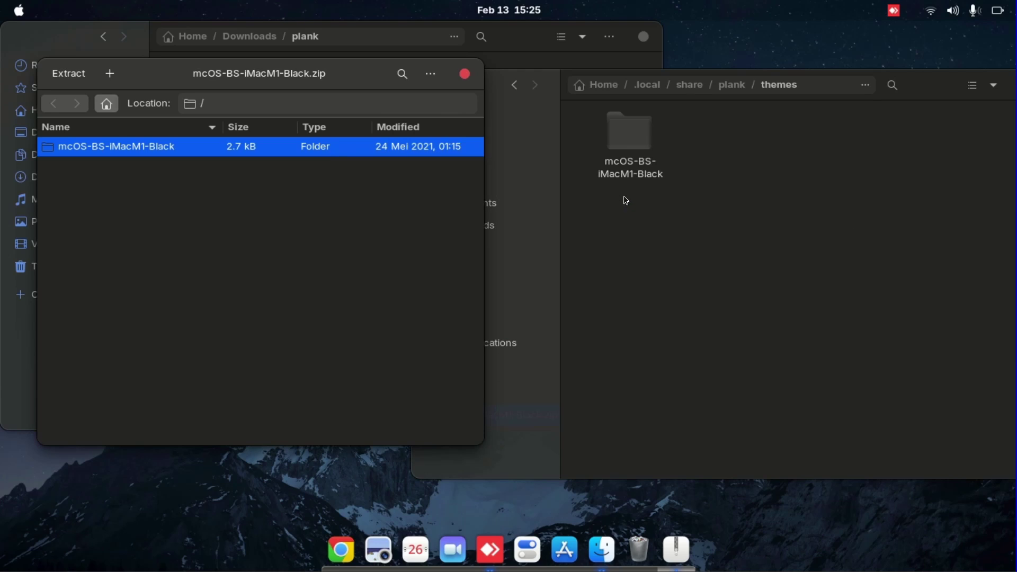
left_click(466, 76)
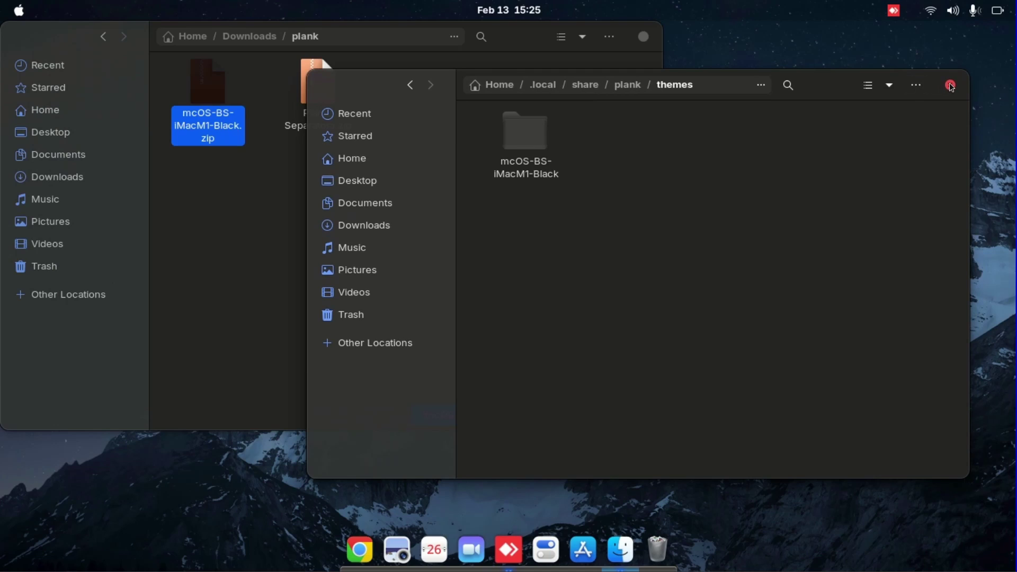
left_click(952, 86)
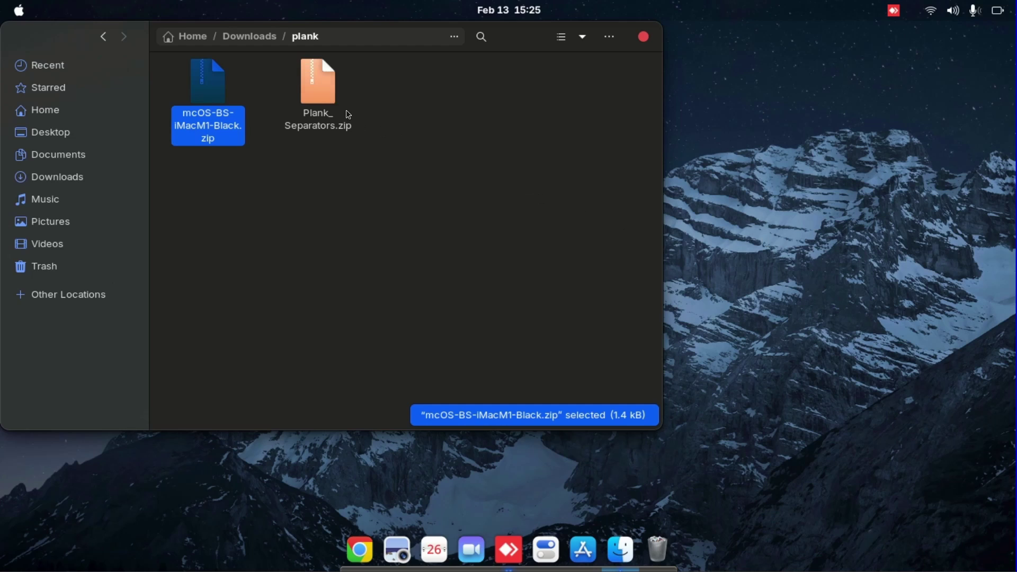
Extract Plank_Separators.zip in place and open its Separators_horizontal folder
left_click(348, 113)
double_click(330, 93)
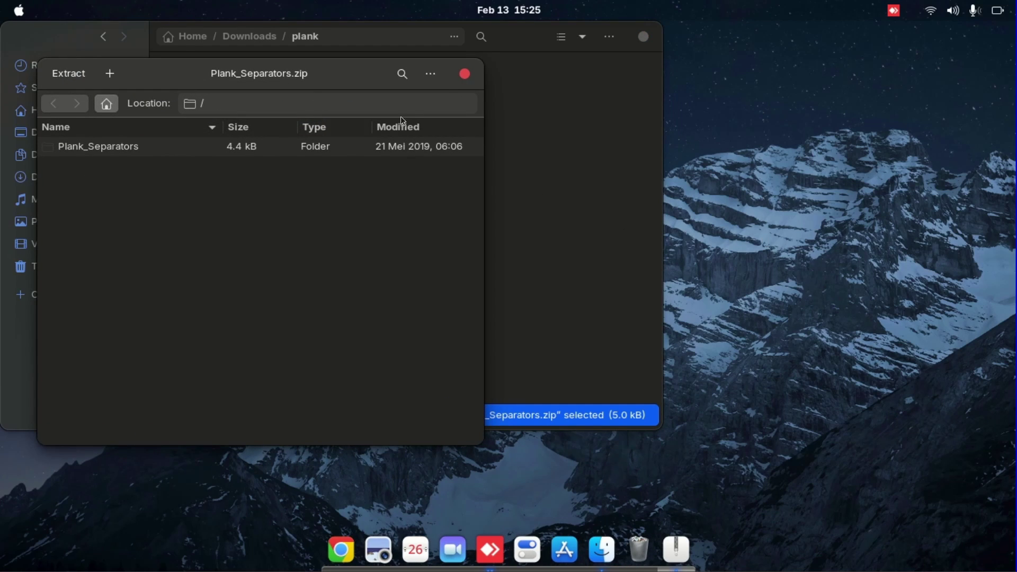
left_click(465, 74)
right_click(328, 110)
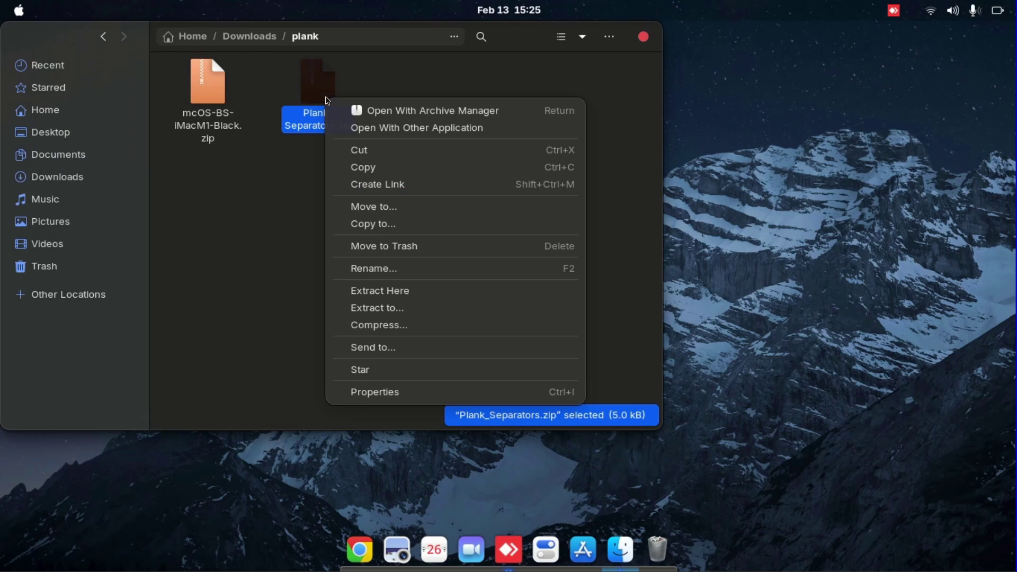
left_click(385, 291)
double_click(204, 117)
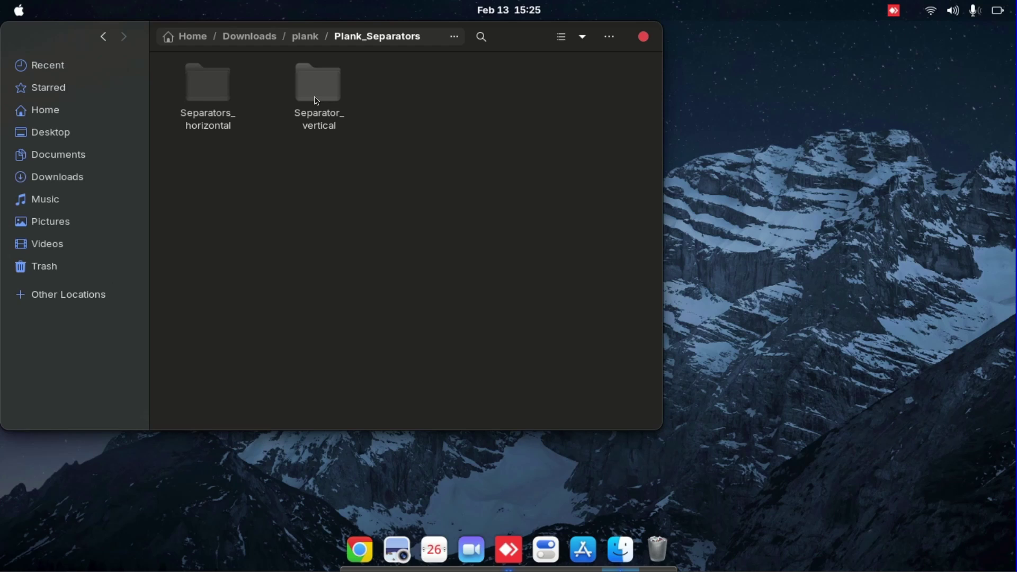
double_click(317, 100)
left_click(104, 37)
double_click(204, 110)
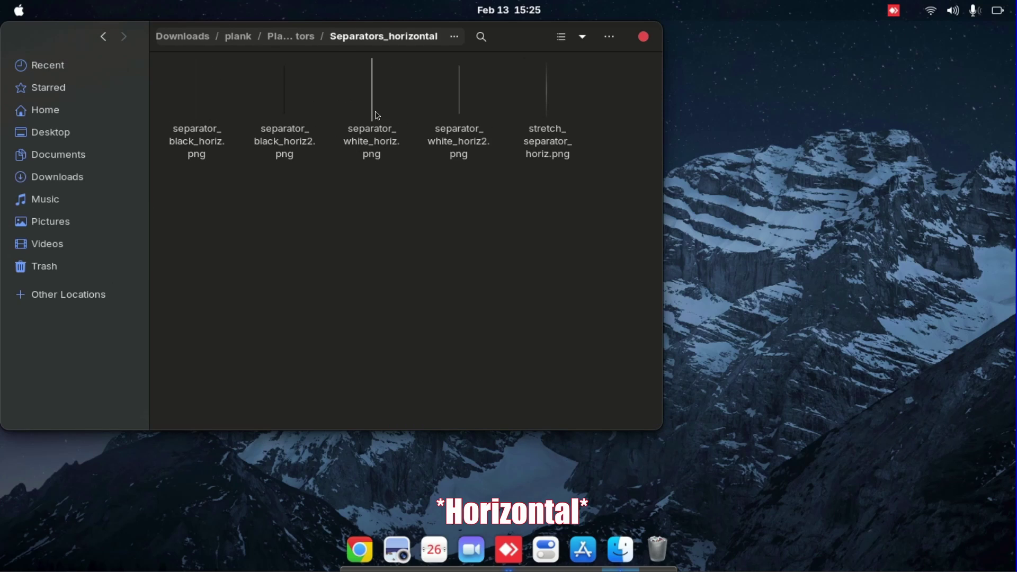
Set the dock's theme to mcOS-BS-iMacM1-Black in the Plank preferences and close them
right_click(659, 551)
left_click(681, 554)
right_click(681, 552)
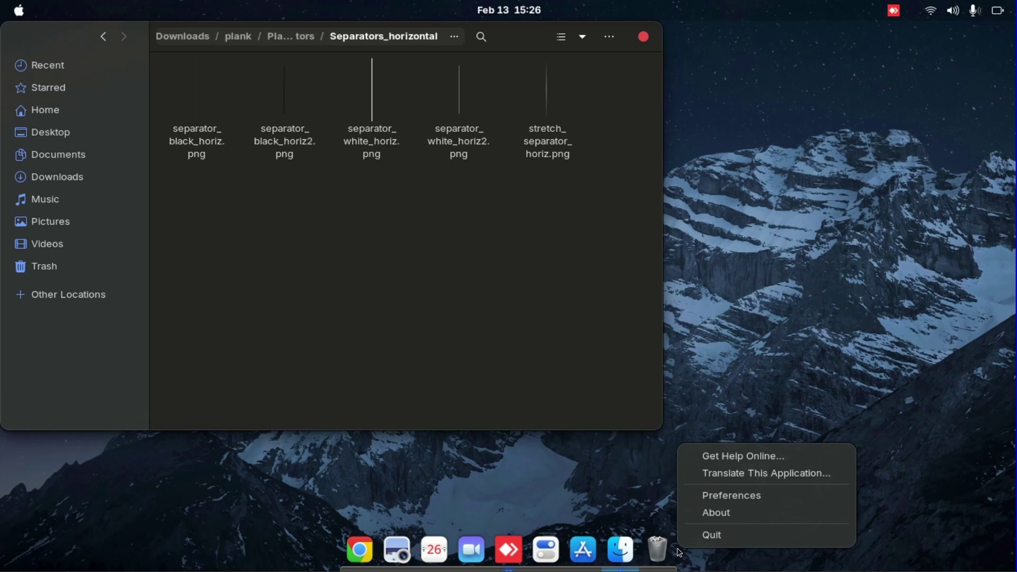
left_click(727, 497)
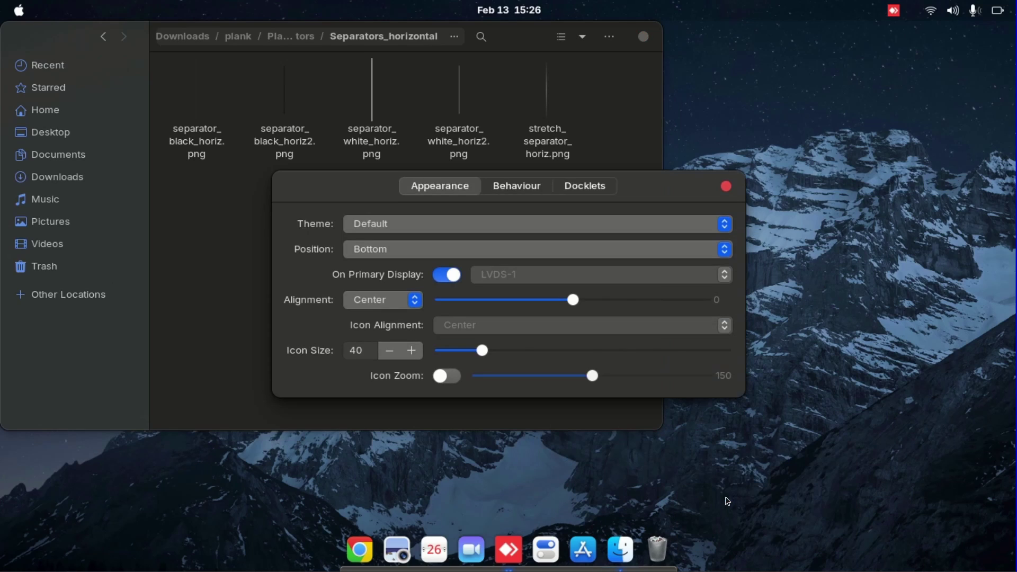
left_click(605, 222)
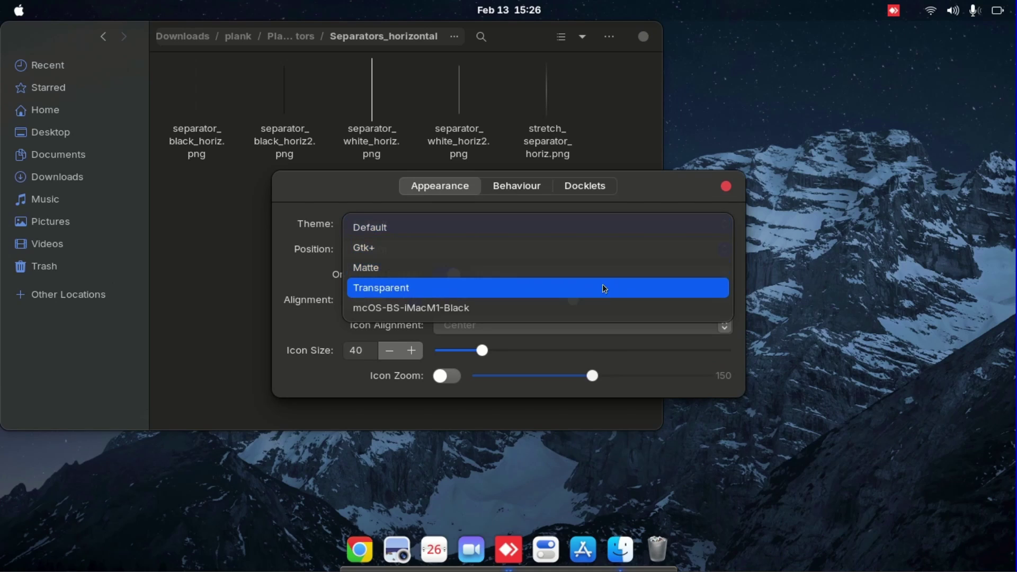
left_click(602, 304)
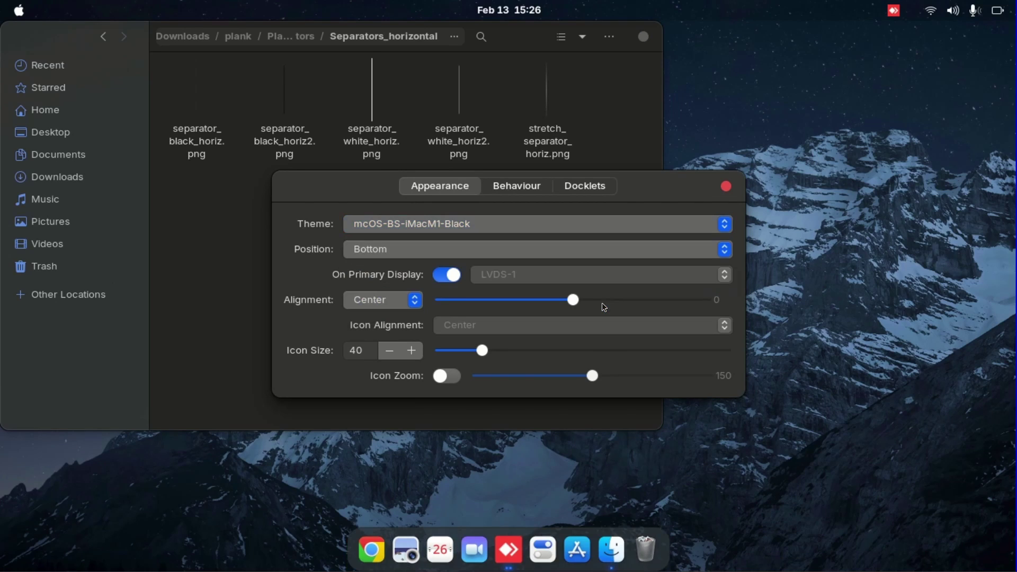
left_click(727, 187)
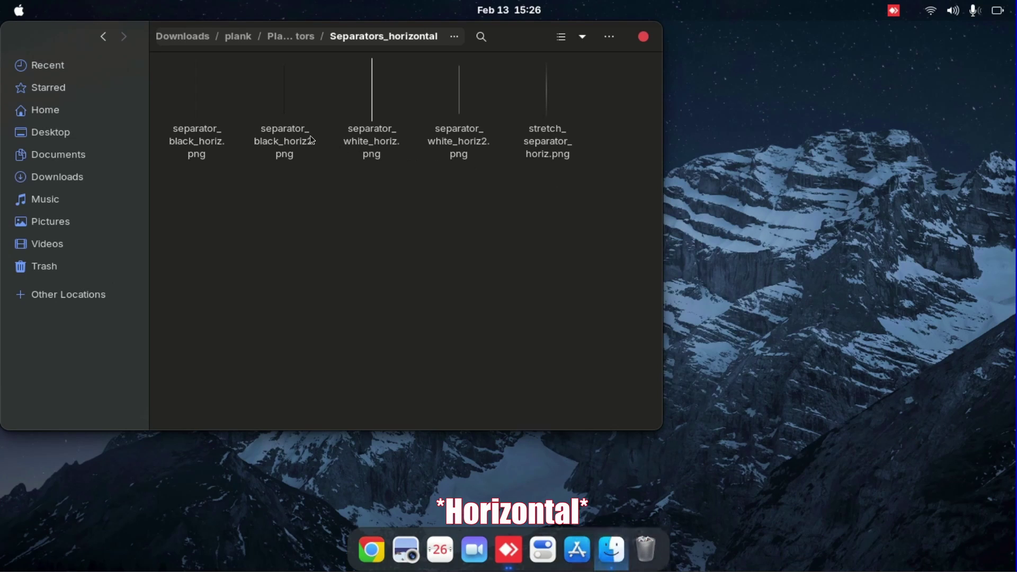
Add separator_white_horiz.png to the dock between Files and the trash, and close the Separators_horizontal window
left_click_drag(373, 121, 391, 129)
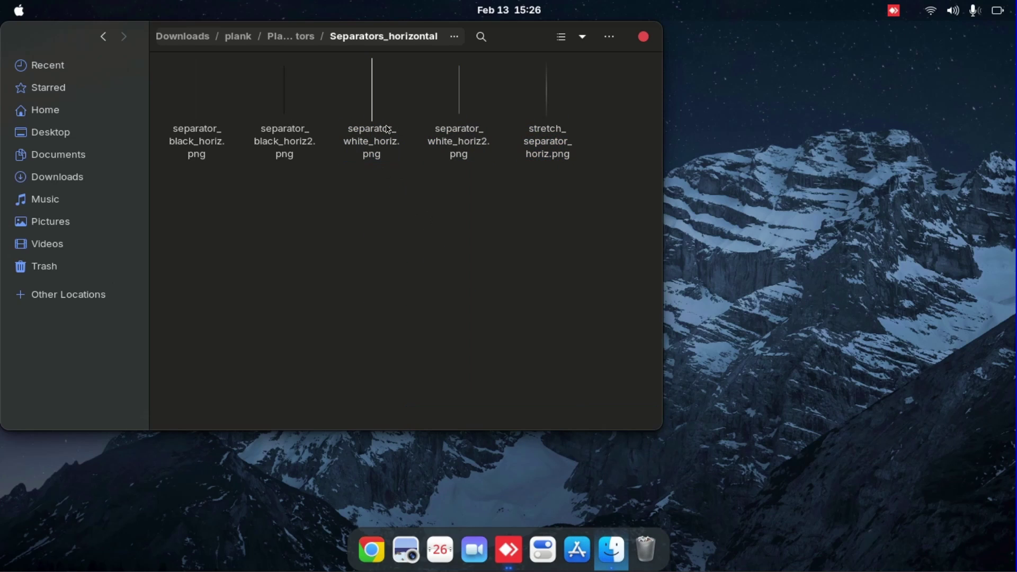
left_click(377, 142)
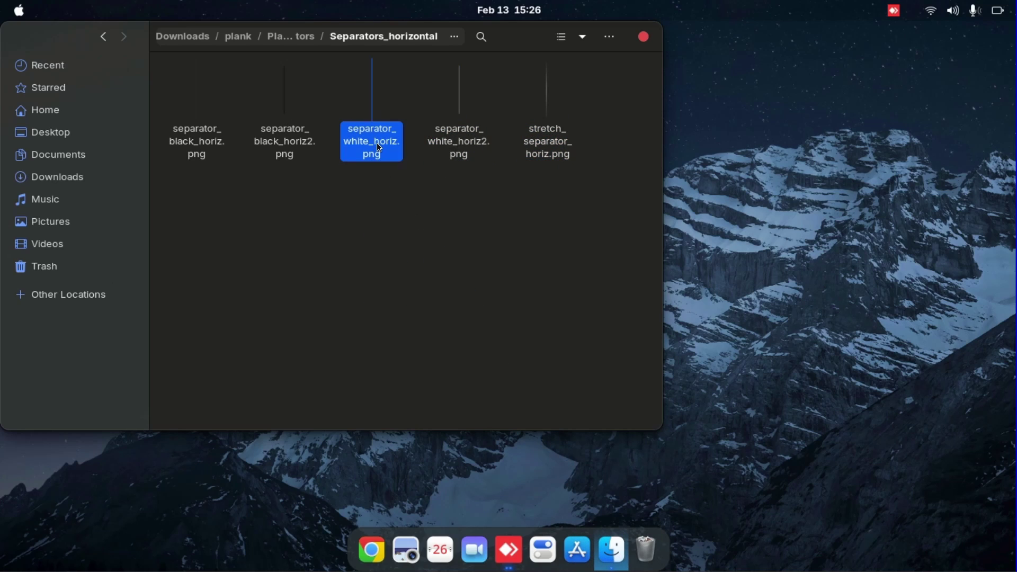
left_click_drag(376, 142, 632, 563)
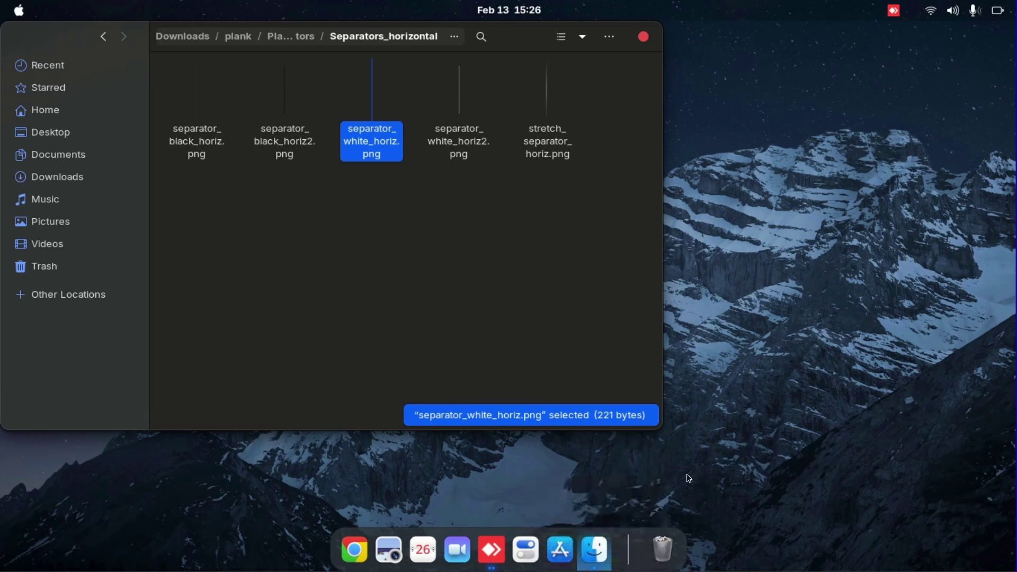
left_click(646, 36)
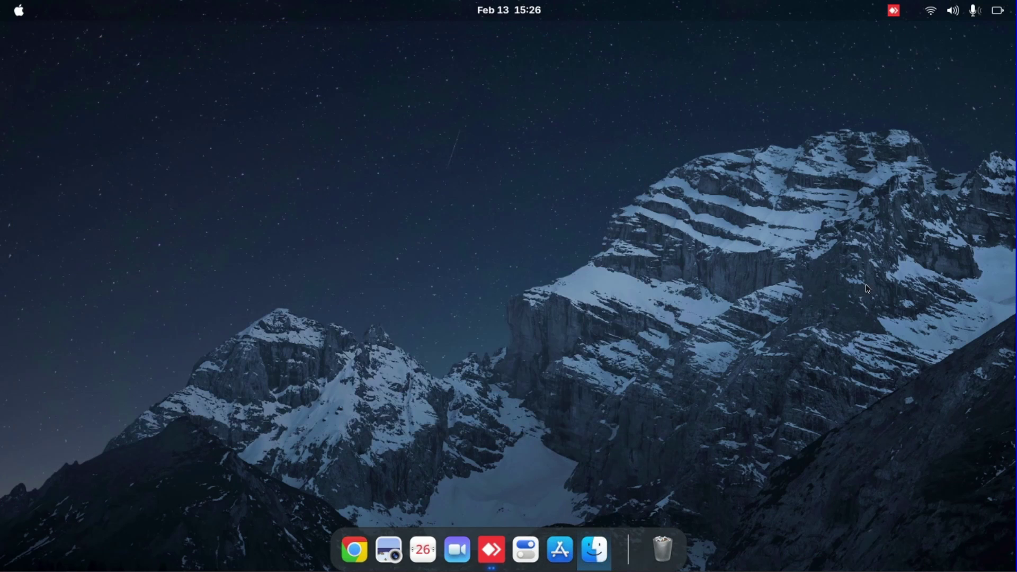
Add Plank to the startup applications in Tweaks and close Tweaks
left_click(527, 551)
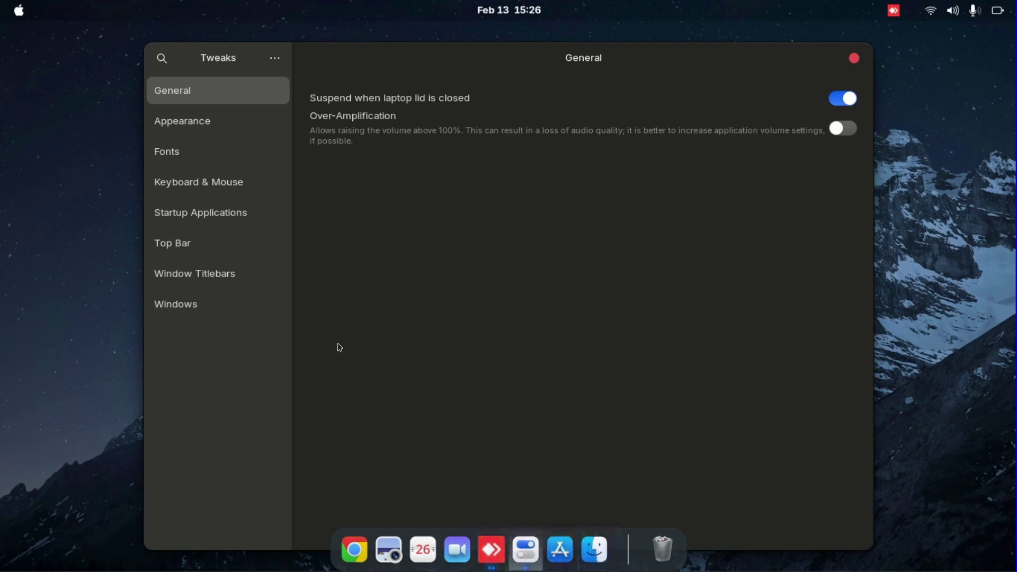
left_click(244, 222)
left_click(828, 145)
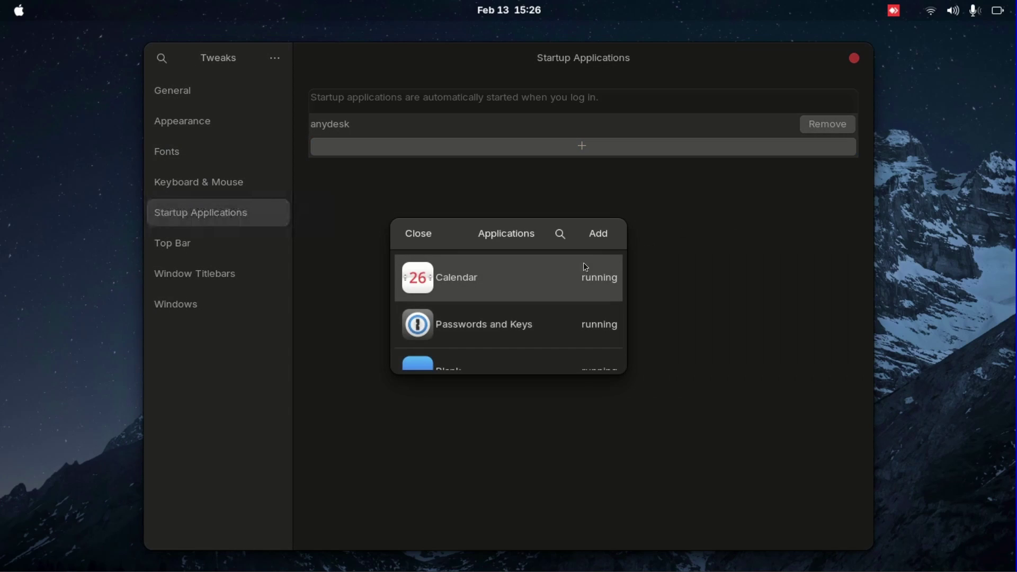
scroll(589, 266, "down", 1)
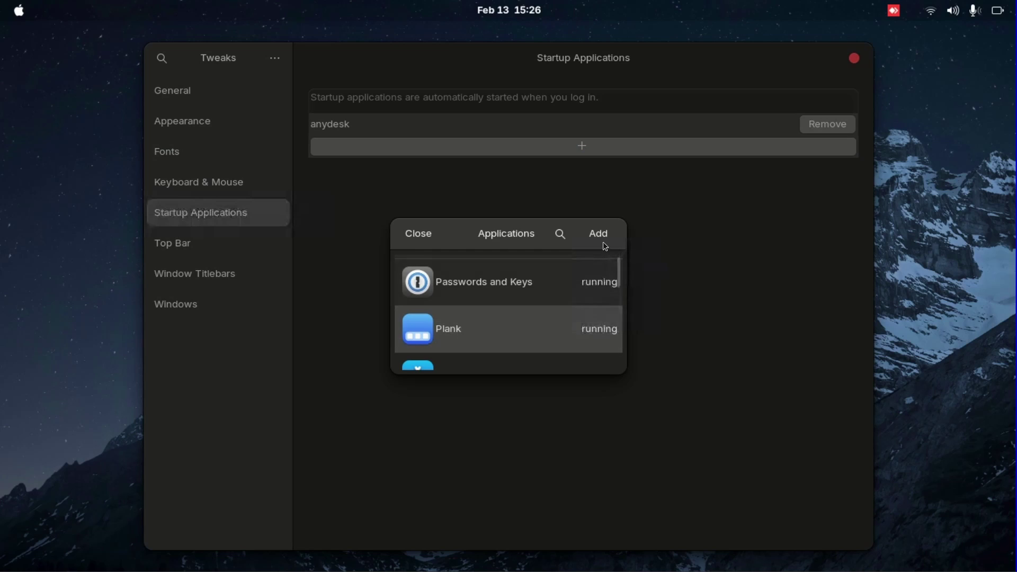
left_click(603, 241)
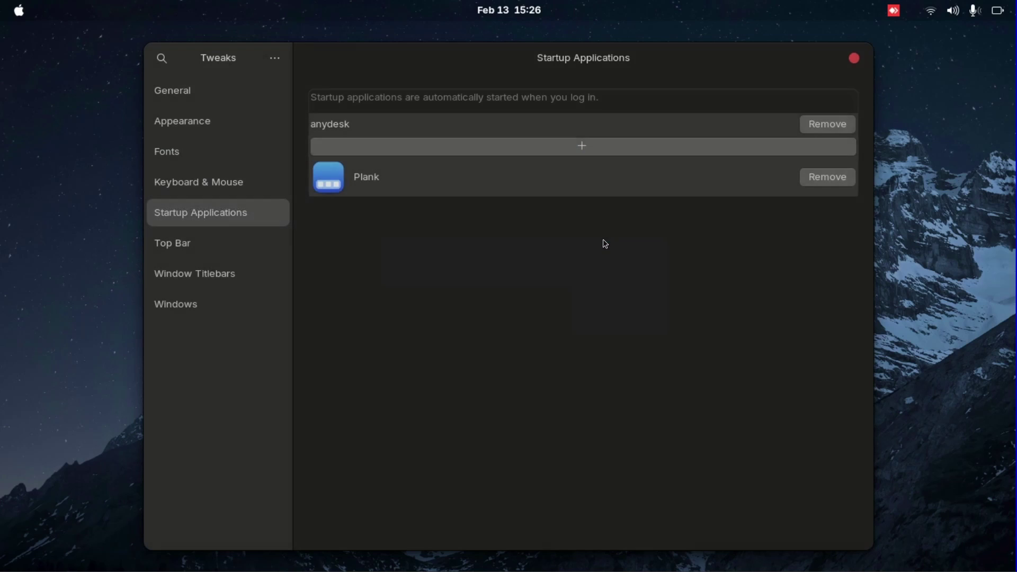
left_click(855, 59)
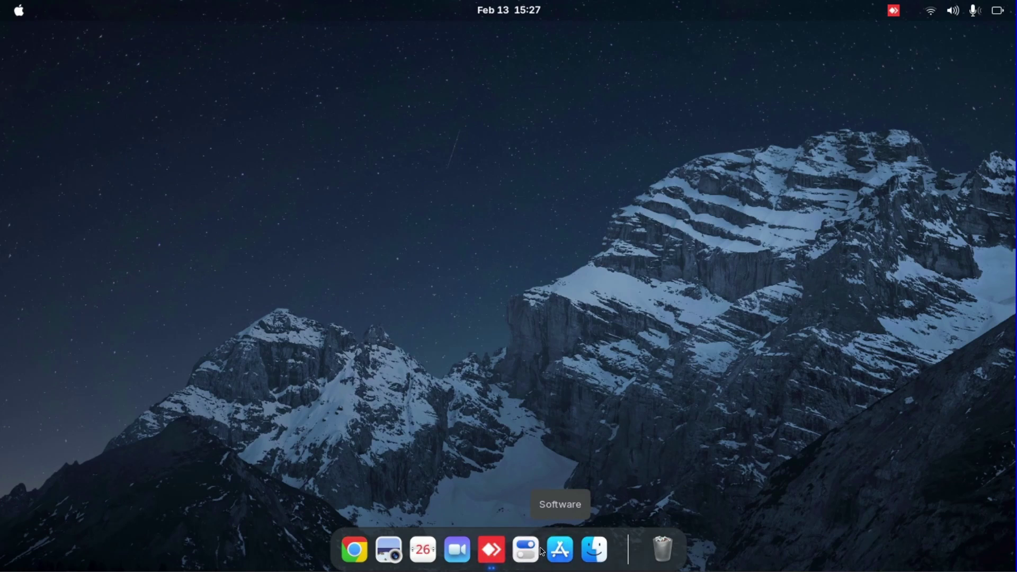
Remove the Videos icon from the dock
right_click(481, 551)
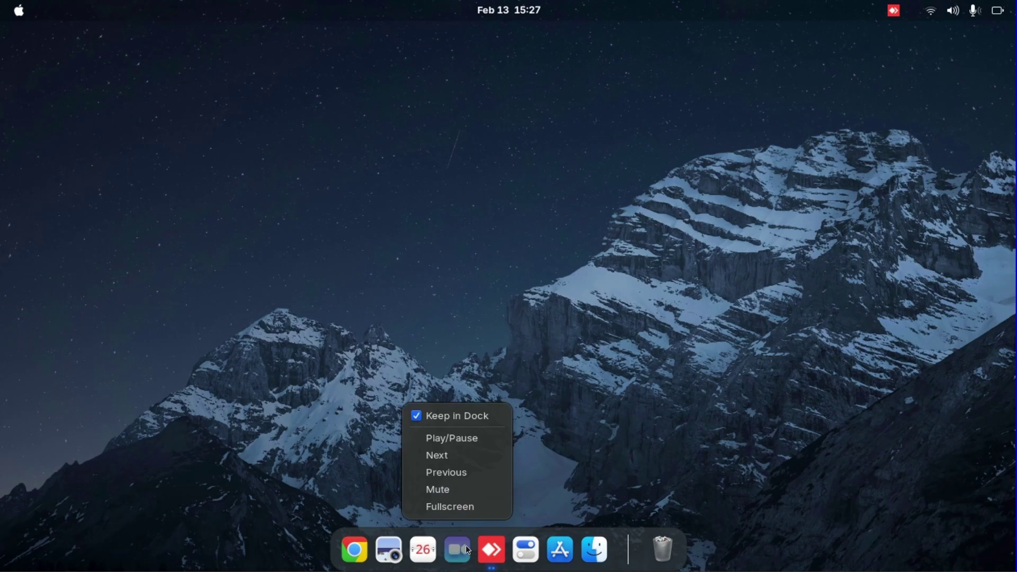
left_click(444, 417)
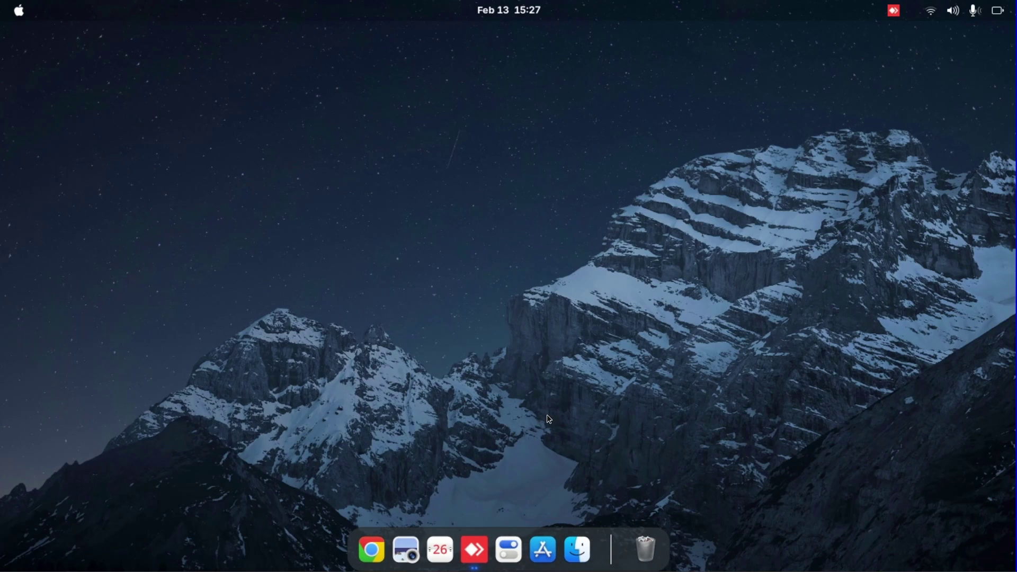
Launch LibreOffice from the application grid and keep its icon in the dock
key("super+a")
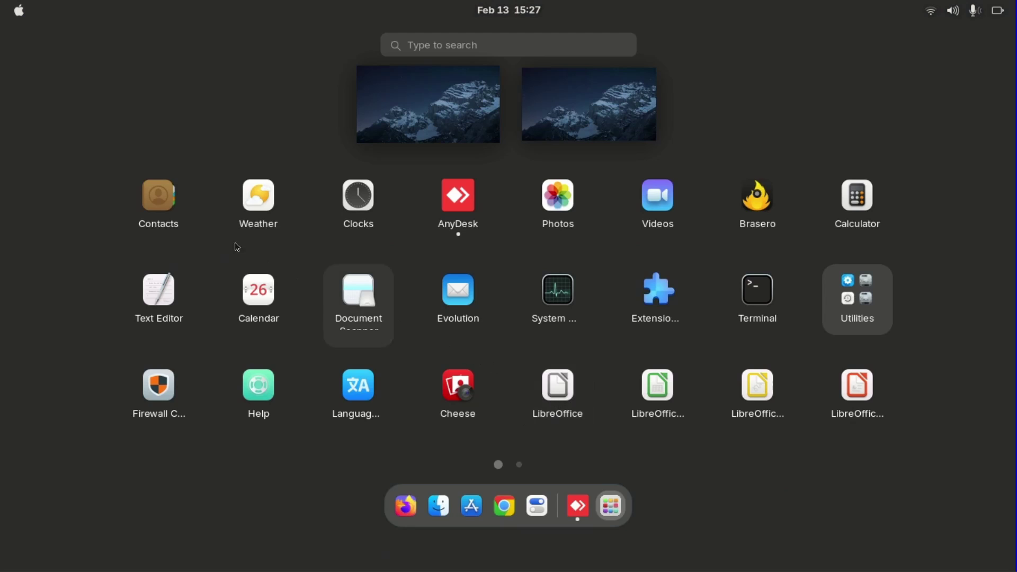
left_click(568, 410)
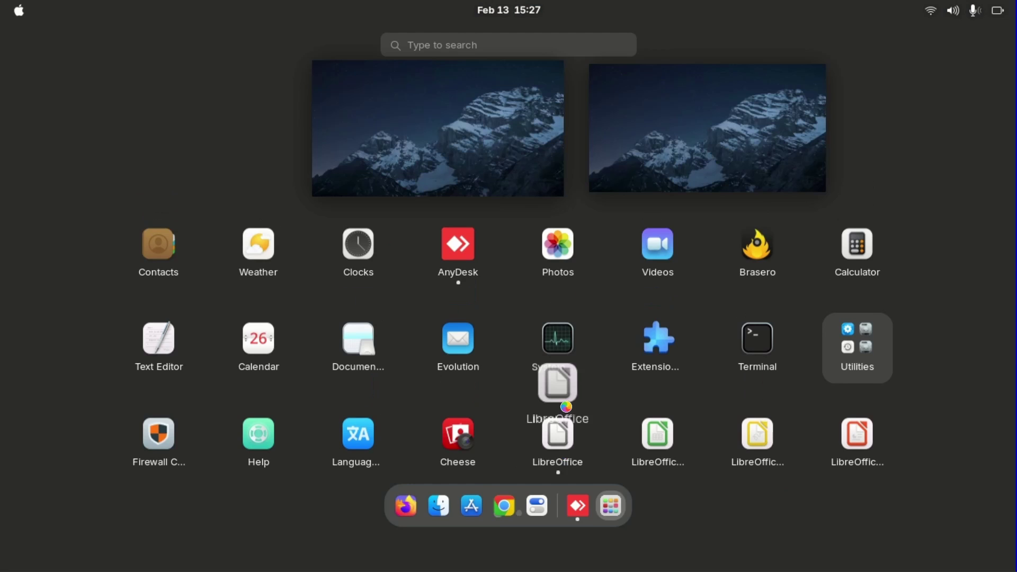
right_click(660, 534)
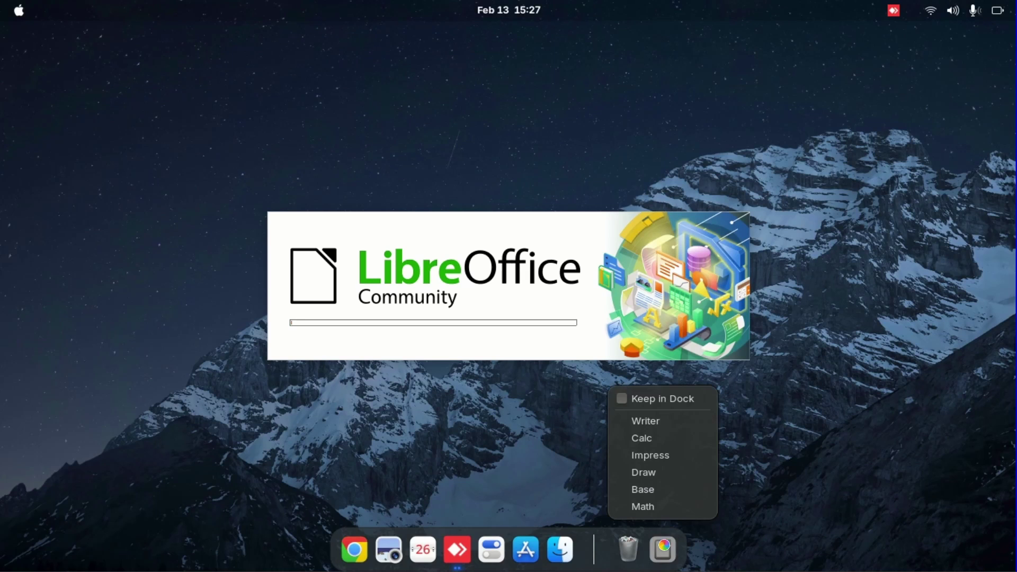
left_click(675, 402)
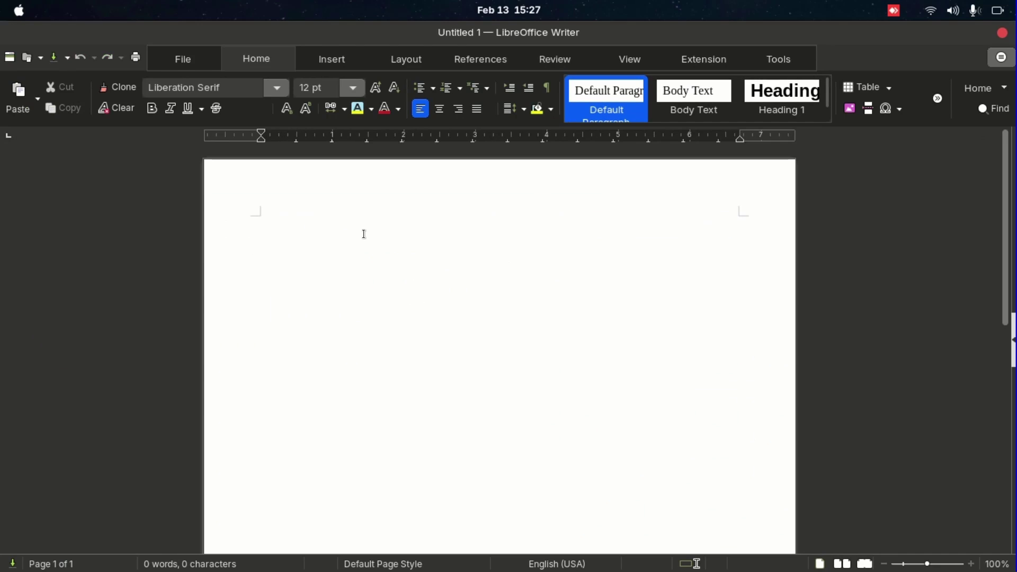
Write "Welcome to Mac OS :D" in the blank Writer document
type("Welcom")
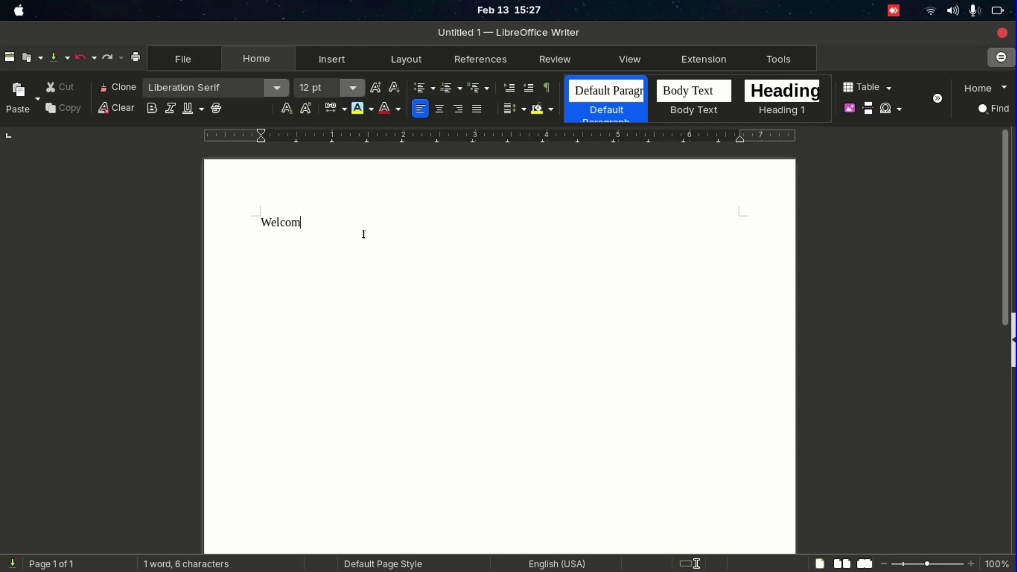
type("e to Mac OS")
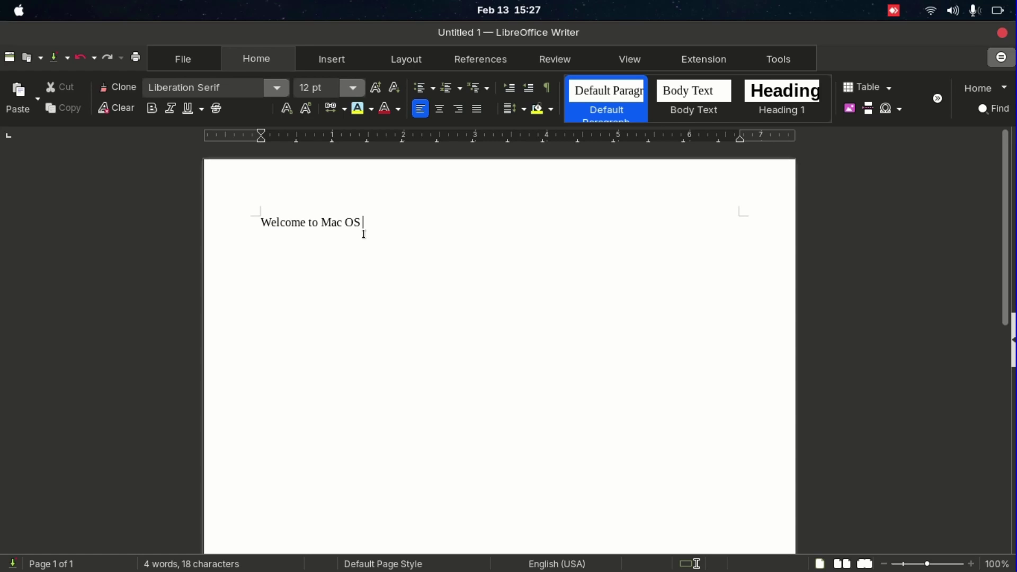
type(" :D")
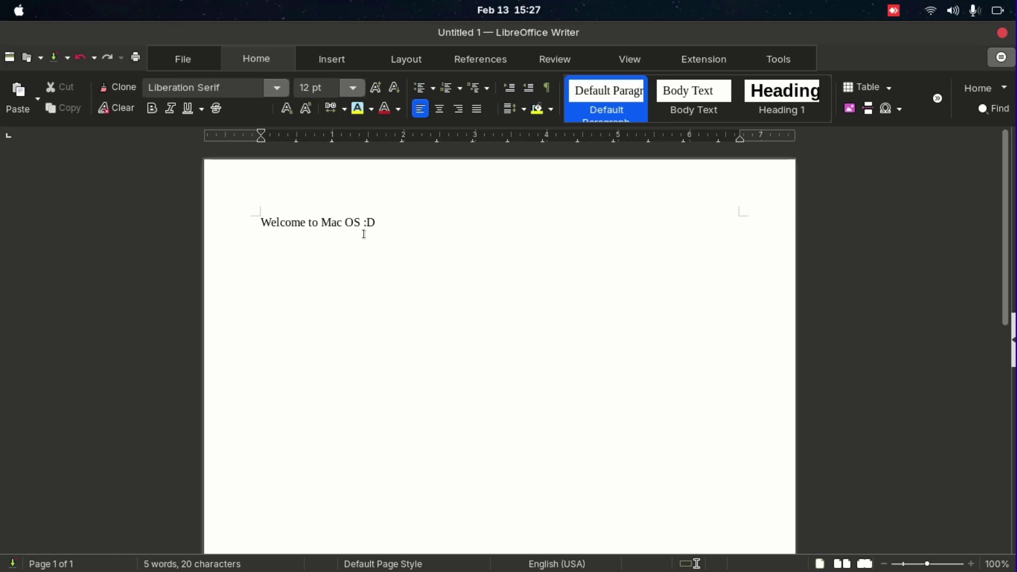
Close the Writer document without saving and remove LibreOffice from the dock
left_click(1002, 36)
left_click(415, 333)
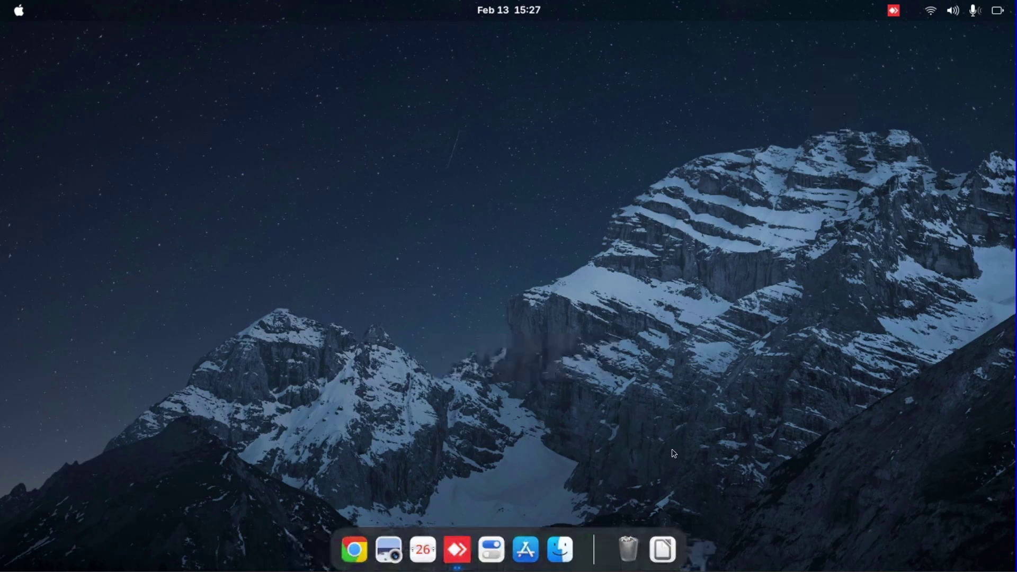
right_click(668, 536)
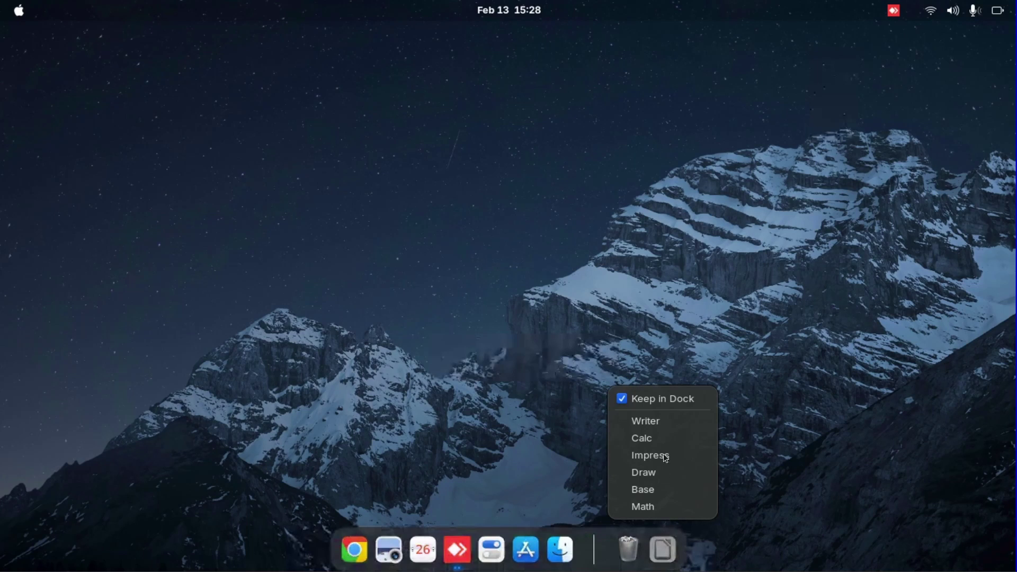
left_click(667, 403)
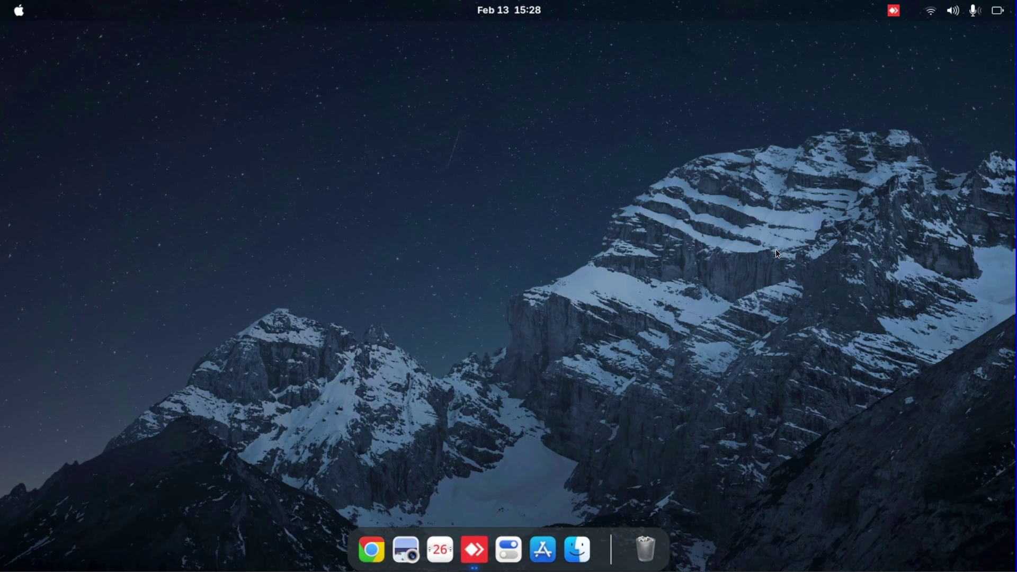
Open the desktop background settings and look through the available wallpapers
right_click(539, 217)
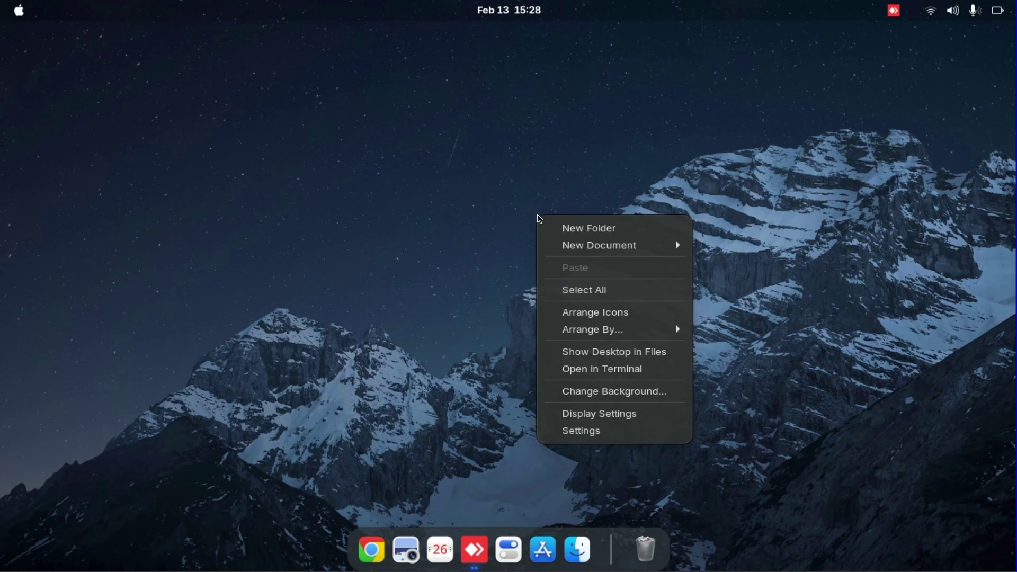
left_click(597, 391)
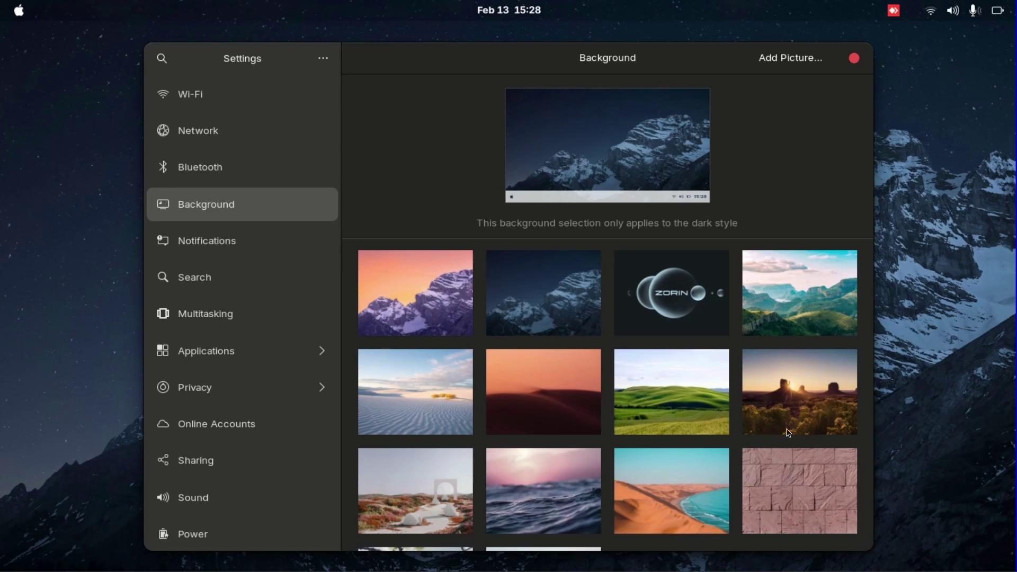
scroll(832, 447, "down", 2)
scroll(834, 455, "down", 2)
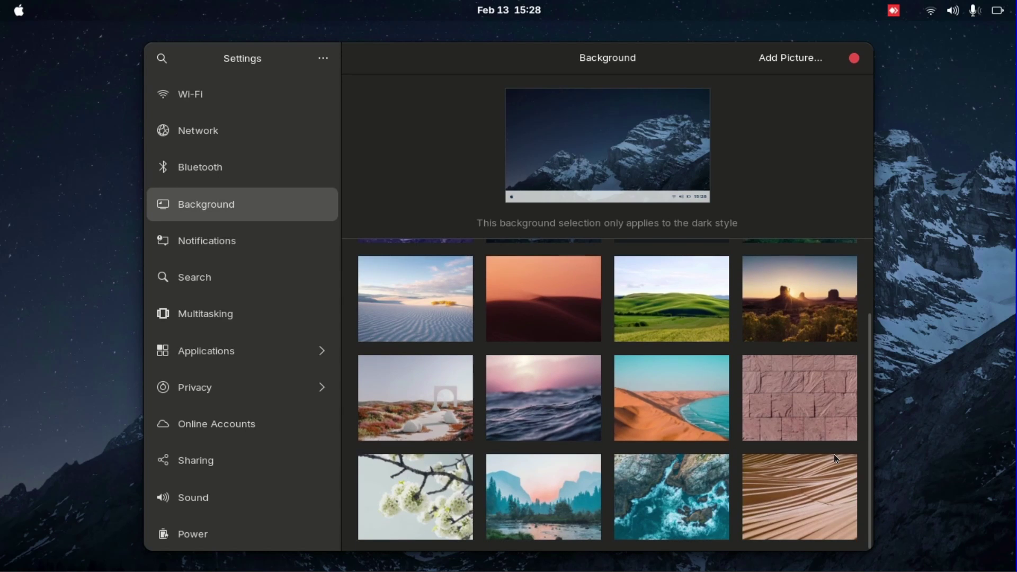
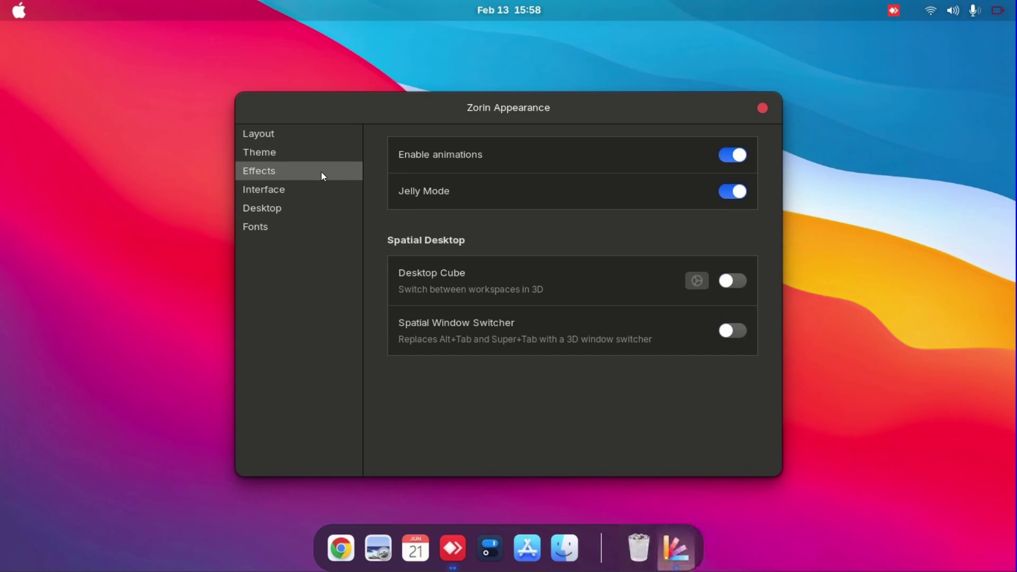
Turn on the Spatial Window Switcher and turn off Icons on Desktop in Zorin Appearance, and close it
left_click(738, 330)
left_click(349, 188)
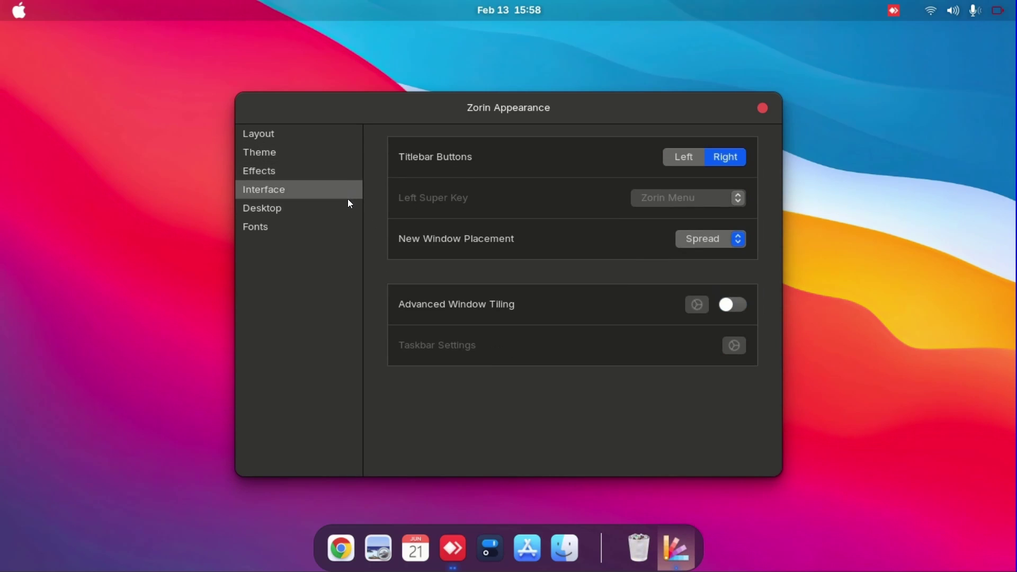
left_click(348, 211)
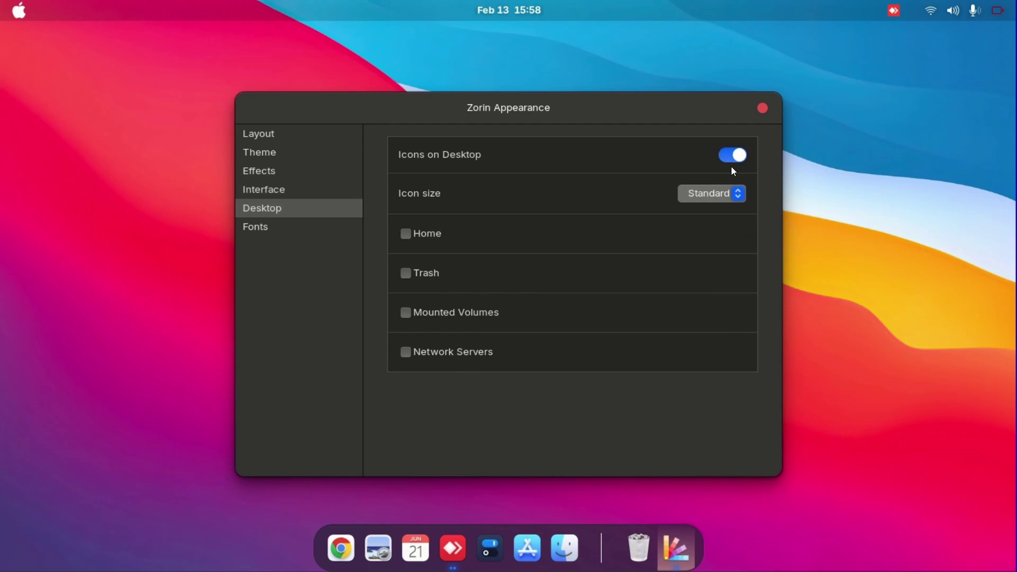
left_click(734, 157)
left_click(331, 229)
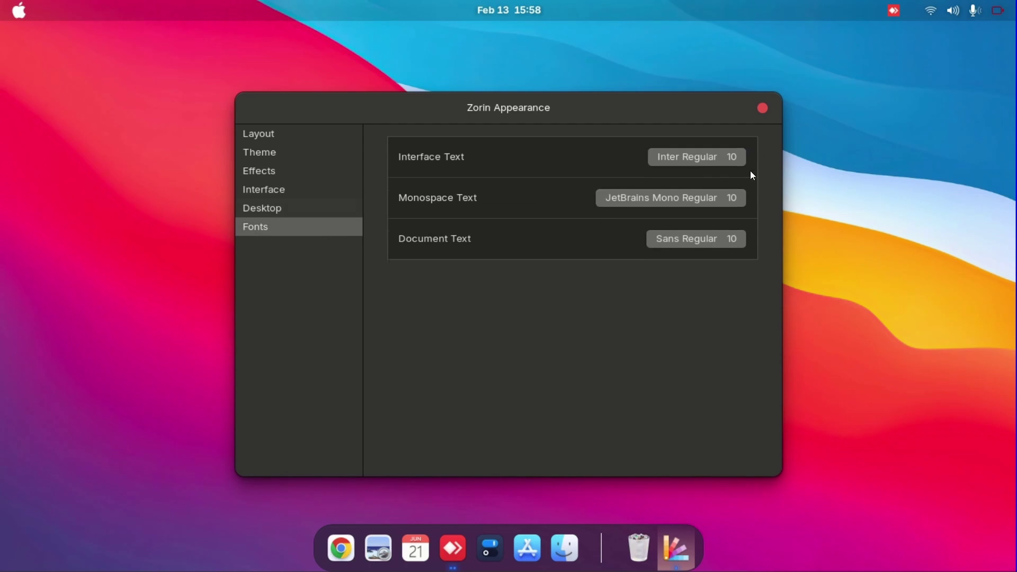
left_click(763, 108)
right_click(777, 175)
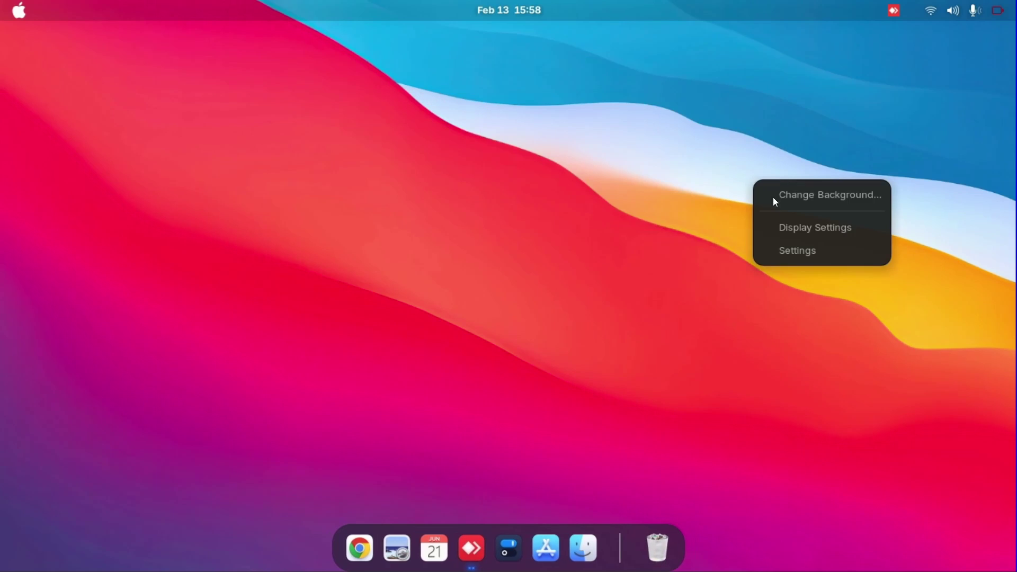
left_click(694, 388)
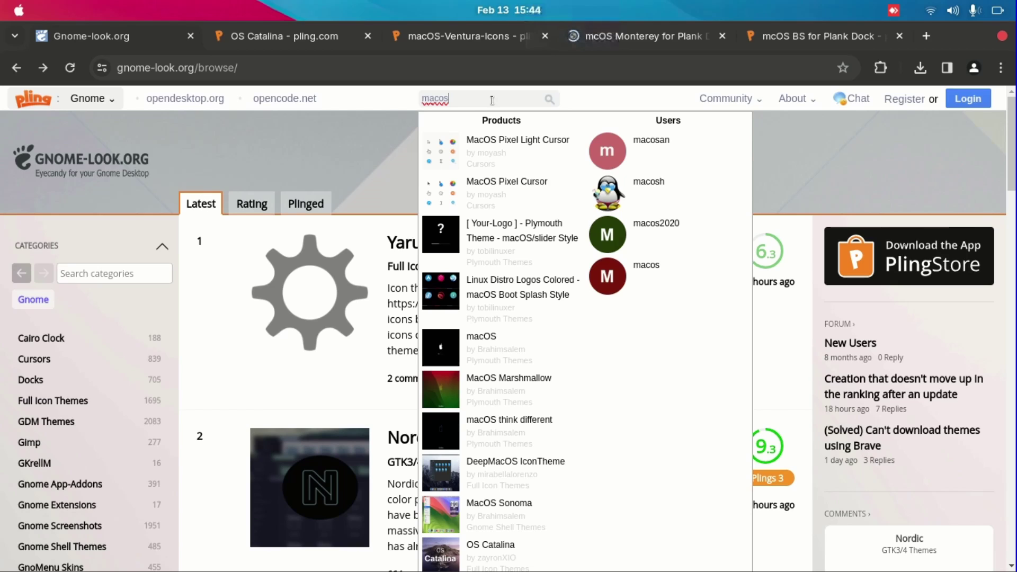
Search for macos on the Pling site, filter the results to Full Icon Themes and look through them
key("Return")
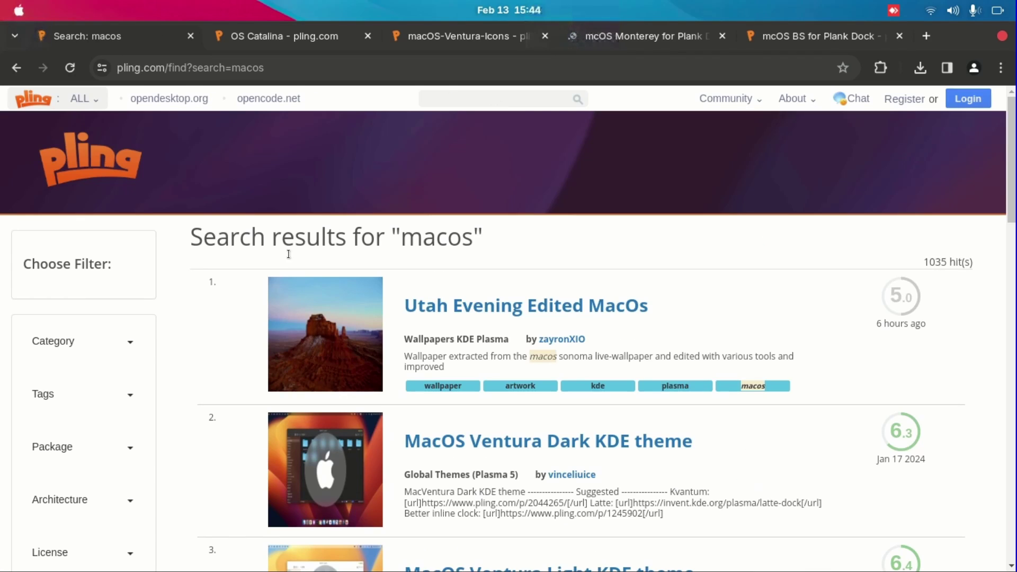
left_click(131, 342)
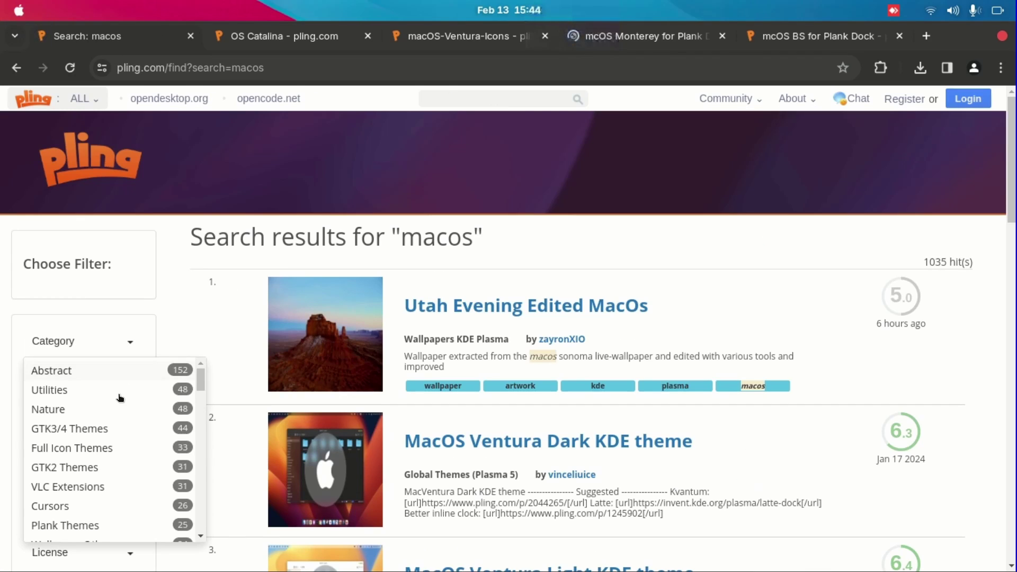
left_click(106, 448)
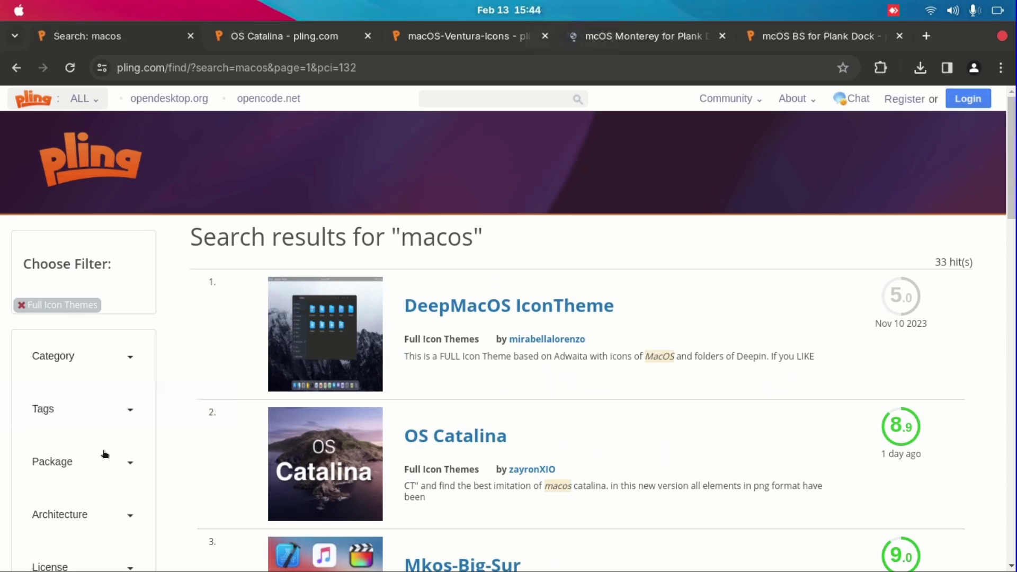
scroll(568, 334, "down", 2)
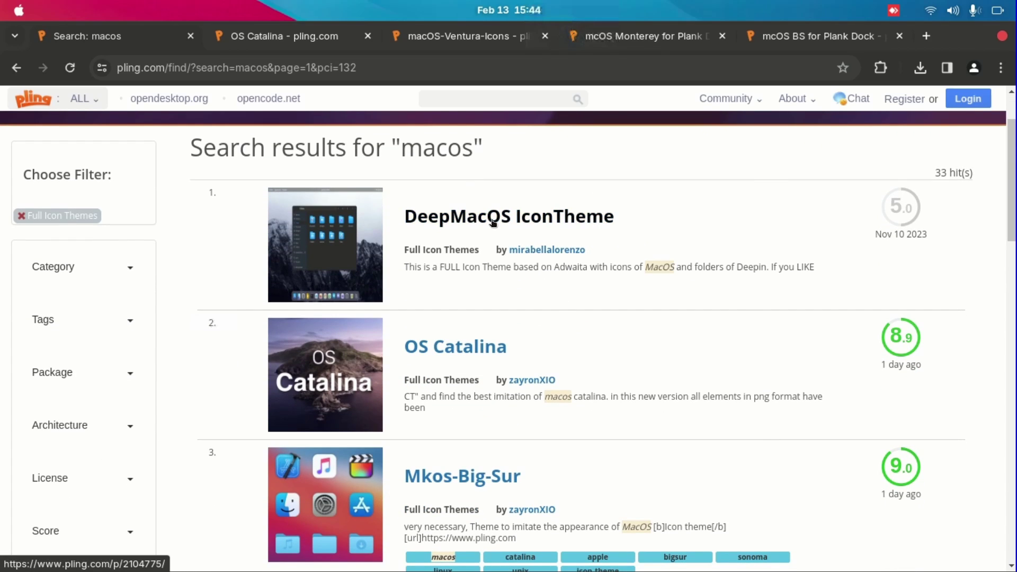
scroll(599, 332, "down", 2)
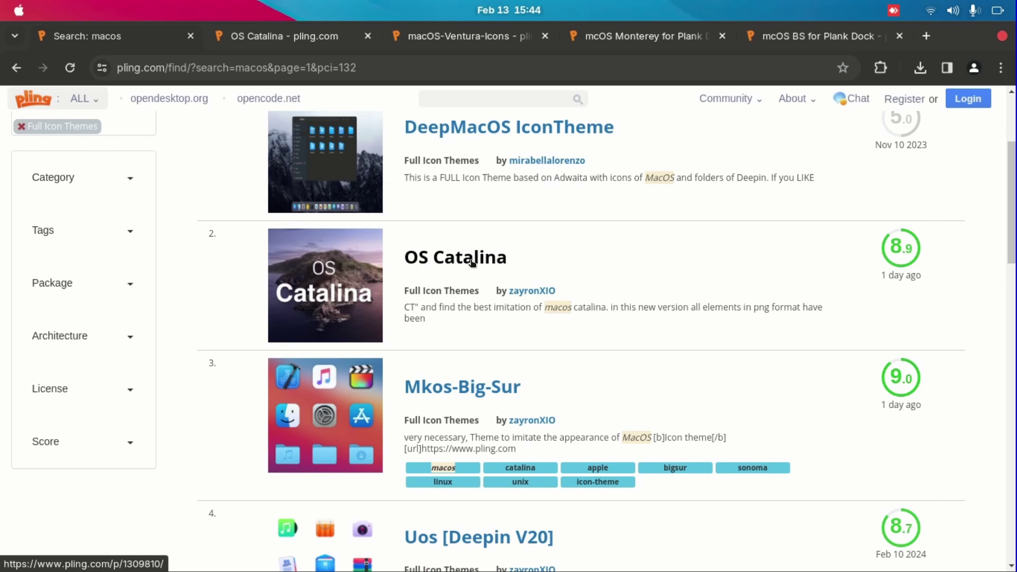
Open the macOS-Ventura-Icons page from the icon theme results and start downloading BigSur-Originals-Prime.zip from its files
middle_click(473, 261)
scroll(474, 257, "down", 9)
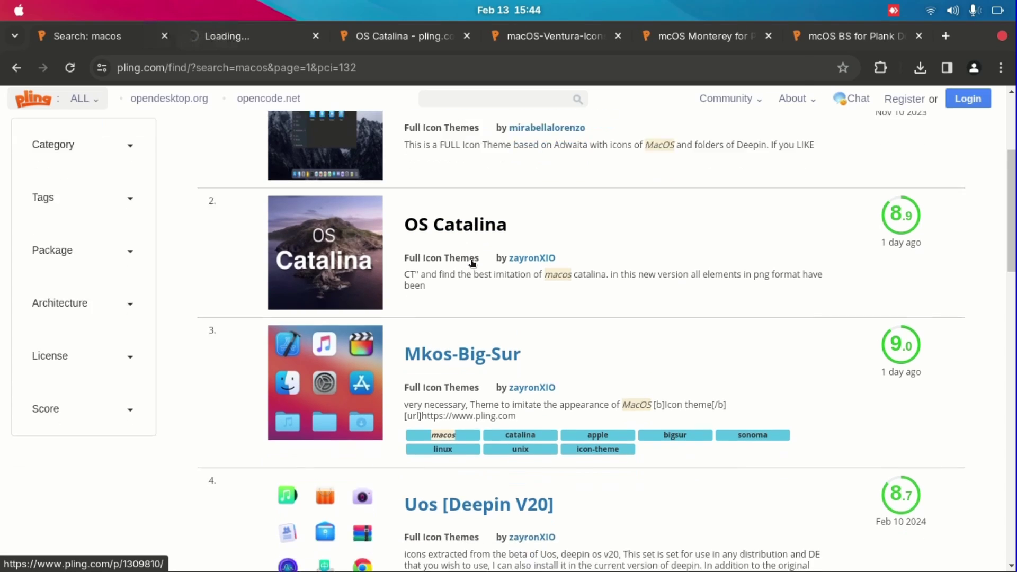
scroll(474, 257, "down", 2)
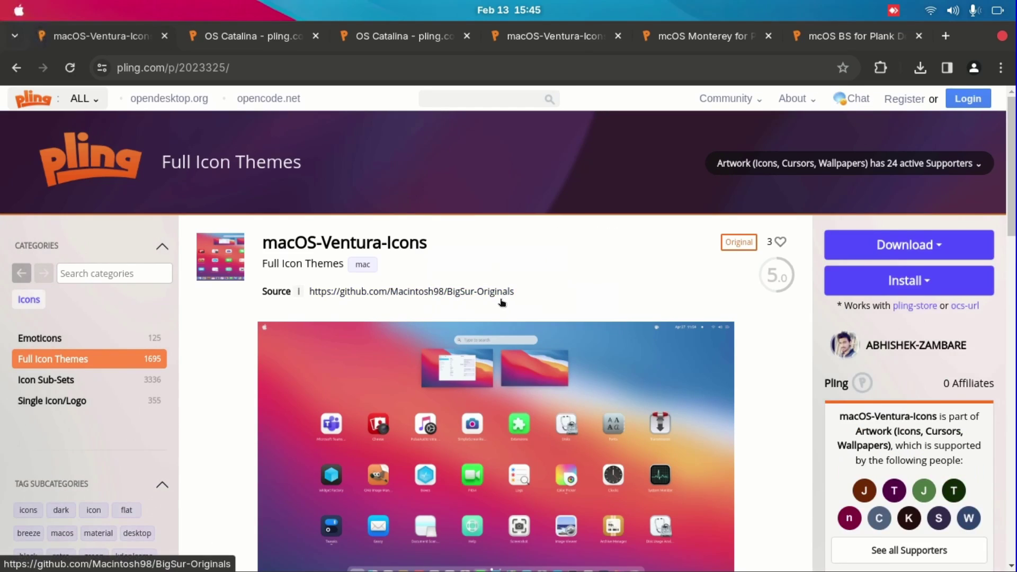
scroll(503, 303, "down", 8)
left_click(277, 307)
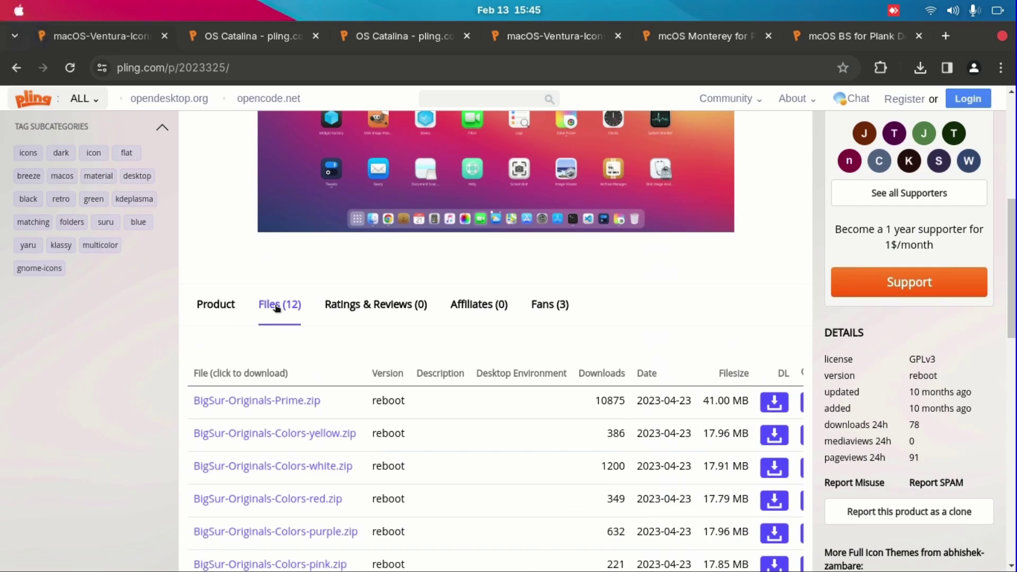
left_click(288, 400)
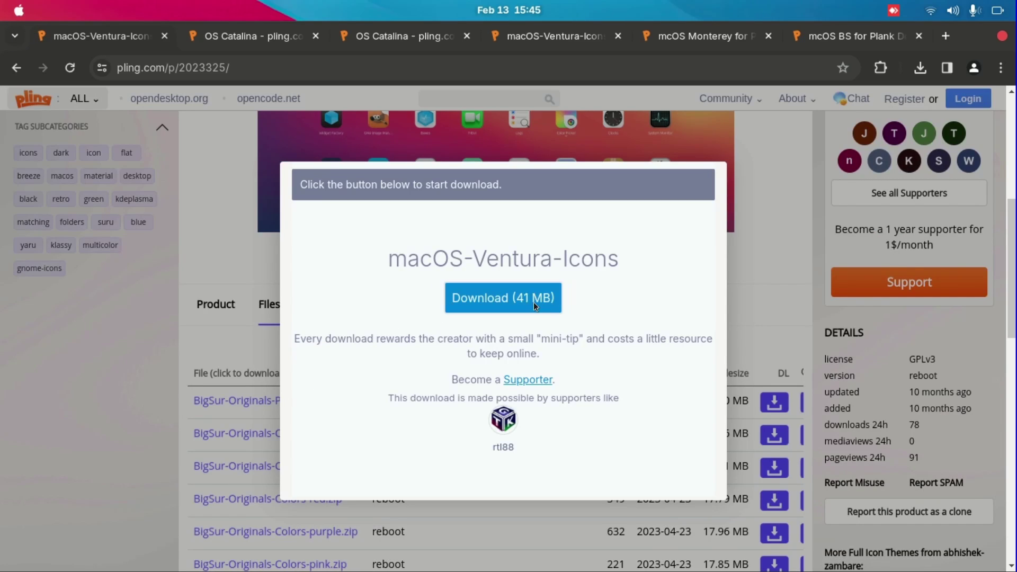
left_click(533, 303)
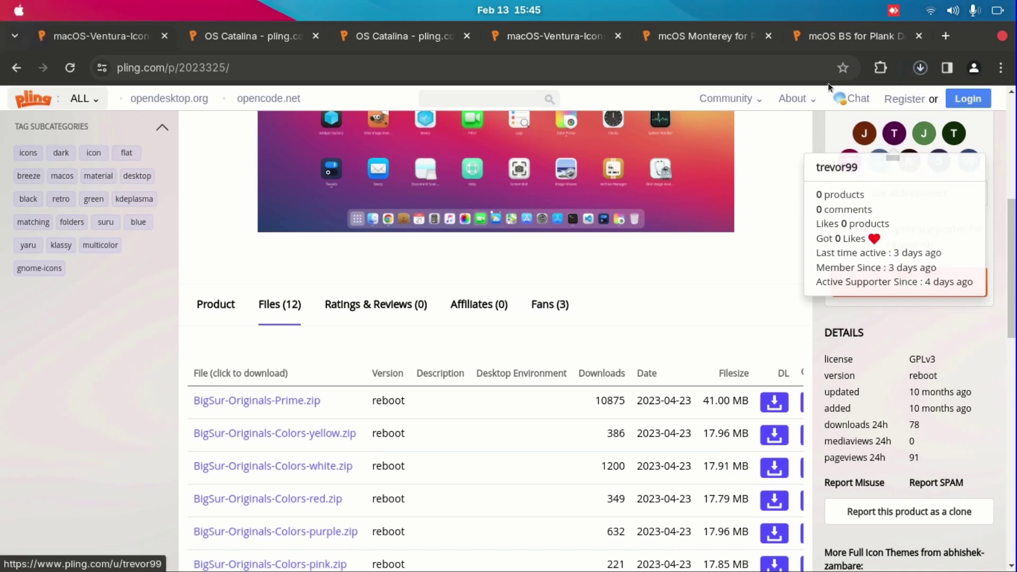
Cancel the running BigSur-Originals-Prime download in the recent download history and close the list
left_click(920, 68)
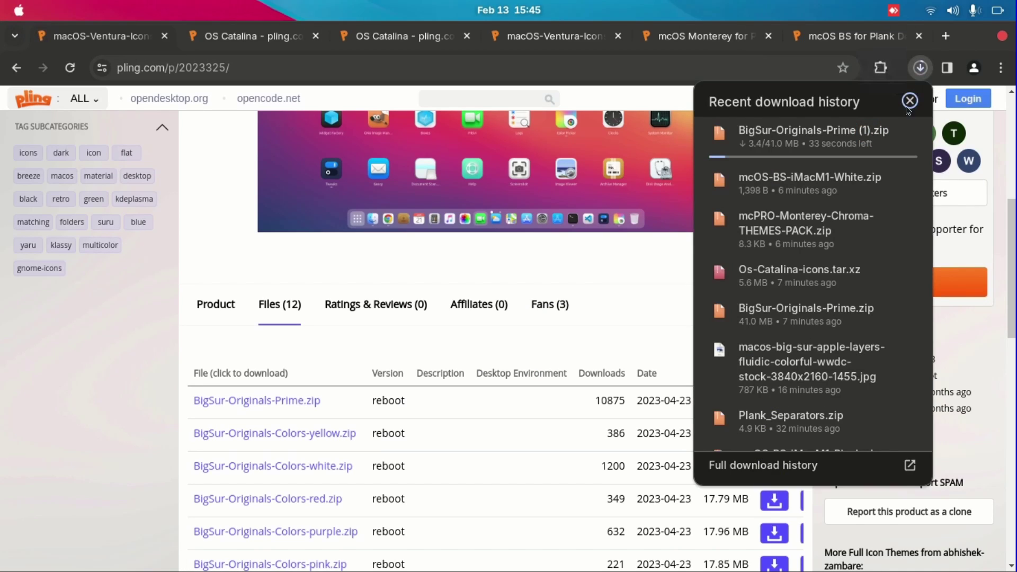
left_click(907, 139)
left_click(911, 100)
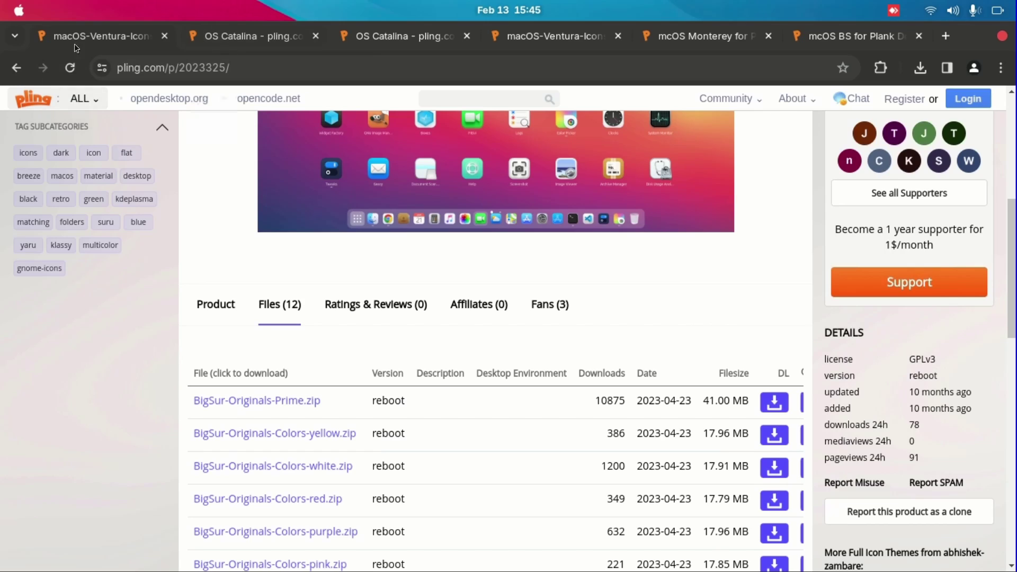
Close the newly opened duplicate OS Catalina page and return to the macos icon theme results
key("alt+Left")
middle_click(215, 37)
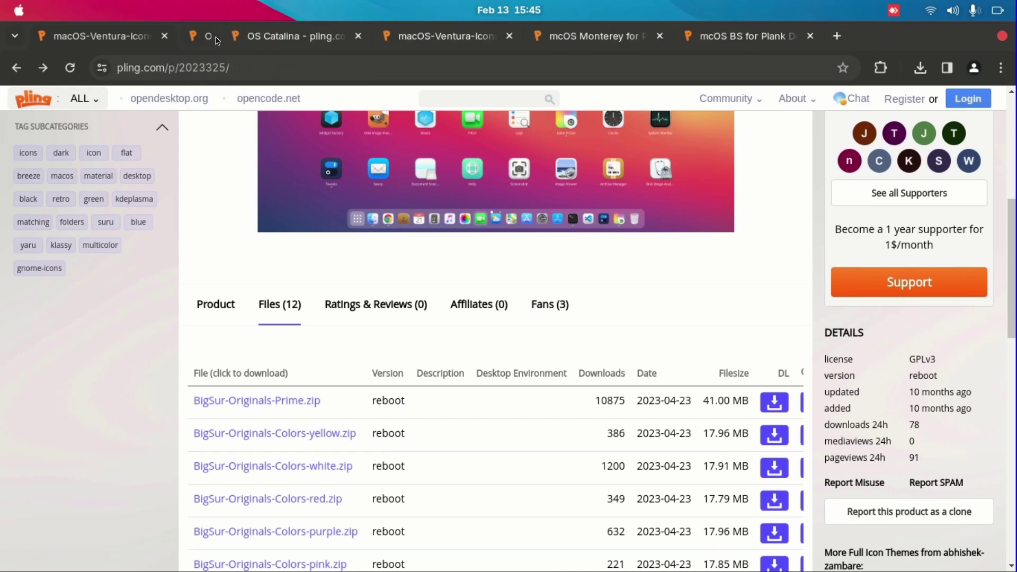
left_click(21, 64)
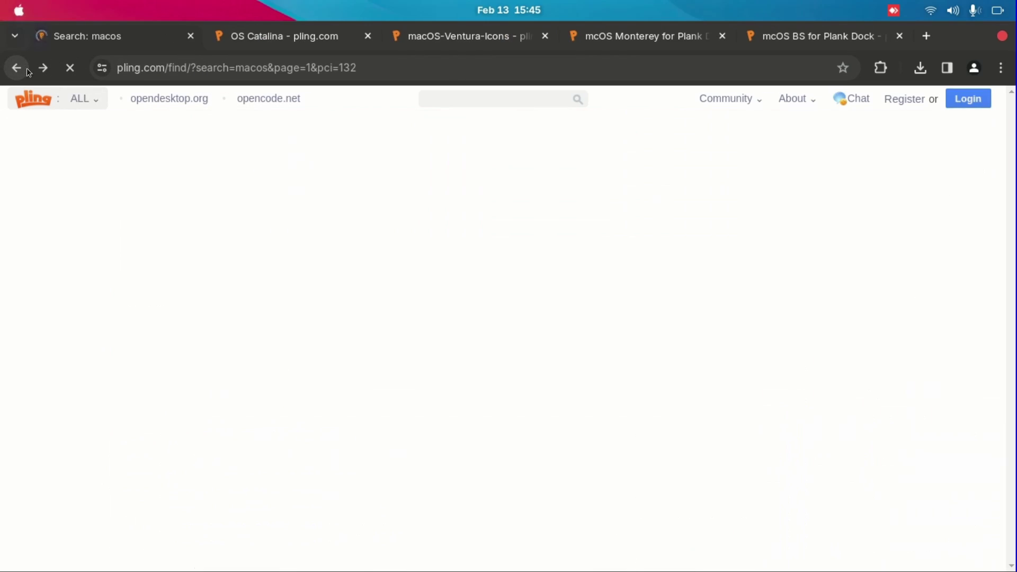
Open the OS Catalina icon theme and bring up the download prompt for Os-Catalina-icons.tar.xz
scroll(515, 257, "up", 10)
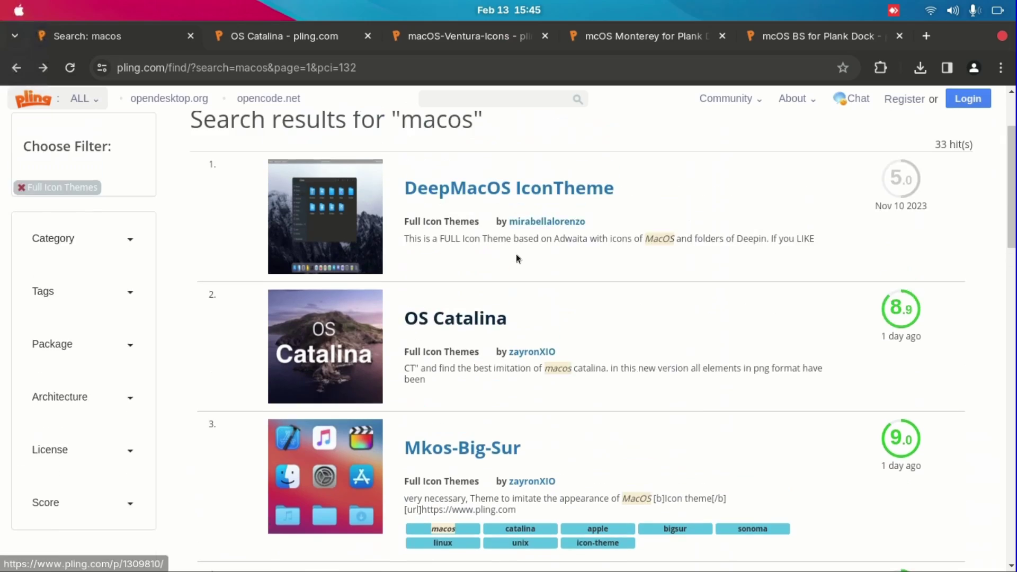
scroll(517, 256, "down", 2)
left_click(465, 265)
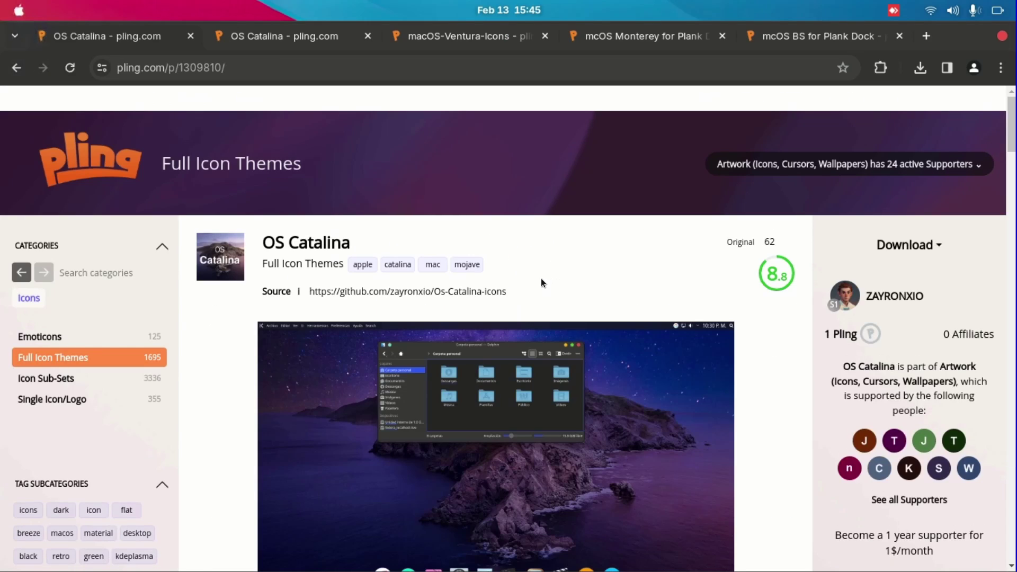
scroll(301, 272, "down", 7)
left_click(278, 283)
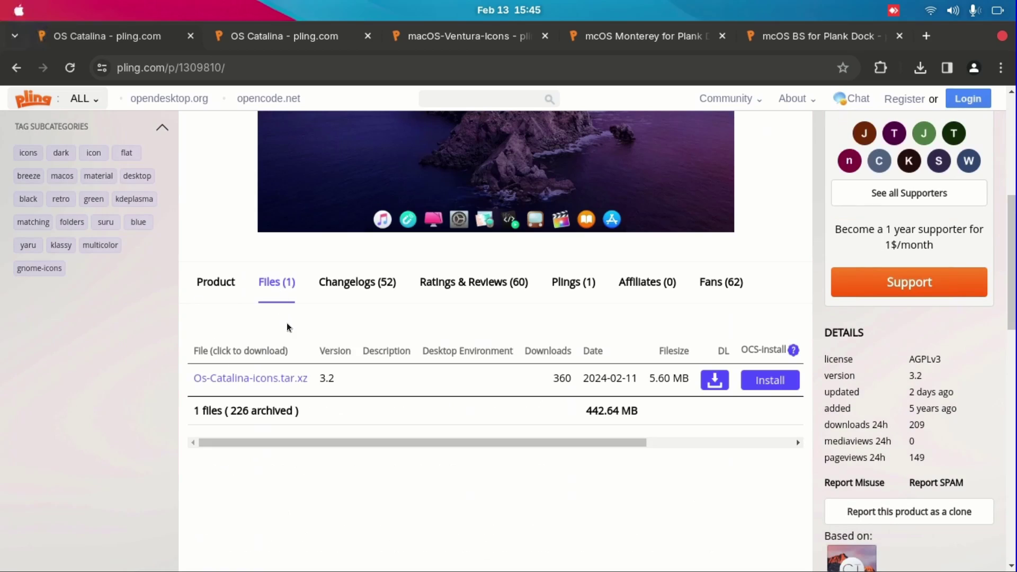
left_click(284, 378)
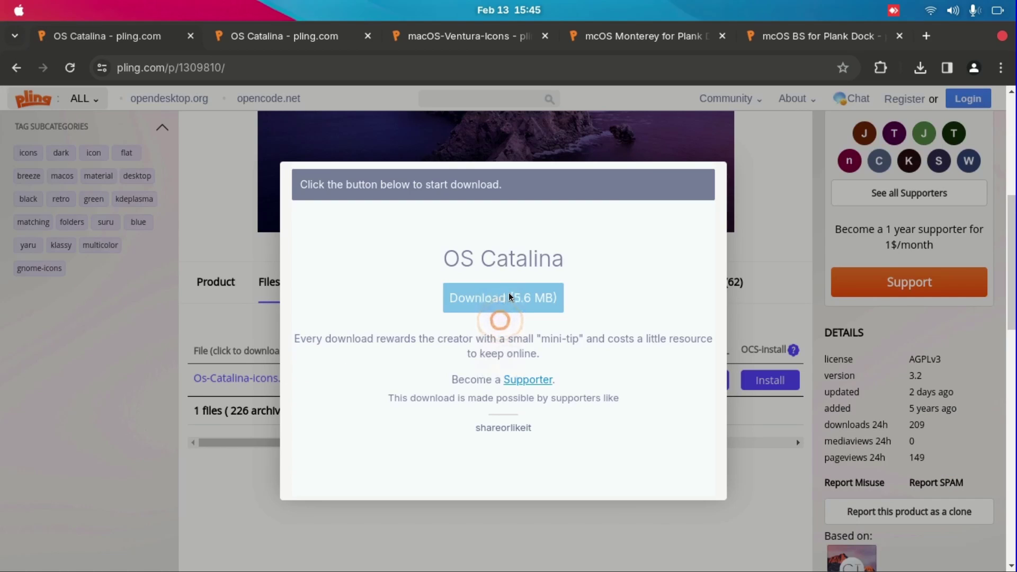
Search Pling for macos plank and filter the results to Plank Themes
key("alt+Left")
type("os")
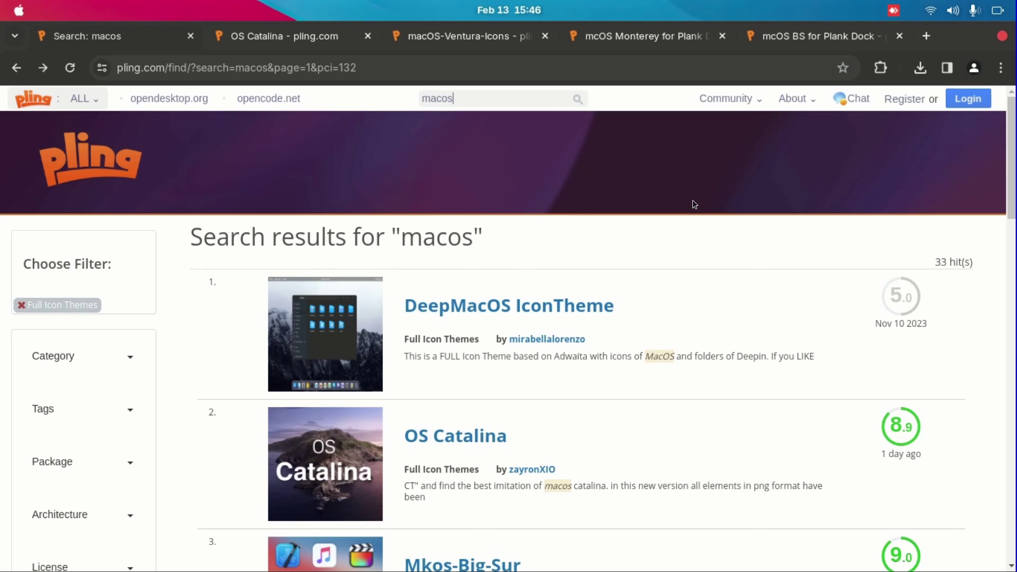
type(" plank")
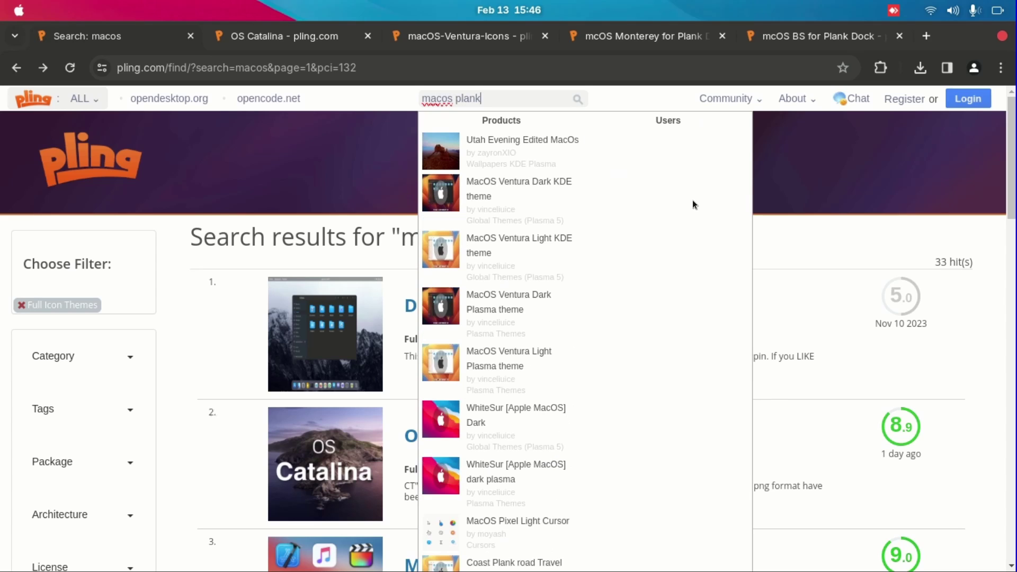
key("Return")
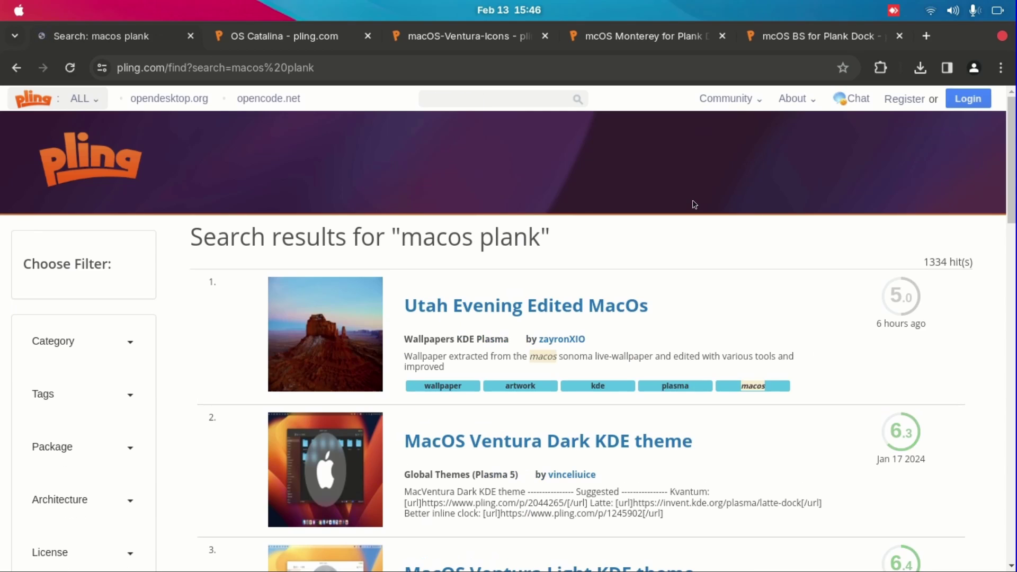
left_click(98, 358)
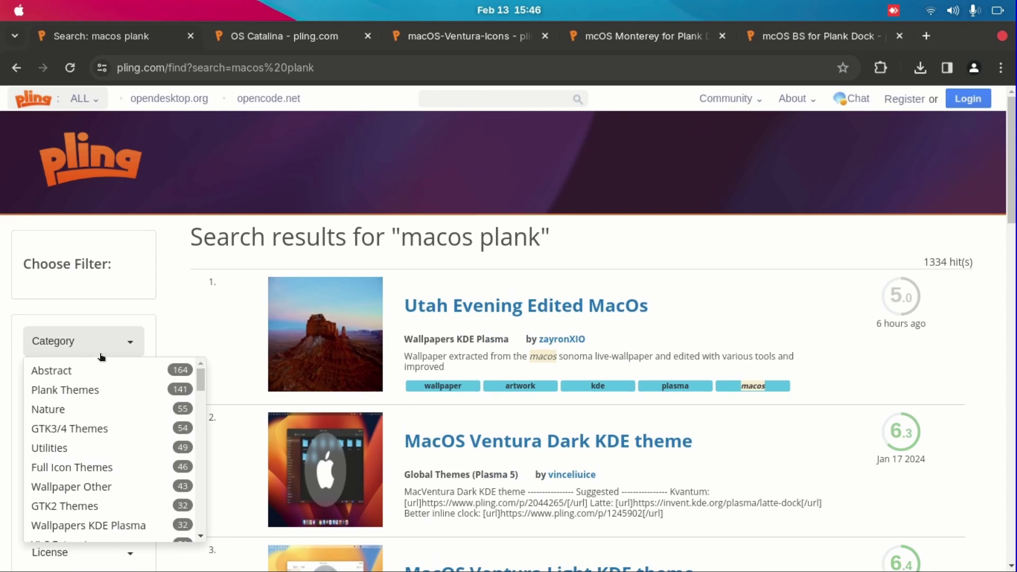
left_click(94, 389)
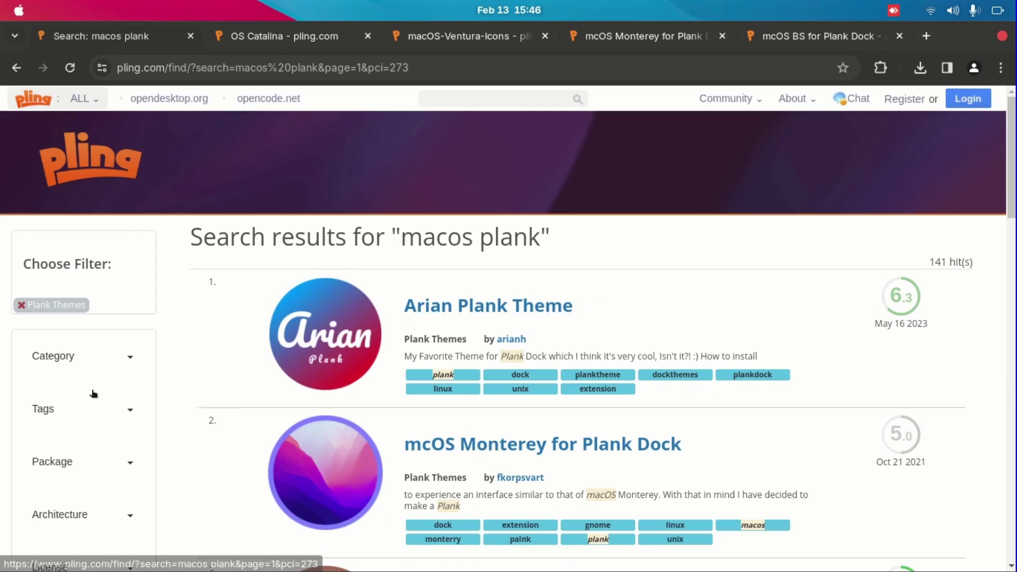
Open mcOS Monterey for Plank Dock, bring up the download prompt for mcPRO-Monterey-Chroma-THEMES-PACK.zip and dismiss it
scroll(93, 394, "down", 3)
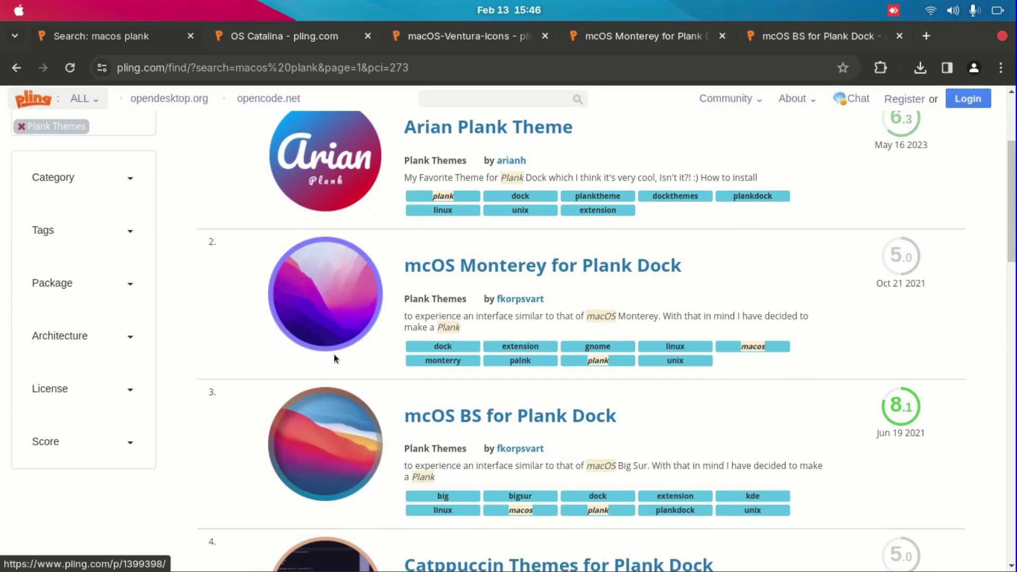
left_click(464, 267)
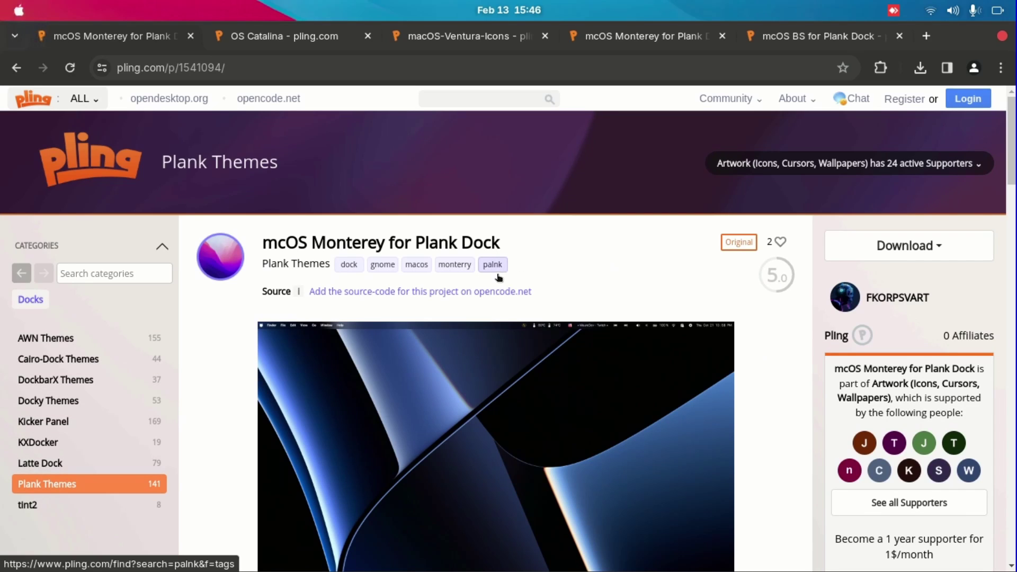
scroll(503, 275, "down", 2)
scroll(503, 275, "down", 4)
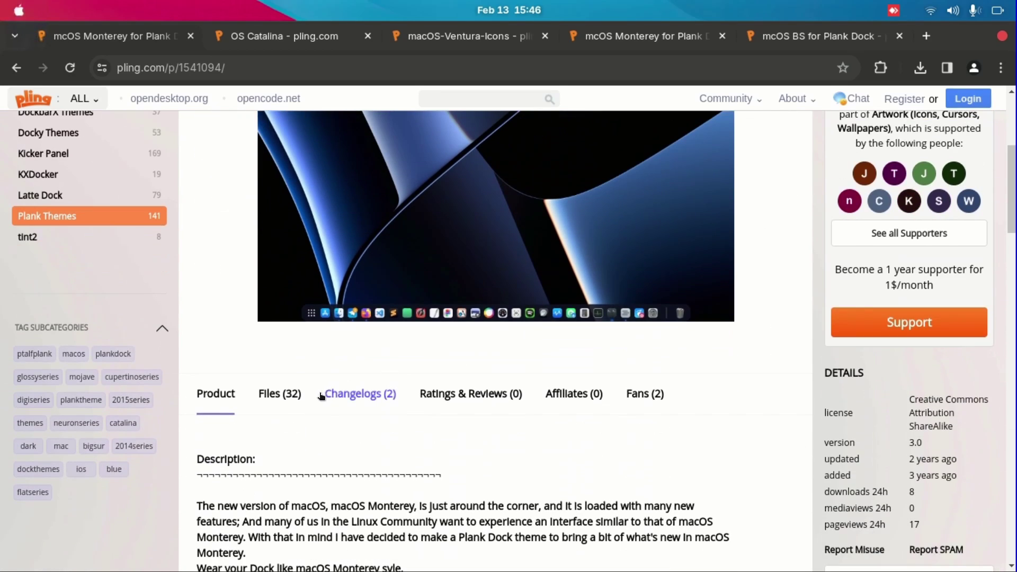
left_click(281, 395)
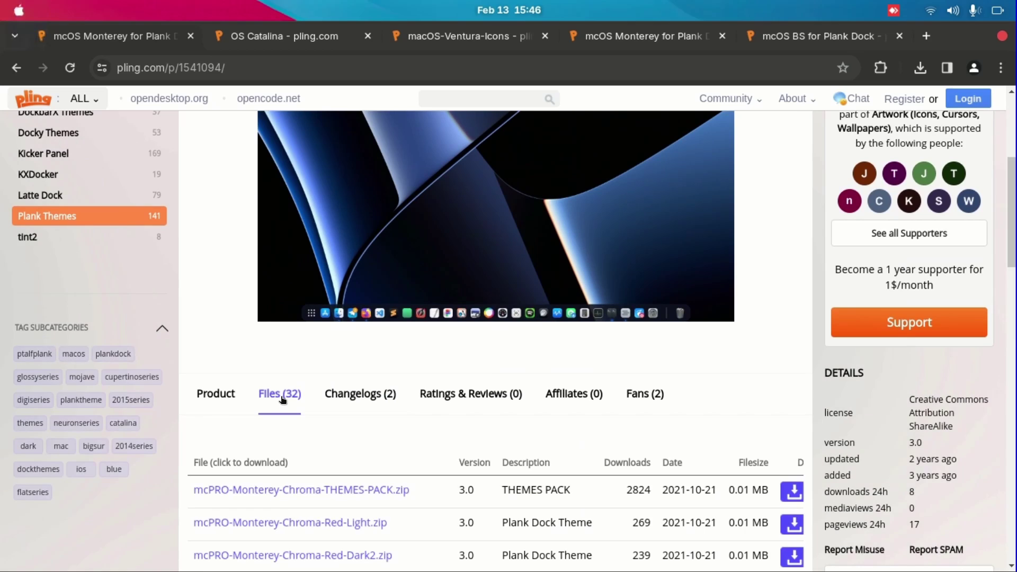
scroll(384, 402, "down", 4)
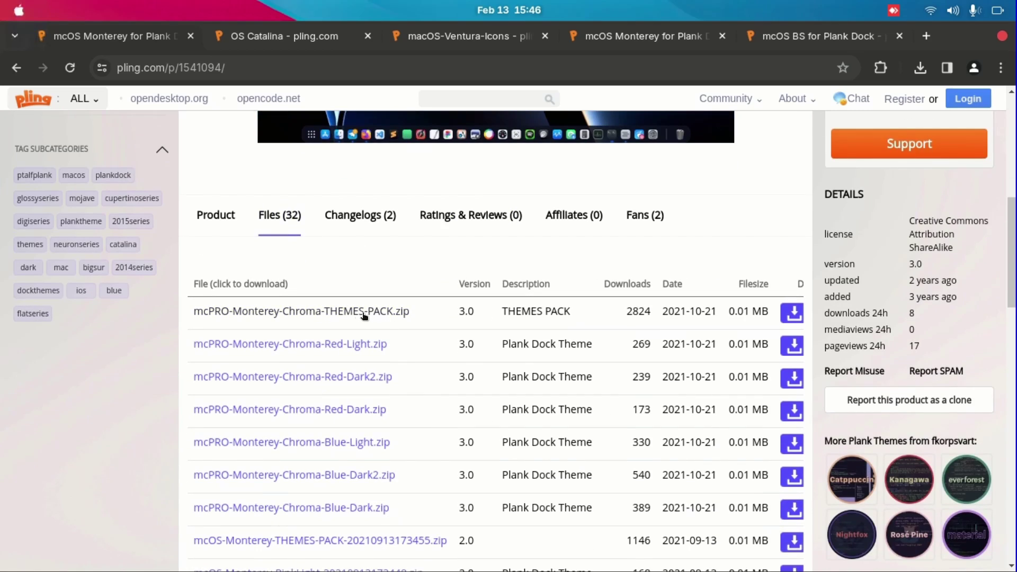
left_click(240, 318)
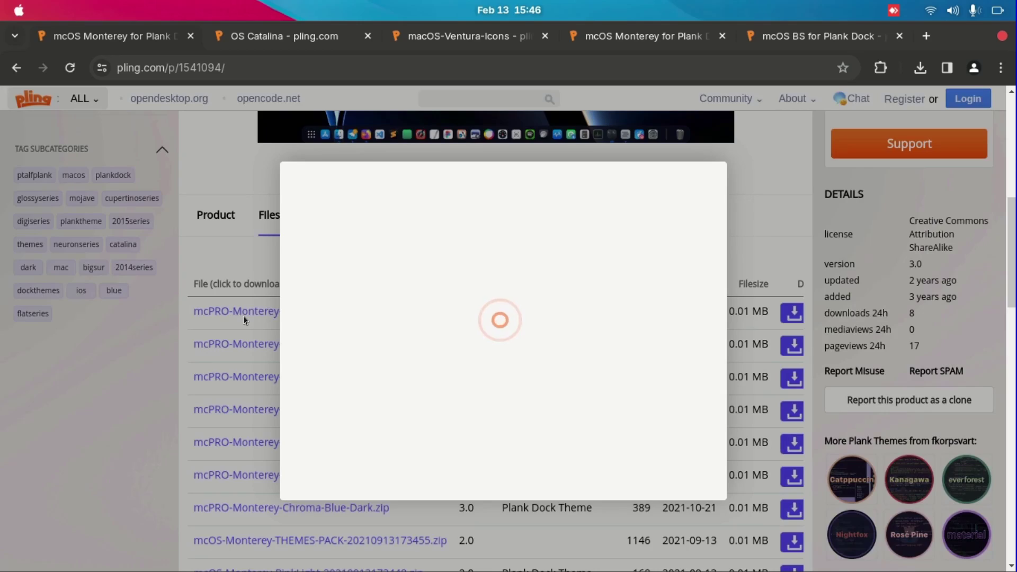
key("Escape")
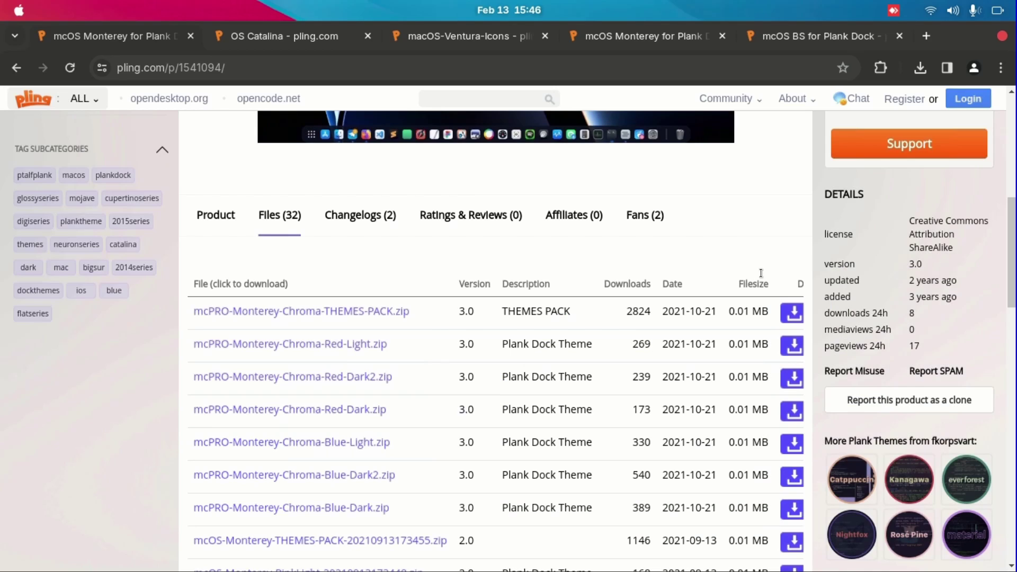
Return to the Plank theme results, open mcOS BS for Plank Dock and request the NewDynamicThemesPACK.zip download
left_click(21, 66)
scroll(390, 366, "down", 3)
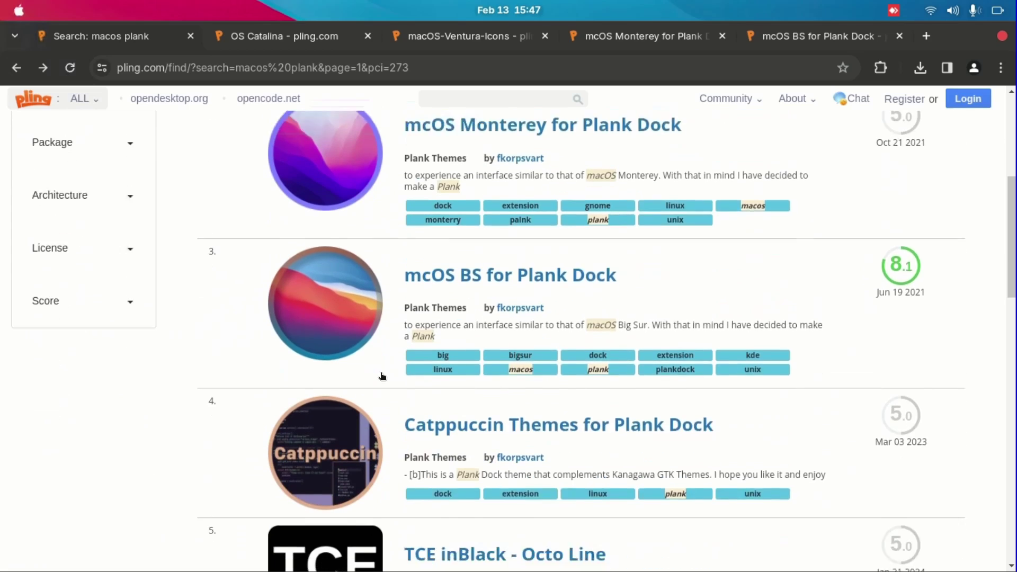
left_click(332, 278)
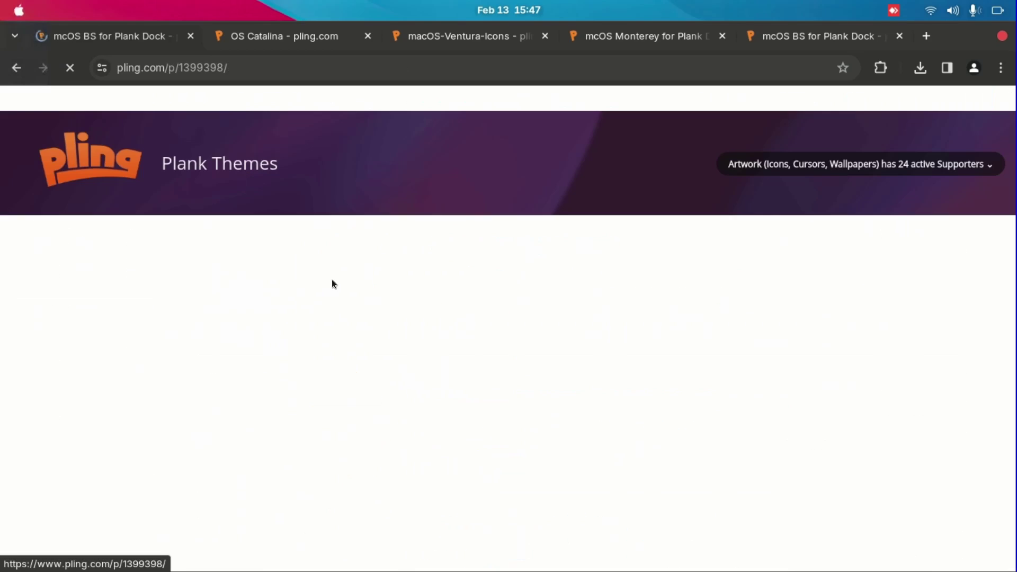
scroll(352, 299, "down", 7)
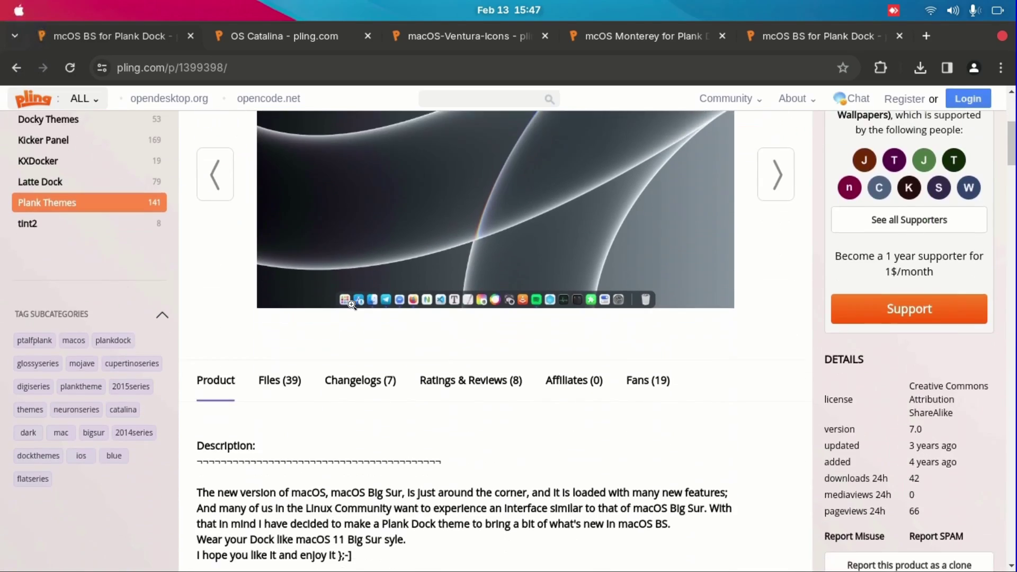
left_click(289, 227)
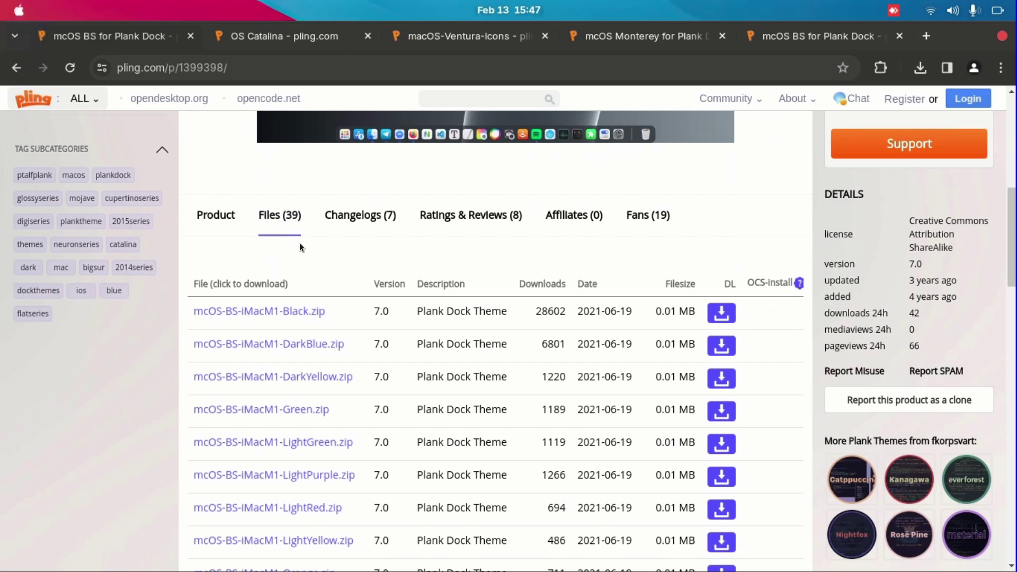
scroll(310, 284, "down", 7)
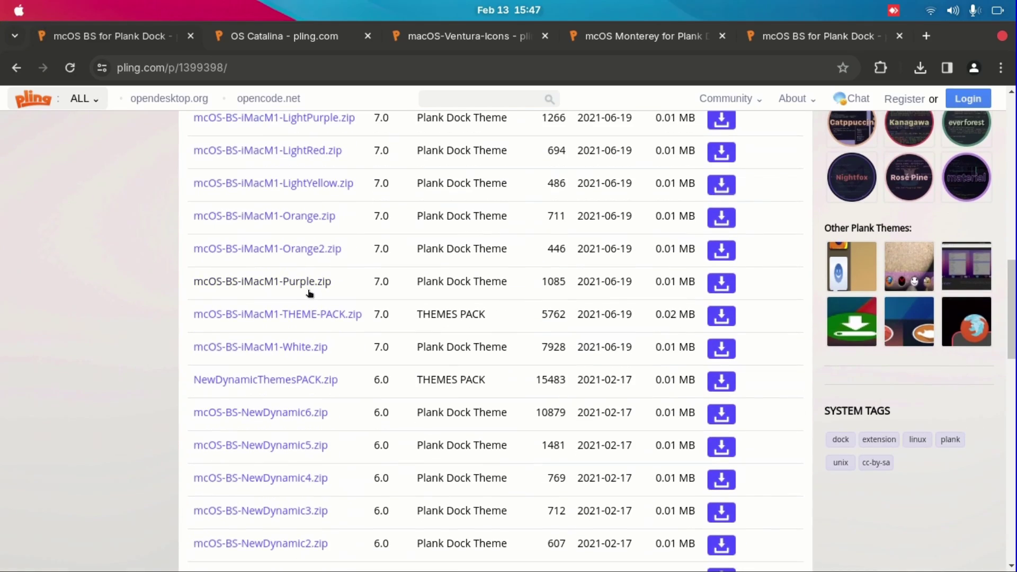
left_click(314, 315)
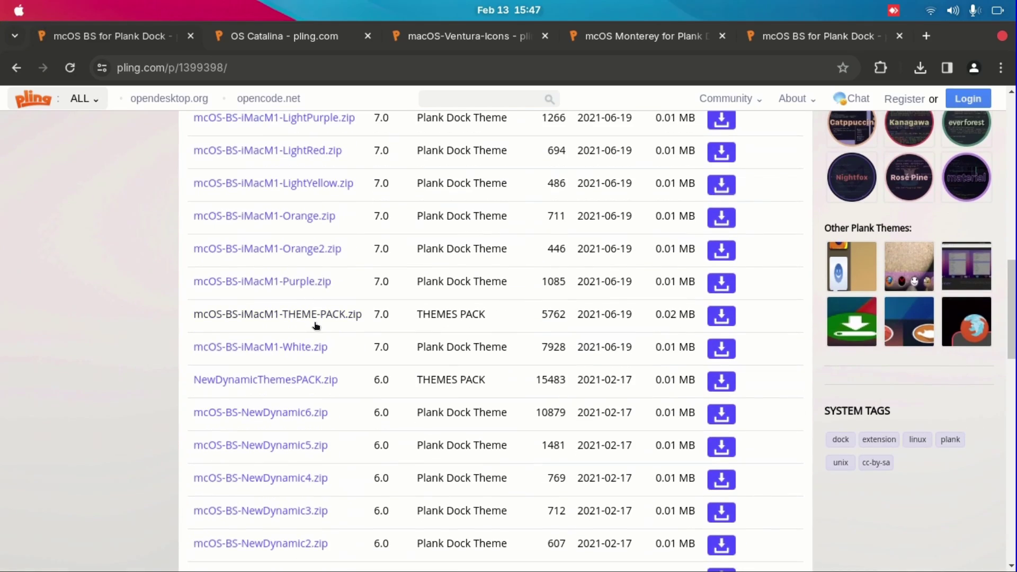
left_click(315, 383)
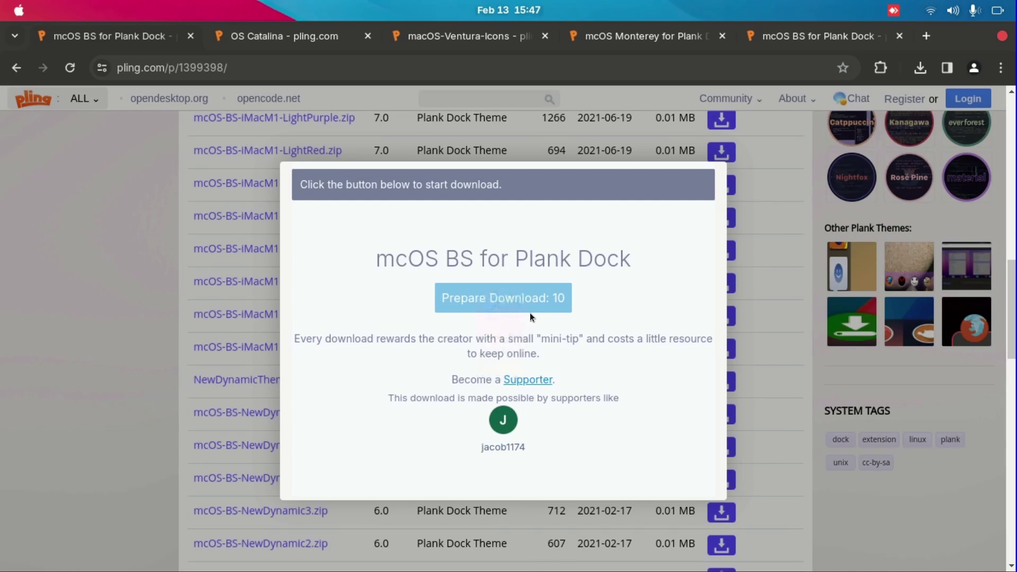
Return to the macos icon theme results, open MacOs Icon Theme and request the MacOs-Icon-Theme.tar.xz download
key("alt+Left")
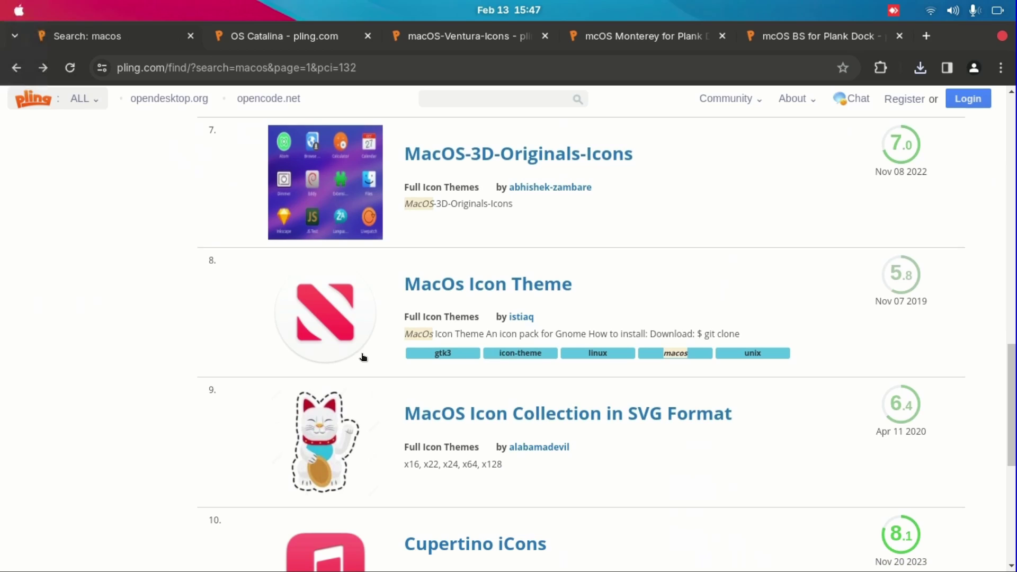
left_click(333, 311)
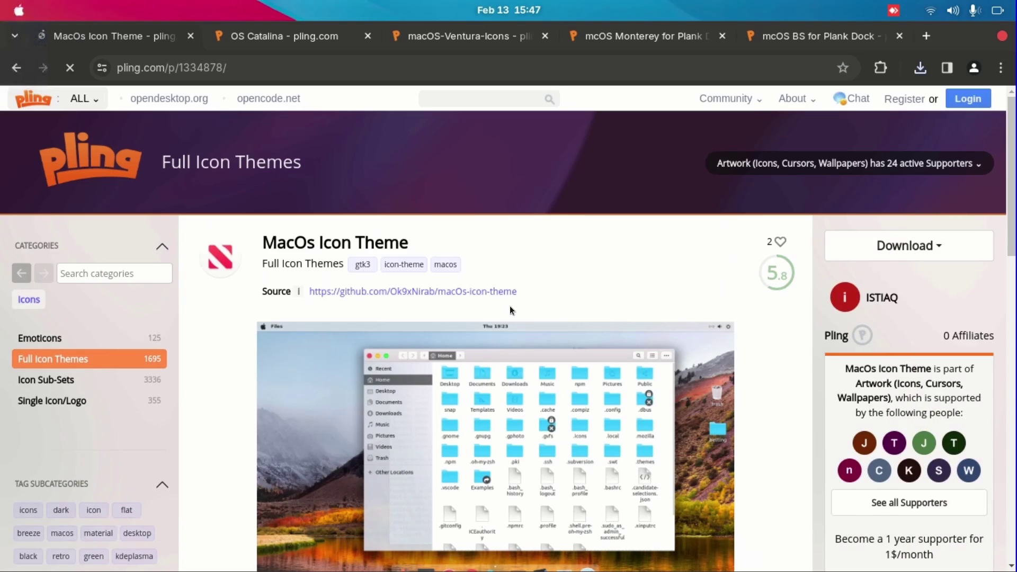
scroll(510, 307, "down", 5)
left_click(287, 395)
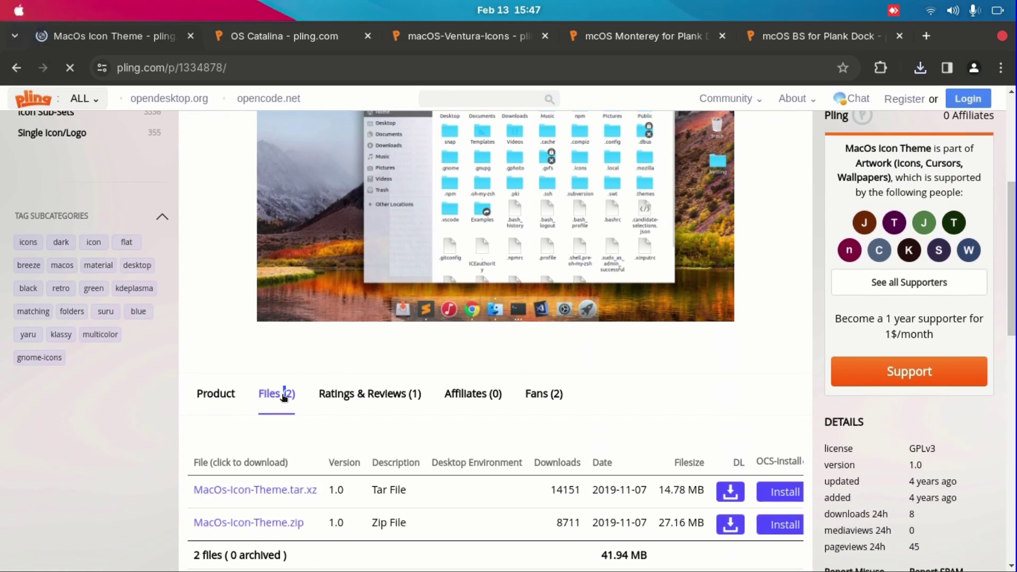
scroll(284, 403, "down", 2)
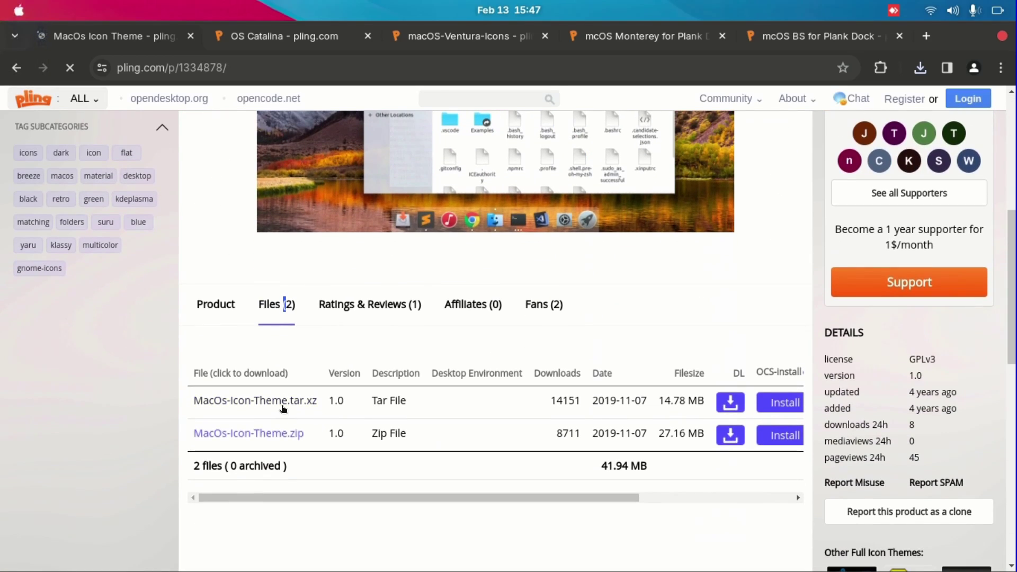
left_click(286, 407)
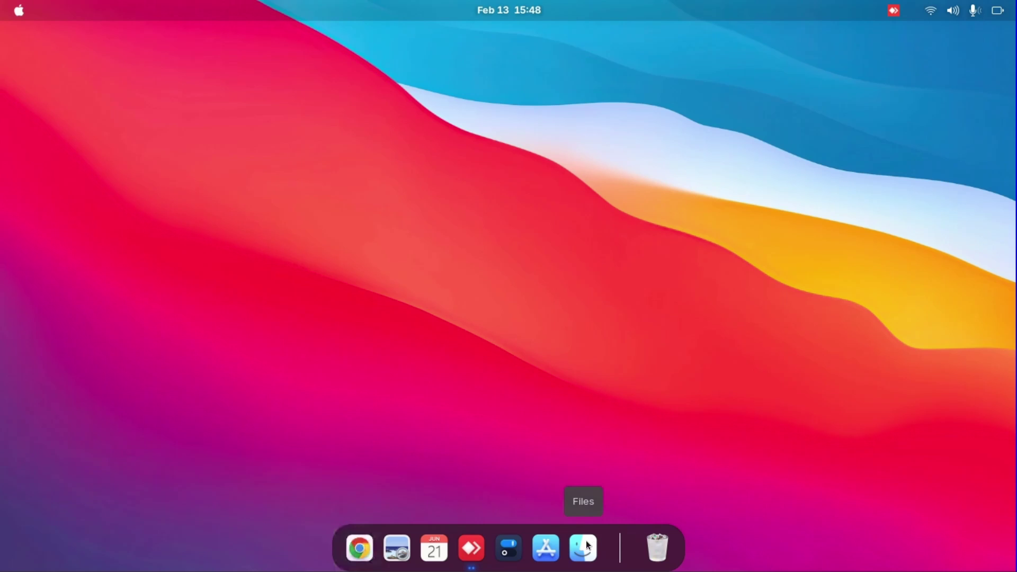
Switch to the Files app, open the Downloads folder and move its window toward the upper-left of the desktop
left_click(585, 543)
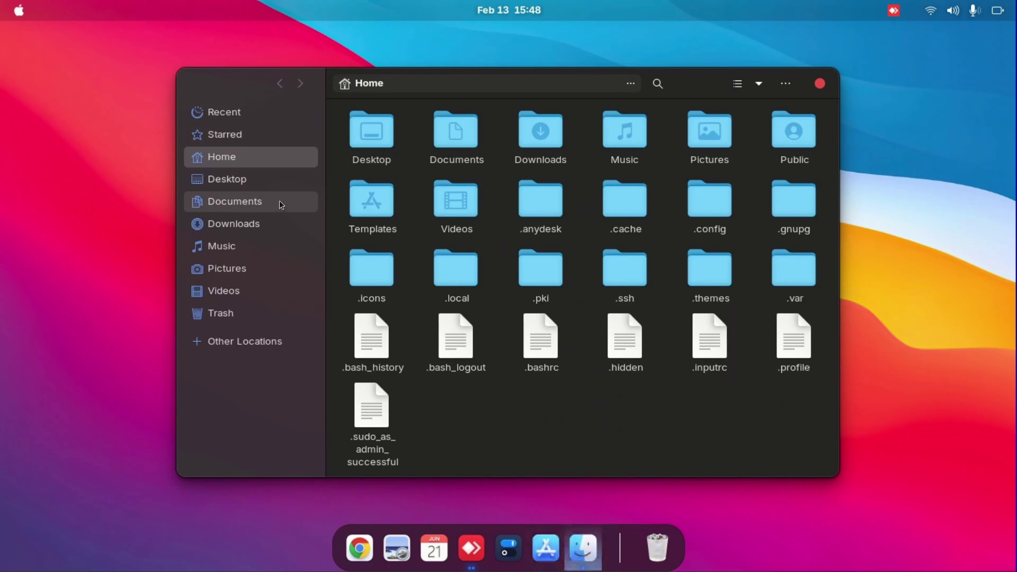
left_click(275, 229)
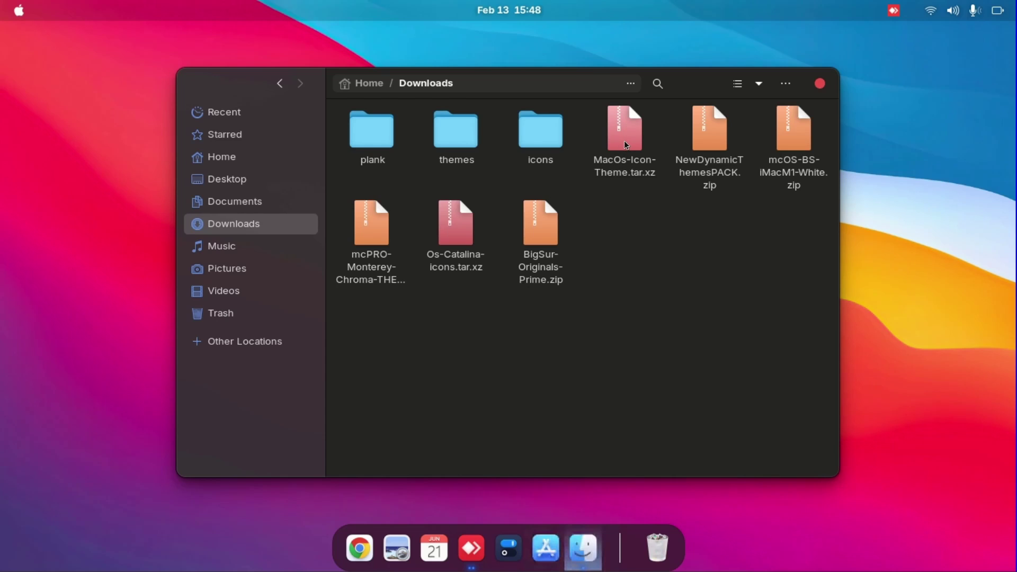
left_click_drag(680, 83, 505, 59)
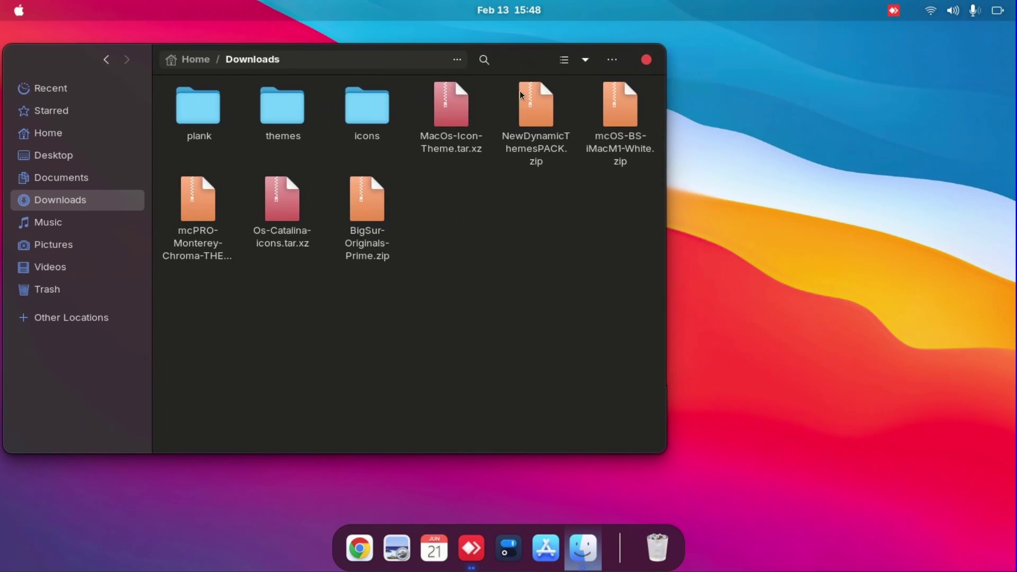
Open a second file manager window beside the Downloads one and show the home directory's .icons folder in it
right_click(582, 547)
left_click(581, 502)
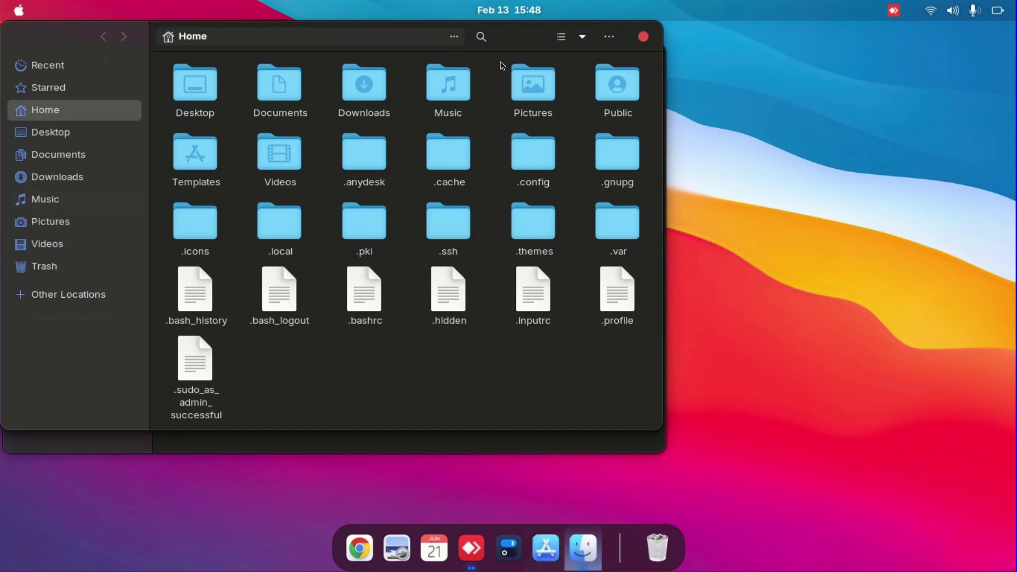
left_click_drag(530, 36, 946, 121)
left_click(377, 271)
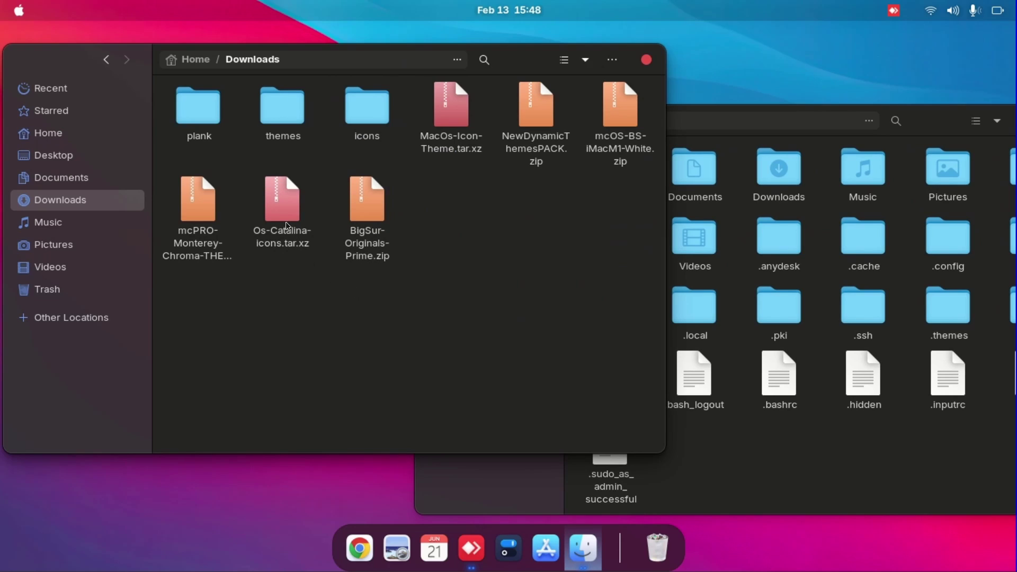
left_click(845, 425)
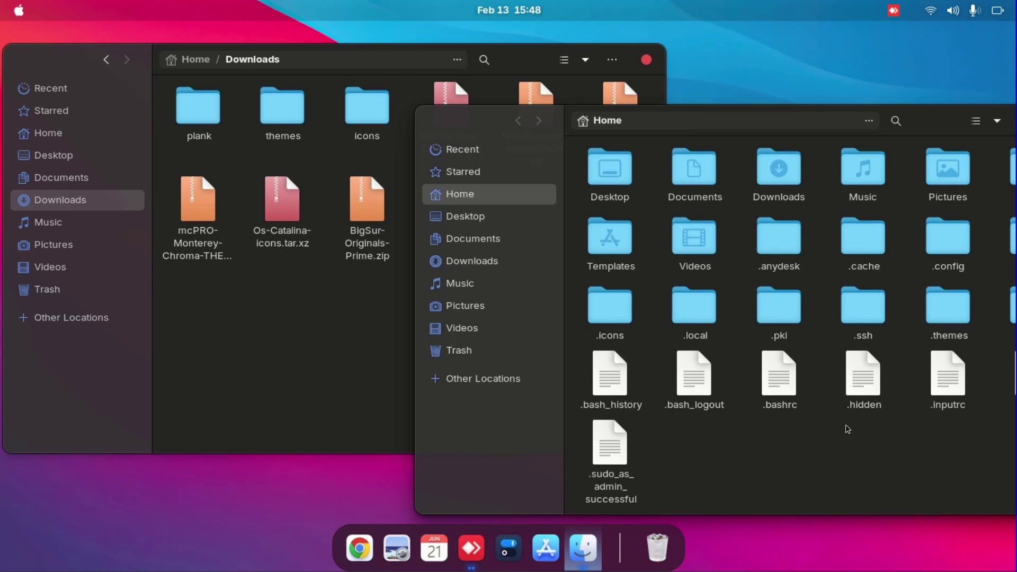
double_click(614, 316)
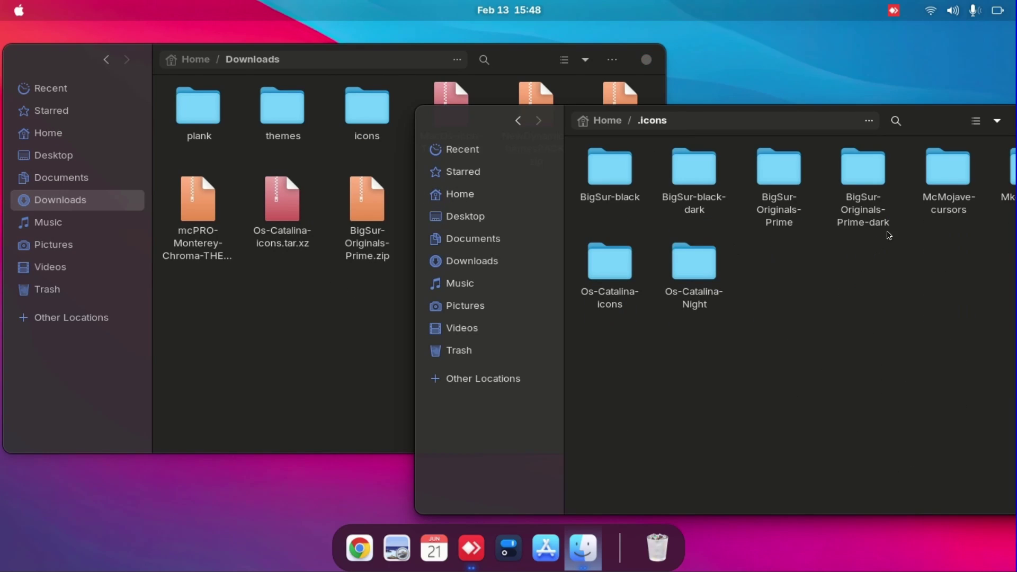
left_click_drag(931, 129, 866, 117)
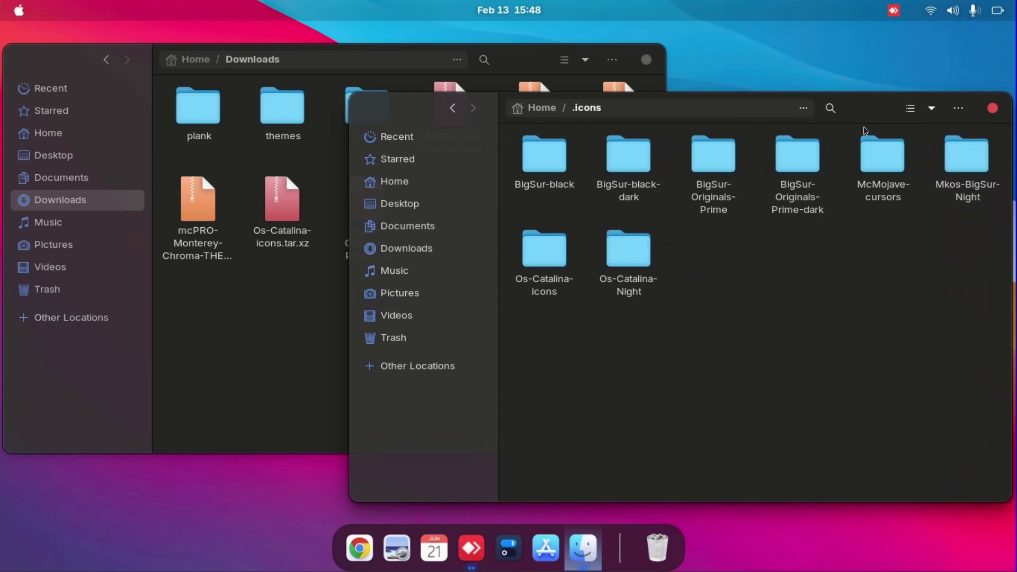
Extract the Os-Catalina-icons and Os-Catalina-Night folders from Os-Catalina-icons.tar.xz into .icons and close the archive
double_click(285, 236)
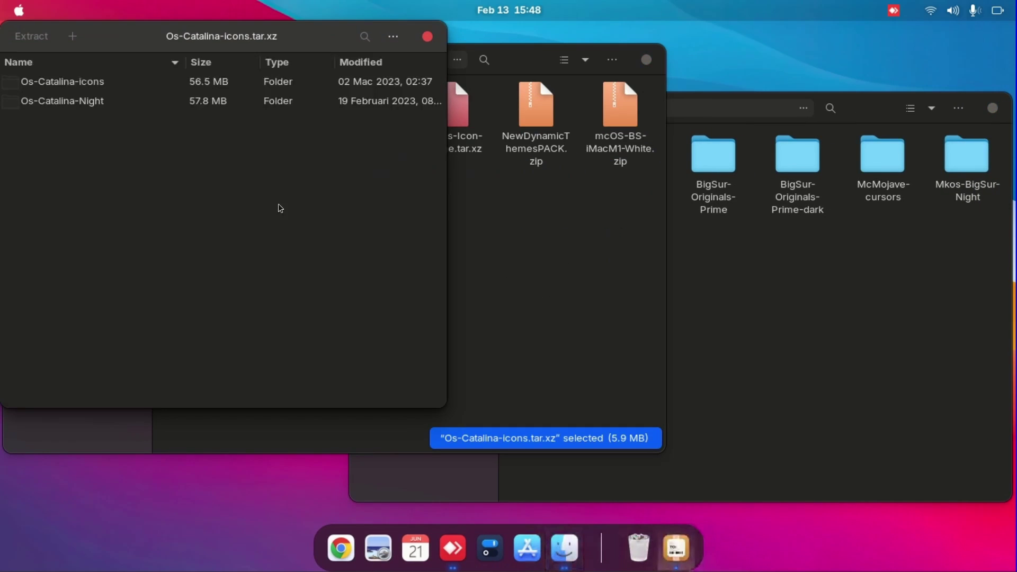
left_click(152, 135)
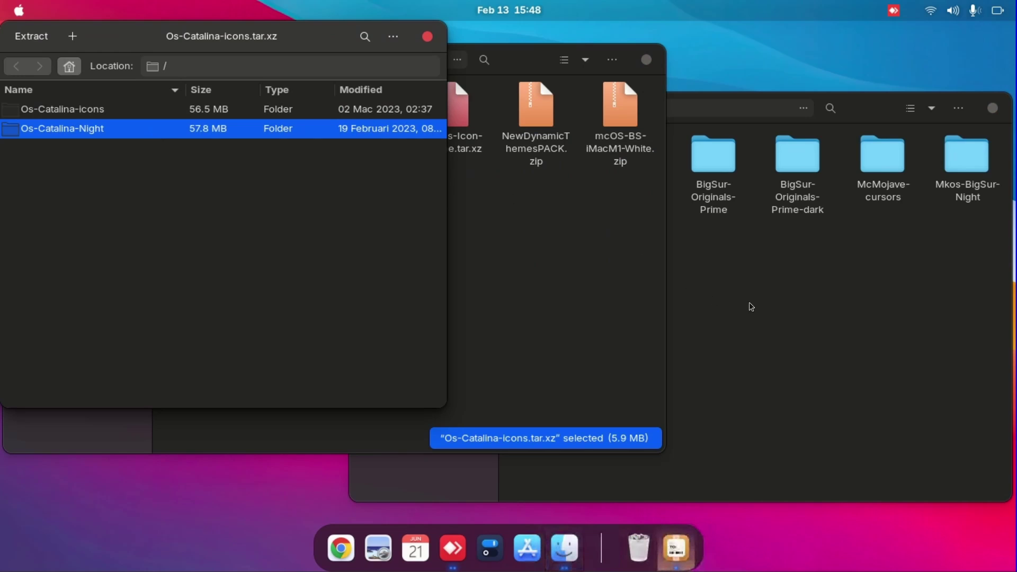
left_click(367, 113, "ctrl")
left_click_drag(370, 122, 849, 296)
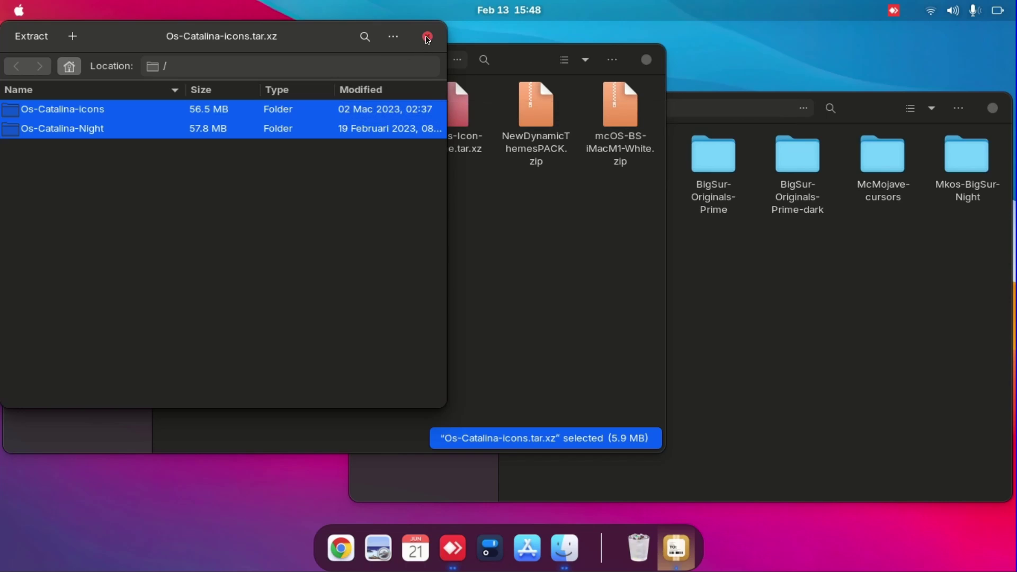
left_click(428, 36)
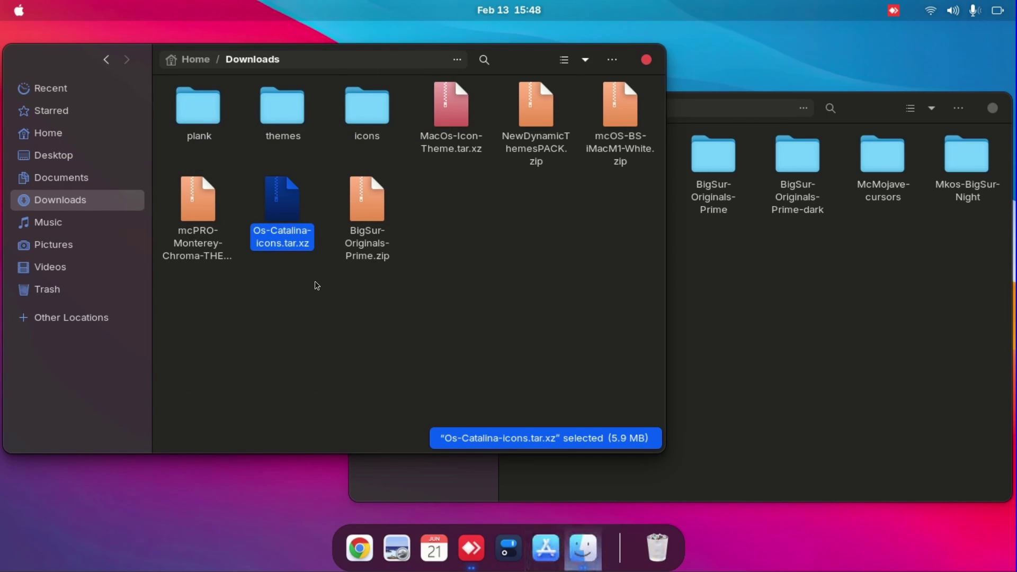
Extract the BigSur-Originals-Prime and BigSur-Originals-Prime-dark folders from BigSur-Originals-Prime.zip into .icons and close the archive
left_click(372, 256)
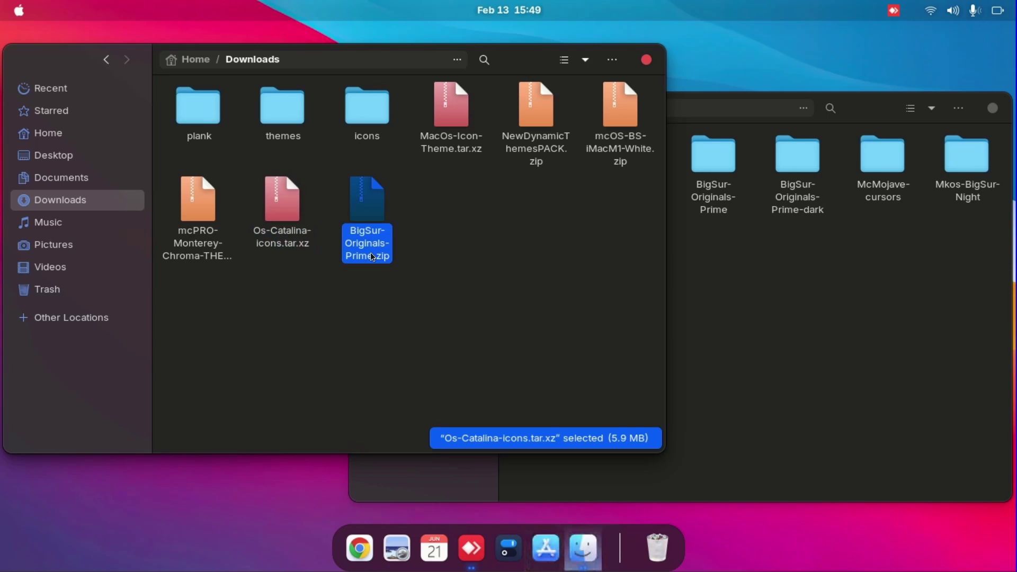
double_click(372, 256)
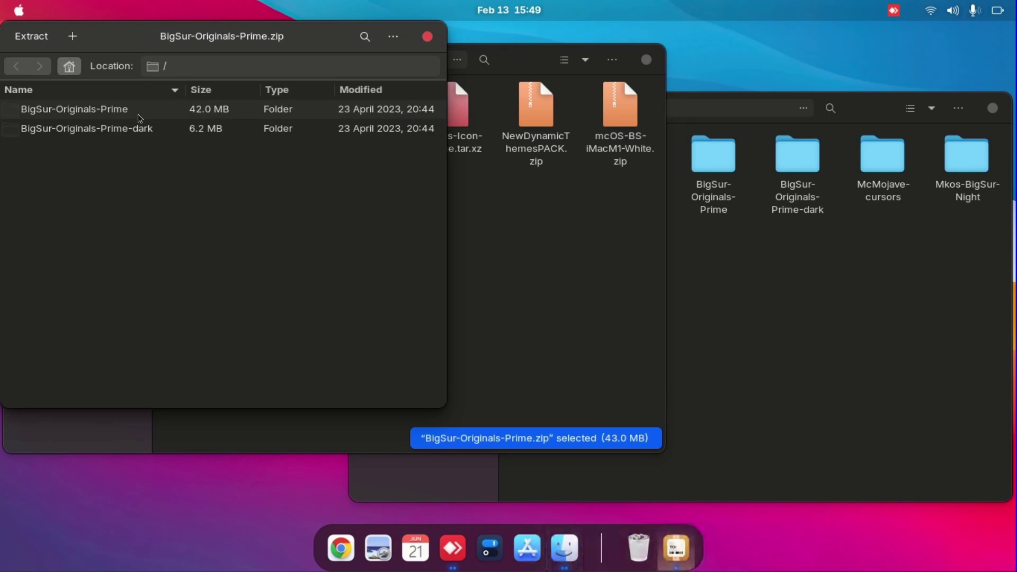
left_click(139, 117)
left_click(199, 122, "shift")
left_click_drag(198, 121, 895, 300)
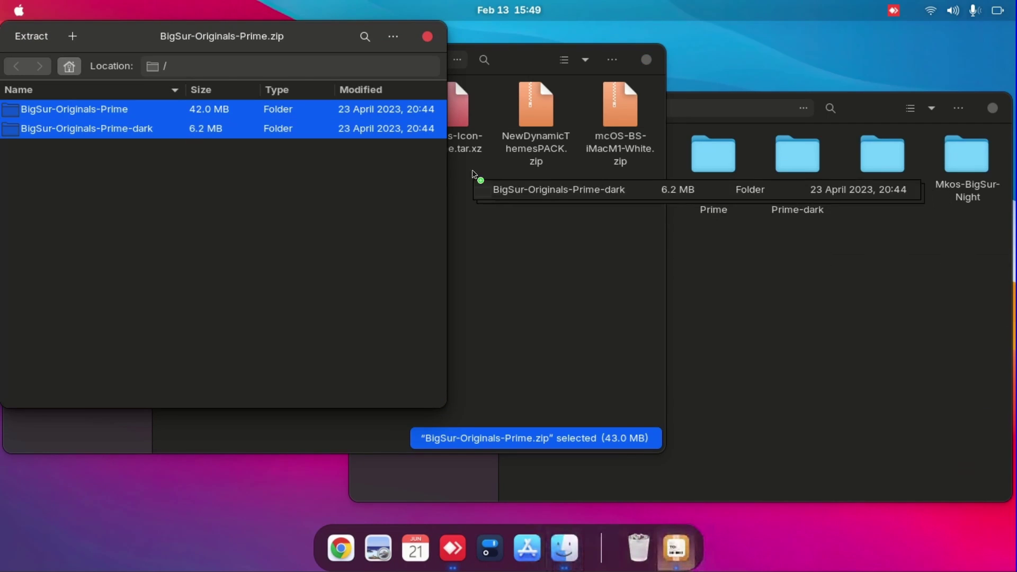
left_click(428, 37)
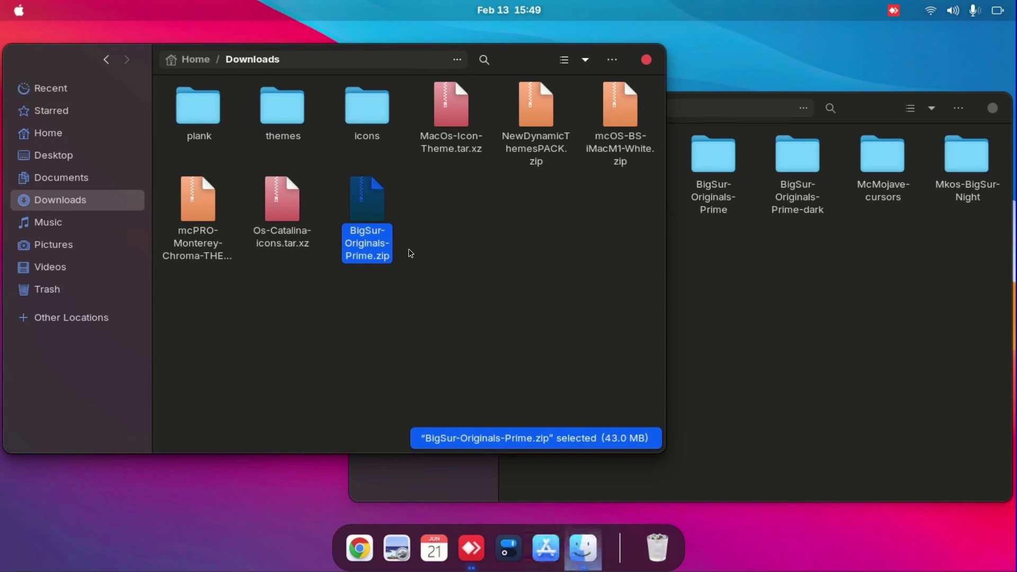
Extract the MacOs-Icon-Theme folder from MacOs-Icon-Theme.tar.xz into .icons and close the archive
double_click(450, 139)
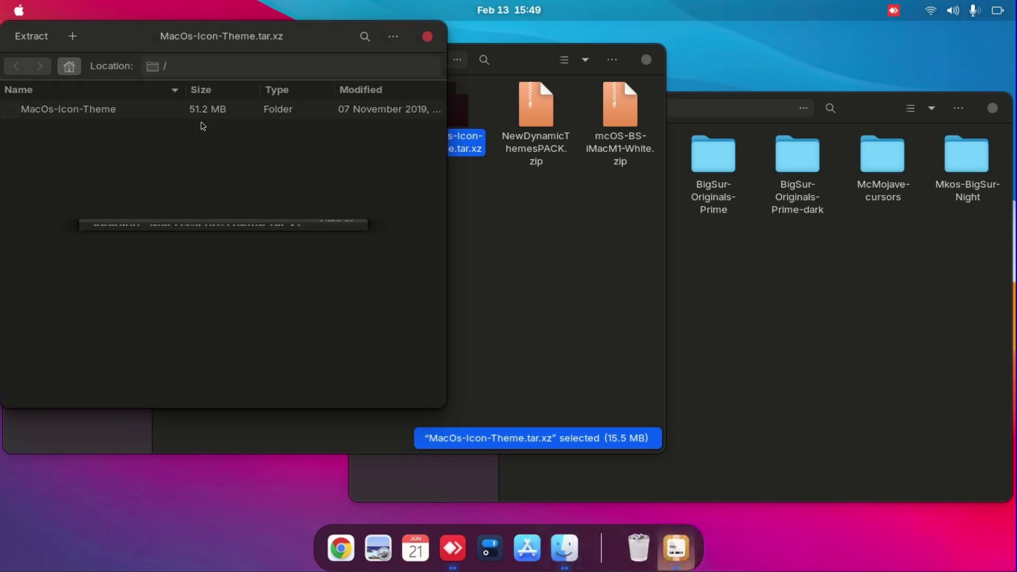
left_click_drag(206, 115, 802, 276)
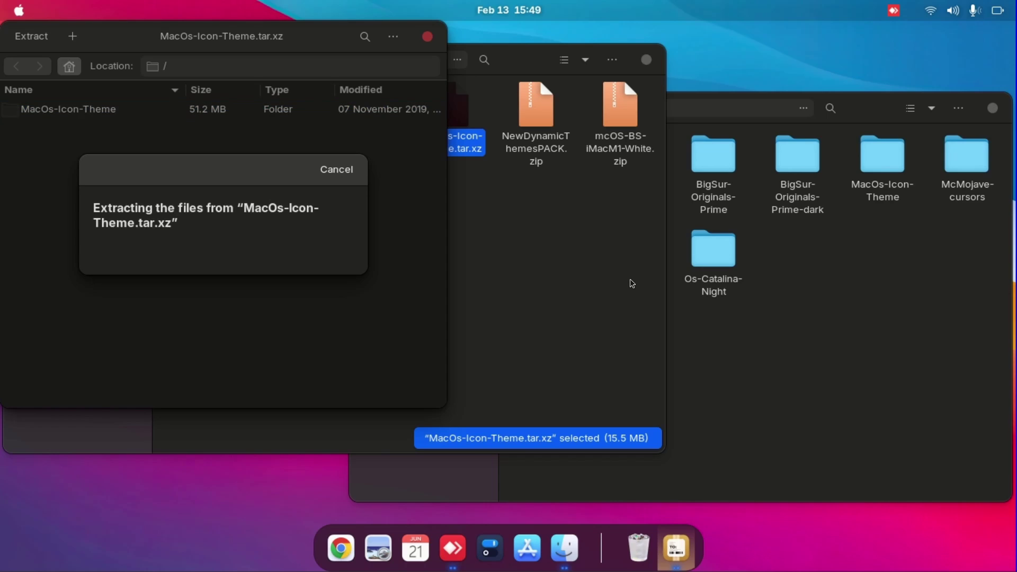
left_click(429, 37)
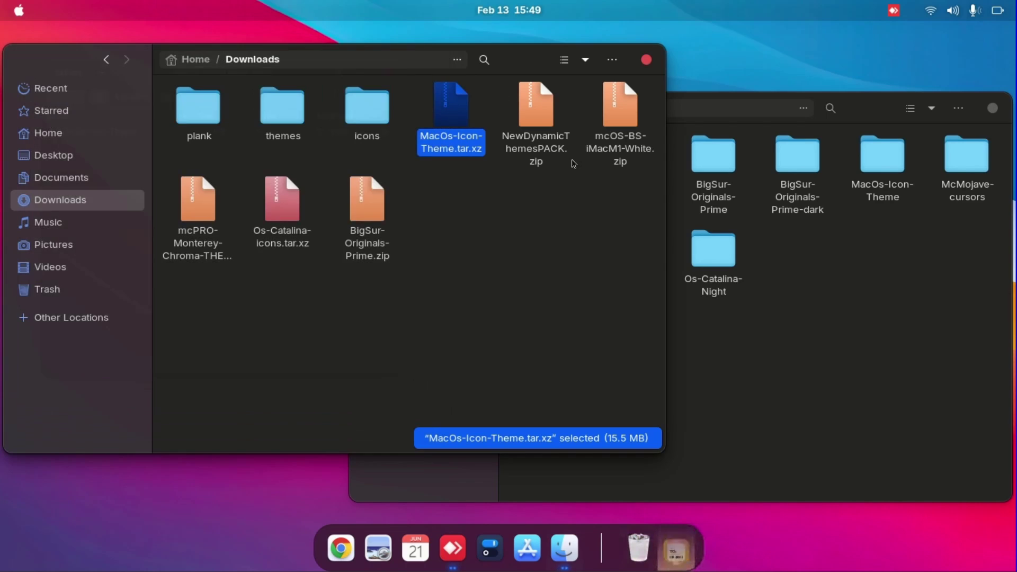
Go from .icons back to the home directory and open .local/share/plank/themes in the second file manager window
left_click(803, 374)
left_click(543, 109)
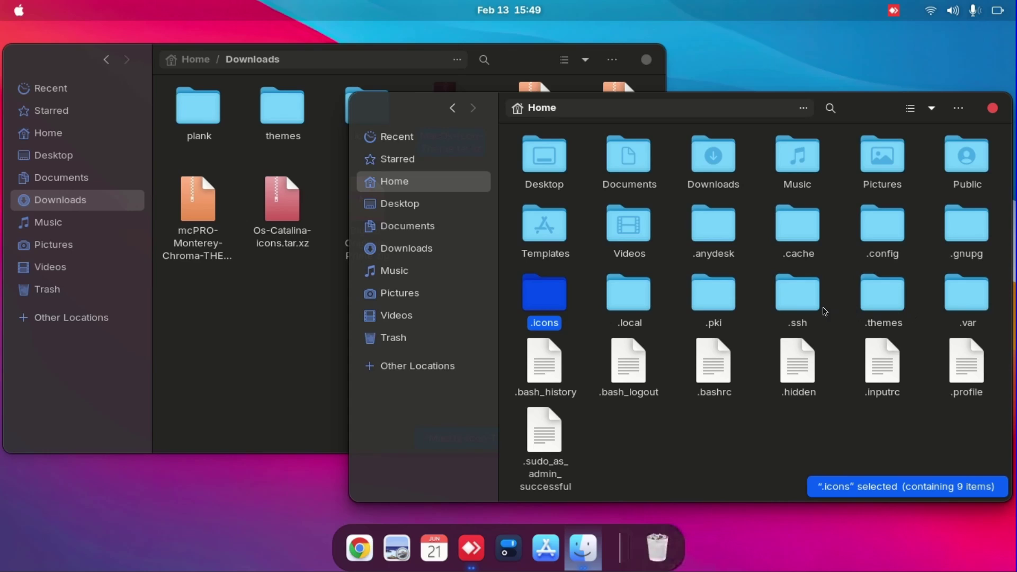
double_click(644, 294)
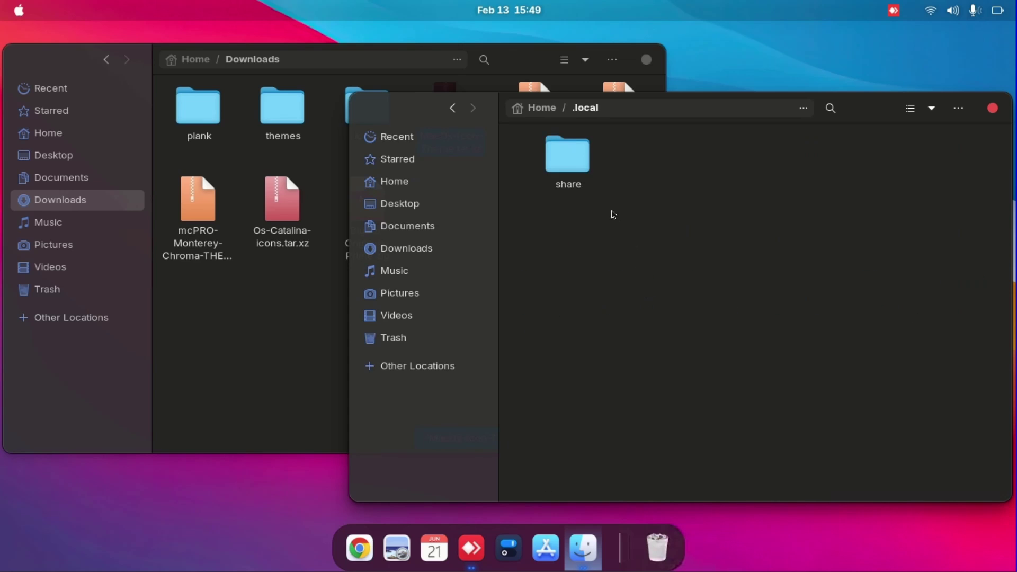
left_click(585, 168)
double_click(585, 168)
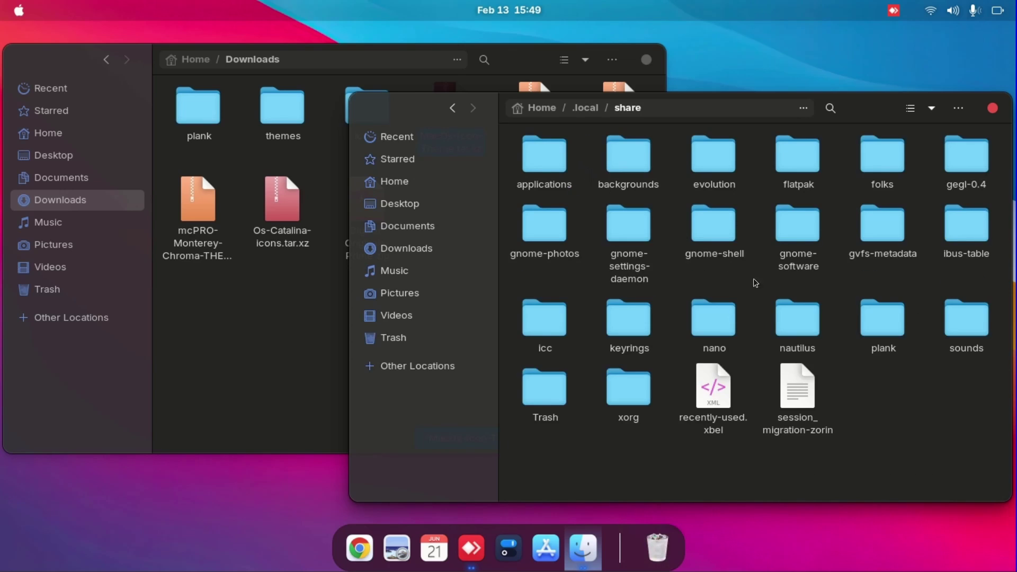
double_click(881, 326)
left_click(575, 165)
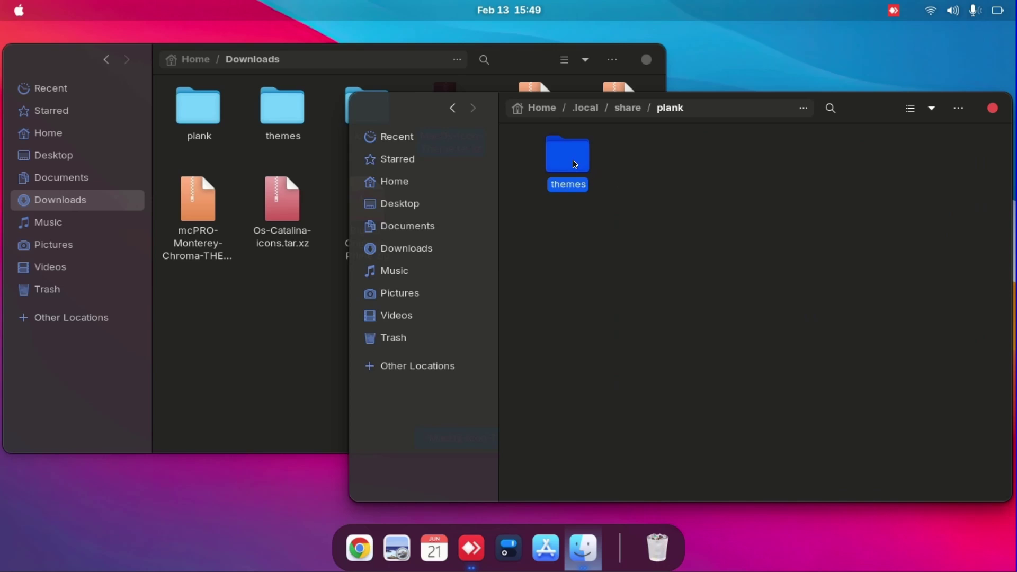
double_click(573, 160)
Extract all folders from mcOS-BS-NewDynamic0 to mcOS-BS-NewDynamic6 in NewDynamicThemesPACK.zip into the Plank themes folder and close the archive
left_click(320, 307)
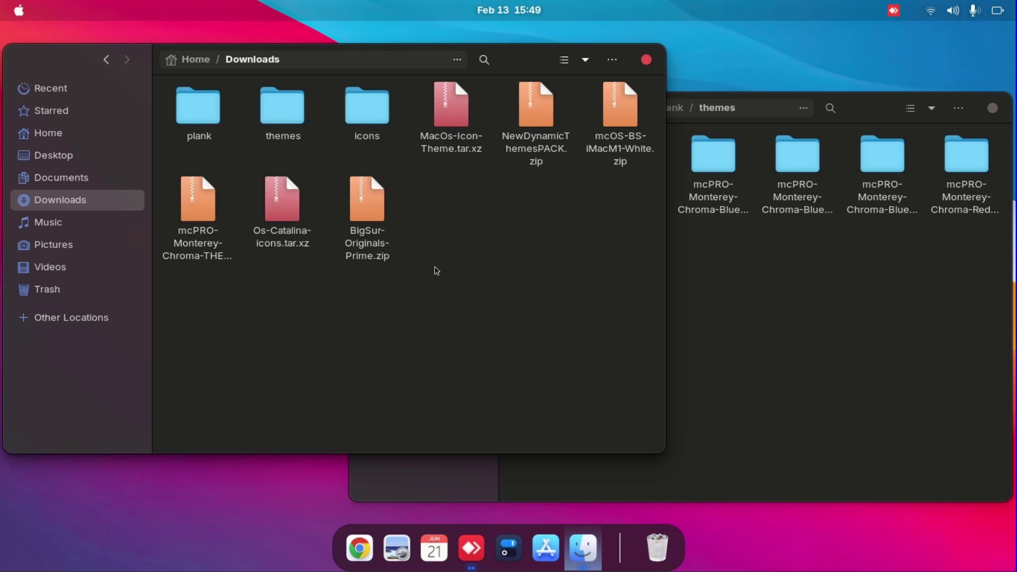
double_click(537, 158)
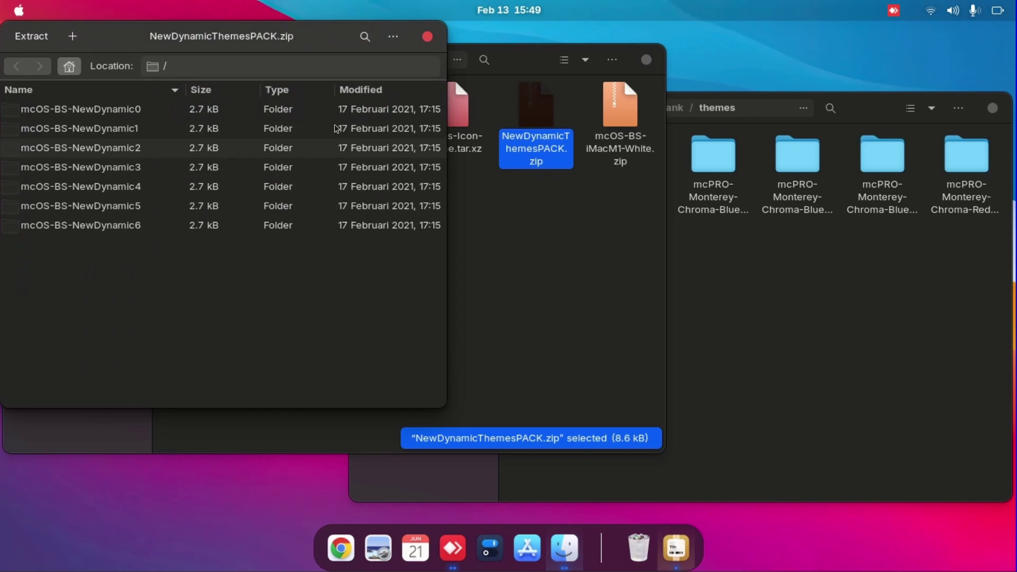
left_click(310, 108)
left_click(313, 224, "shift")
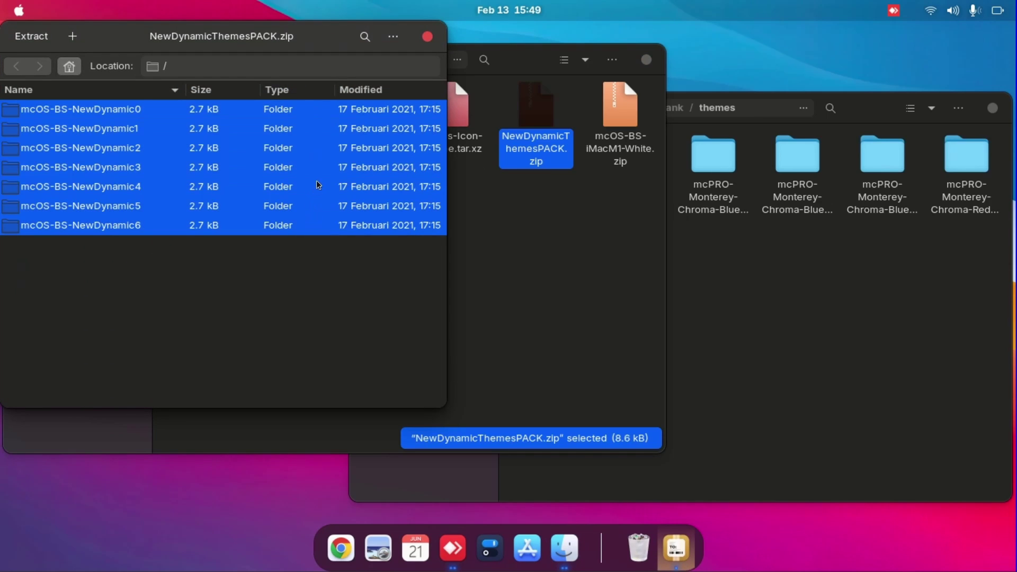
left_click_drag(316, 181, 835, 288)
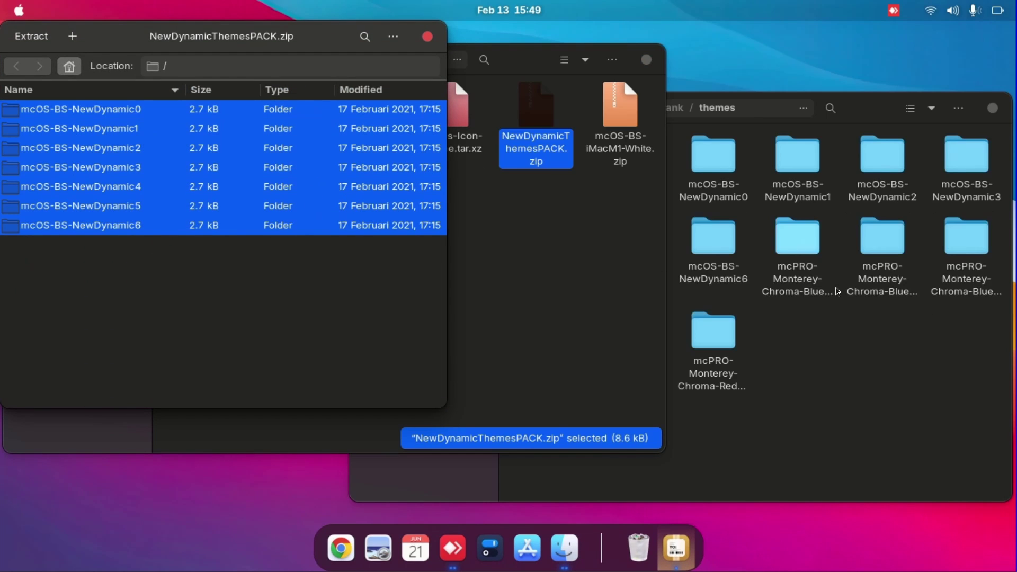
left_click(427, 37)
Try to extract mcOS-BS-iMacM1-White from its zip into the Plank themes folder, cancel replacing dock.theme and close the archive
double_click(617, 112)
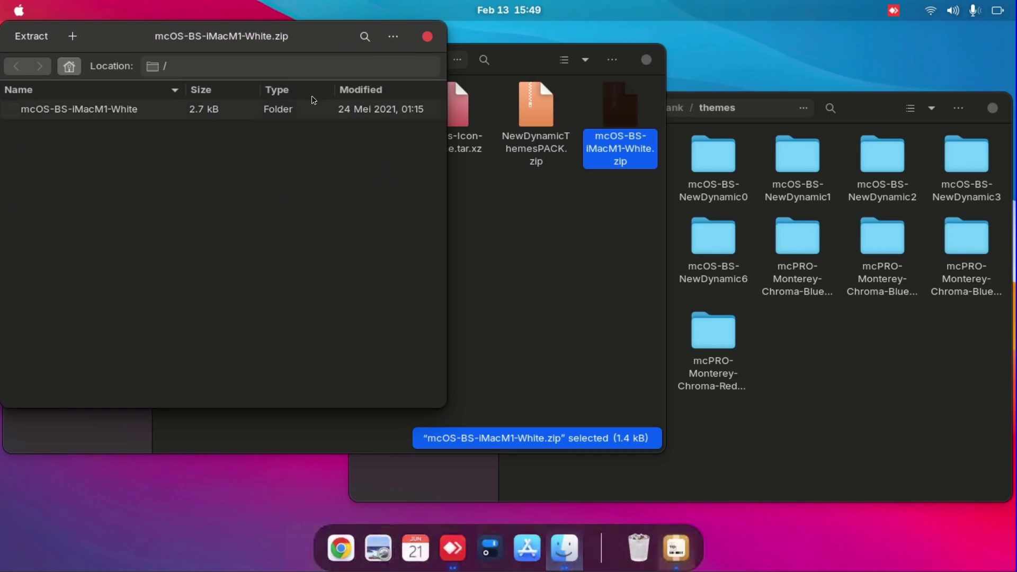
left_click(311, 103)
left_click_drag(294, 107, 819, 341)
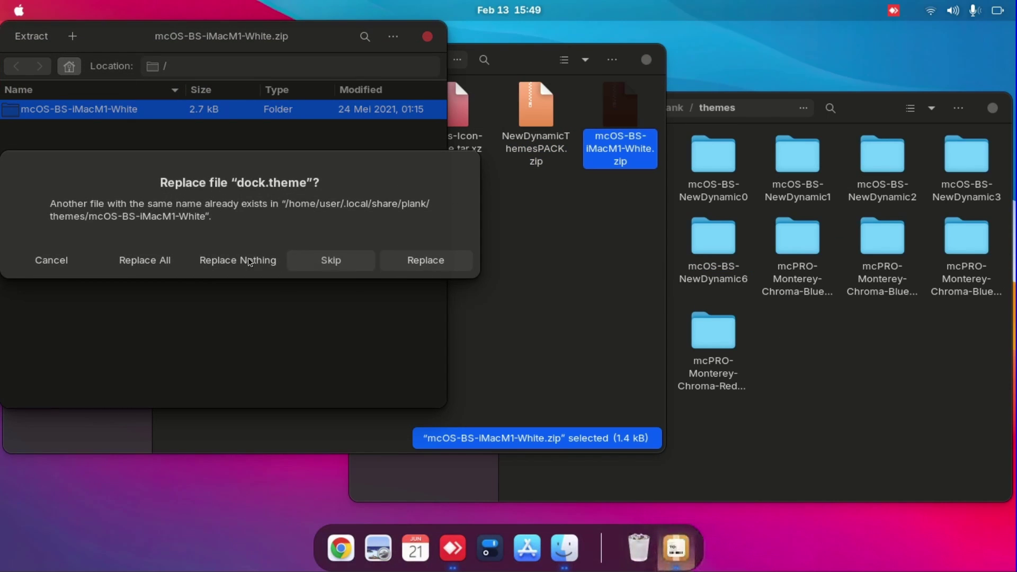
left_click(59, 259)
left_click(427, 36)
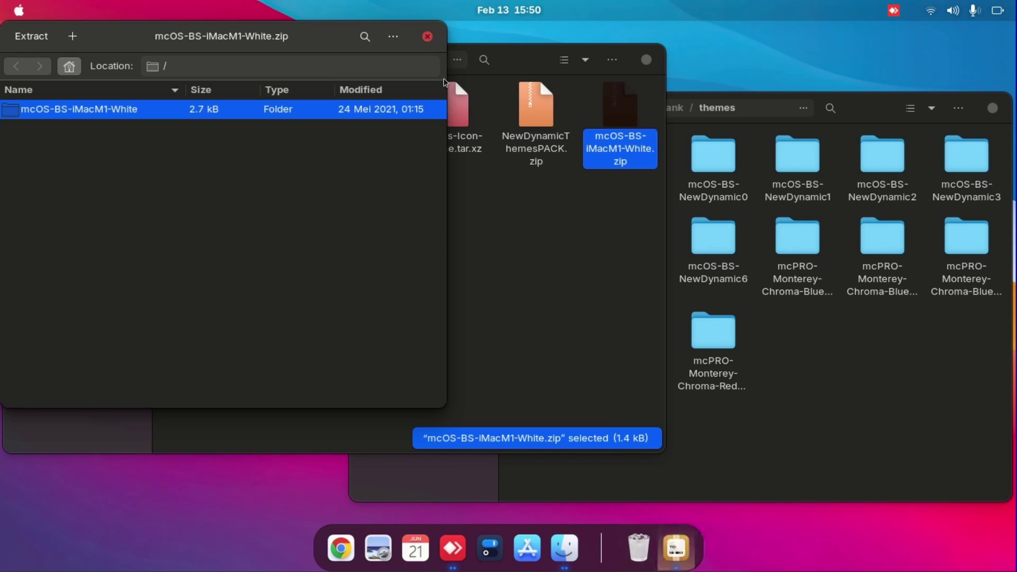
Extract all folders from mcPRO-Monterey-Chroma-THEMES-PACK.zip into the Plank themes folder, replacing all existing files, and close the archive and both file manager windows
double_click(214, 196)
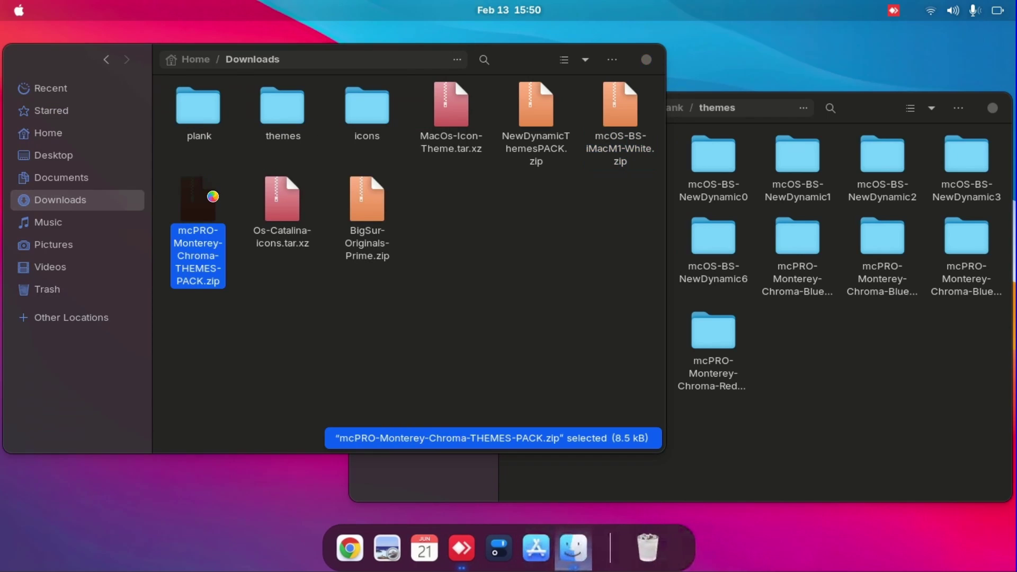
left_click(207, 108)
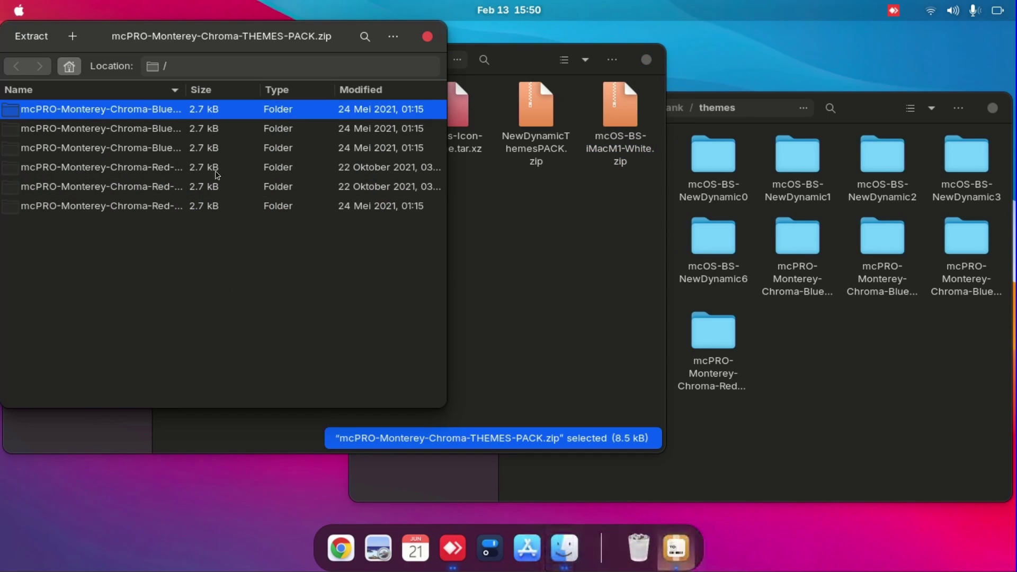
left_click(217, 208, "shift")
left_click_drag(234, 192, 799, 378)
left_click(148, 259)
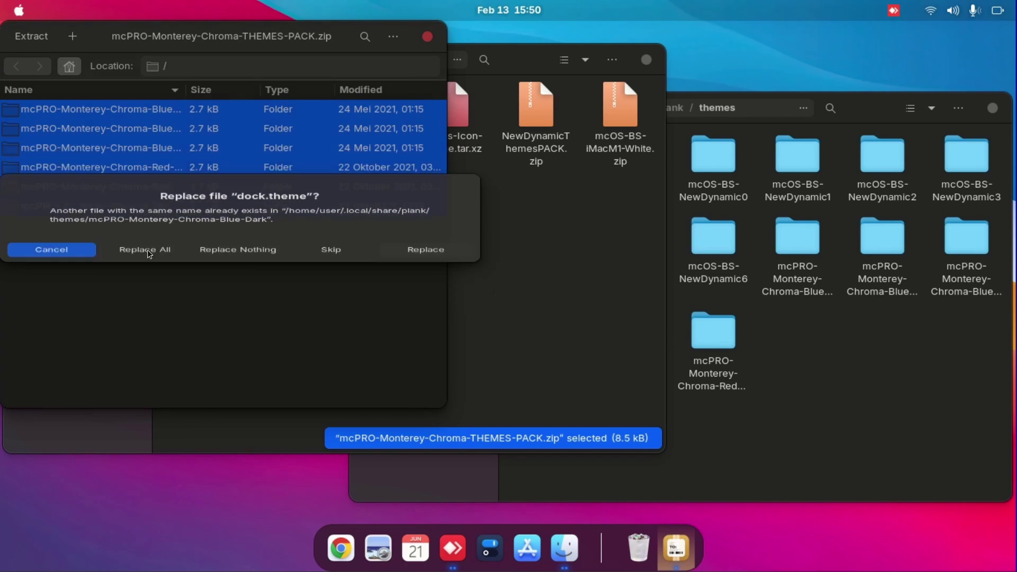
left_click(427, 37)
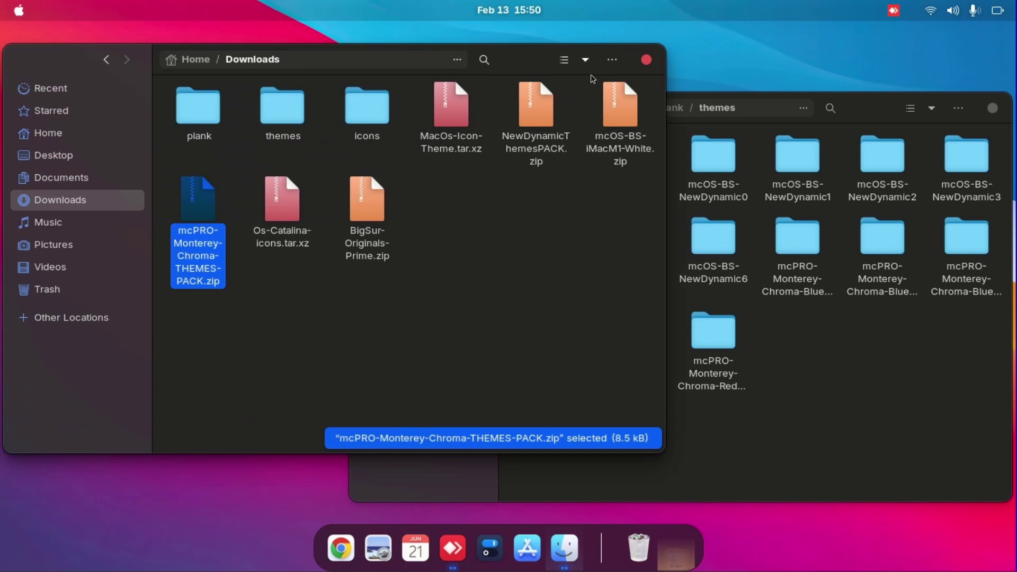
left_click(647, 60)
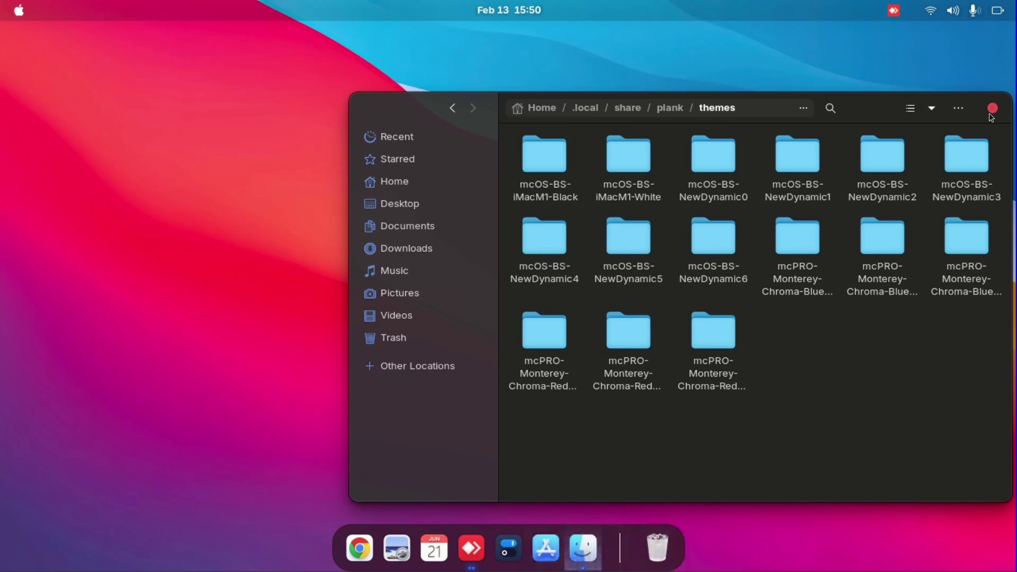
left_click(993, 108)
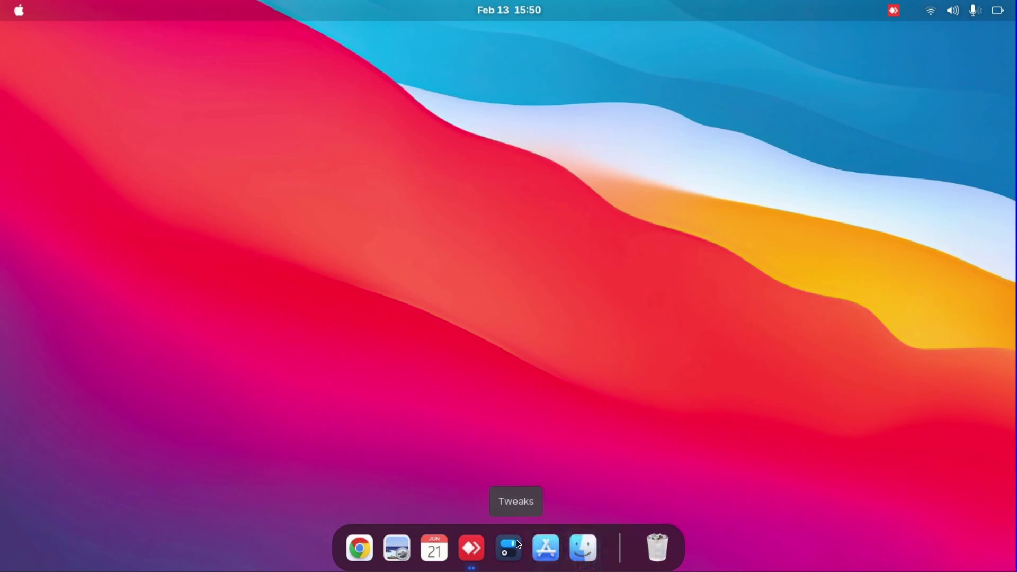
Open the Tweaks appearance settings, choose BigSur-Originals-Prime as the icon theme and preview its icons in the app grid
left_click(516, 539)
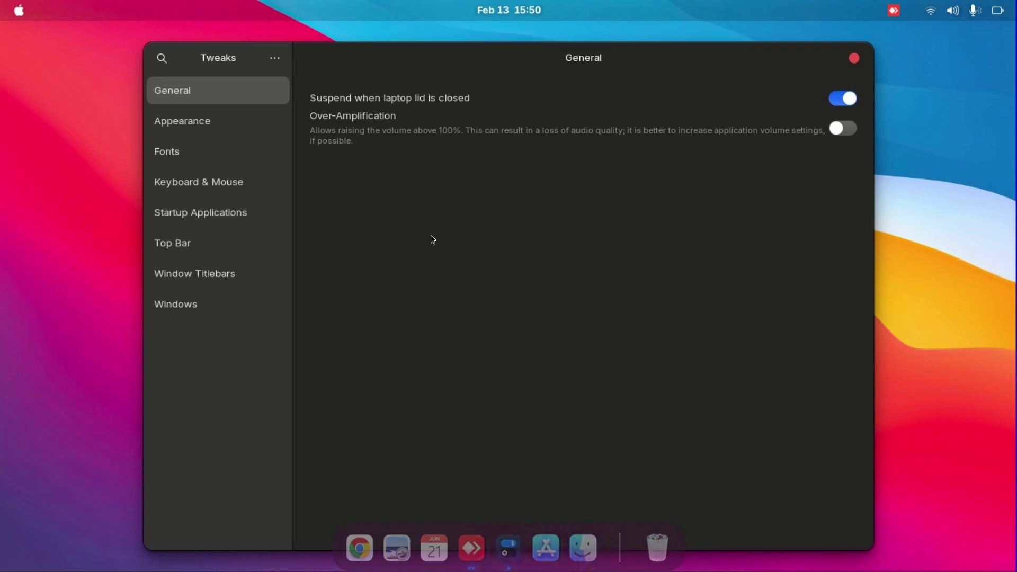
left_click(240, 123)
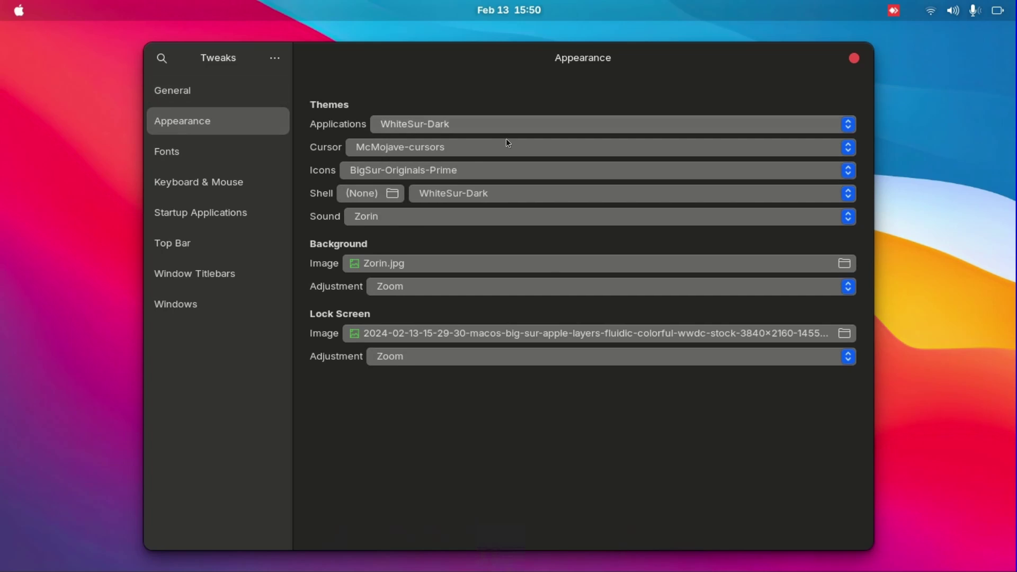
left_click(506, 170)
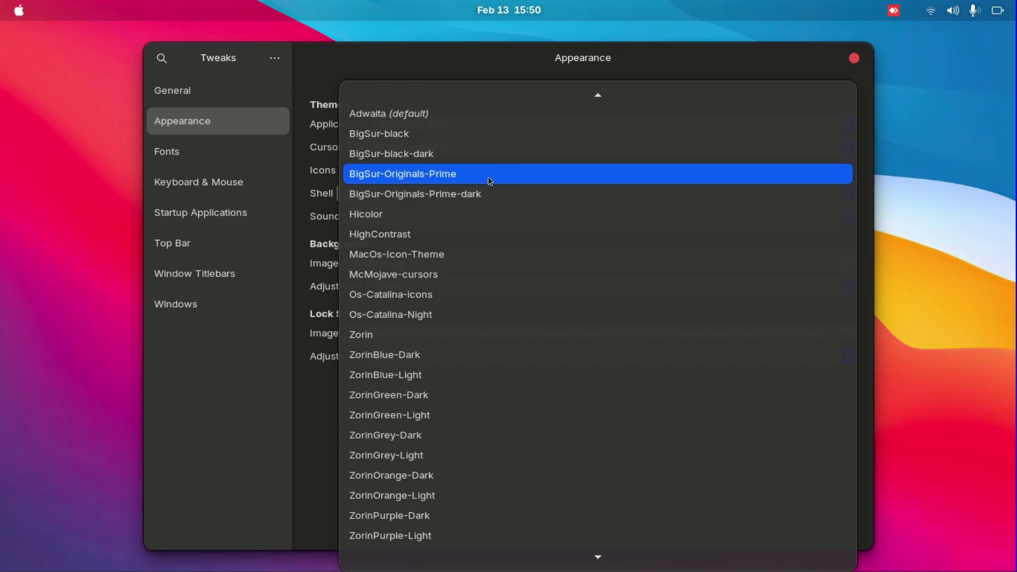
left_click(480, 173)
left_click(480, 171)
left_click(482, 173)
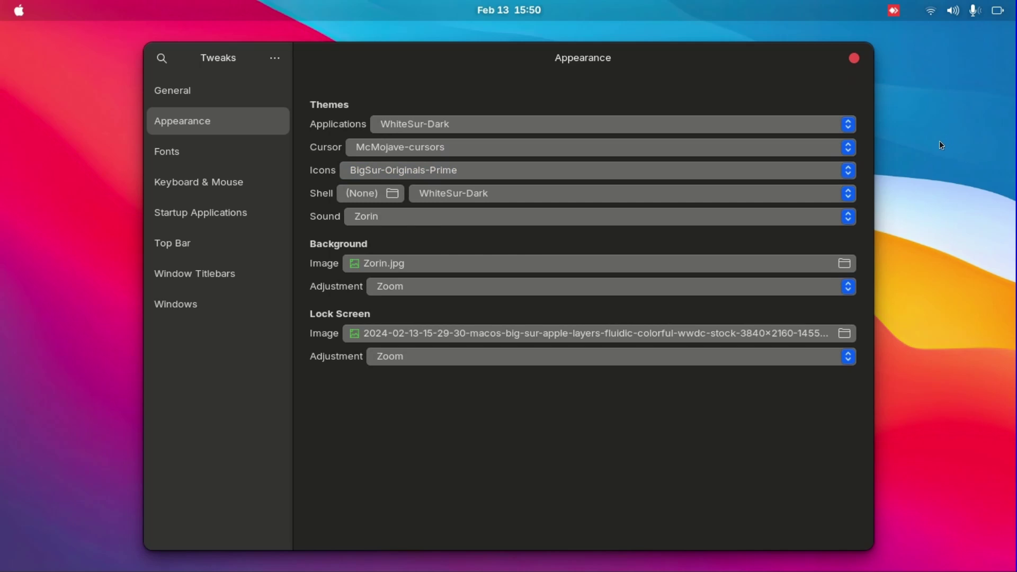
key("super")
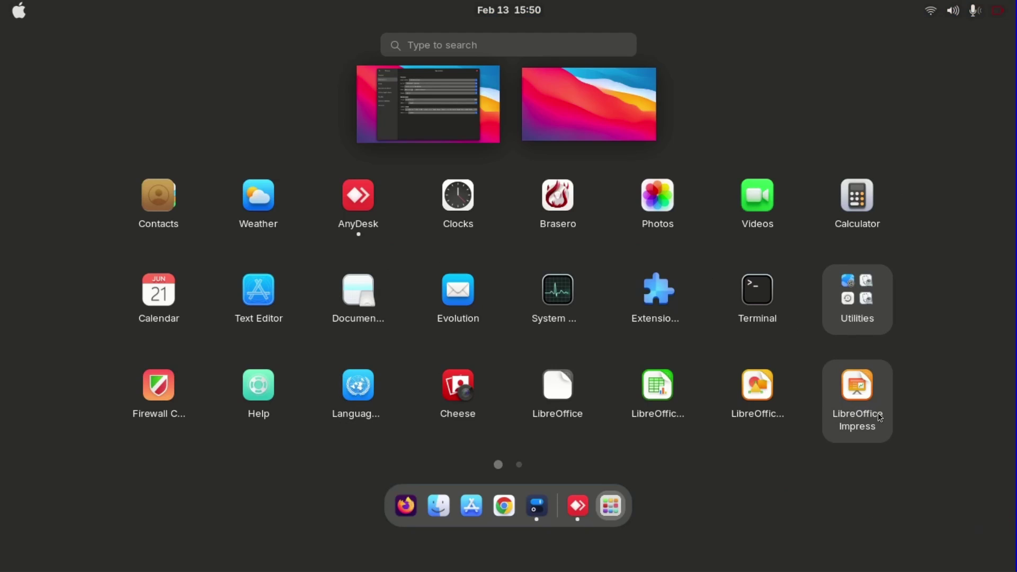
key("super")
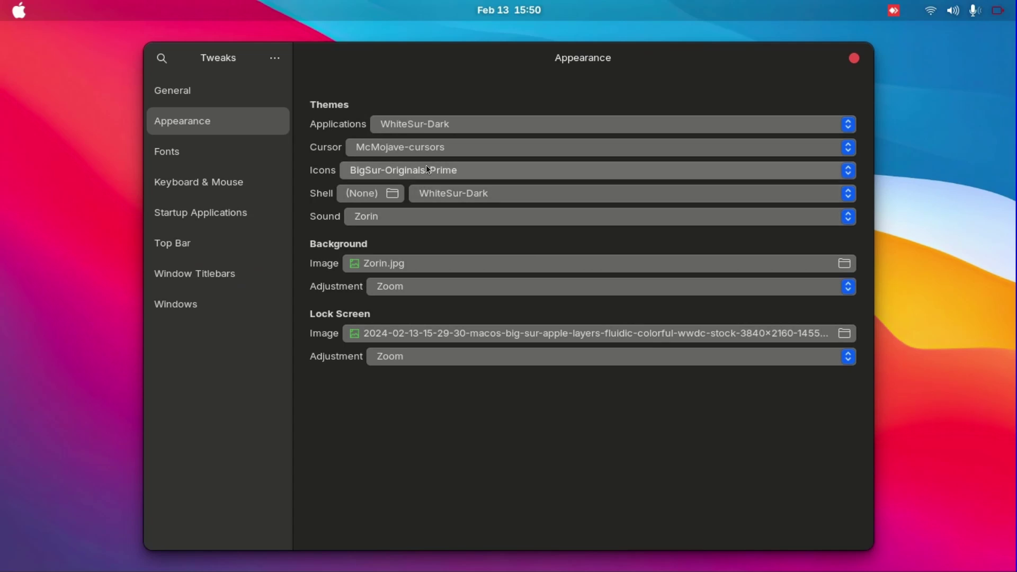
Set the icon theme to BigSur-black, preview its icons in the app grid and close Tweaks
left_click(427, 166)
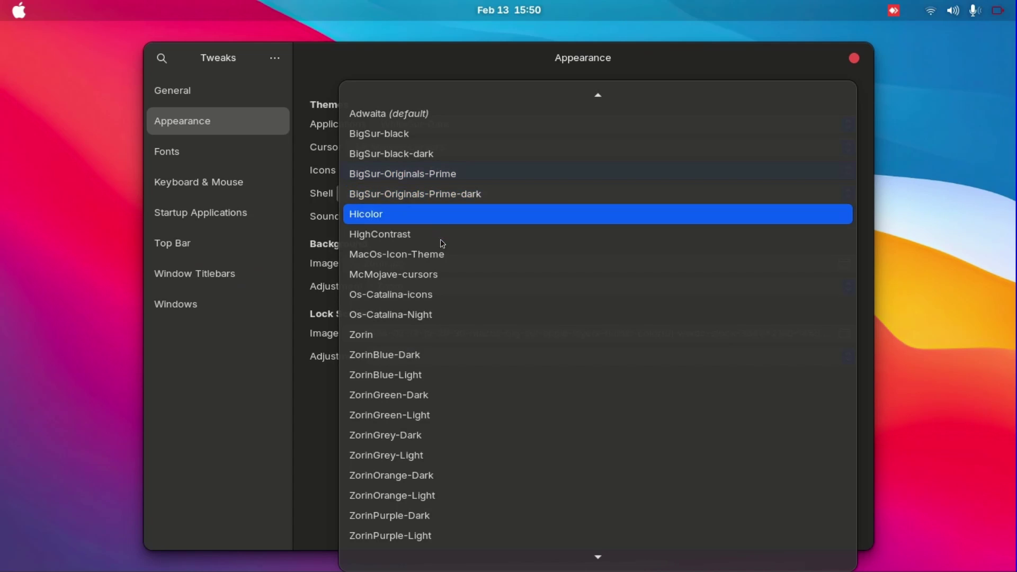
left_click(444, 134)
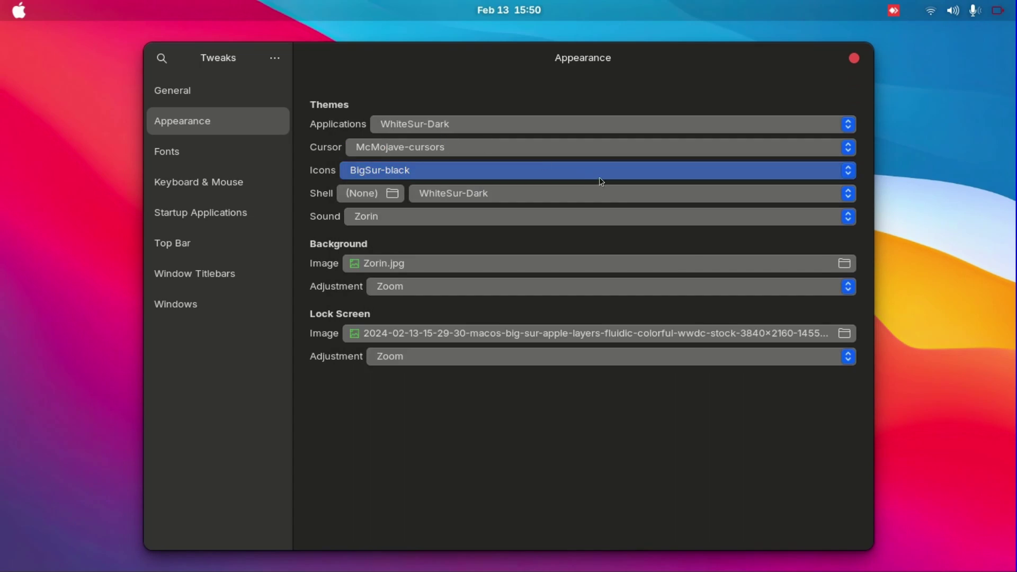
key("super")
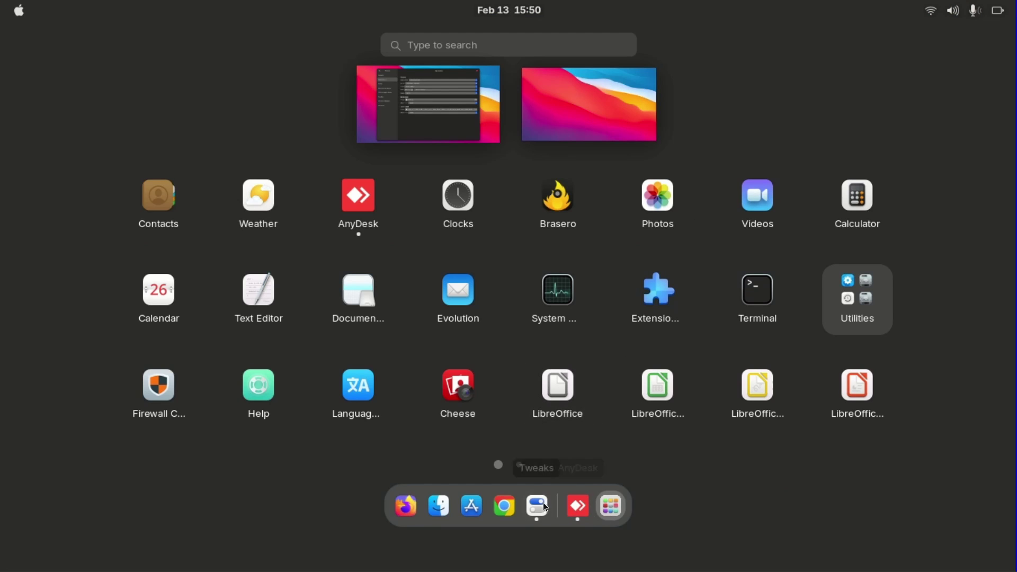
left_click(928, 451)
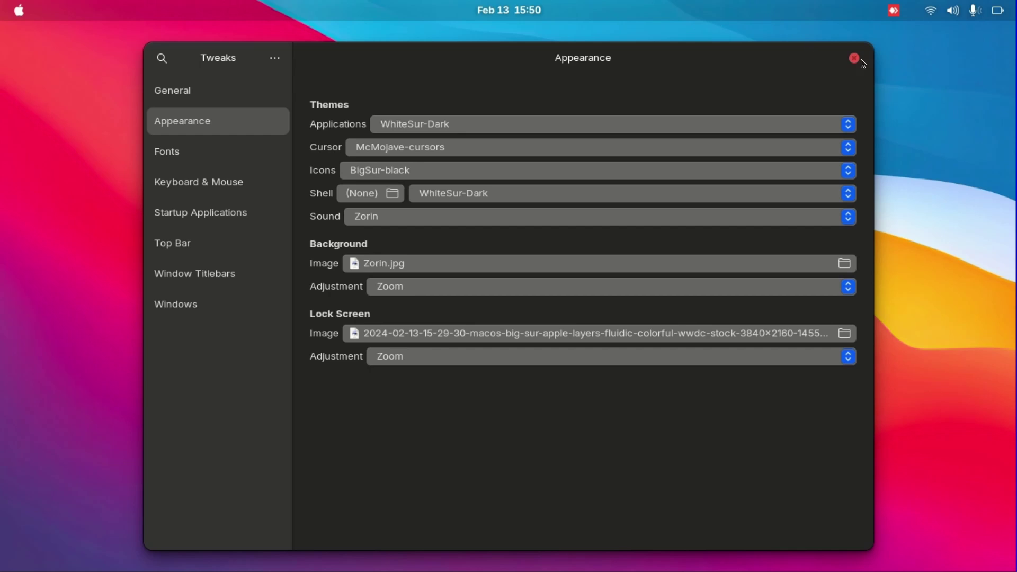
left_click(854, 58)
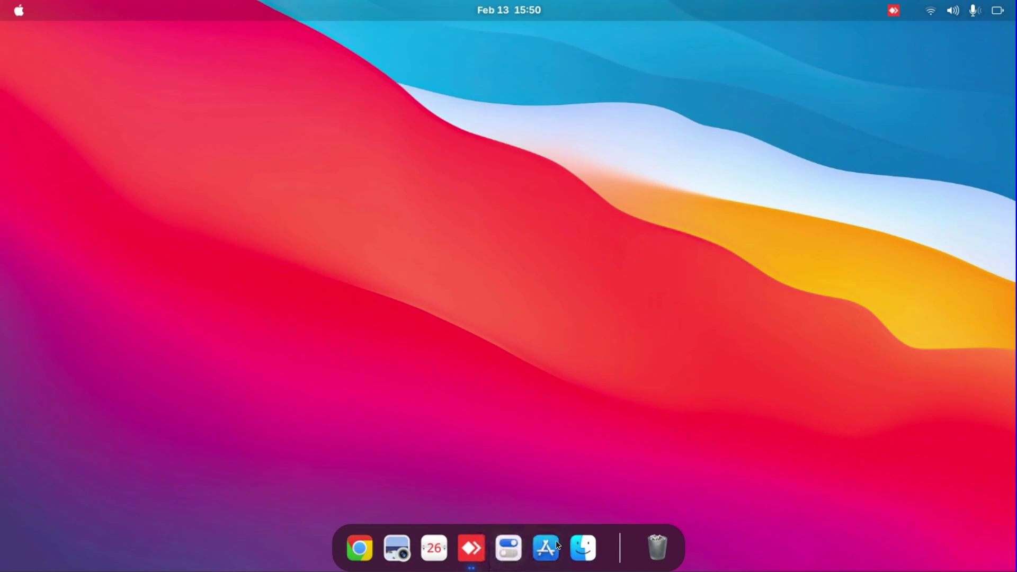
Reopen Tweaks, switch the icon theme back to BigSur-Originals-Prime, close Tweaks and check the icons in the app grid
left_click(509, 548)
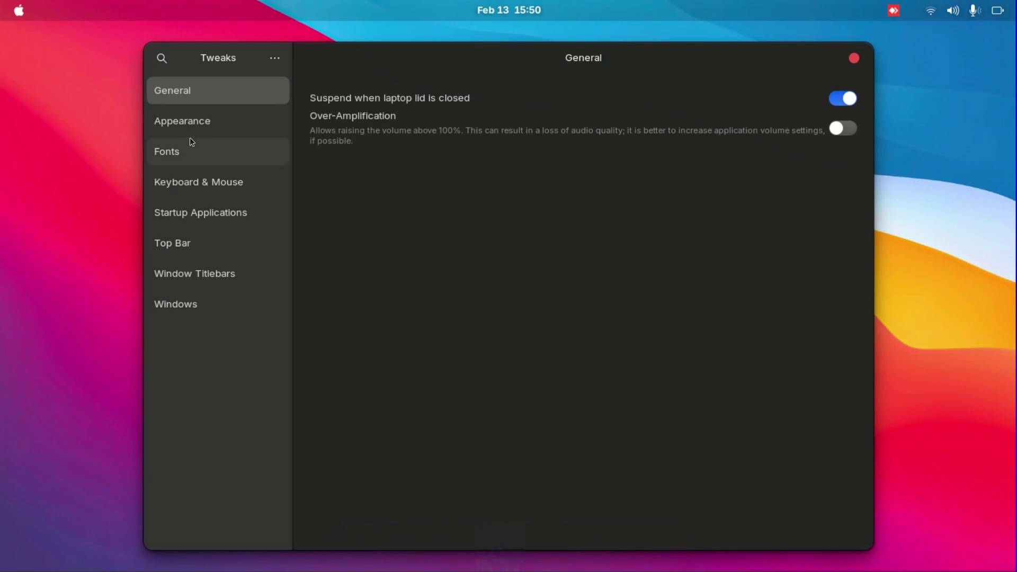
left_click(199, 121)
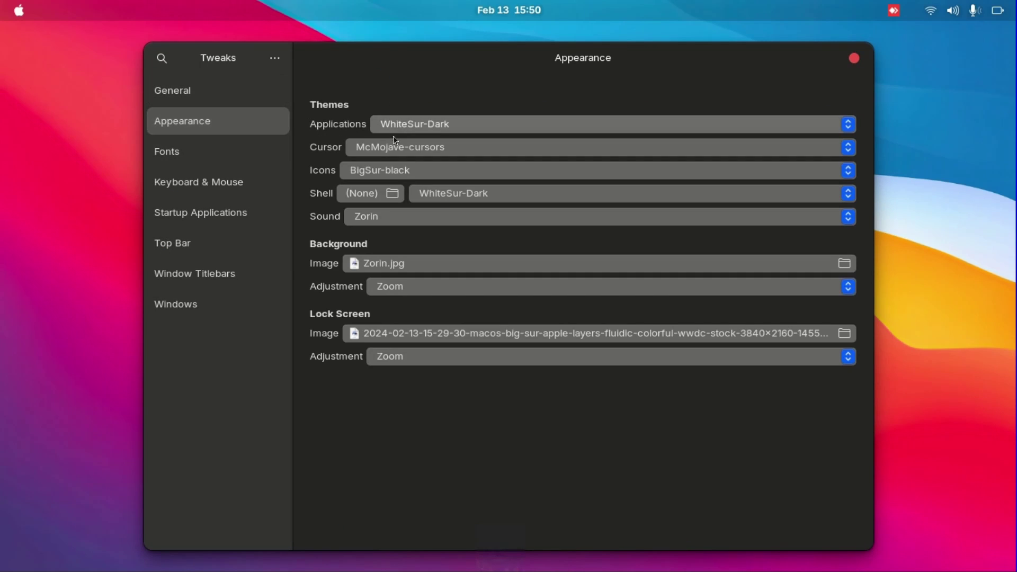
left_click(405, 172)
left_click(416, 215)
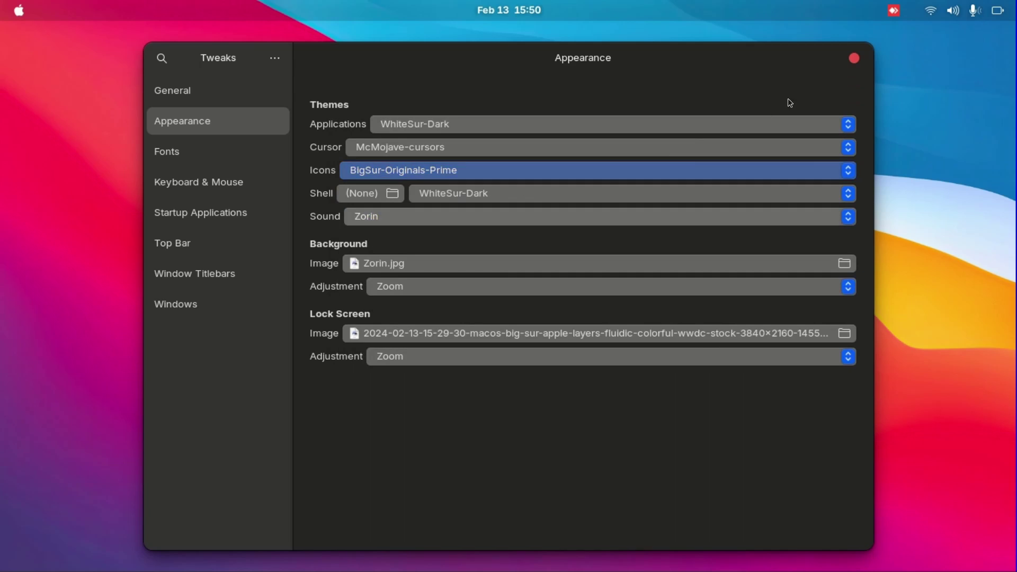
left_click(855, 59)
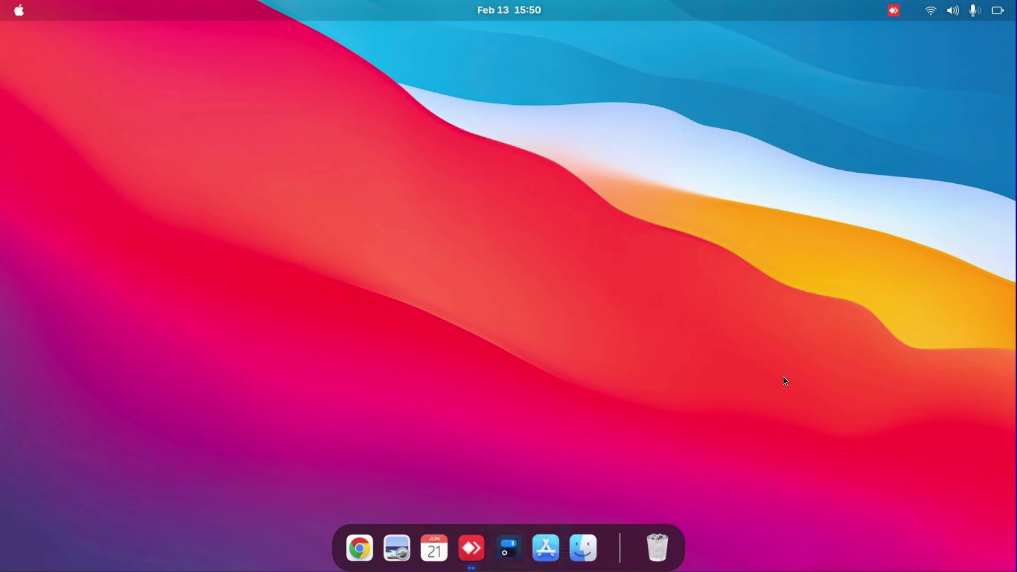
key("super+a")
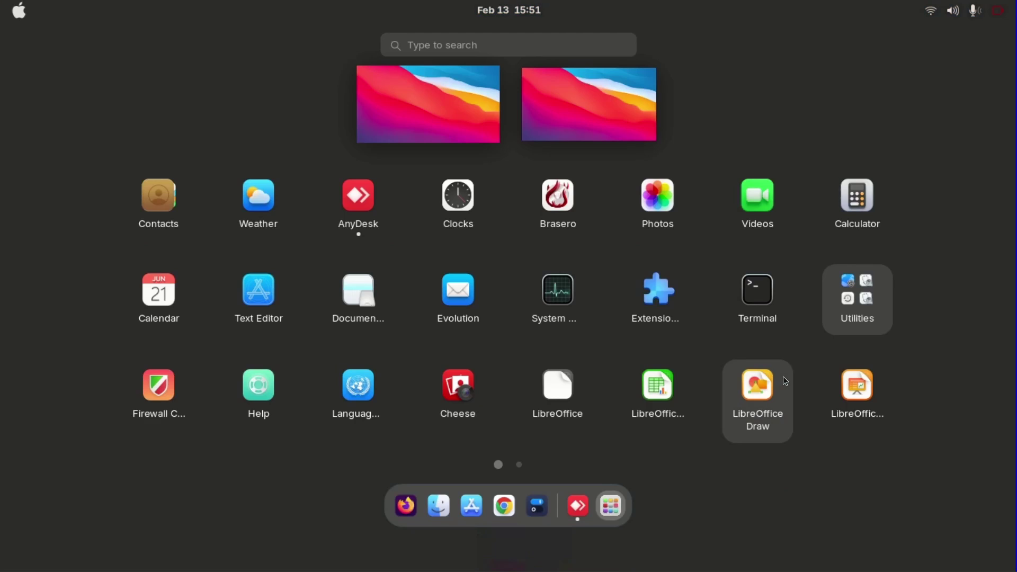
left_click(774, 449)
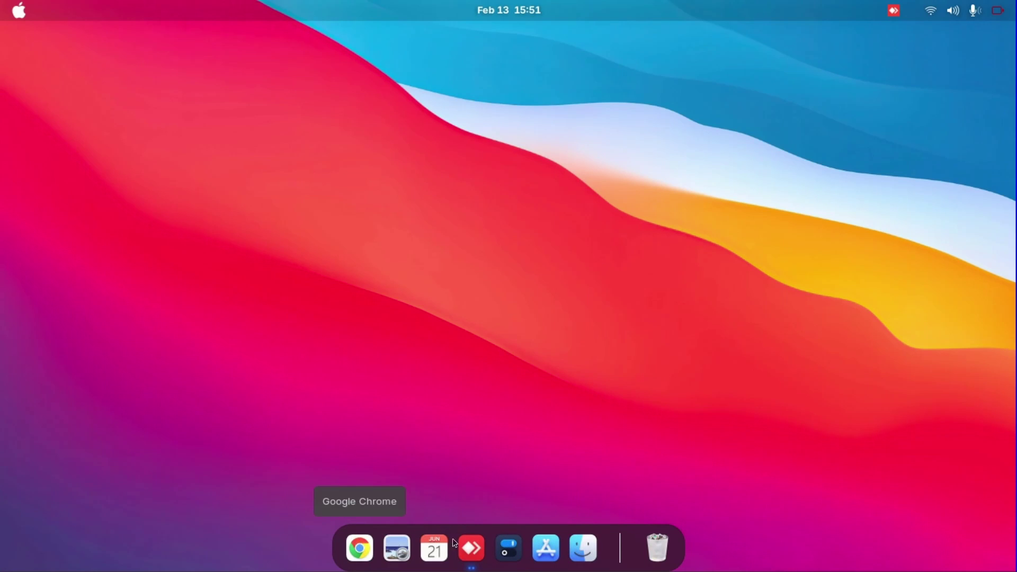
Set the icon theme to MacOs-Icon-Theme in the Tweaks appearance settings and close Tweaks
left_click(522, 546)
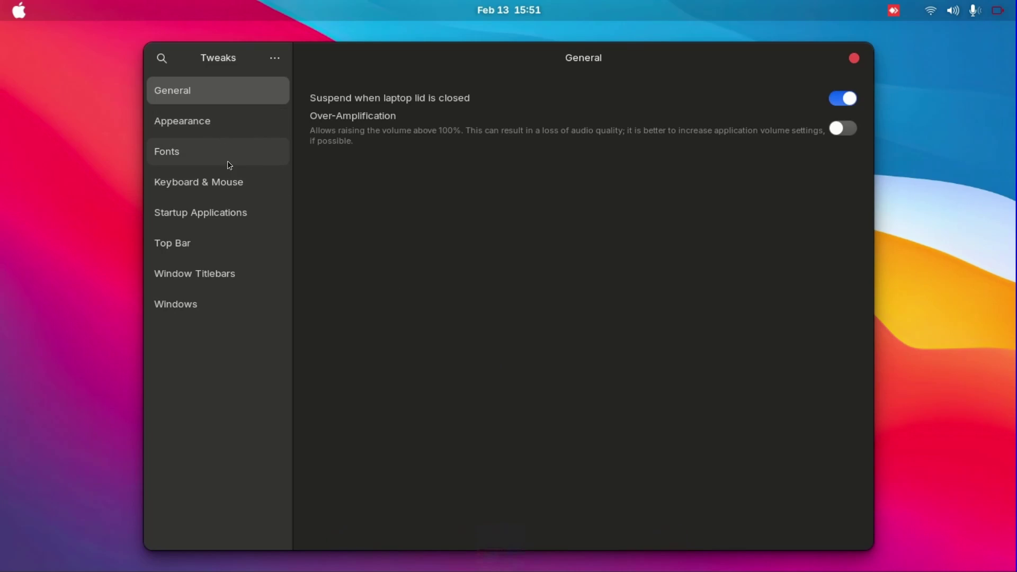
left_click(228, 127)
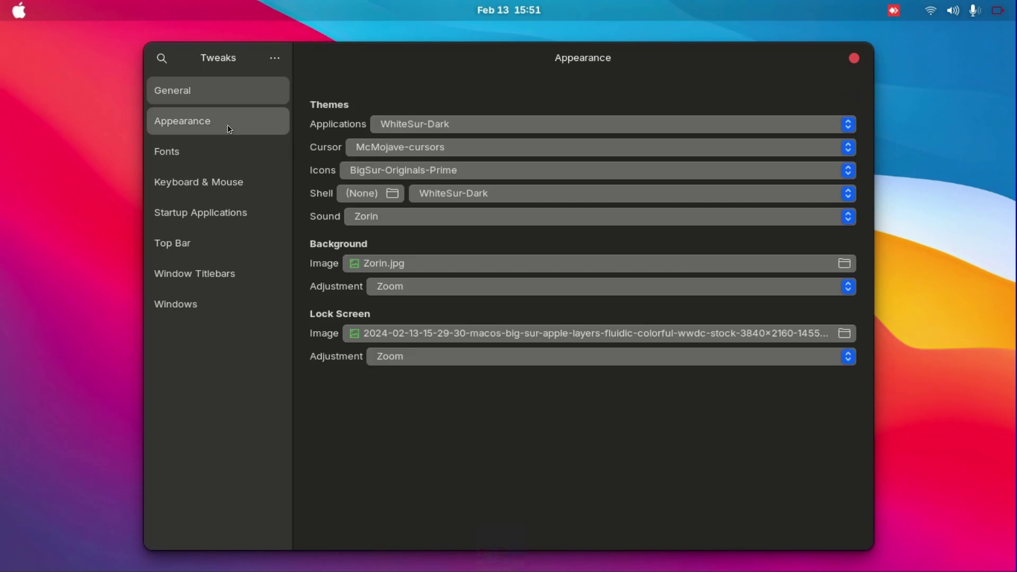
left_click(391, 170)
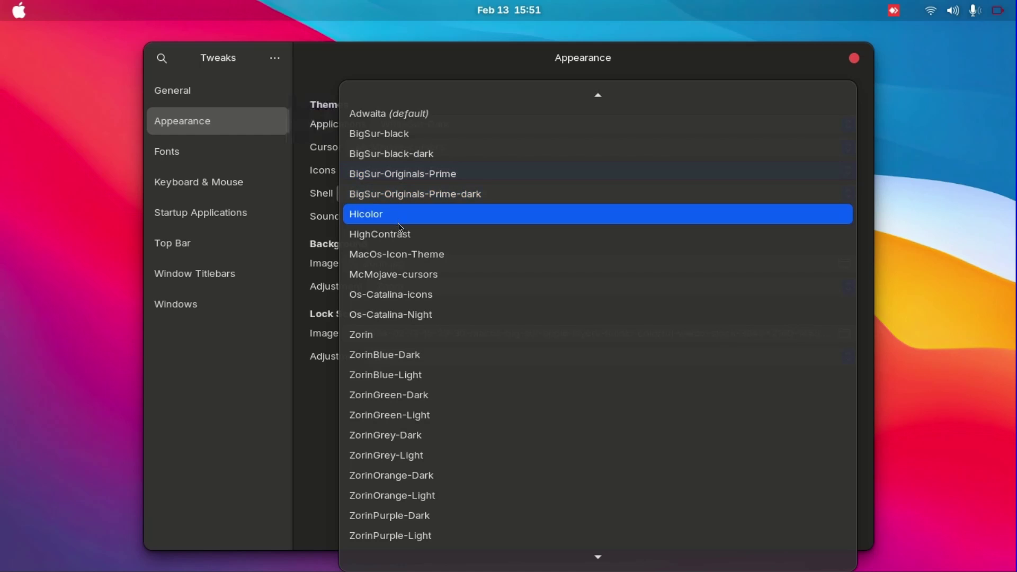
left_click(402, 253)
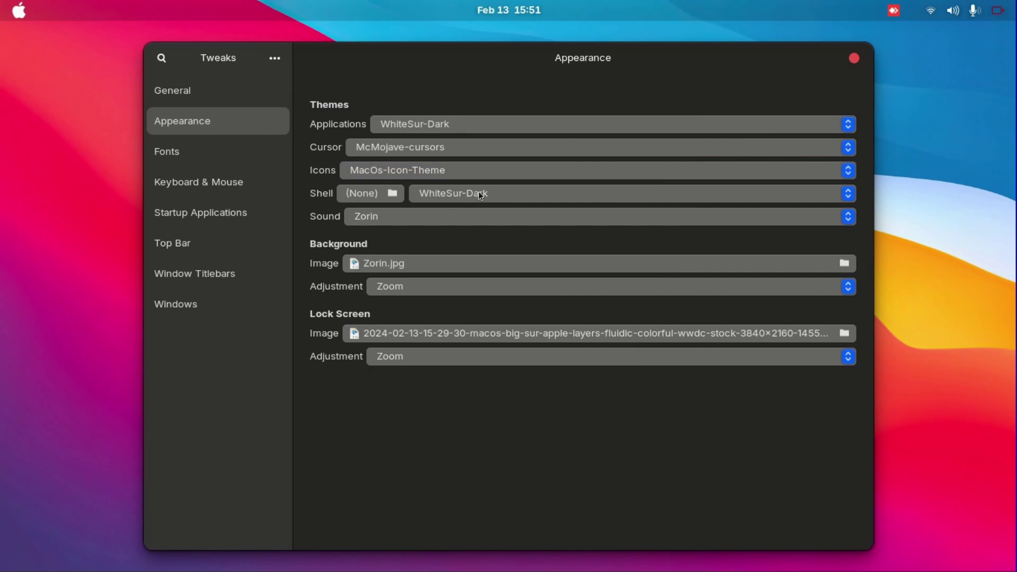
left_click(854, 58)
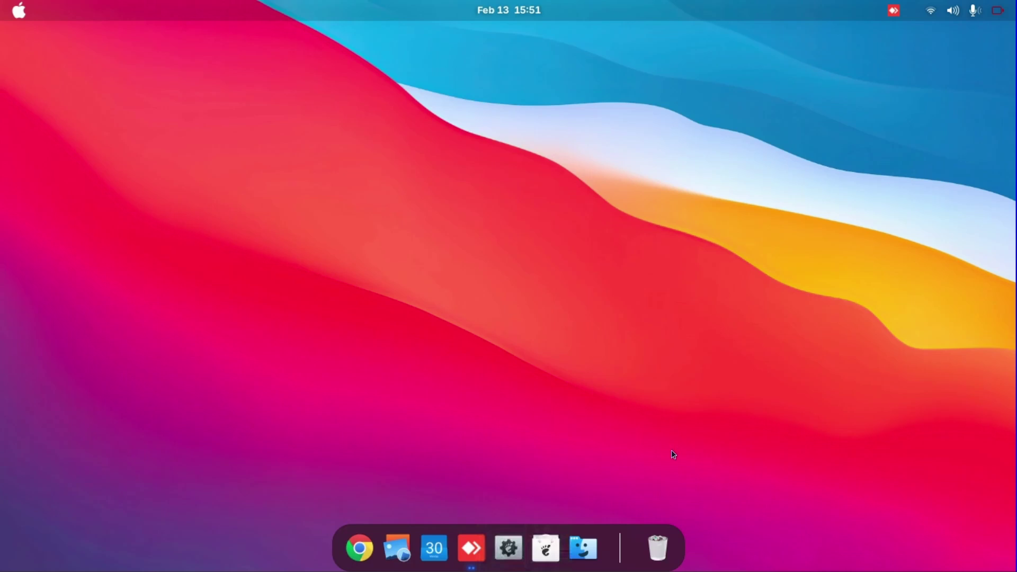
Reopen Tweaks, view the app grid, set the icon theme to Os-Catalina-icons, close Tweaks and view the app grid again
left_click(505, 549)
key("super+a")
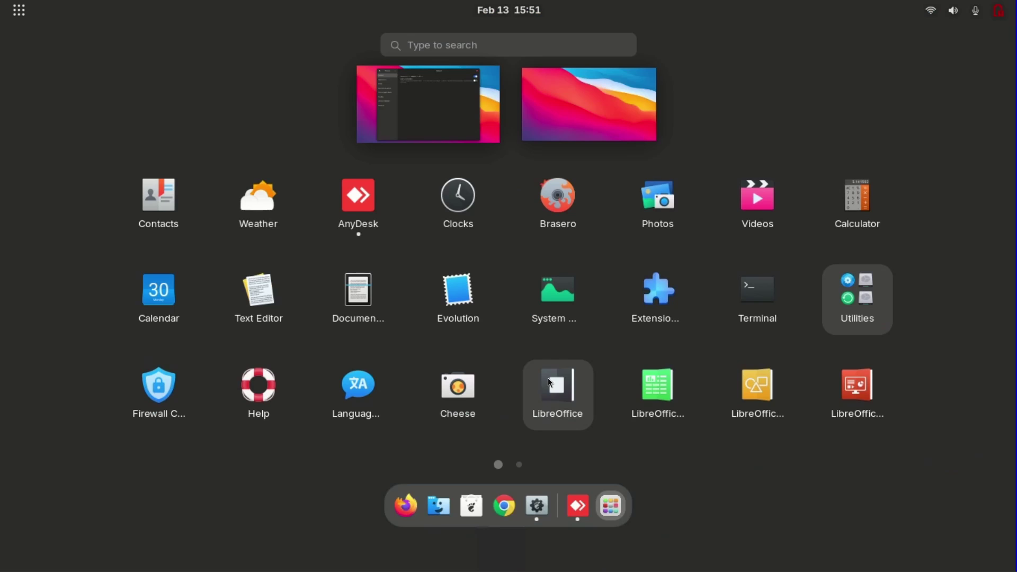
key("Escape")
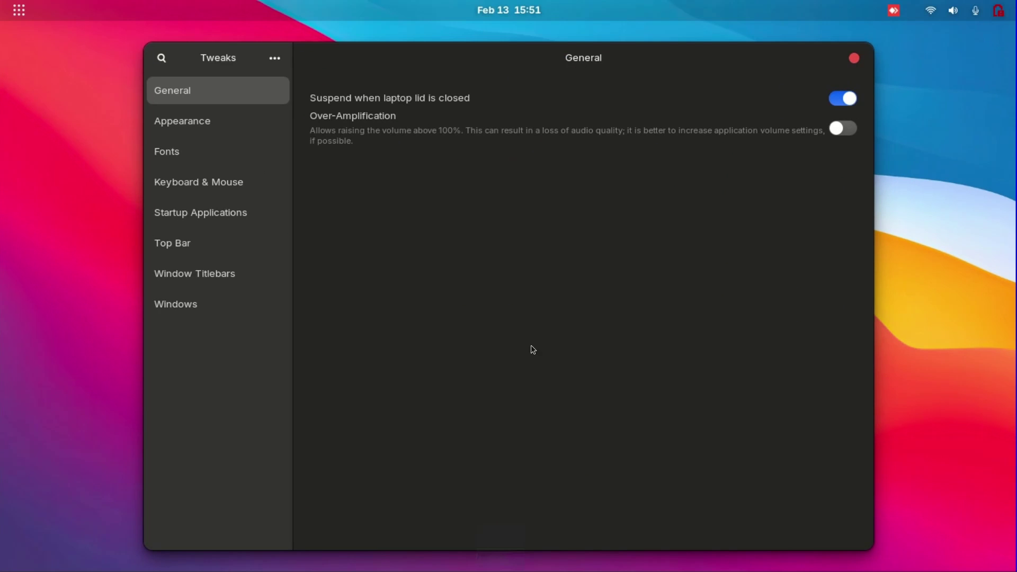
left_click(233, 120)
left_click(431, 174)
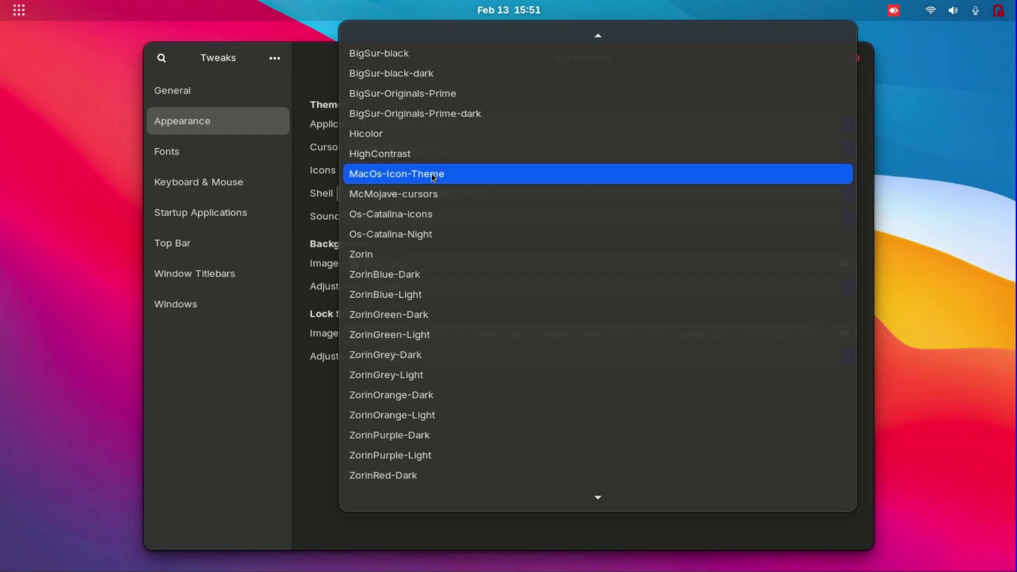
left_click(429, 213)
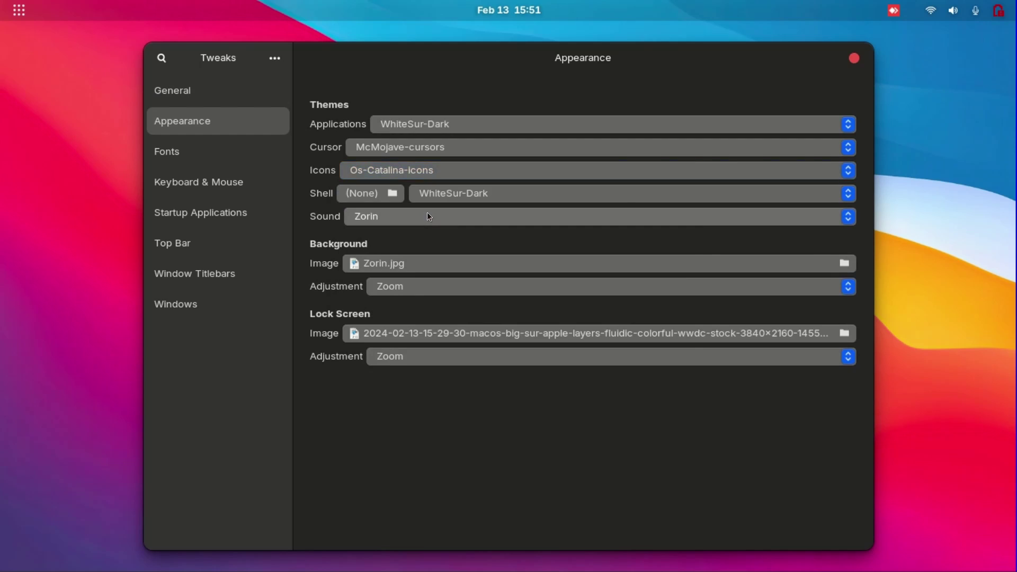
left_click(855, 58)
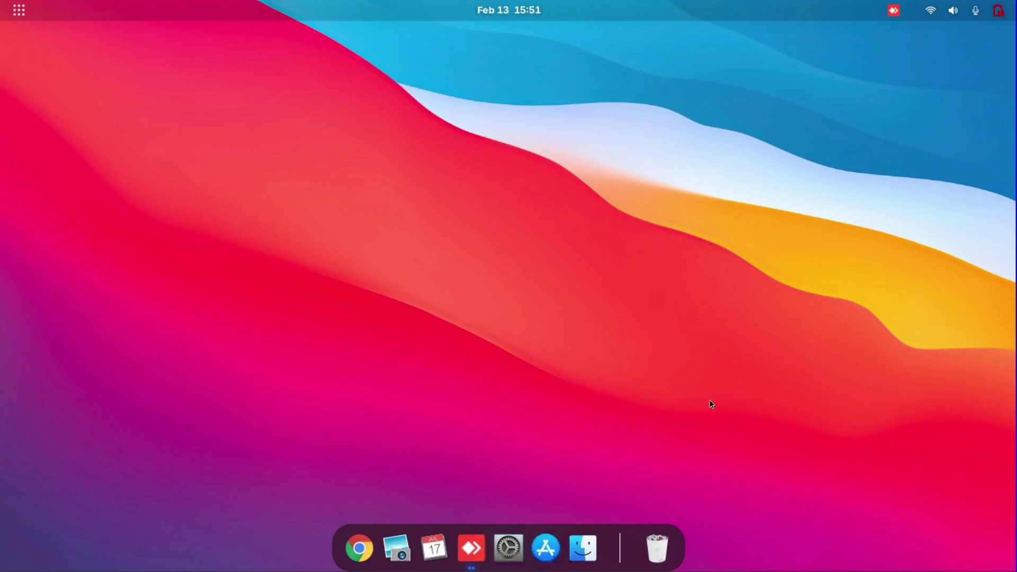
key("super+a")
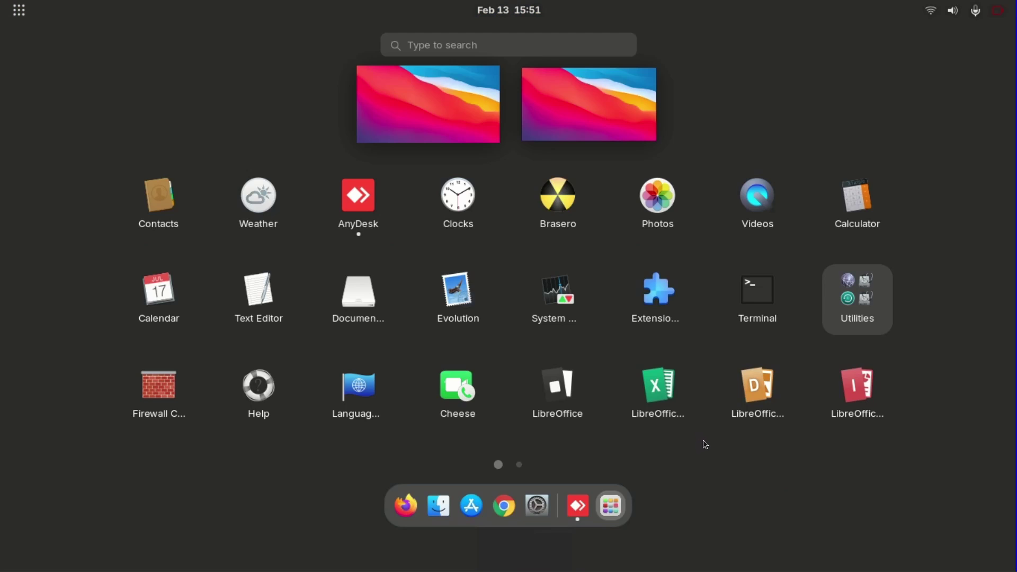
key("Escape")
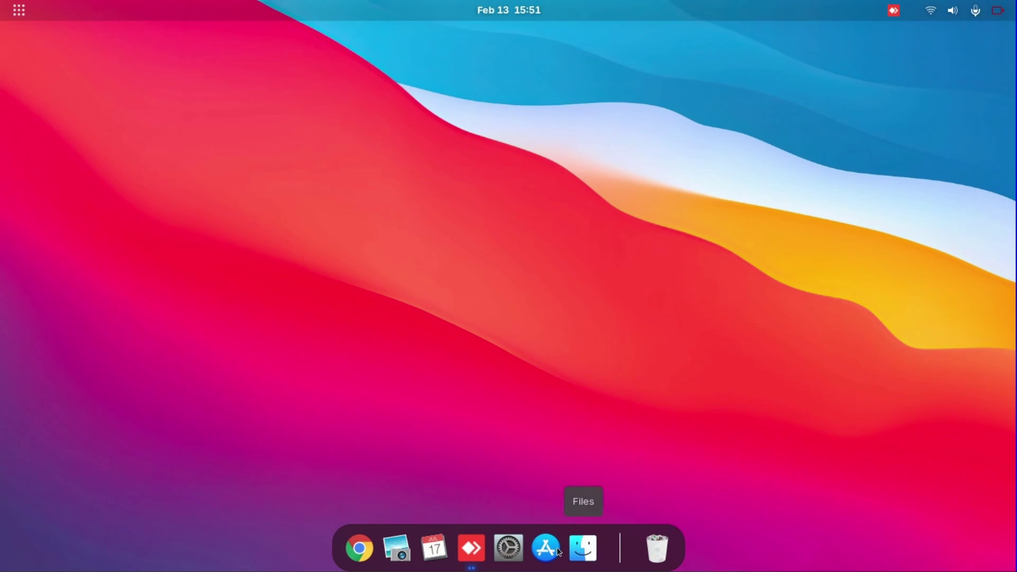
Open Tweaks, set the icon theme to Os-Catalina-Night, close Tweaks and preview the icons in the app grid
left_click(510, 548)
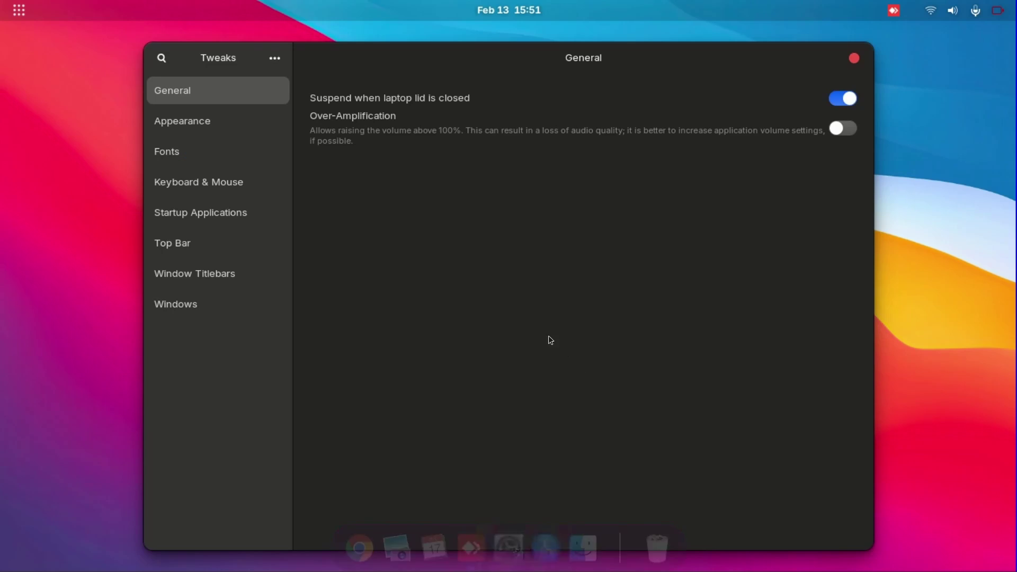
left_click(253, 119)
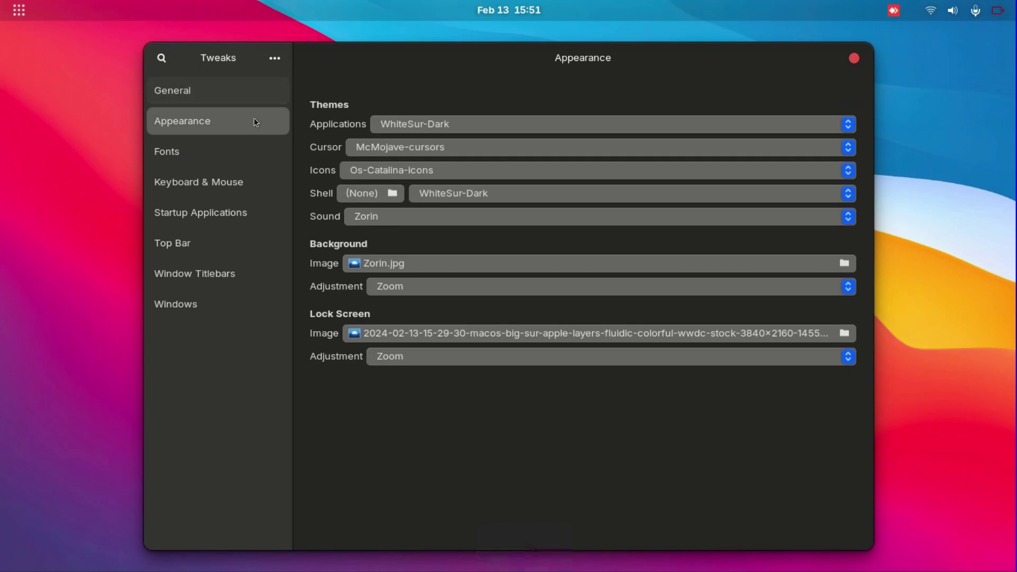
left_click(440, 168)
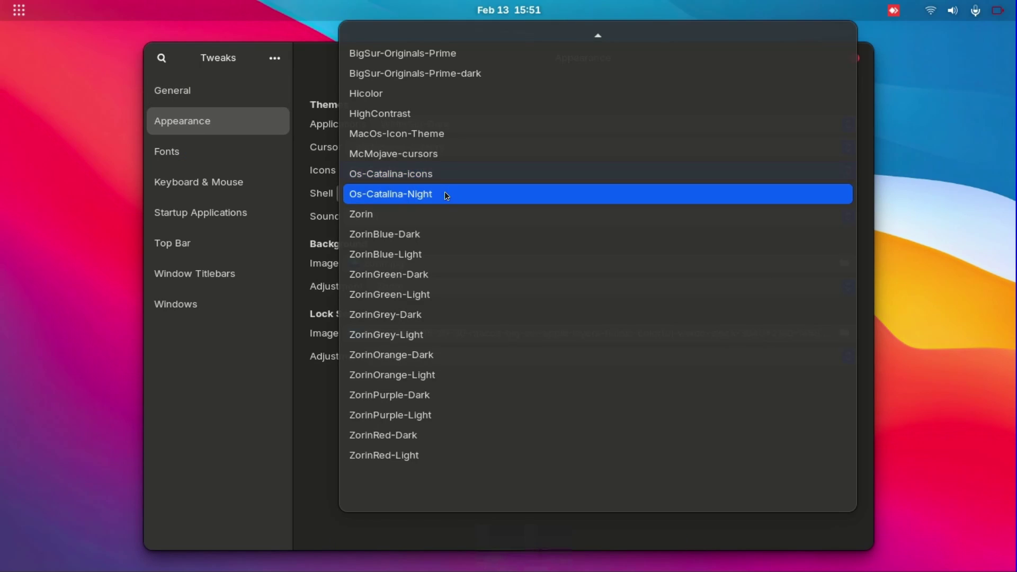
left_click(444, 192)
left_click(853, 58)
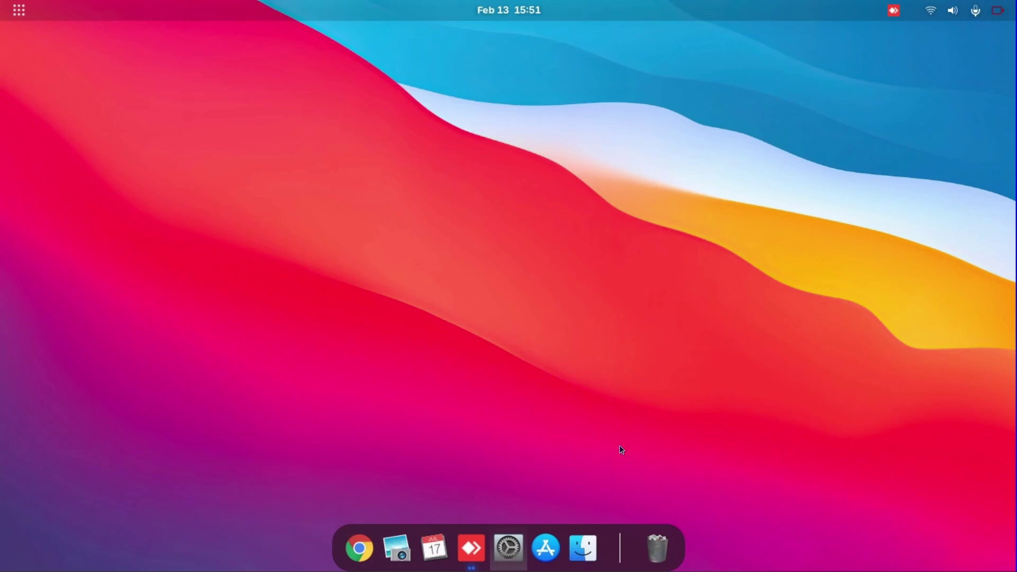
key("super+a")
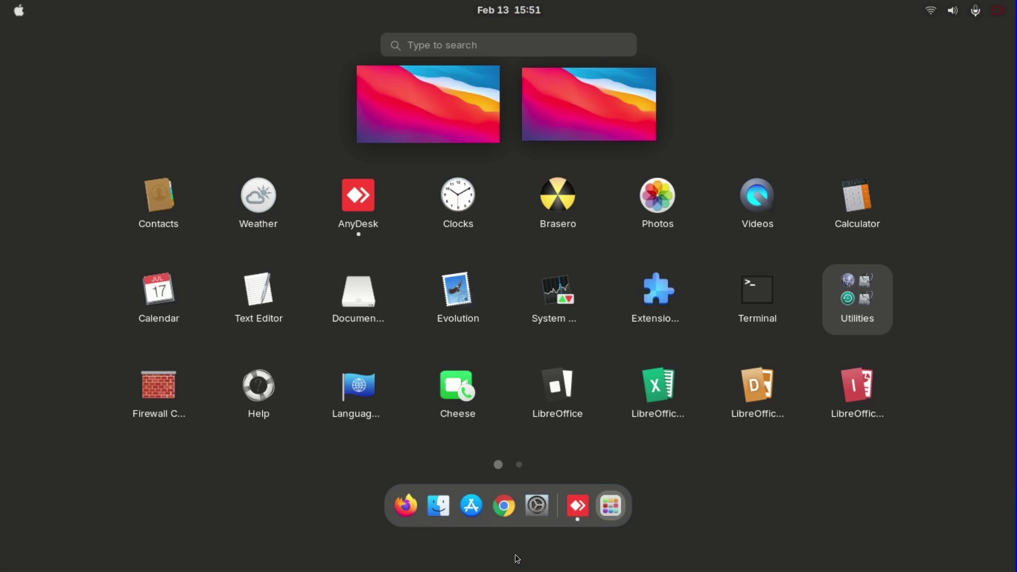
key("Escape")
Reopen Tweaks, keep McMojave-cursors as the cursor, switch the icon theme back to Os-Catalina-icons and close Tweaks
left_click(516, 554)
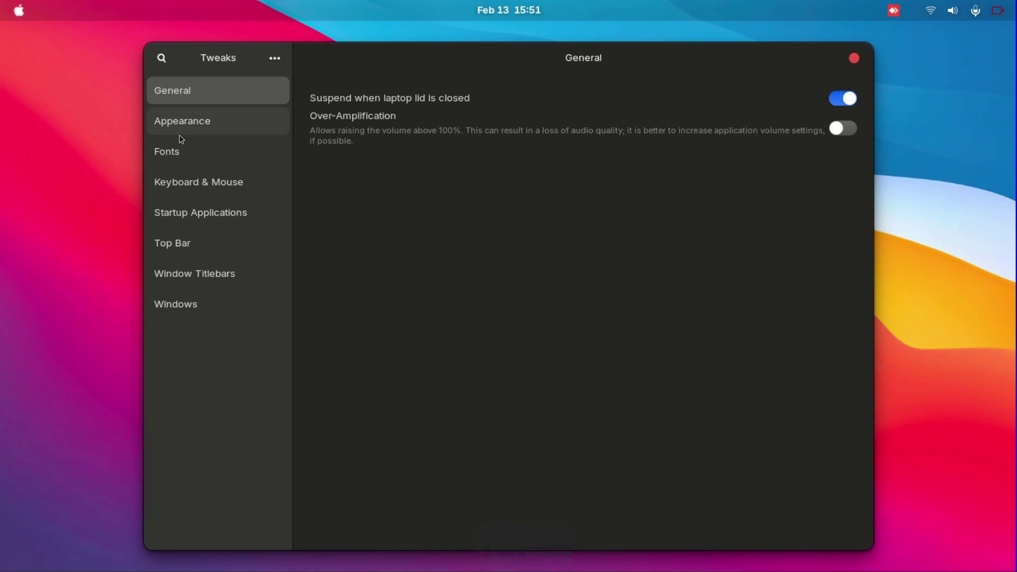
left_click(180, 130)
left_click(391, 146)
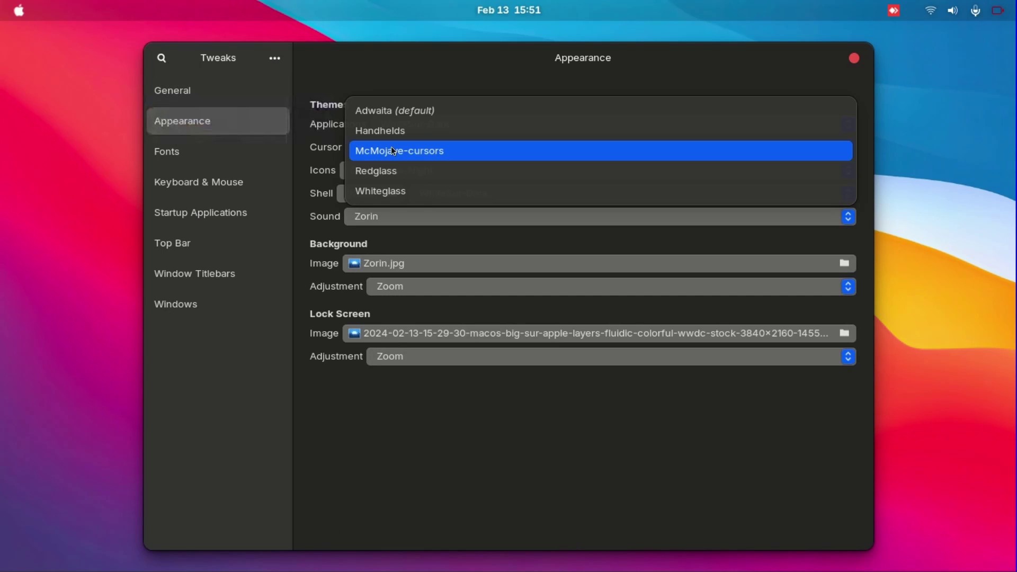
left_click(392, 148)
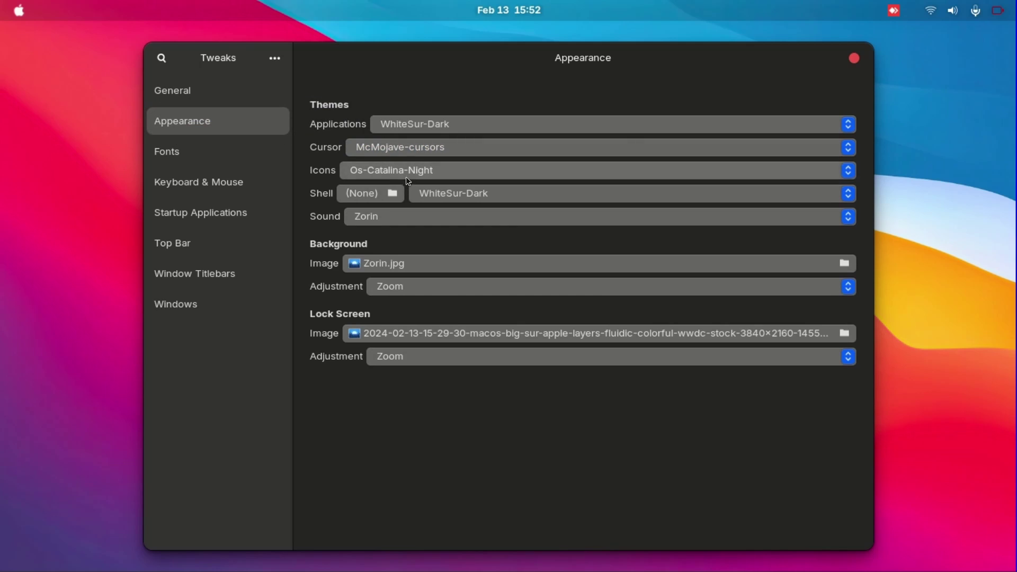
left_click(410, 170)
left_click(413, 154)
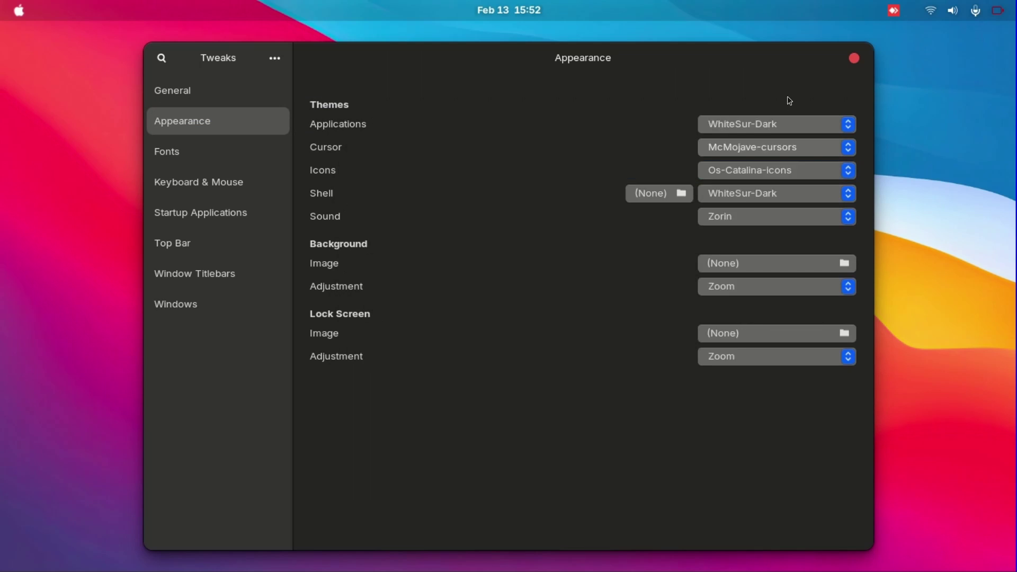
left_click(854, 58)
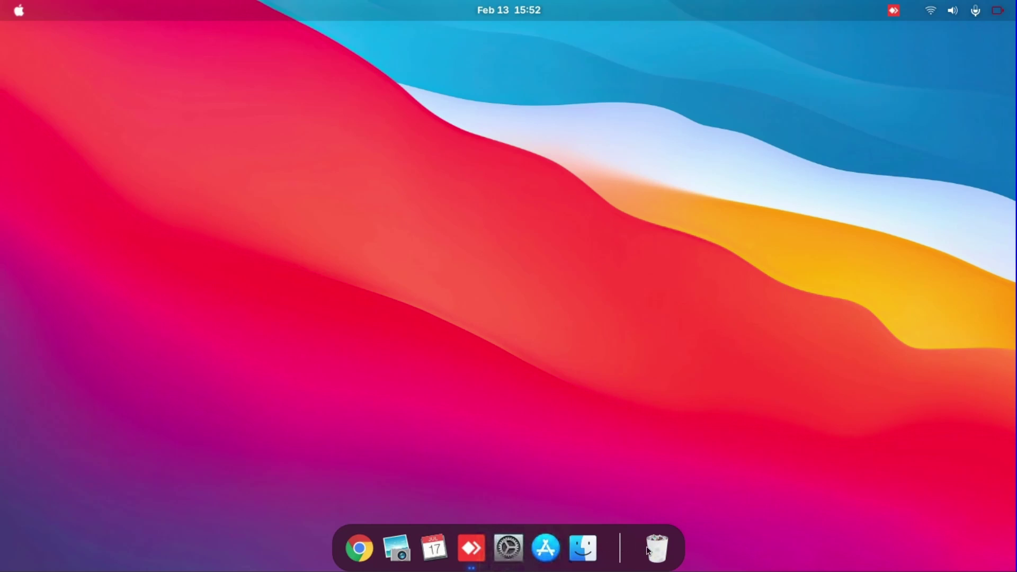
Open the Plank dock preferences and try the mcOS-BS-iMacM1-Black and mcOS-BS-iMacM1-White themes
right_click(685, 548)
left_click(723, 494)
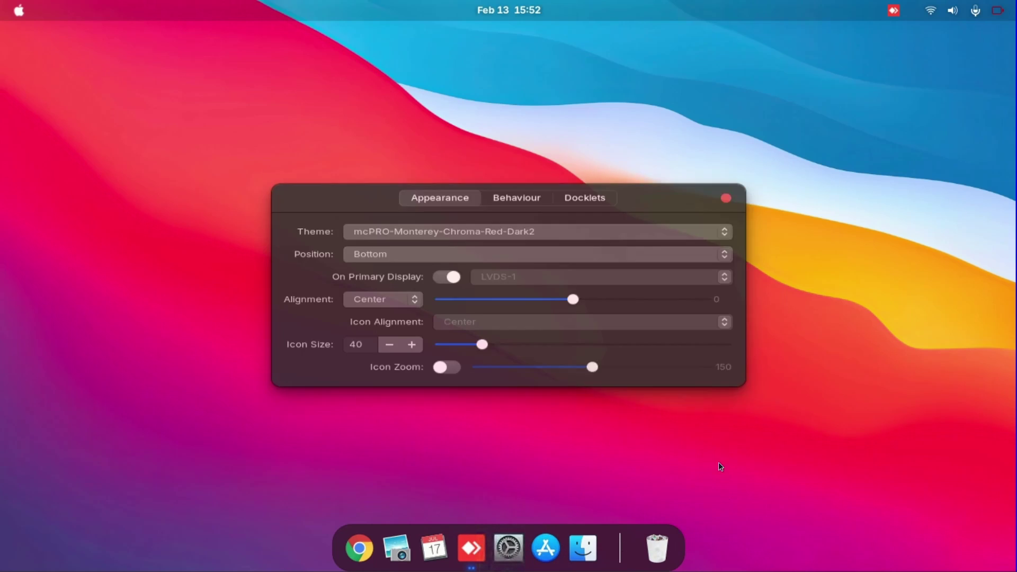
left_click(460, 224)
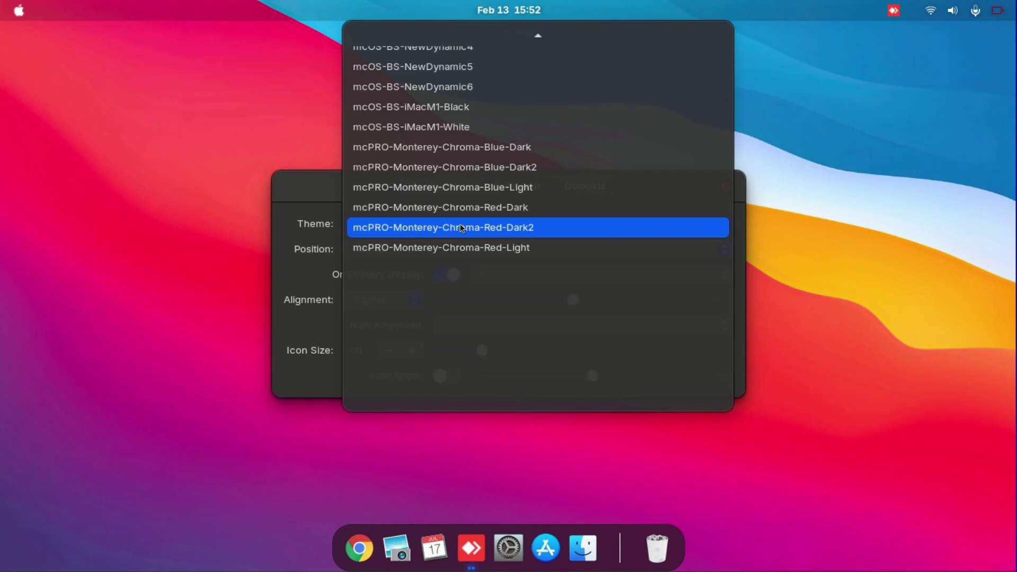
scroll(486, 120, "up", 4)
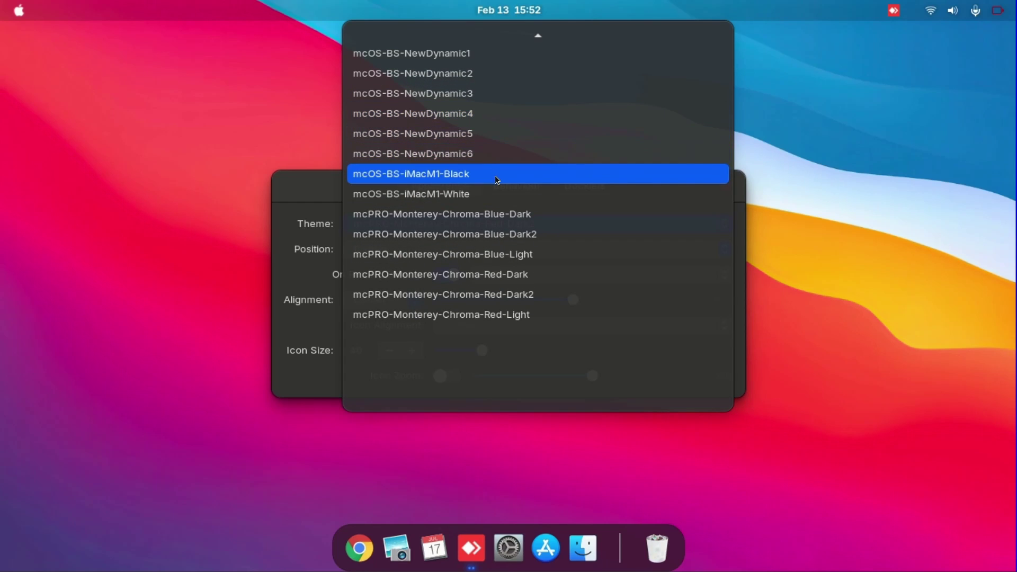
left_click(494, 175)
left_click(543, 227)
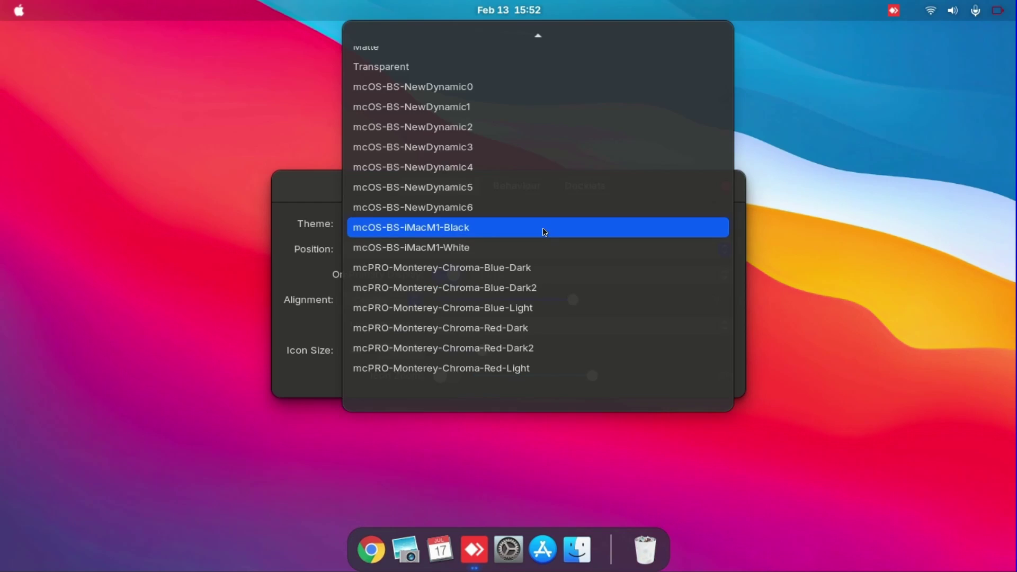
left_click(548, 247)
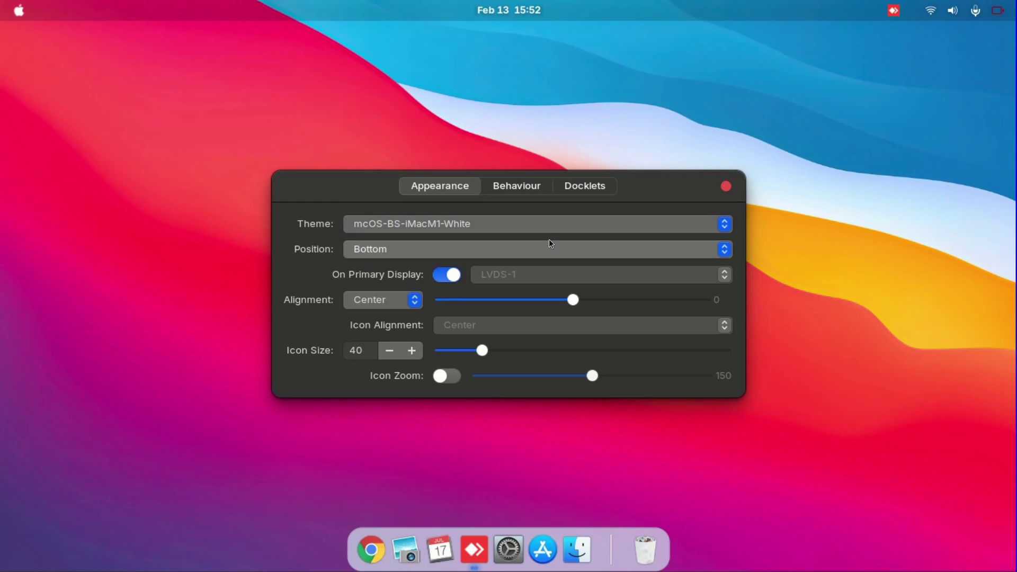
Try the mcPRO-Monterey-Chroma-Blue-Dark, Blue-Dark2 and Blue-Light themes on the dock
left_click(549, 227)
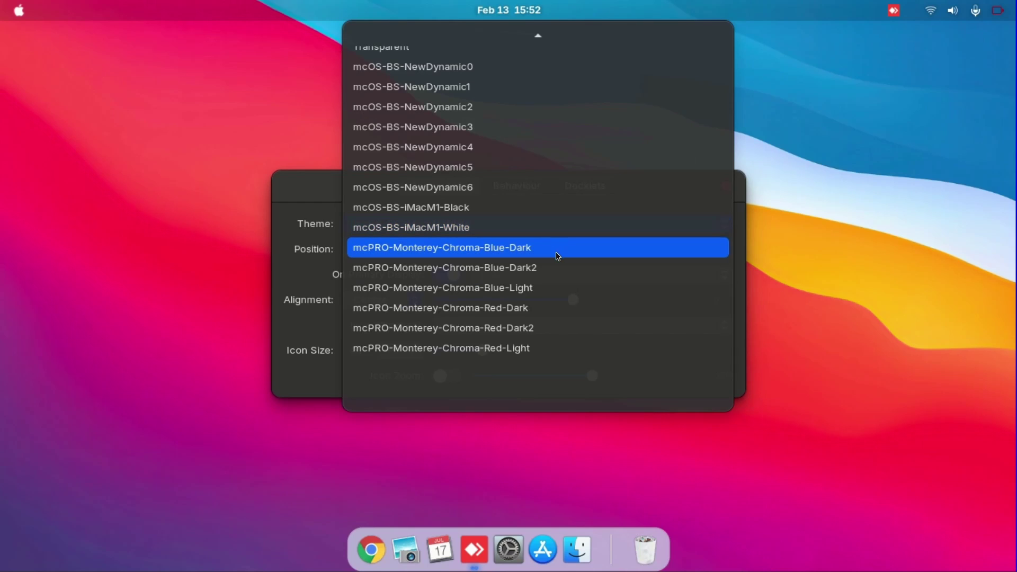
left_click(559, 229)
left_click(562, 229)
left_click(563, 246)
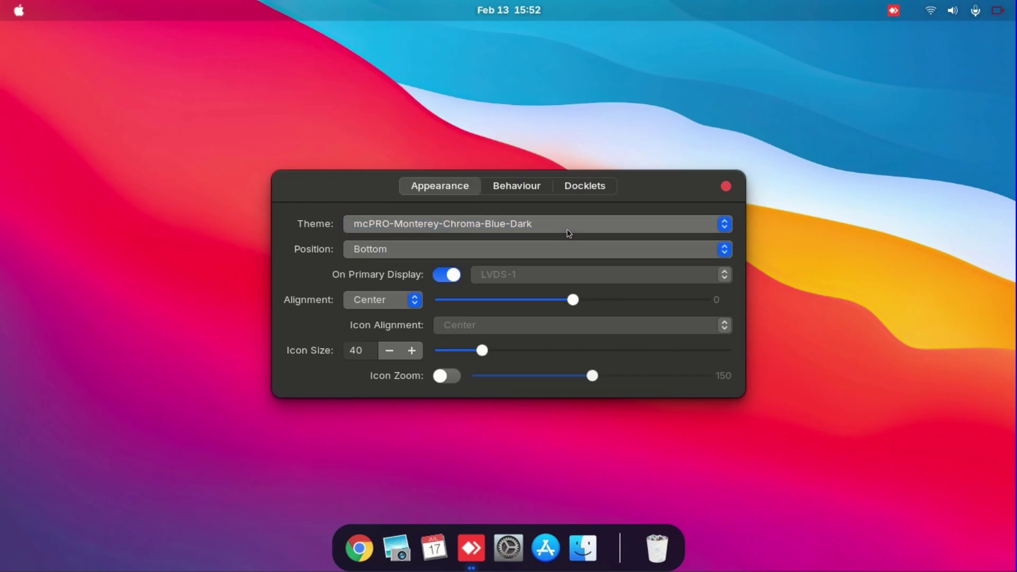
left_click(567, 229)
left_click(570, 246)
left_click(573, 231)
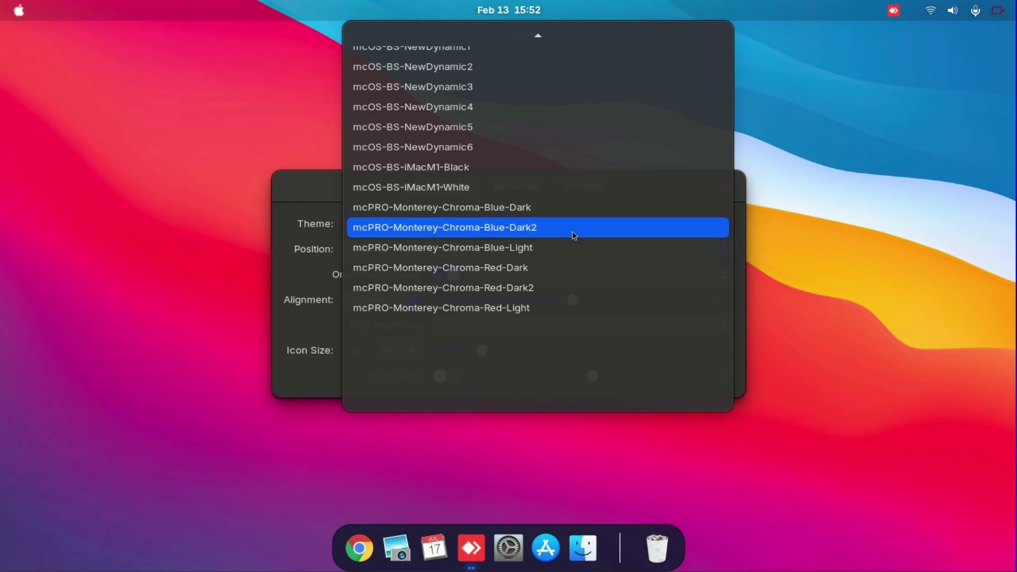
left_click(574, 245)
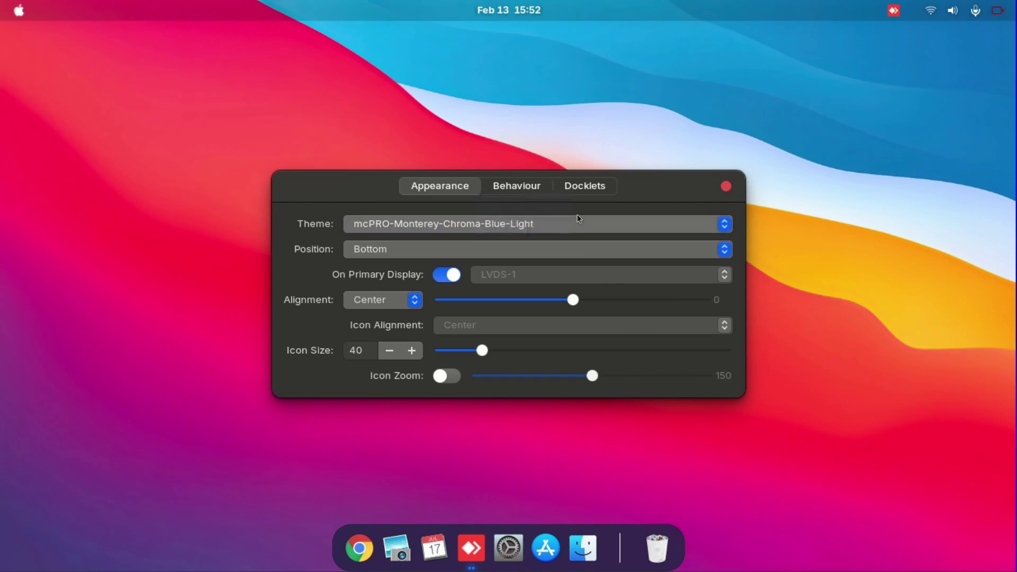
Try the mcPRO-Monterey-Chroma-Red-Dark theme on the dock, followed by mcPRO-Monterey-Chroma-Red-Light
left_click(577, 221)
left_click(577, 227)
left_click(577, 224)
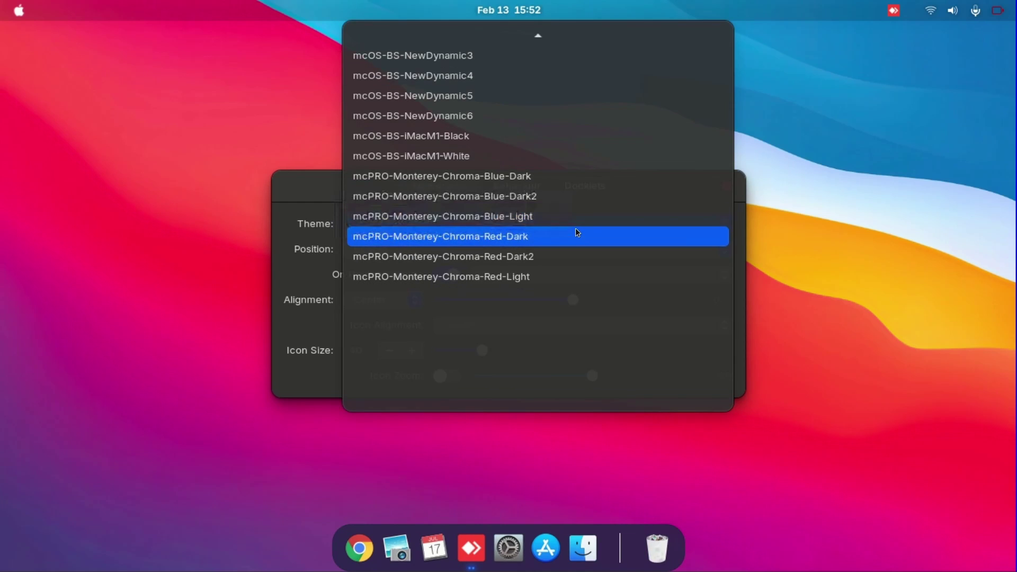
left_click(570, 235)
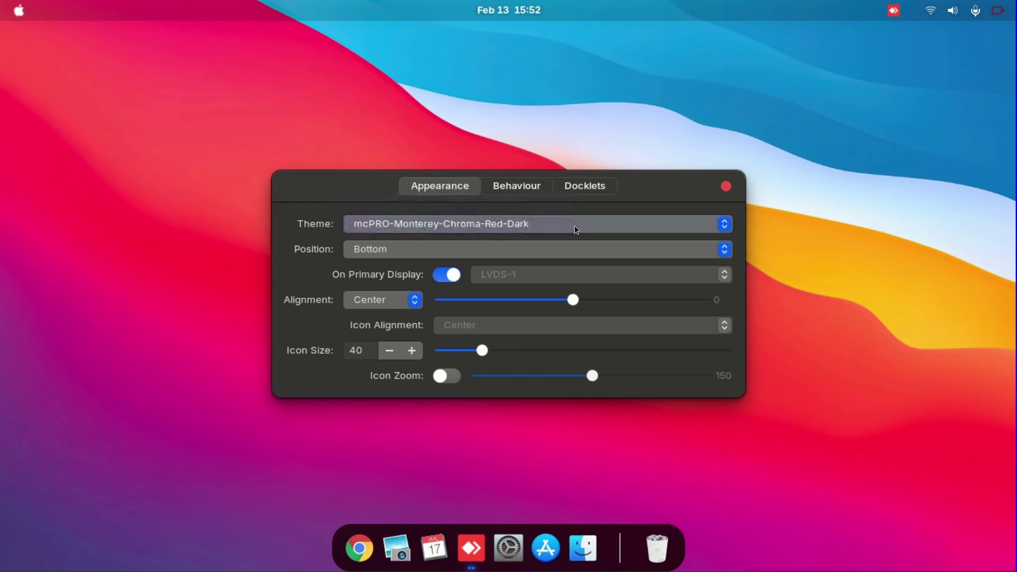
left_click(574, 225)
left_click(581, 266)
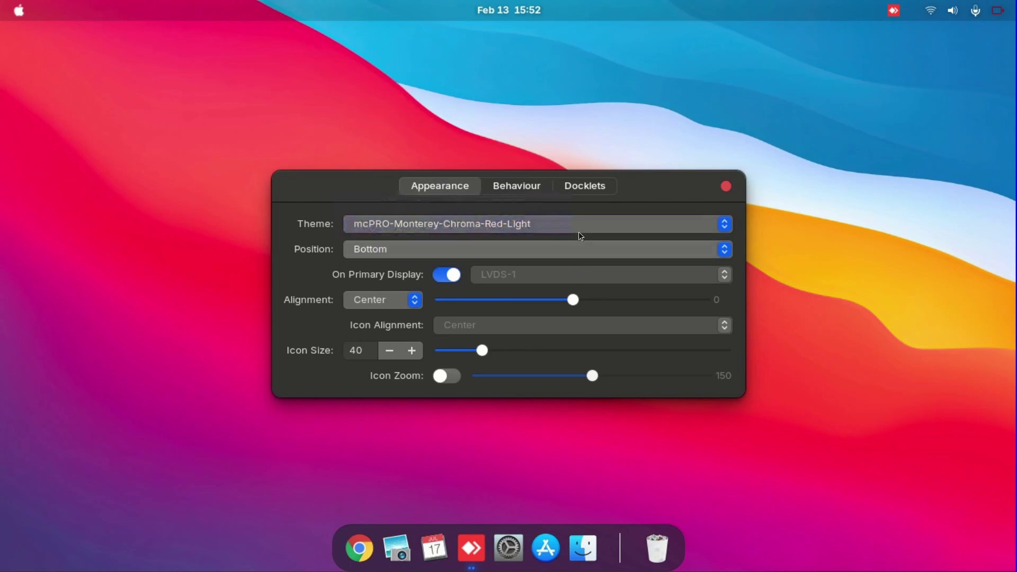
Try the mcOS-BS-NewDynamic6, mcOS-BS-NewDynamic0 and mcOS-BS-NewDynamic1 themes on the dock
left_click(584, 225)
scroll(584, 225, "up", 5)
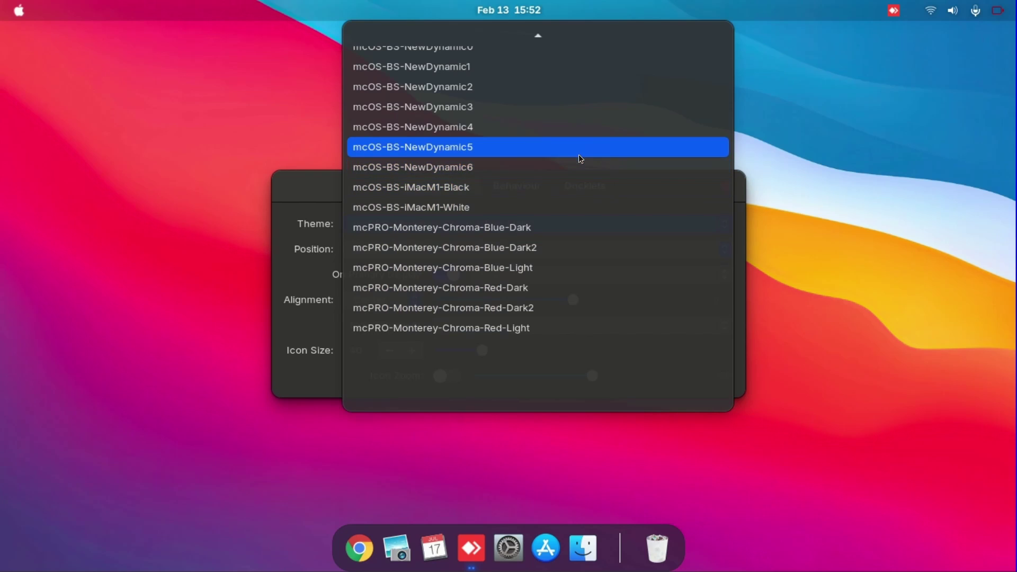
left_click(583, 166)
left_click(593, 223)
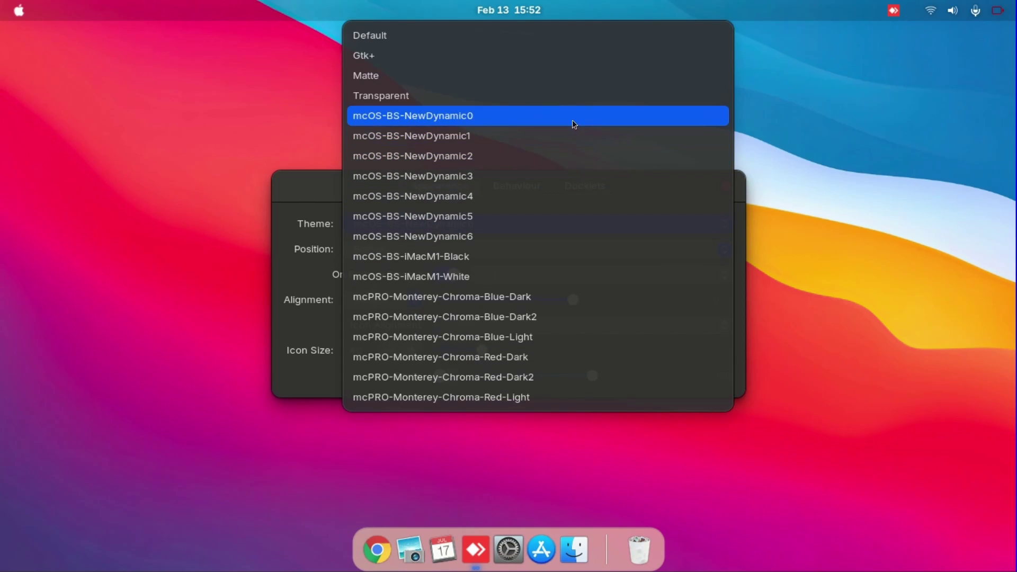
left_click(572, 118)
left_click(575, 225)
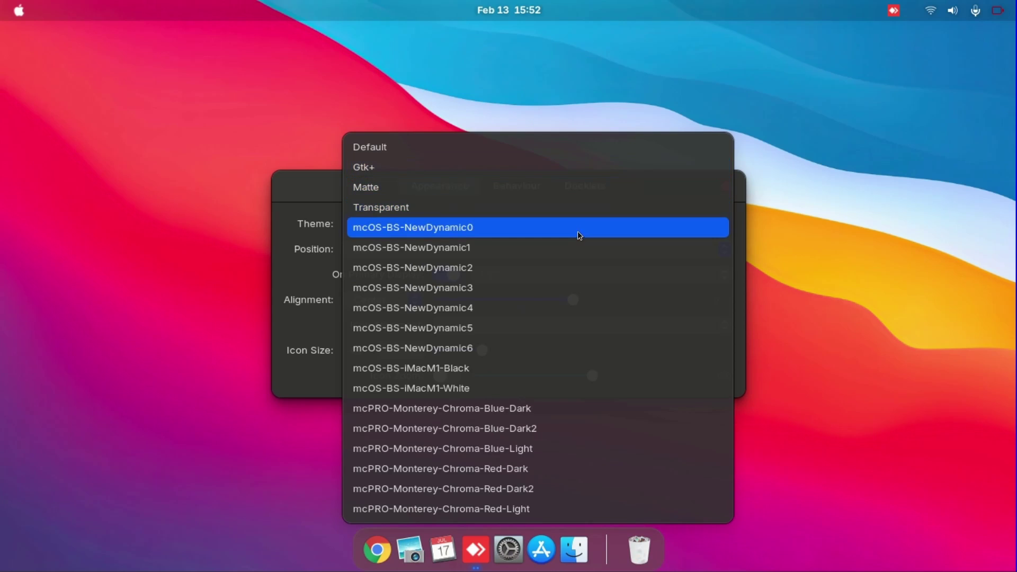
left_click(581, 248)
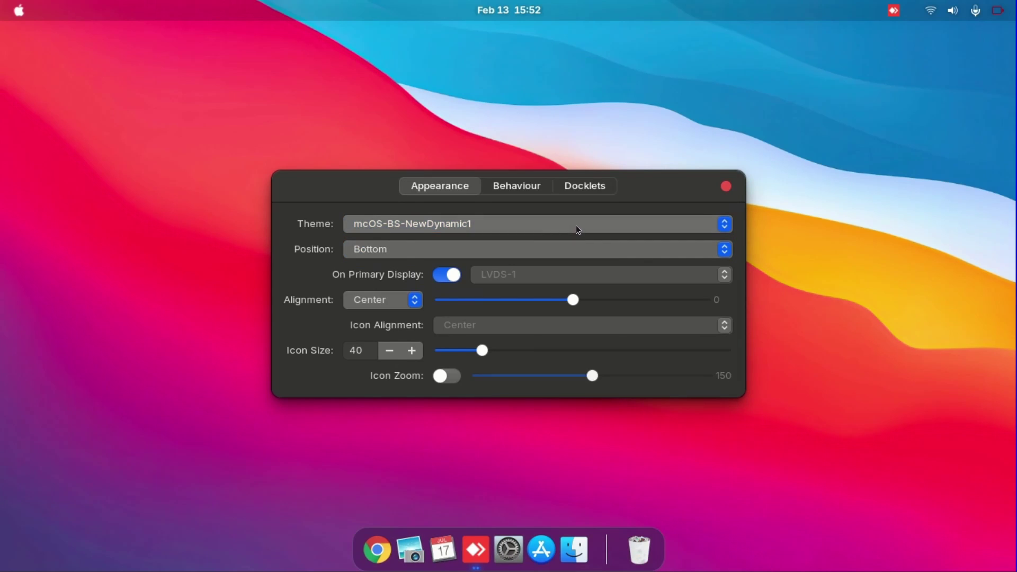
Try the mcOS-BS-NewDynamic2, NewDynamic3, NewDynamic4 and NewDynamic5 themes on the dock one after another
left_click(577, 225)
left_click(573, 242)
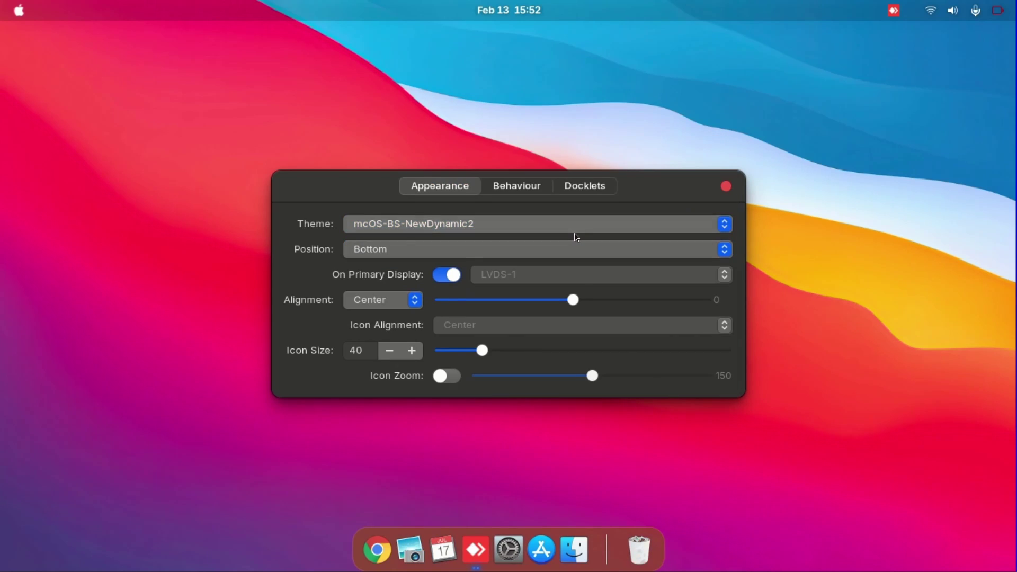
left_click(576, 231)
left_click(577, 246)
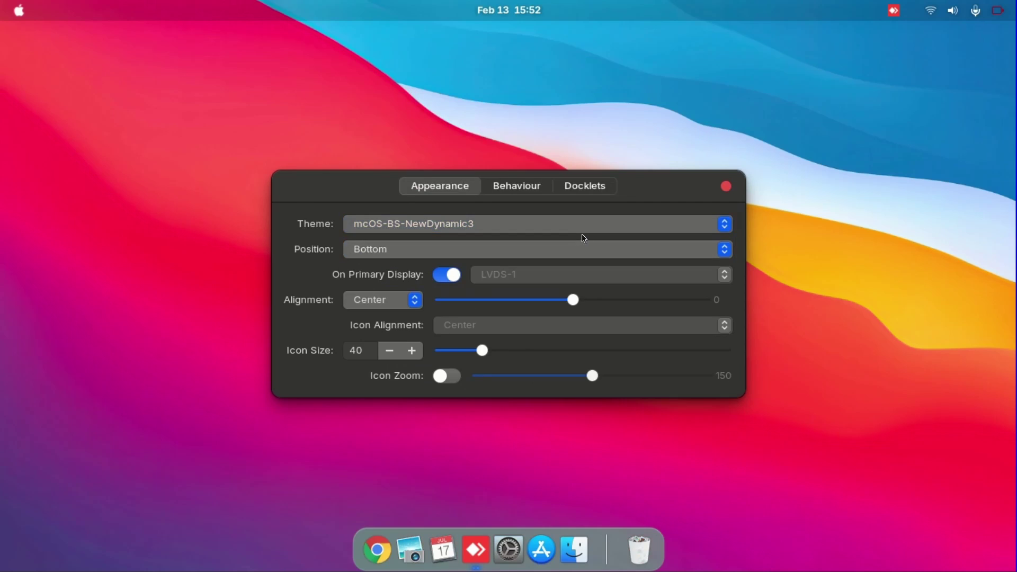
left_click(582, 232)
left_click(587, 249)
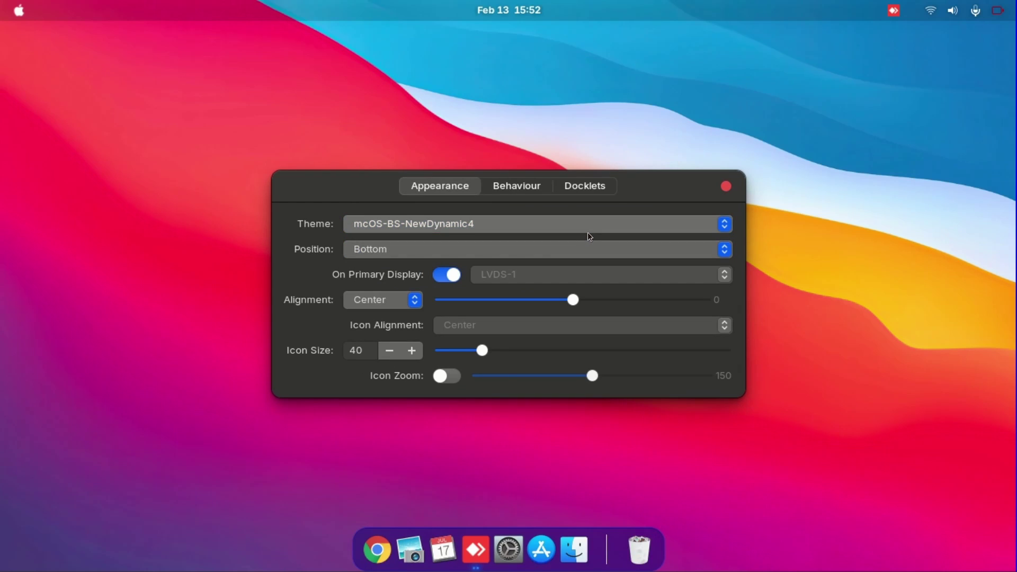
left_click(588, 229)
left_click(587, 248)
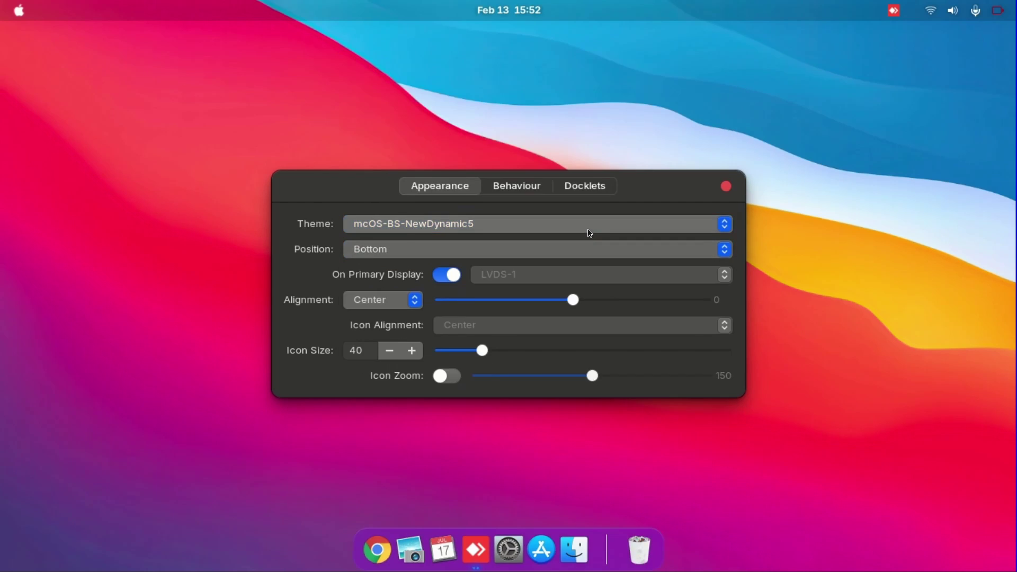
Preview the mcOS-BS-NewDynamic6 dock theme again and switch the dock back to mcOS-BS-NewDynamic0
left_click(588, 227)
left_click(587, 244)
left_click(589, 228)
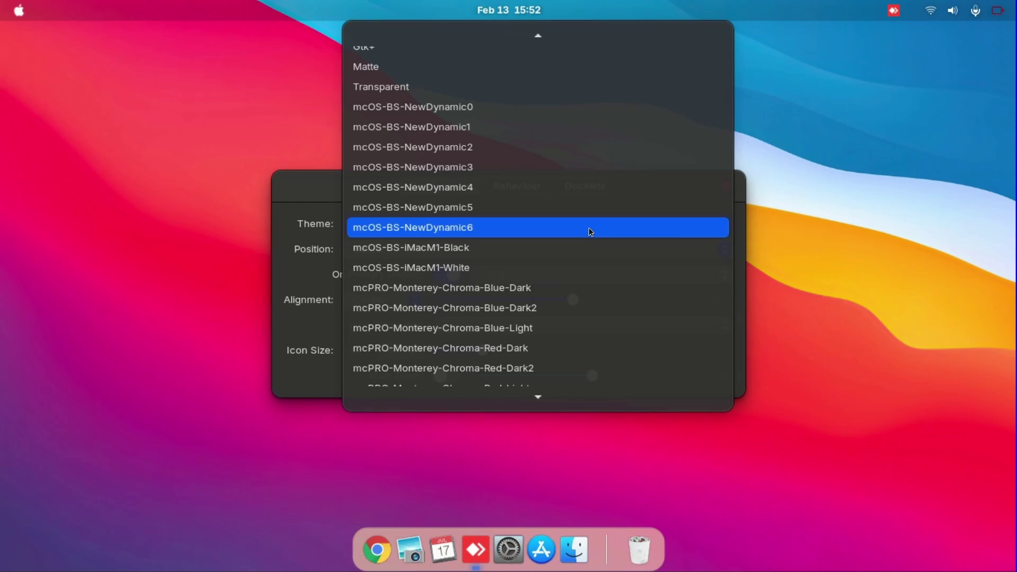
left_click(577, 110)
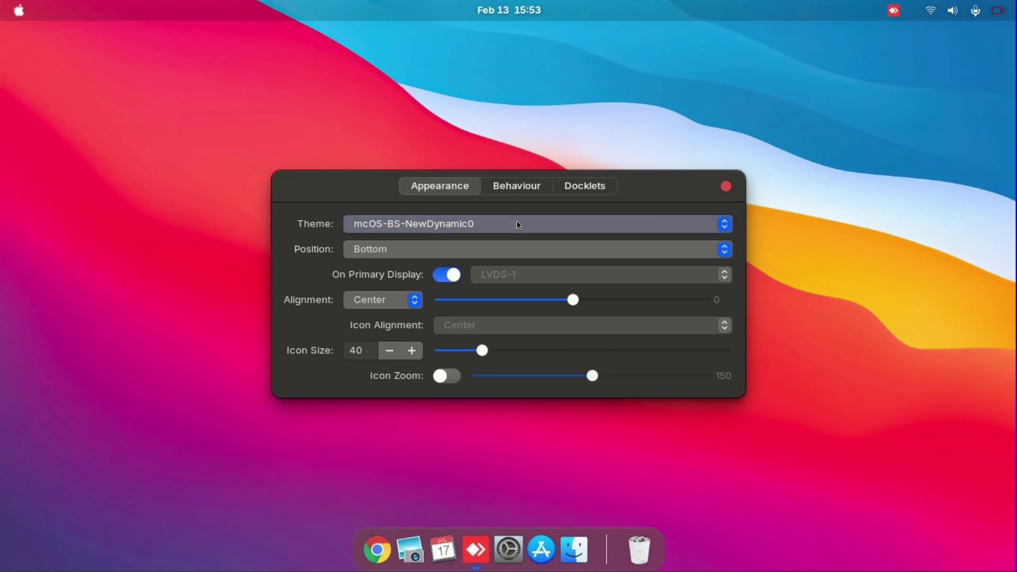
Set the dock theme to mcPRO-Monterey-Chroma-Red-Light and close the dock preferences
left_click(519, 224)
scroll(517, 224, "down", 1)
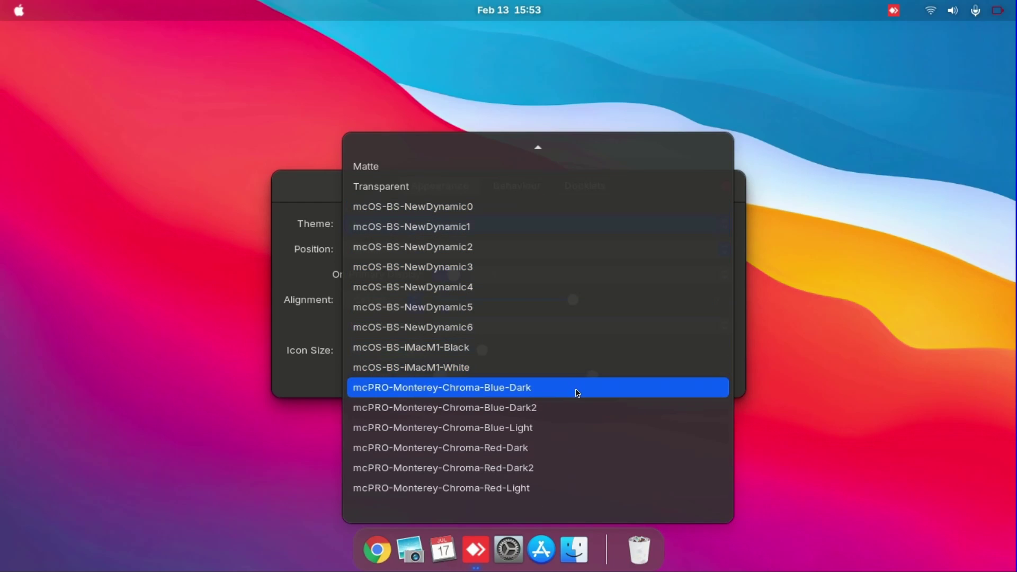
left_click(566, 485)
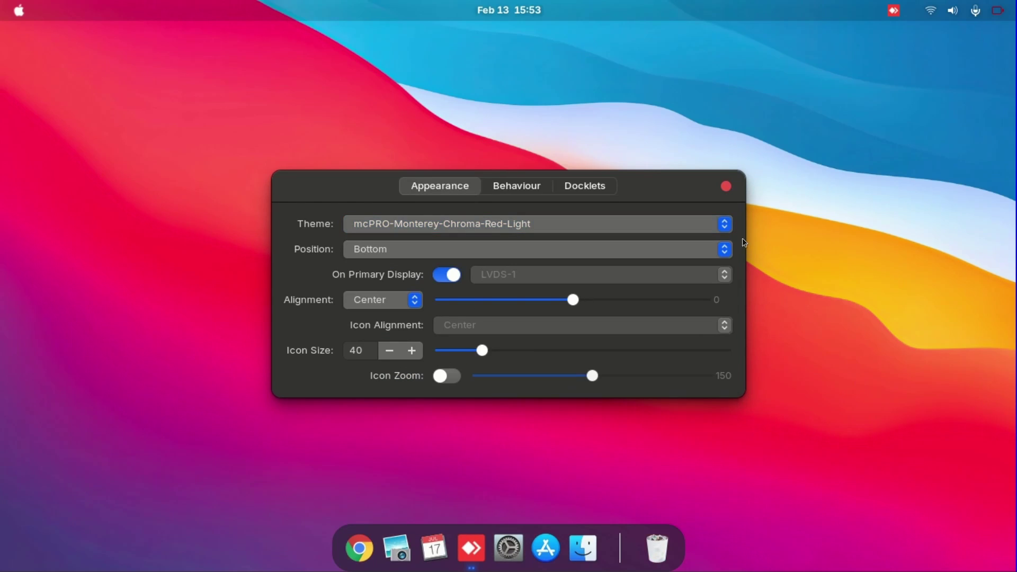
left_click(727, 189)
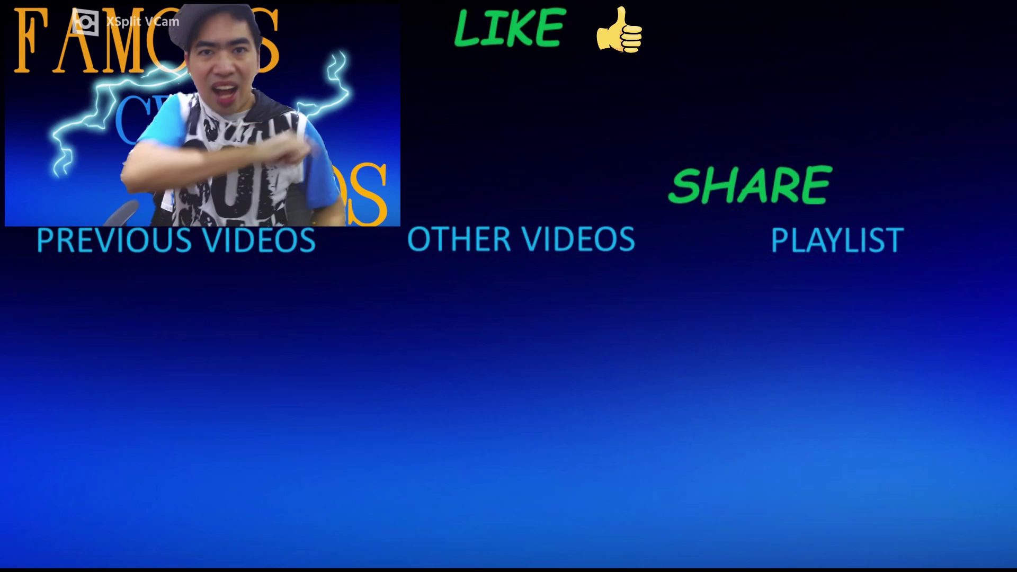